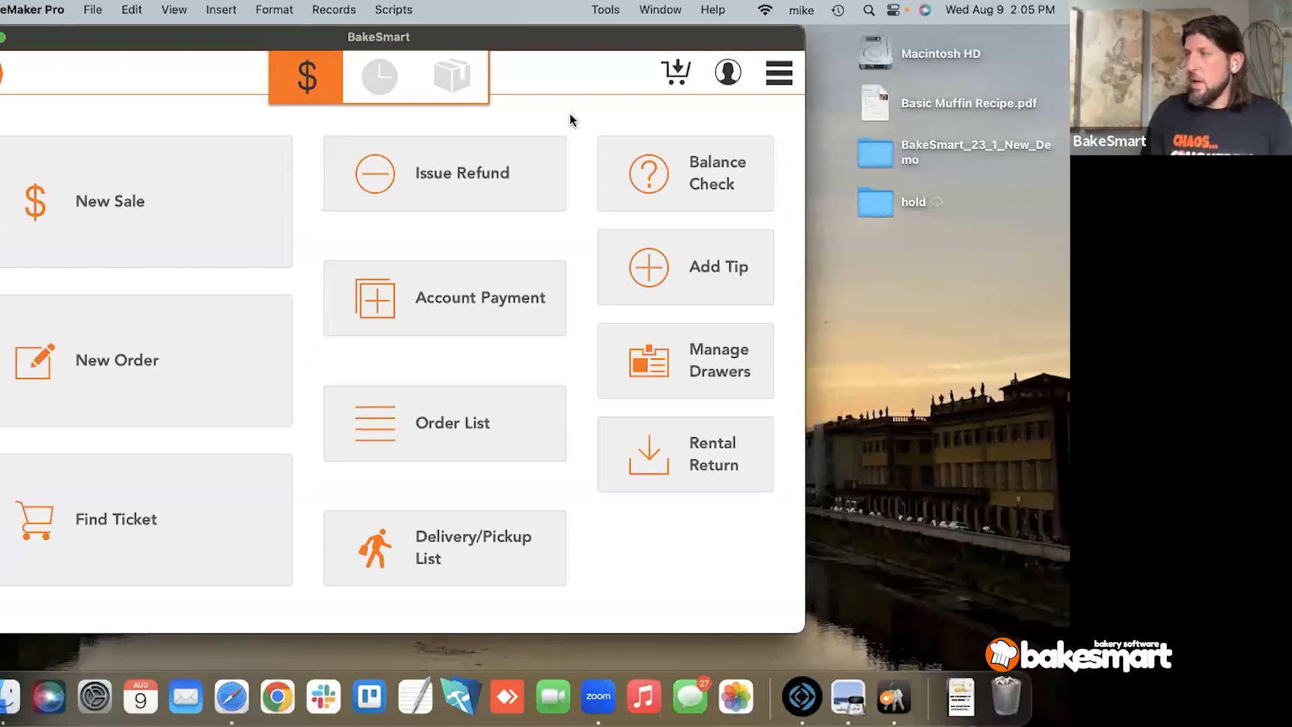
Step: Open the list of formulas and create a new formula record
click(782, 84)
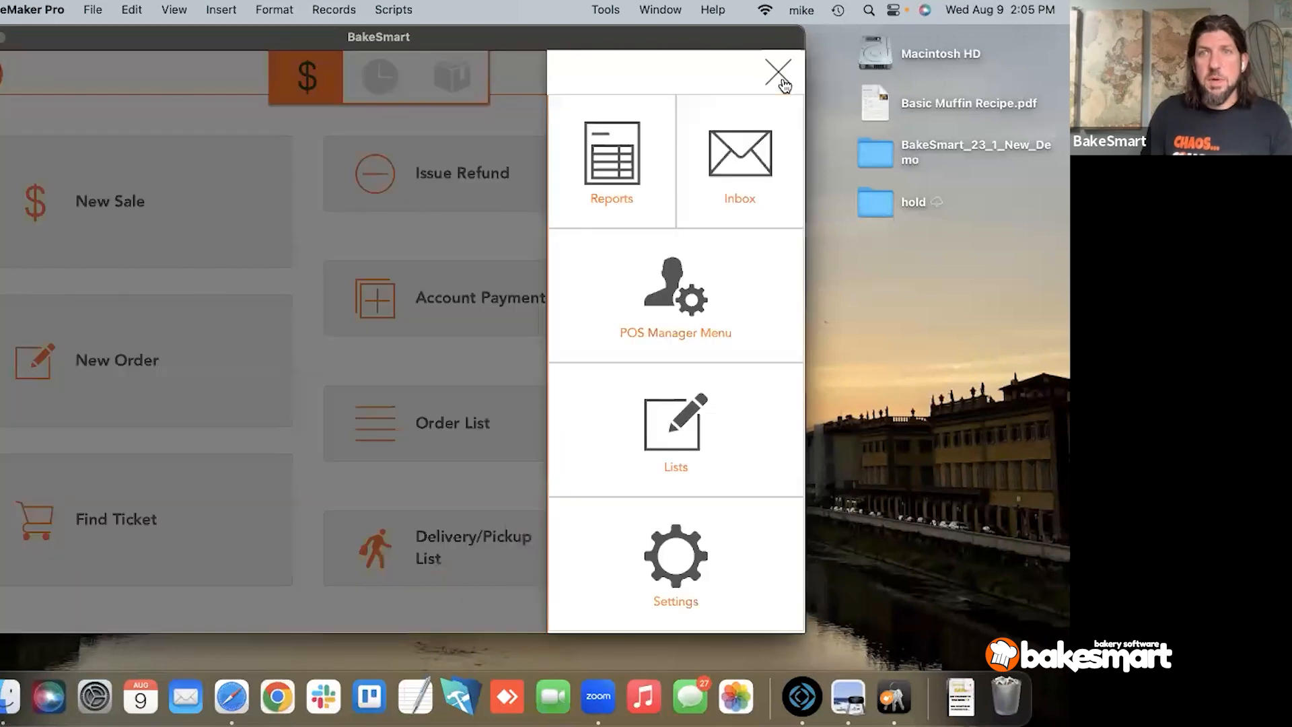
click(699, 396)
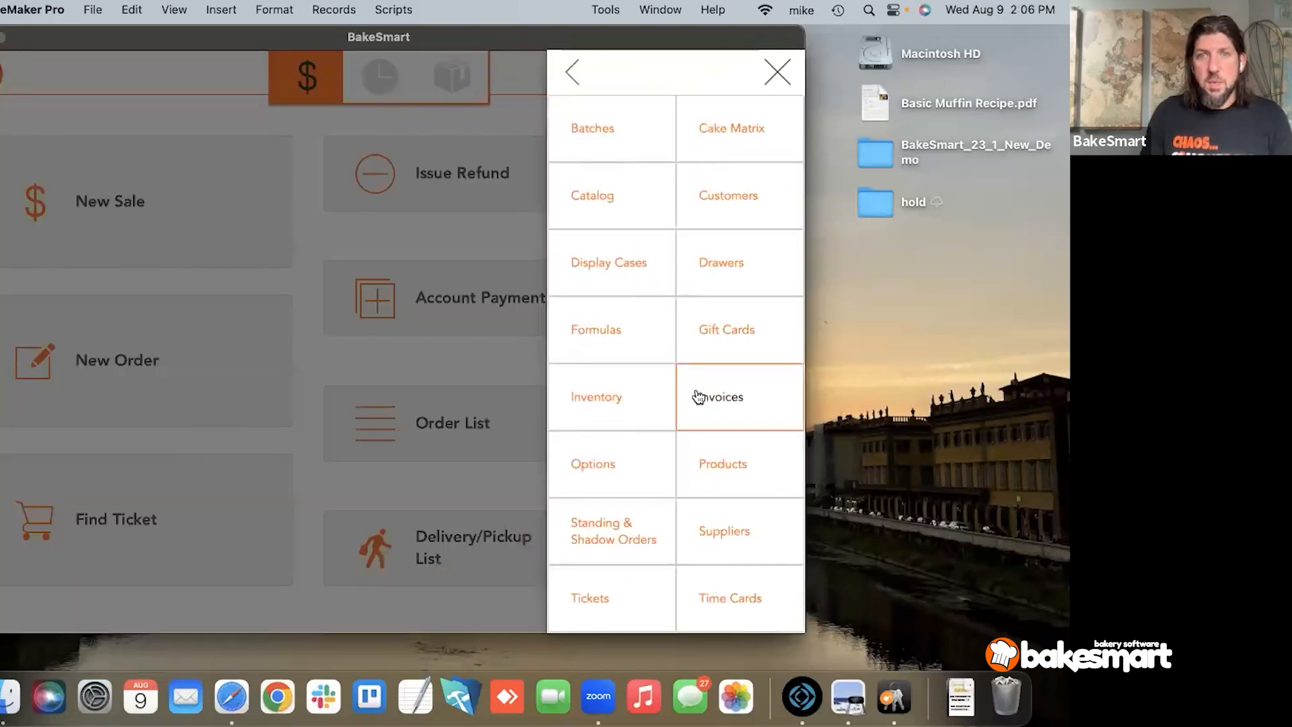
click(605, 343)
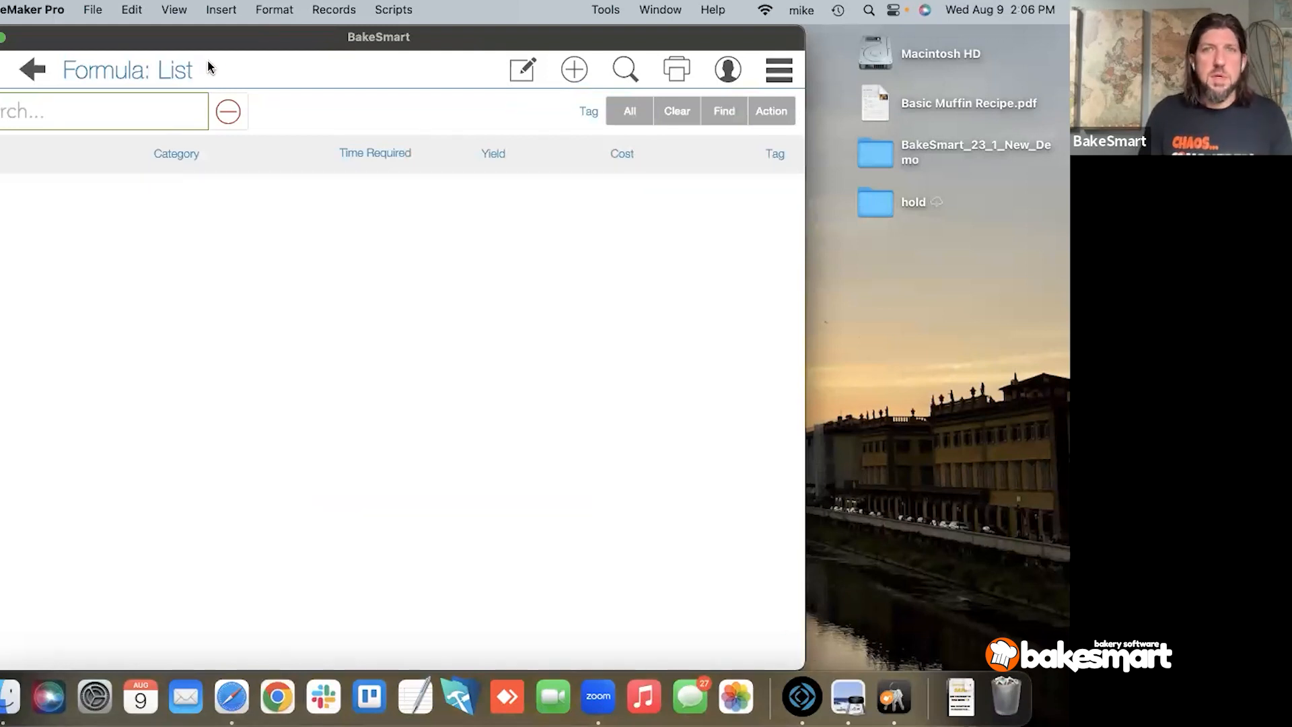
click(573, 70)
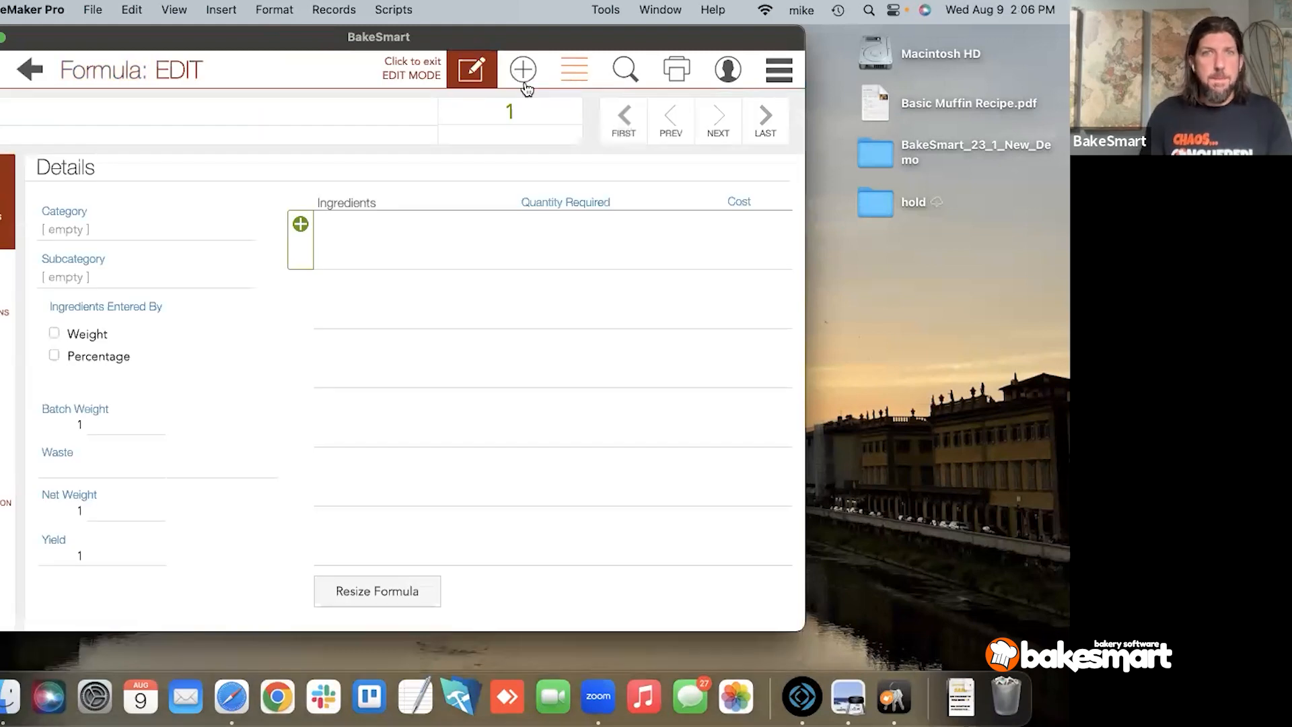
Step: Give the new formula a name ending in "Muffin" and set its category to Finished Goods
click(213, 110)
text(Muffin)
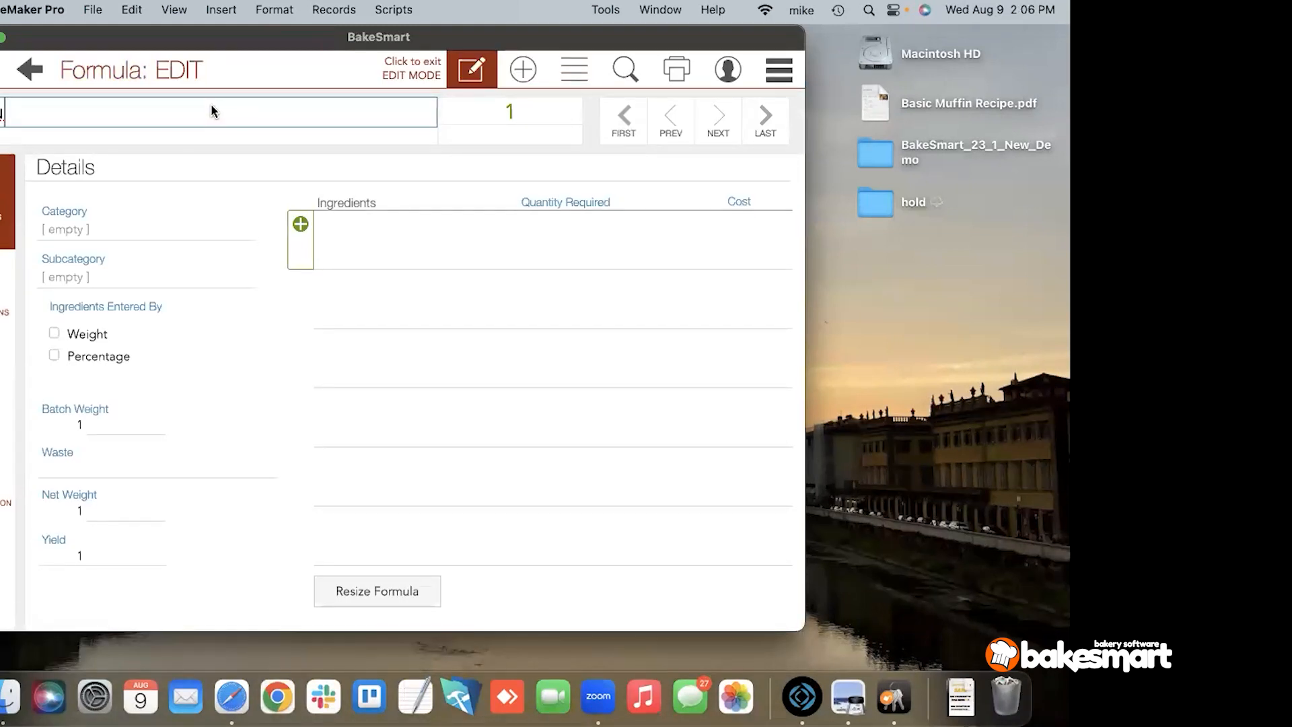
text( Muffin)
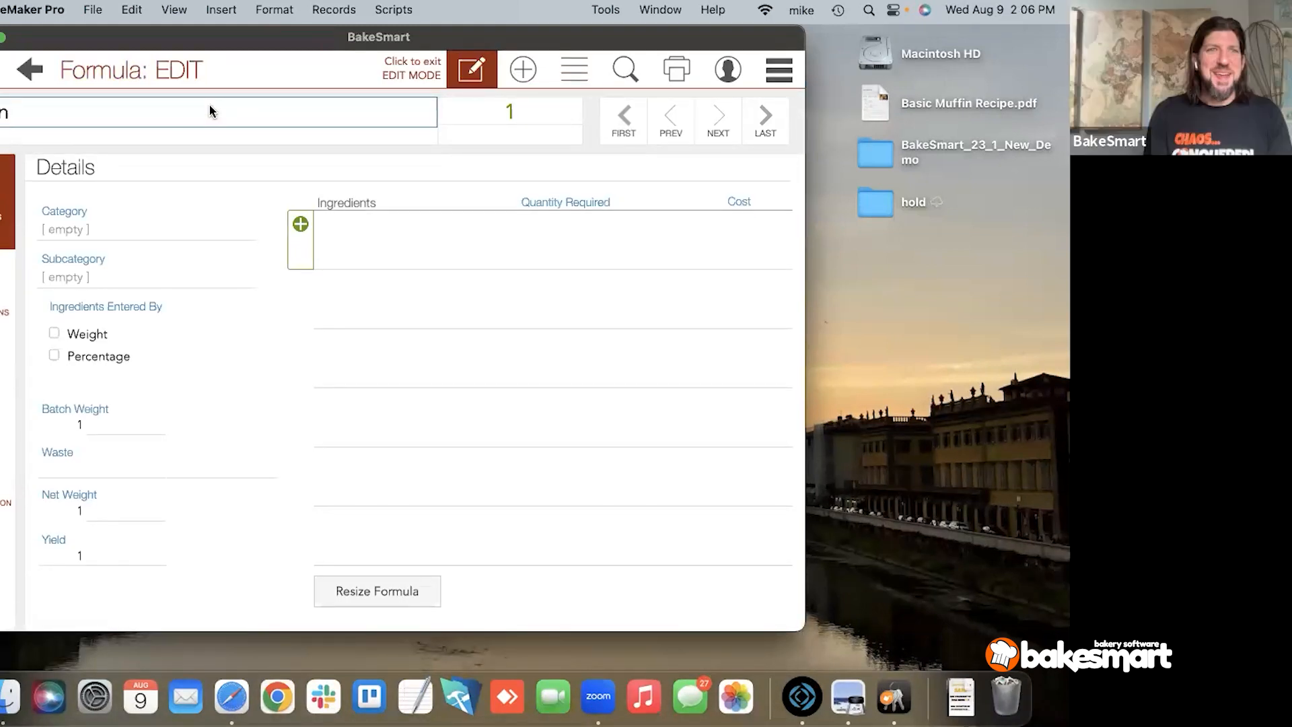
click(197, 165)
click(161, 232)
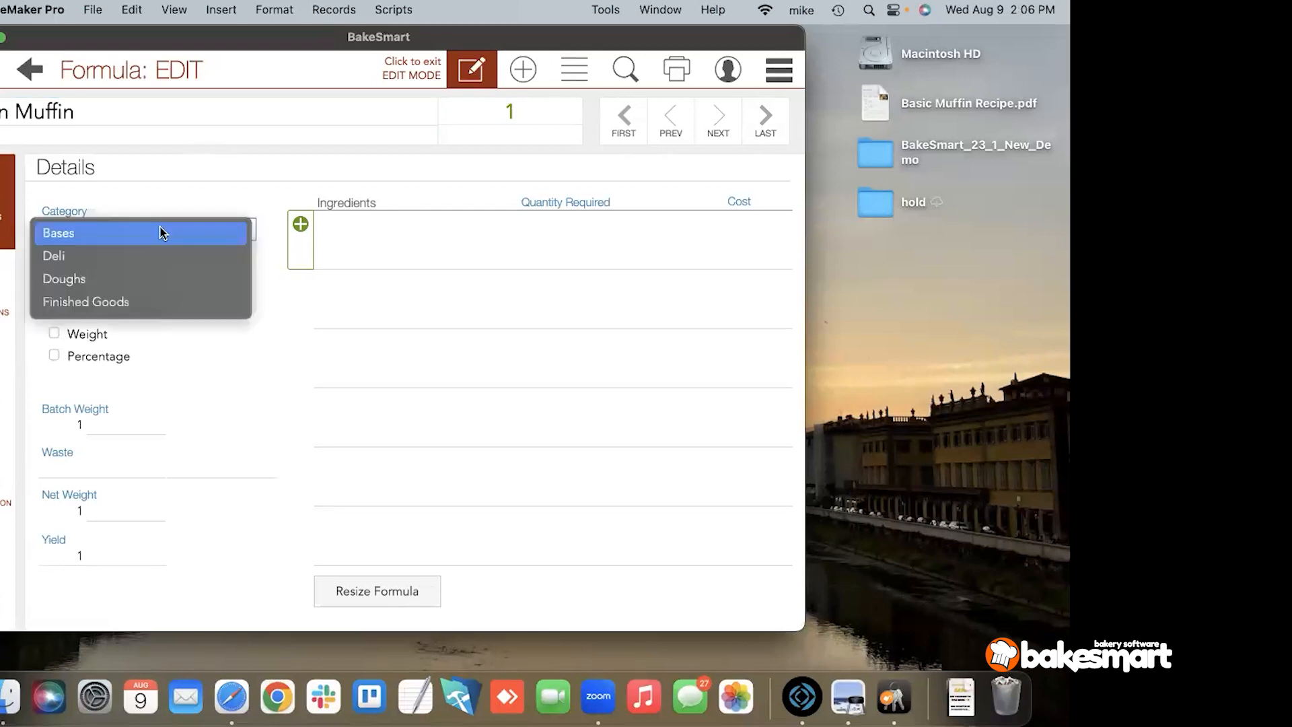
click(161, 301)
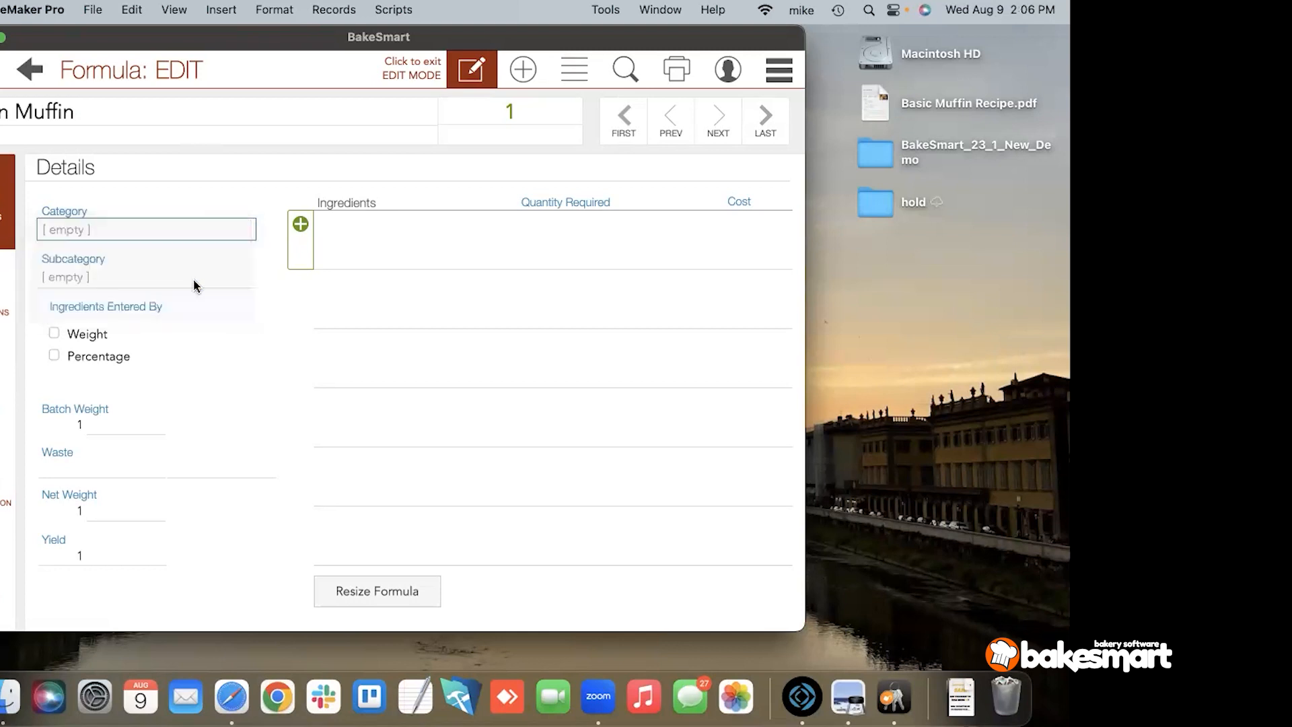
Step: Add All-Purpose Flour as the first ingredient with a required quantity of 260 grams
click(300, 229)
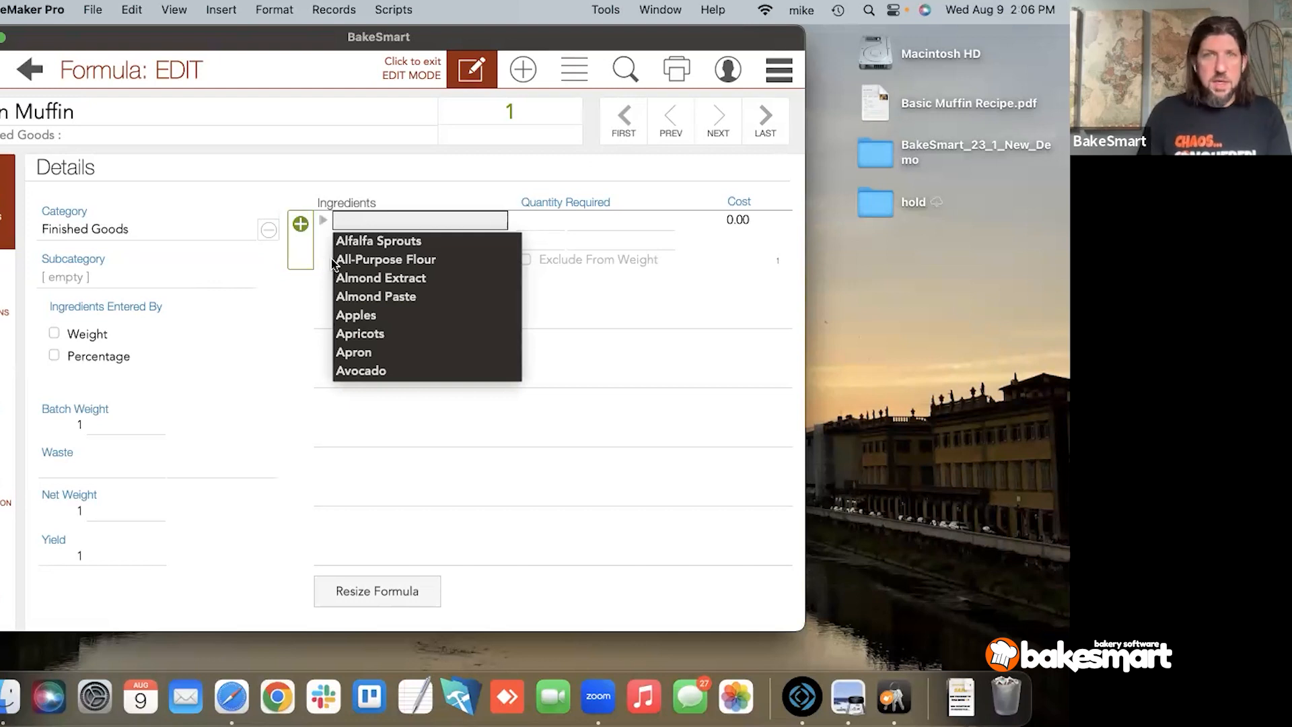
click(380, 259)
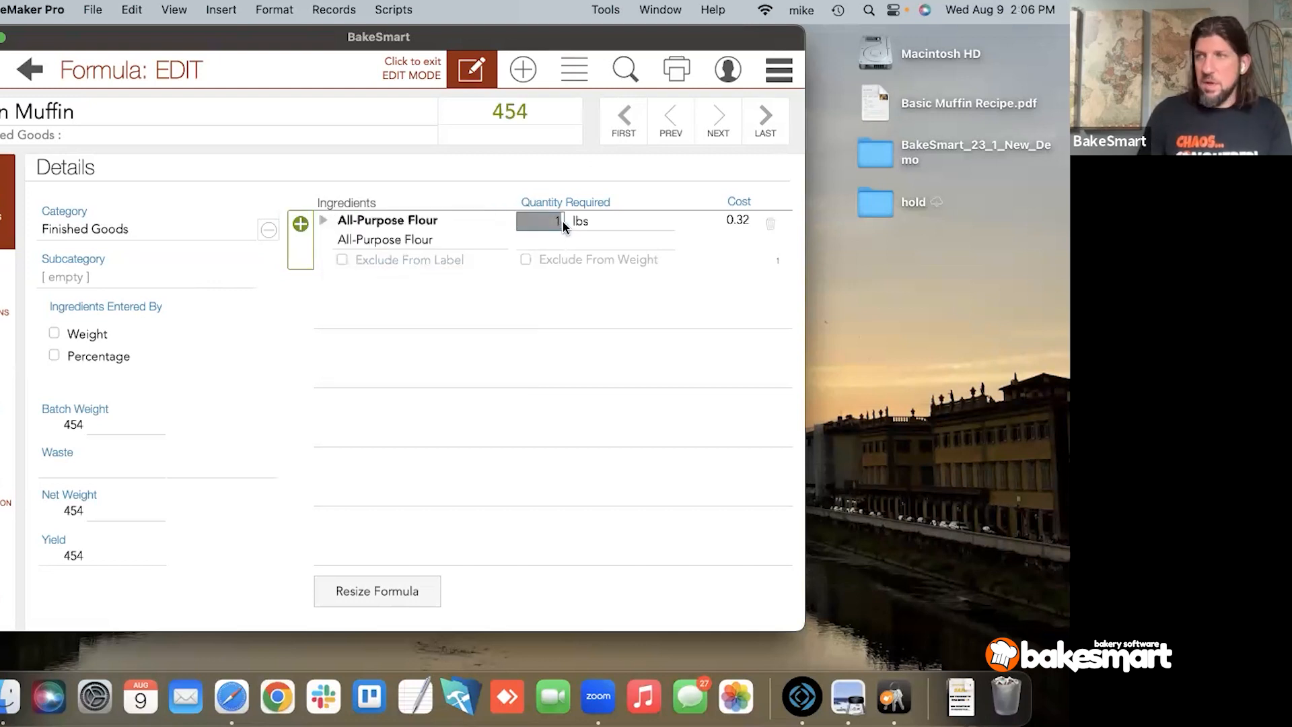
text(260)
click(596, 221)
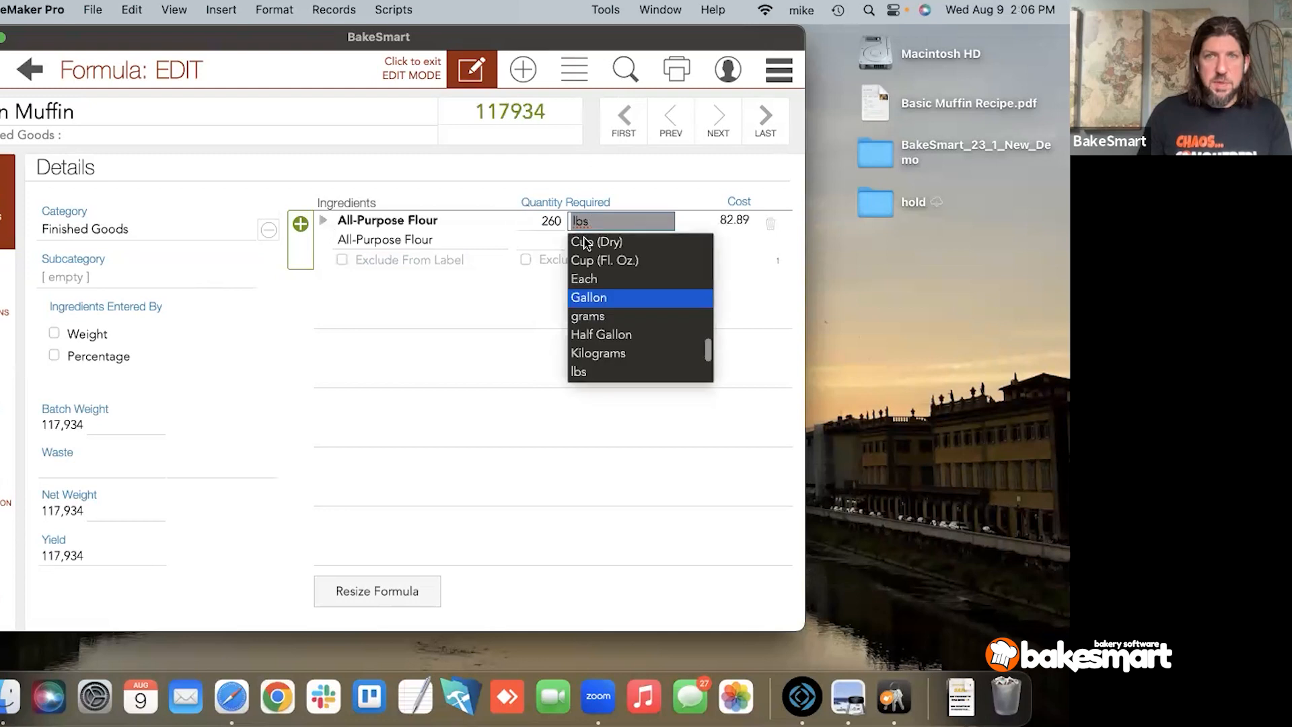
click(609, 315)
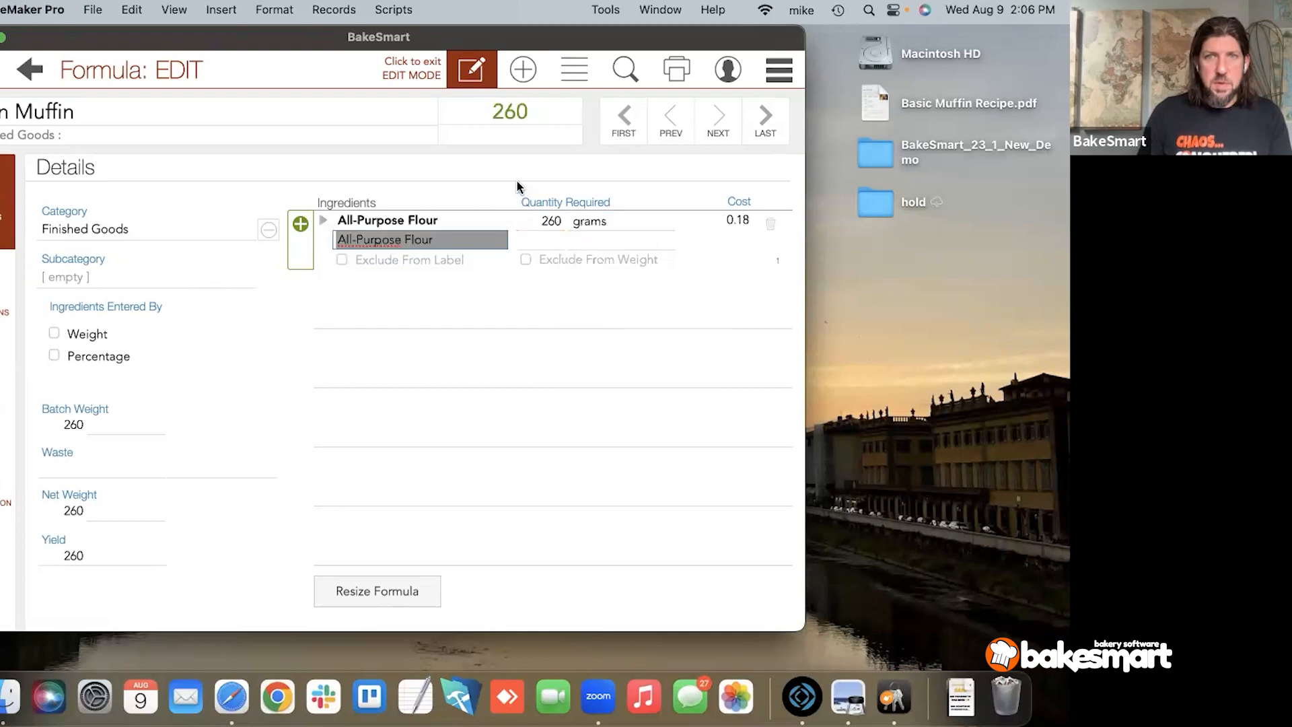
Step: Add White Sugar as the second ingredient of the formula
click(297, 237)
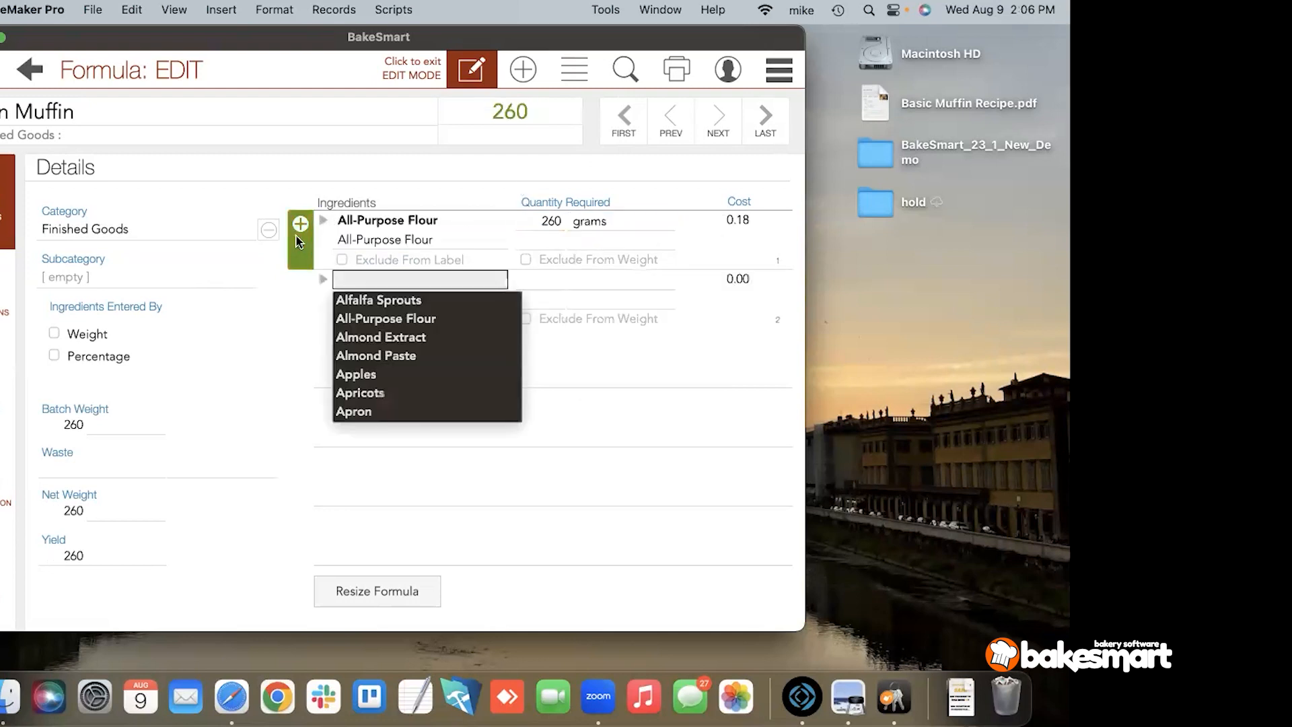
key(s)
key(Down)
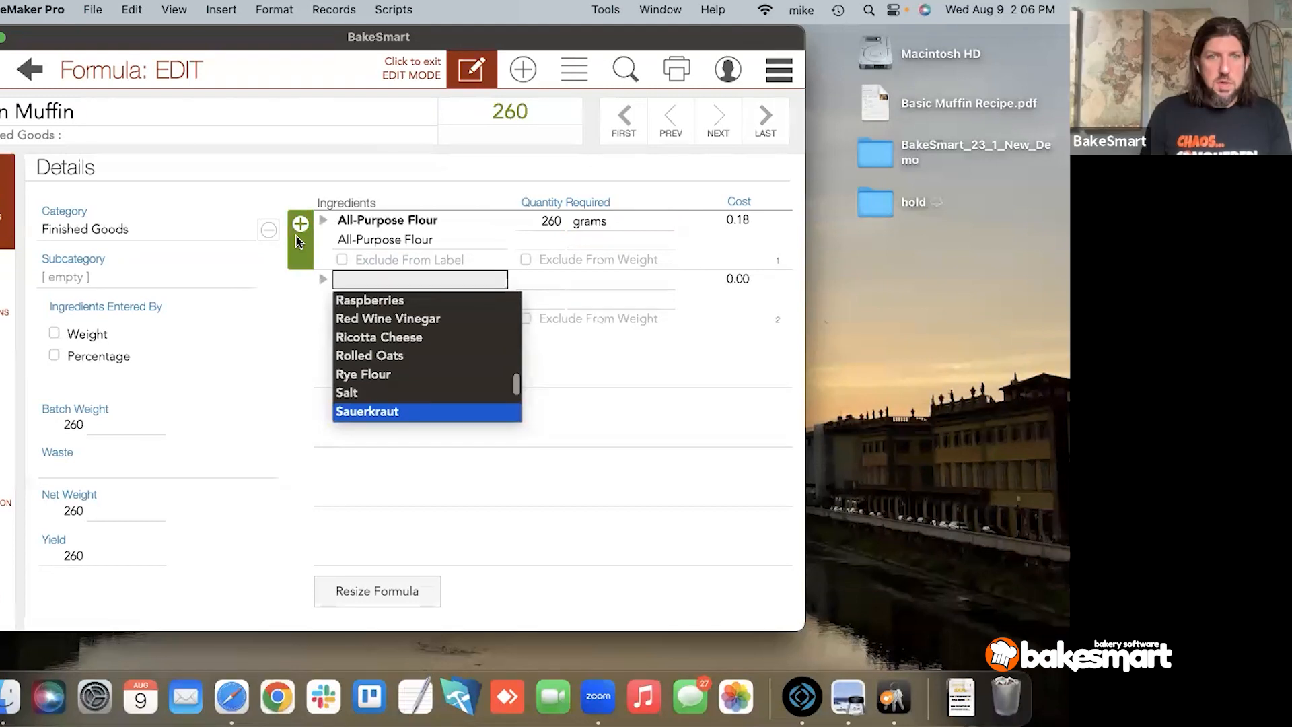
key(Down)
key(Down)
key(Down)
key(Down)
key(Down)
key(Down)
key(Down)
key(Down)
key(Down)
key(Down)
key(Down)
key(Down)
key(Down)
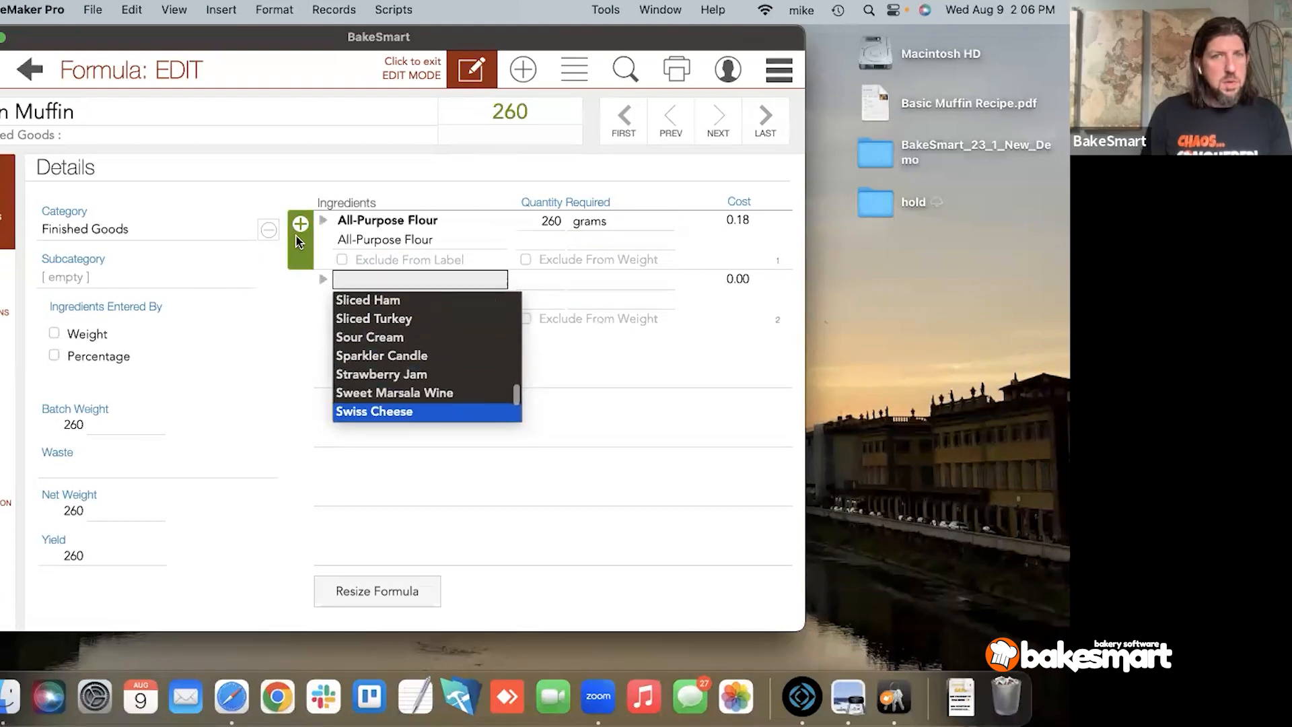
key(Down)
key(Down)
key(Down)
key(g)
key(r)
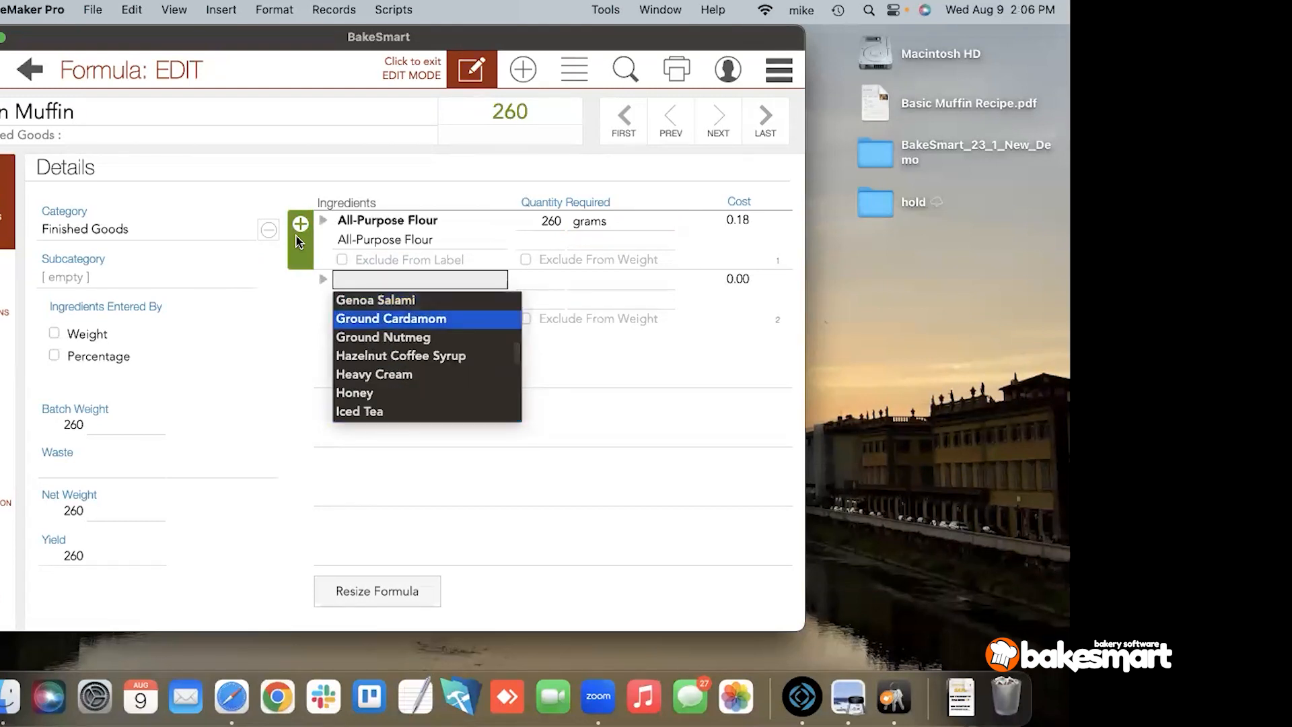
key(w)
key(h)
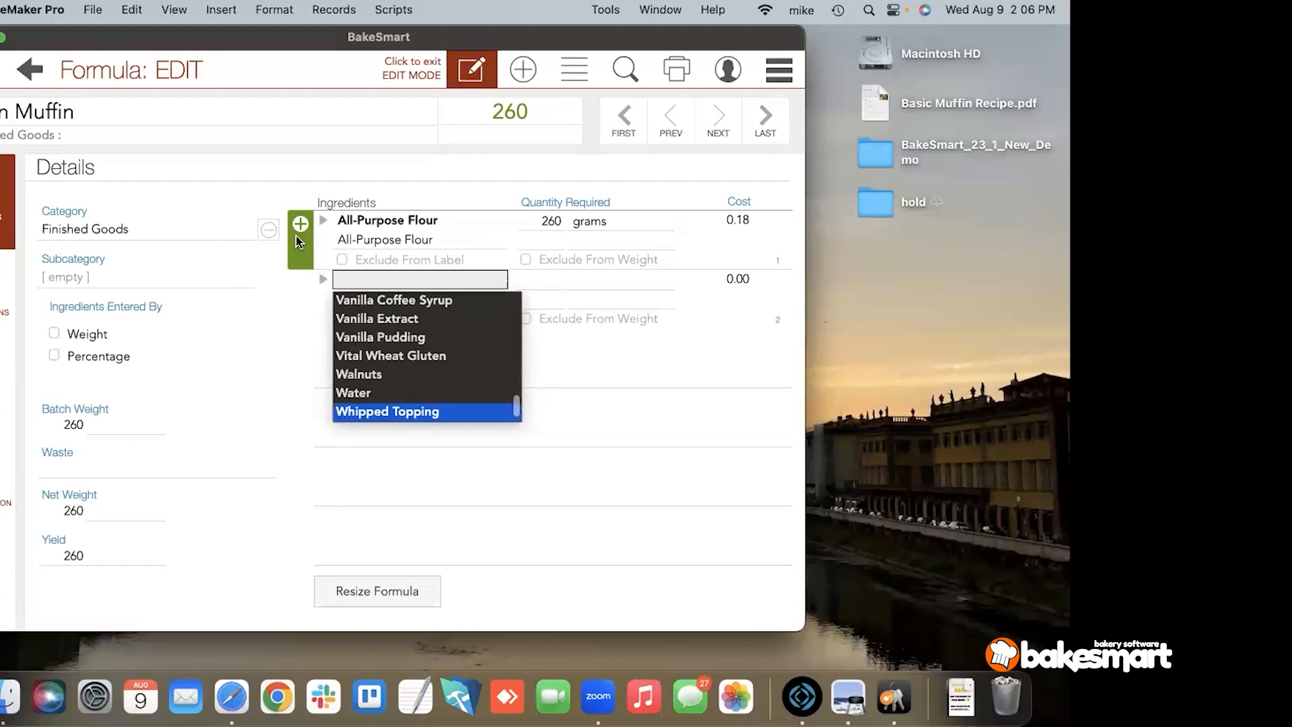
key(o)
key(Up)
key(Return)
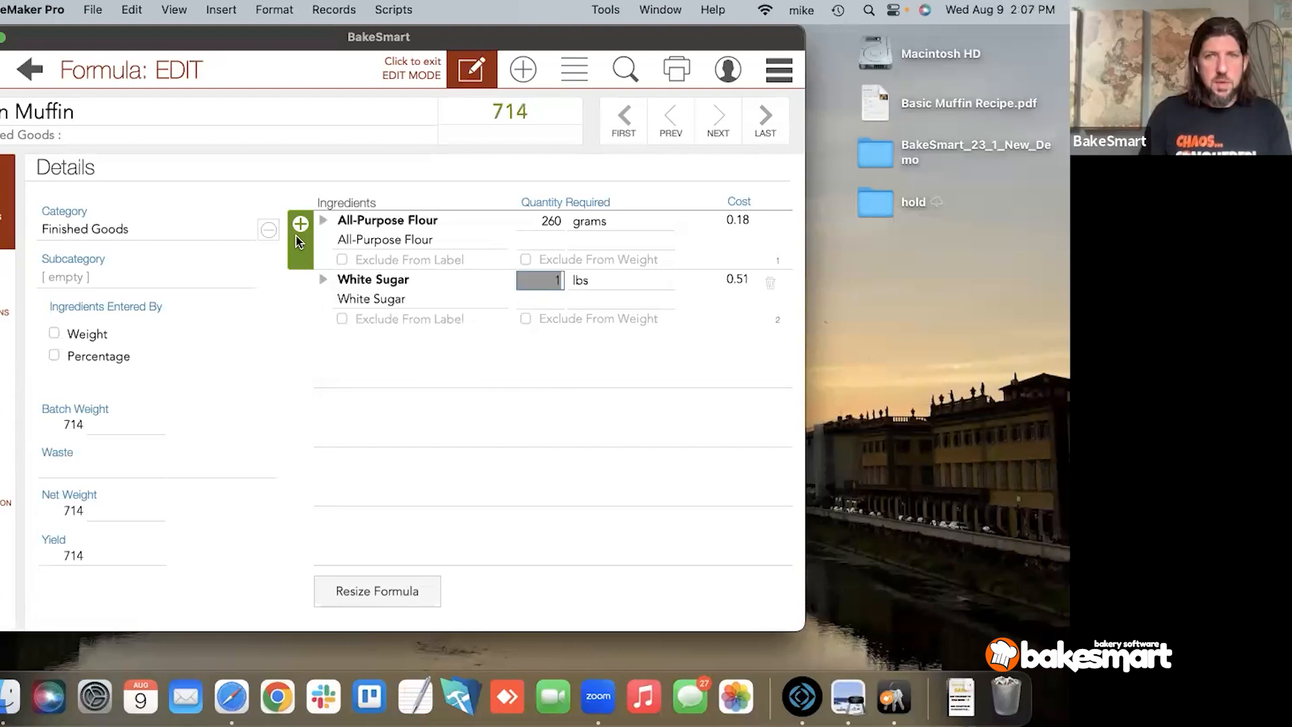
Step: Set the required quantity of White Sugar to 100 grams
text(100)
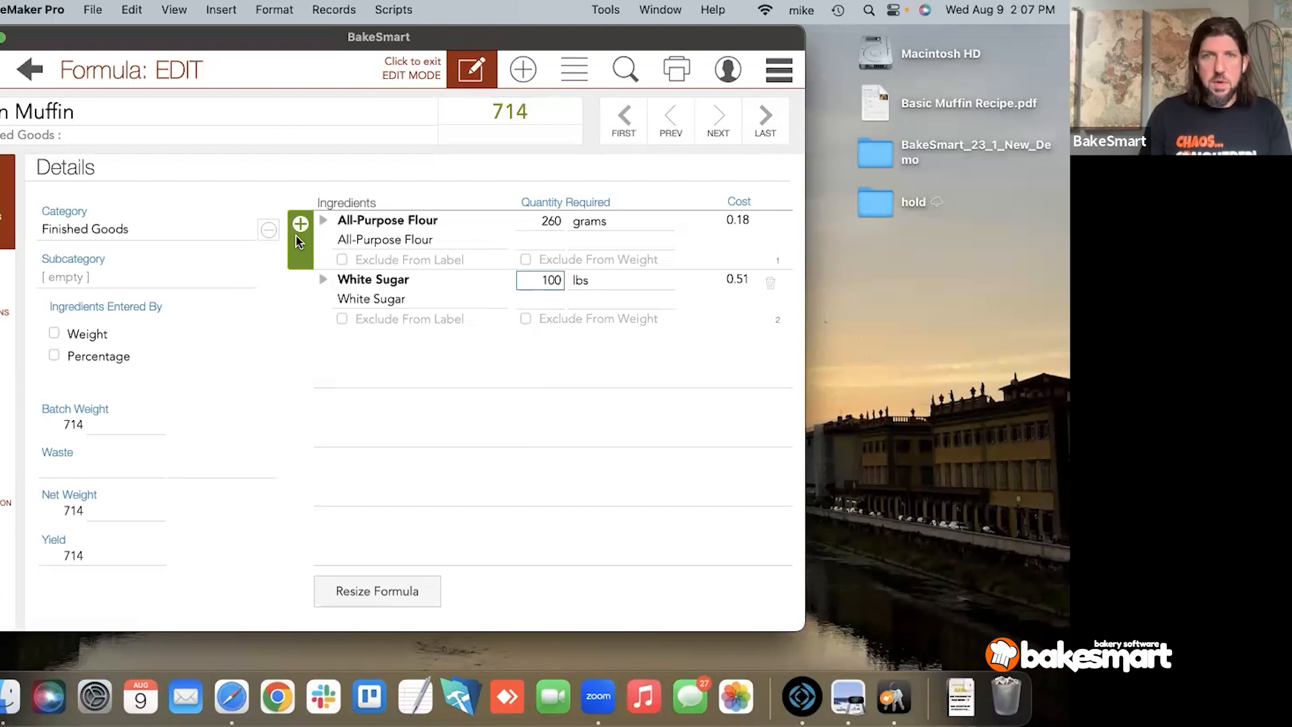
key(Tab)
key(g)
key(r)
key(Return)
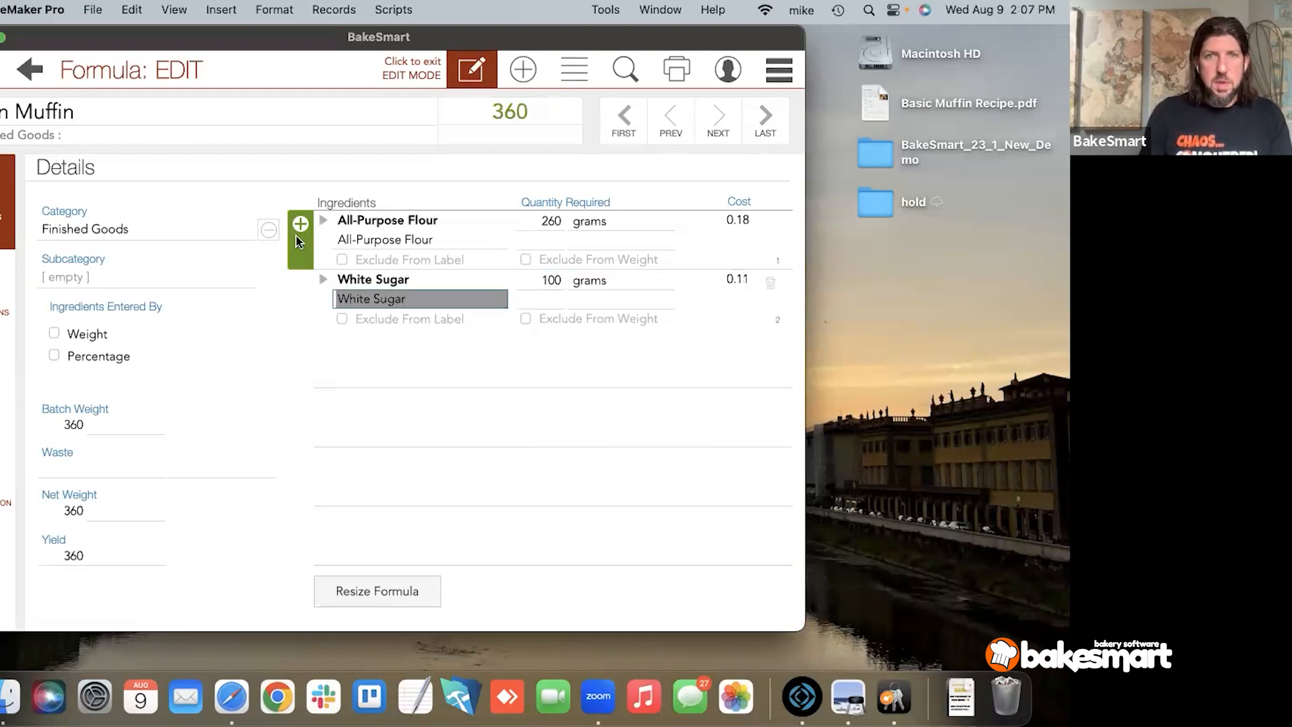
Step: Add Baking Powder as the third ingredient with a required quantity of 2 Tsp
click(296, 236)
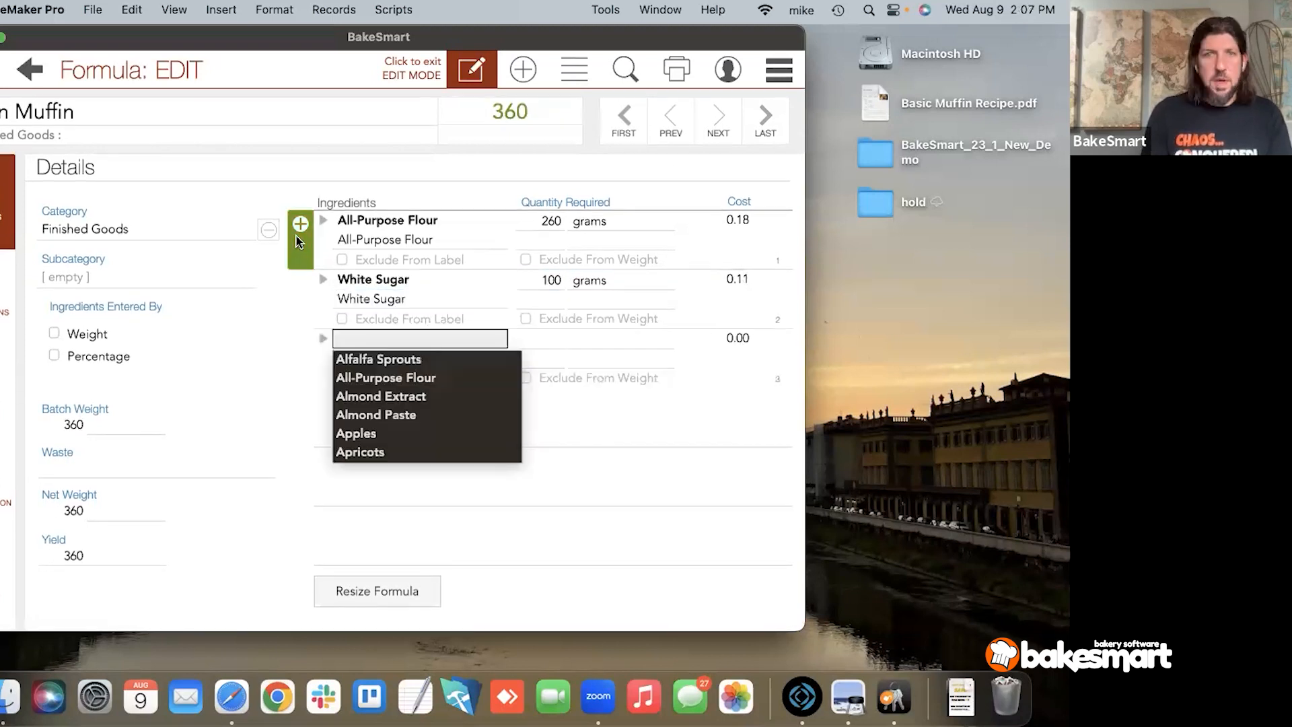
text(bak)
key(Return)
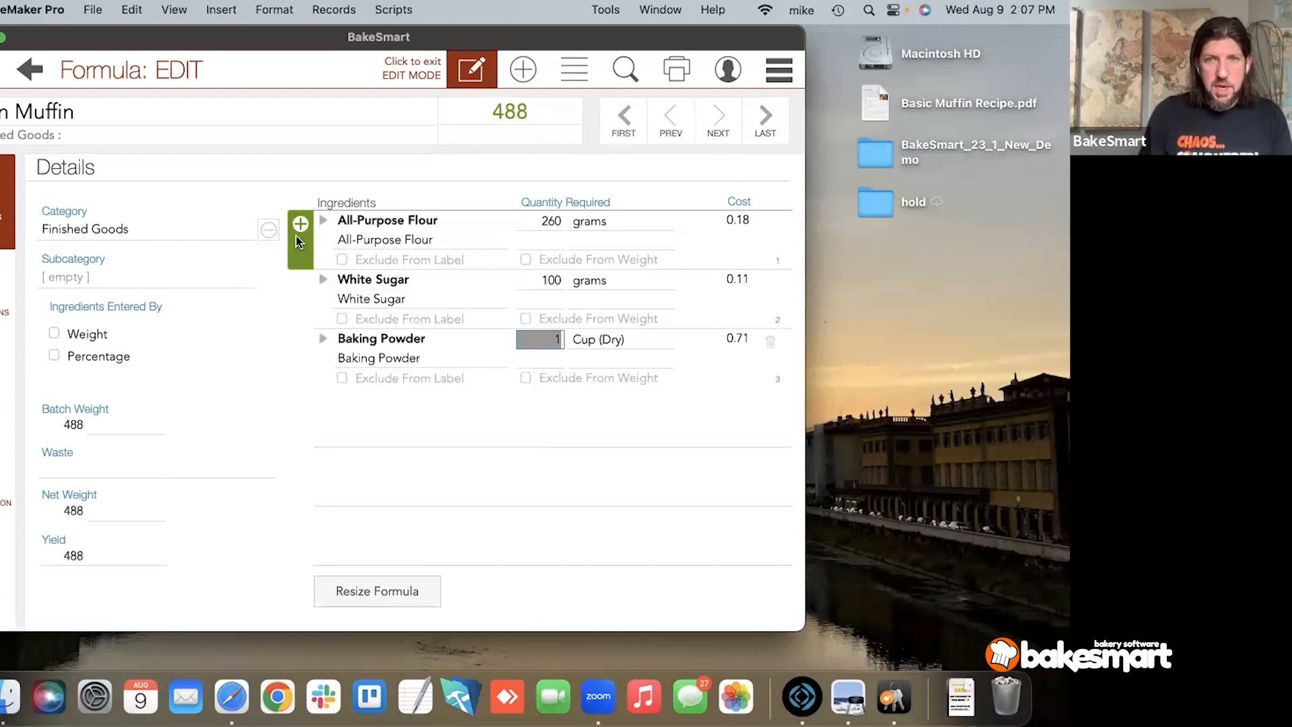
text(2)
key(Tab)
text(tsp)
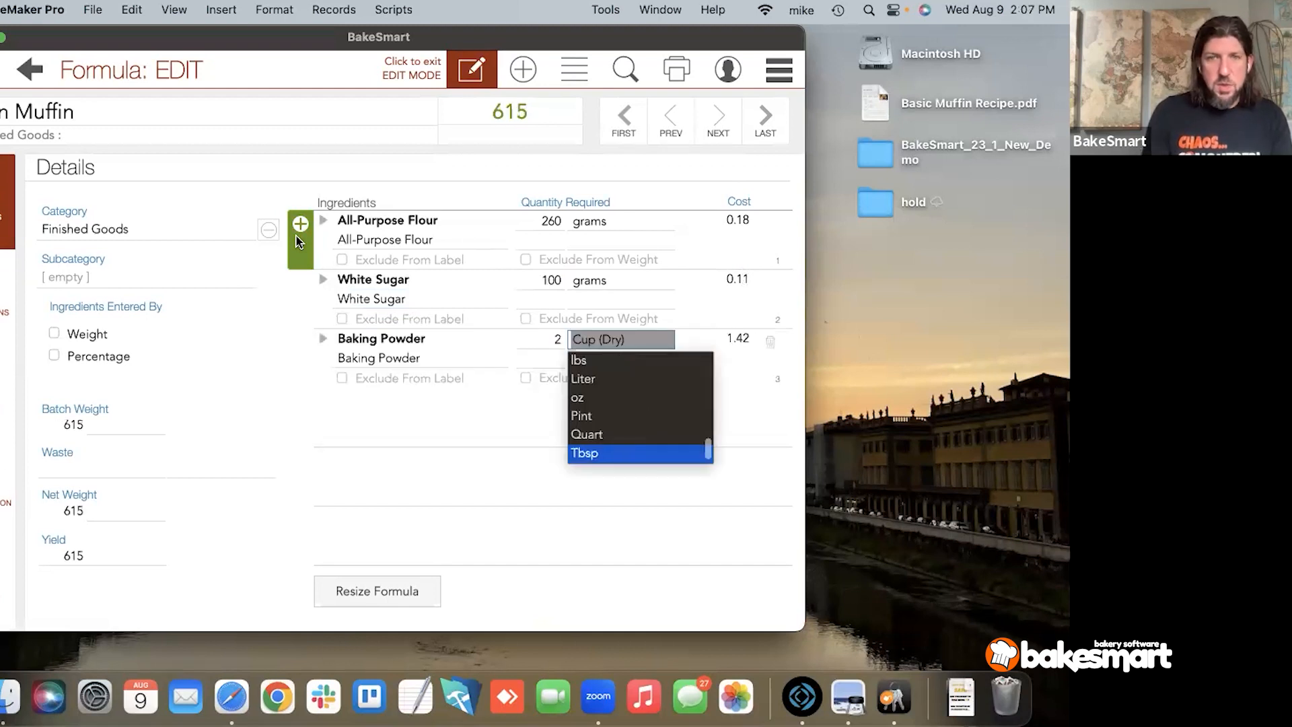
key(Return)
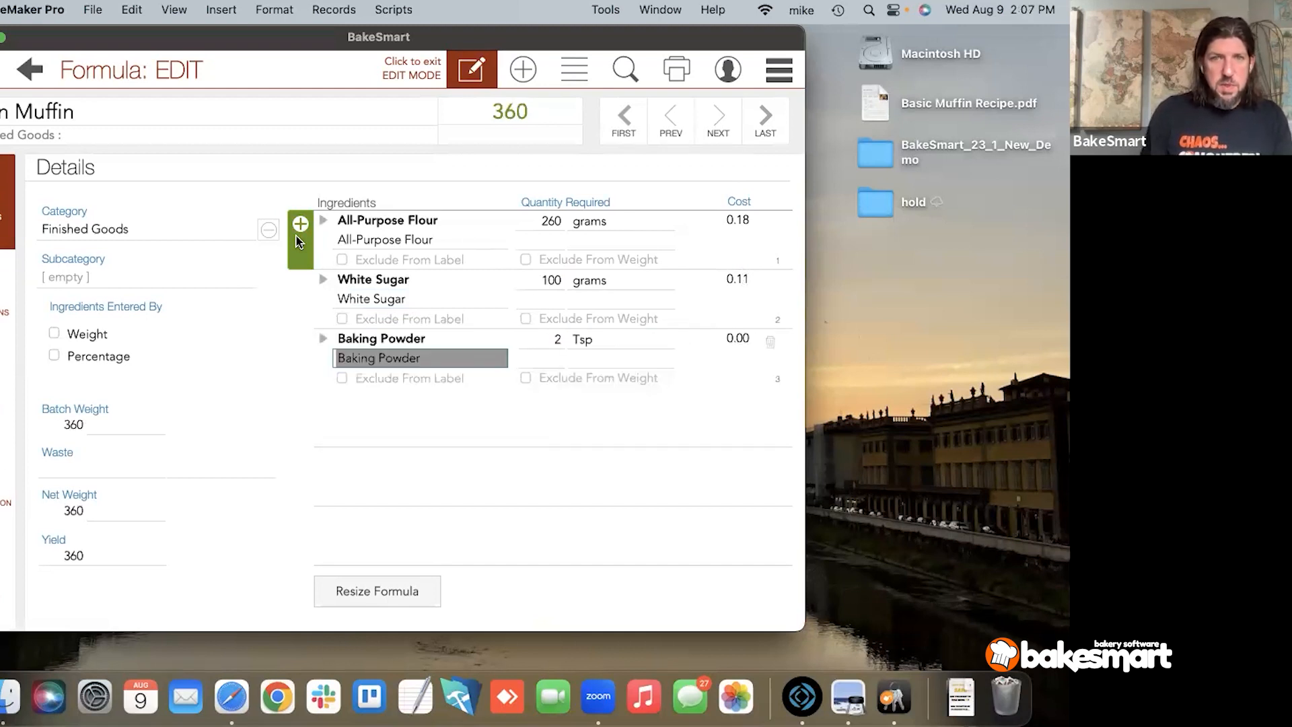
Step: Add Whole Milk as the fourth ingredient of the formula
click(297, 238)
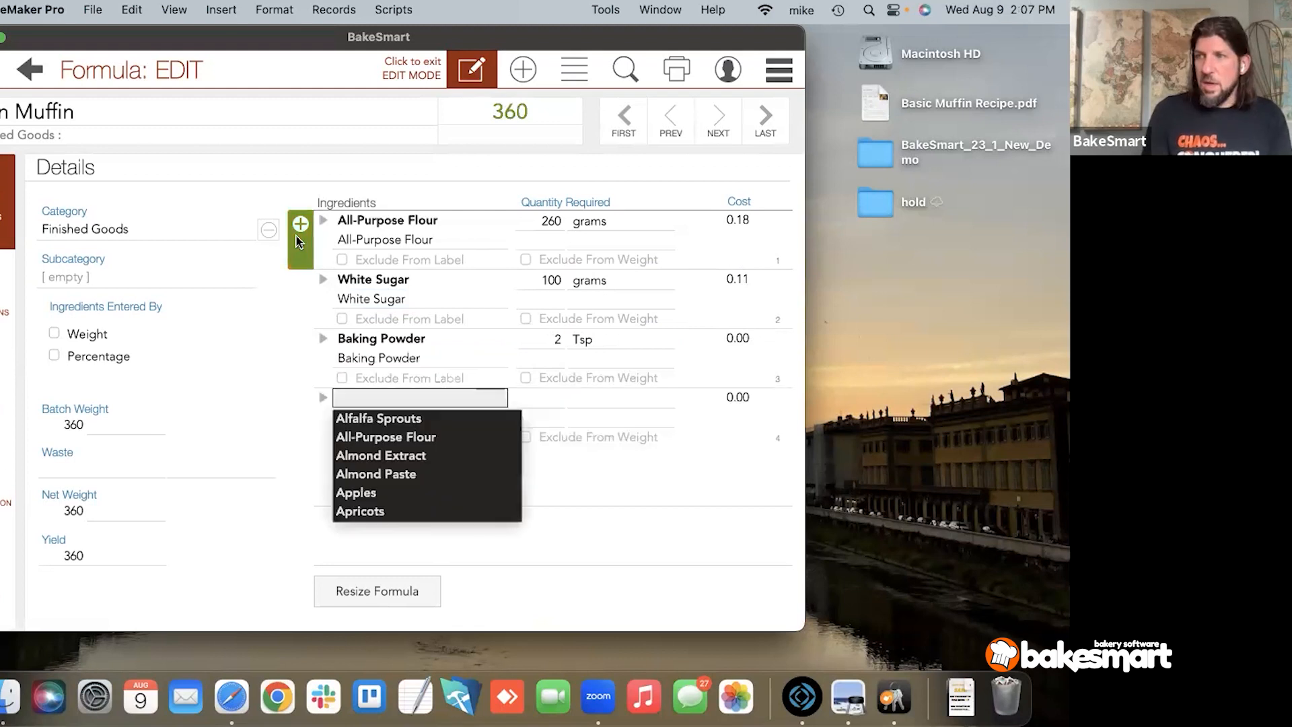
text(mi)
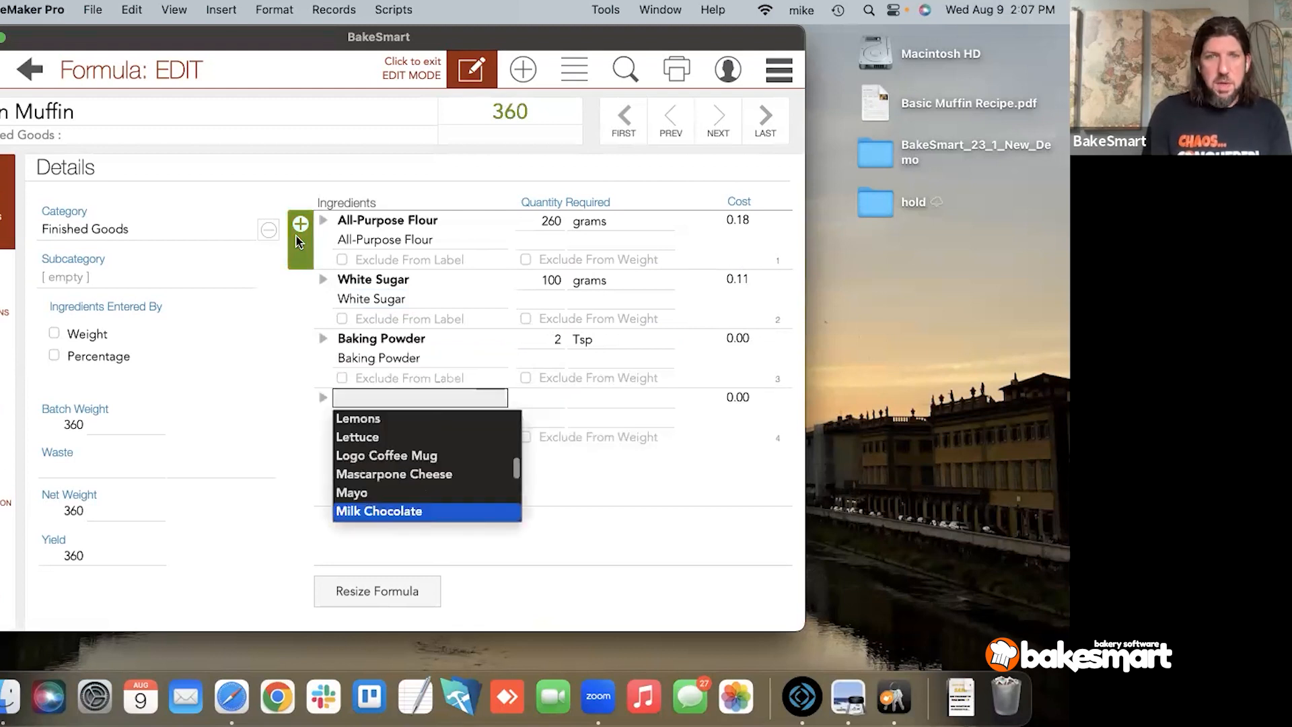
text(wh)
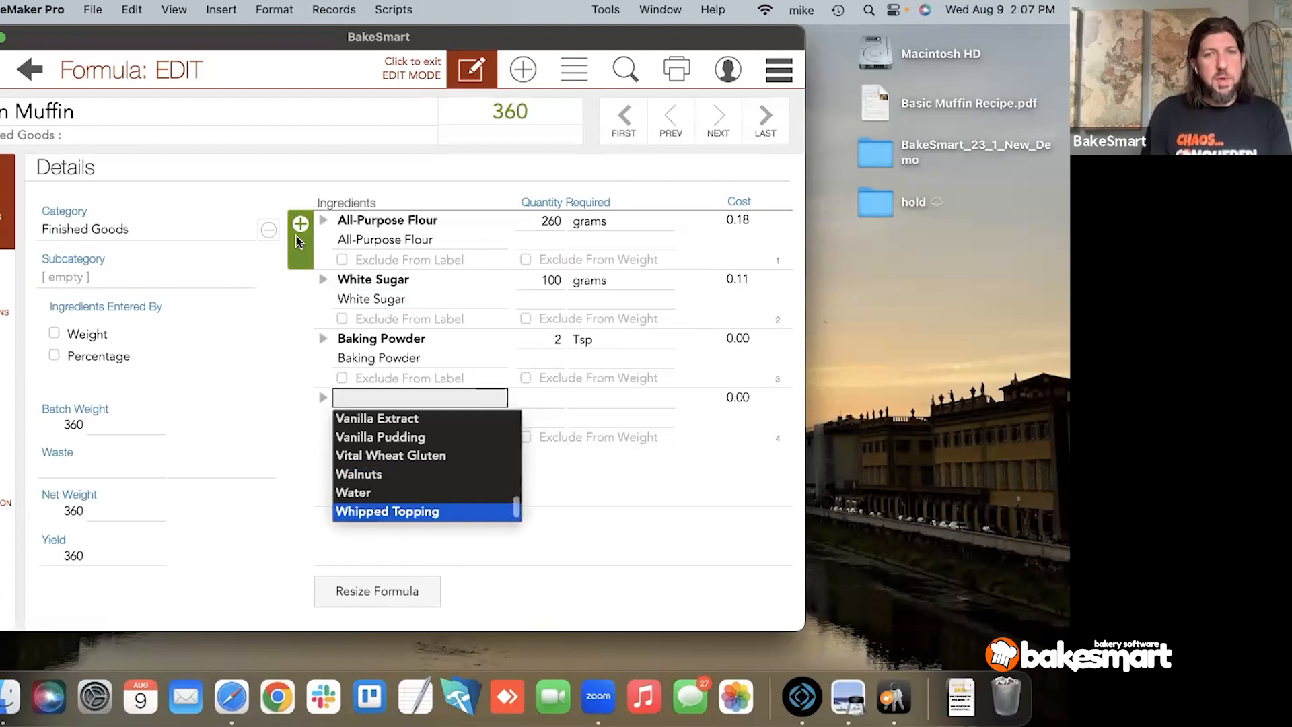
key(Down)
key(Down)
key(Down)
key(Up)
key(Return)
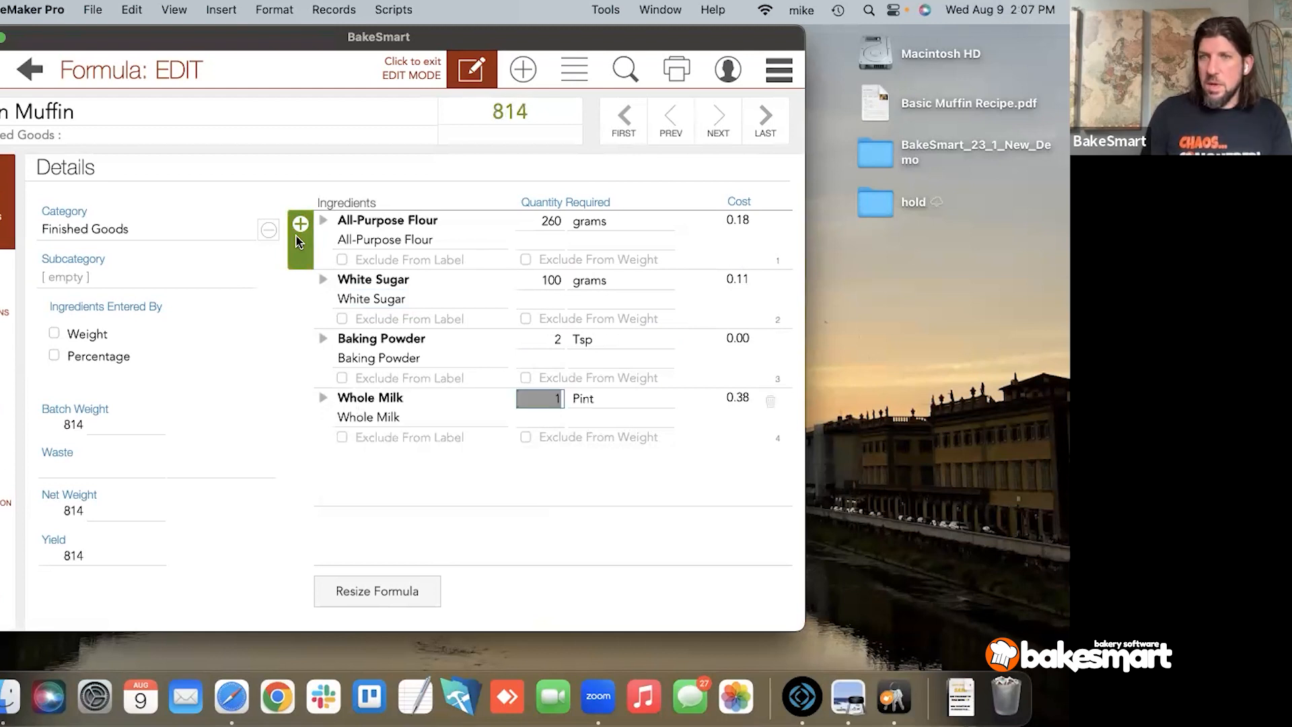
Step: Set the required quantity of Whole Milk to .75 Cup (Fl. Oz.)
text(.75)
key(Tab)
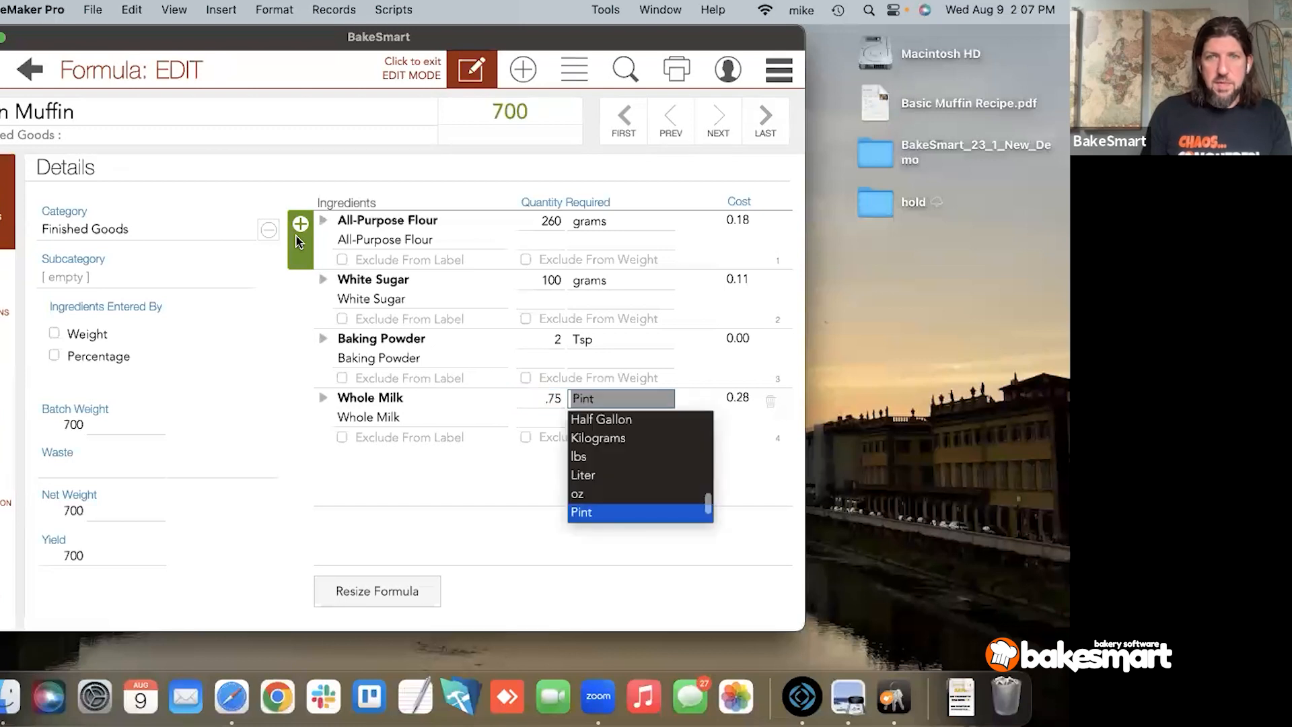
text(cu)
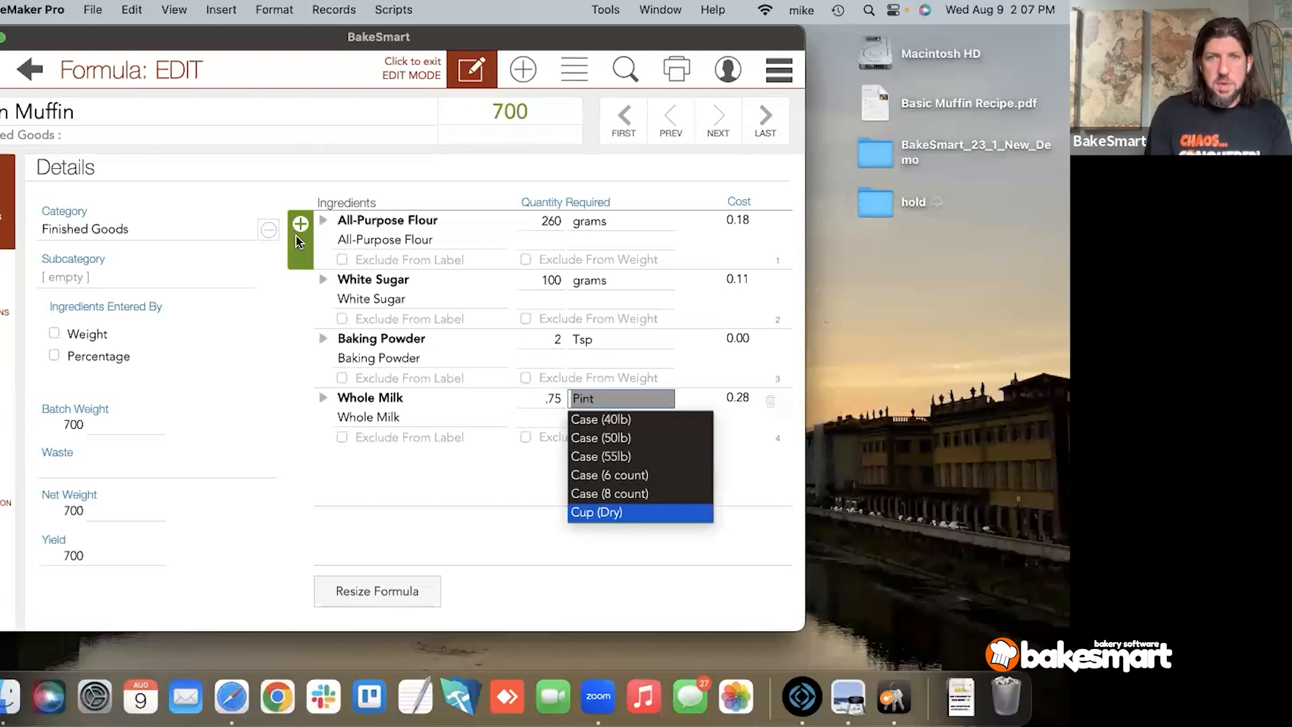
key(Down)
key(Tab)
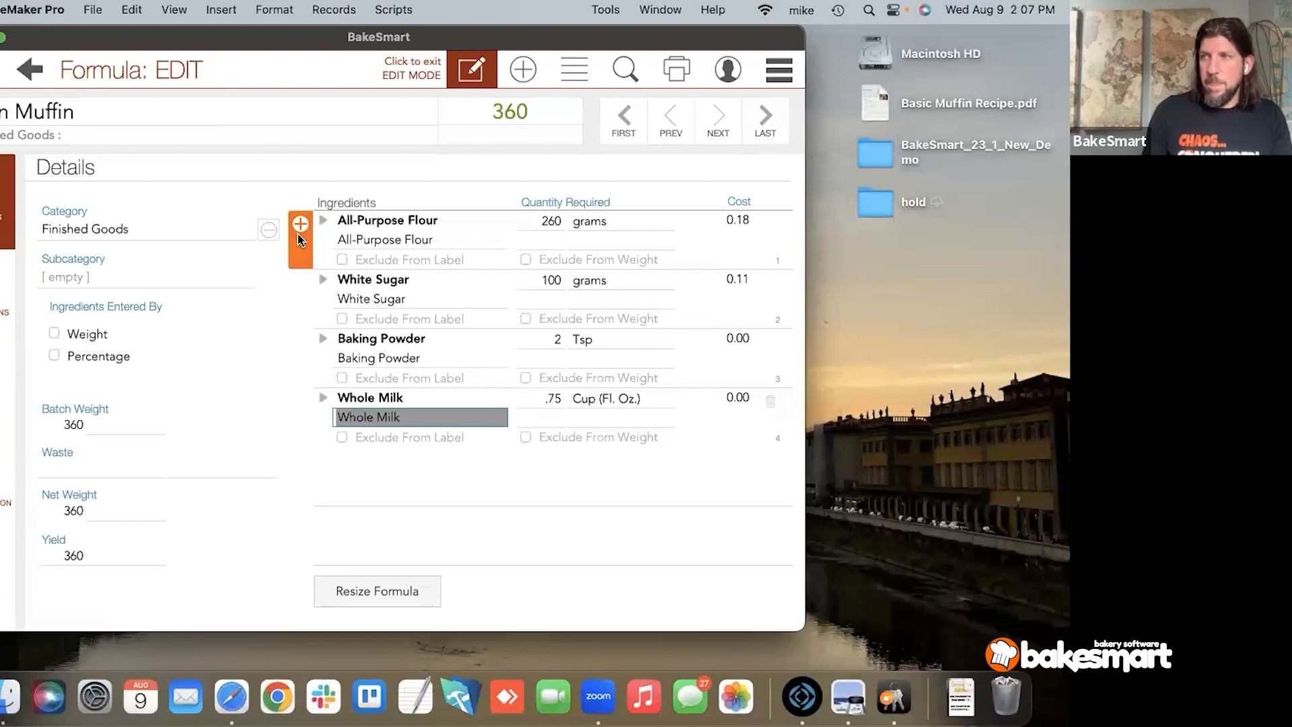
Step: Add Unsalted Butter as the fifth ingredient with a required quantity of 114 grams
click(297, 233)
text(bu)
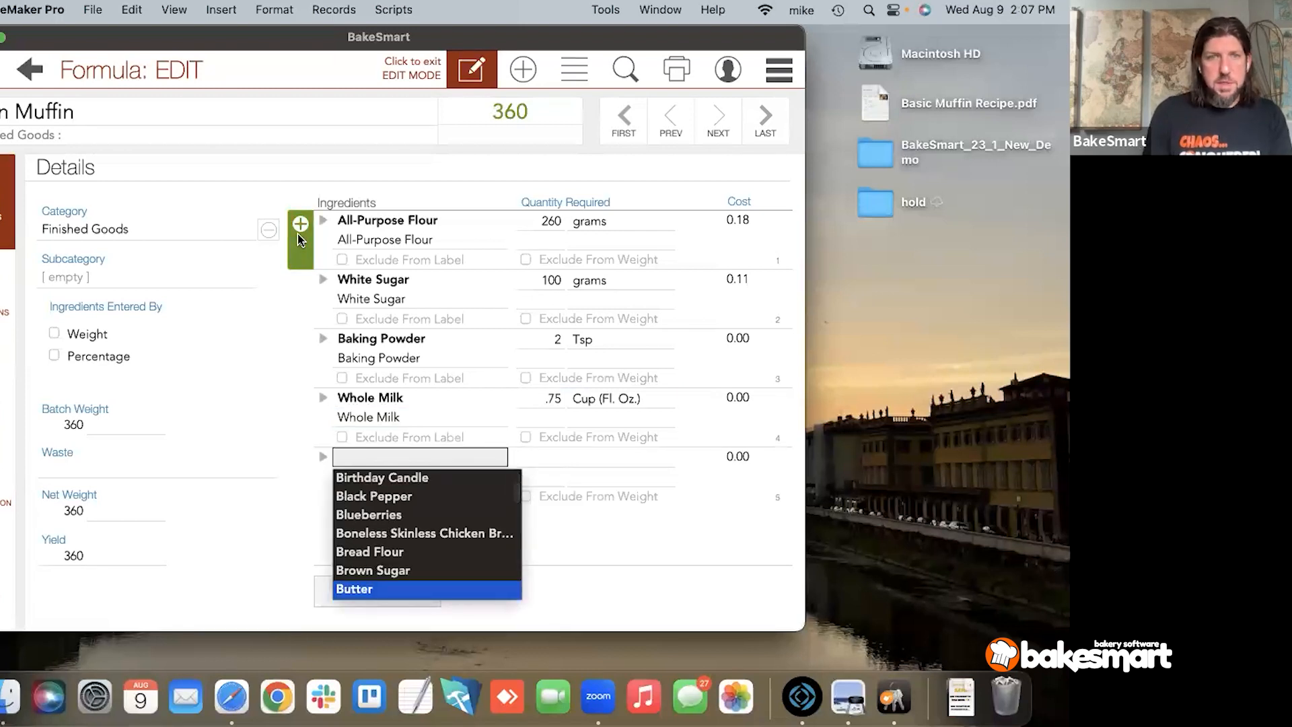
key(Down)
key(Down)
text(un)
key(Return)
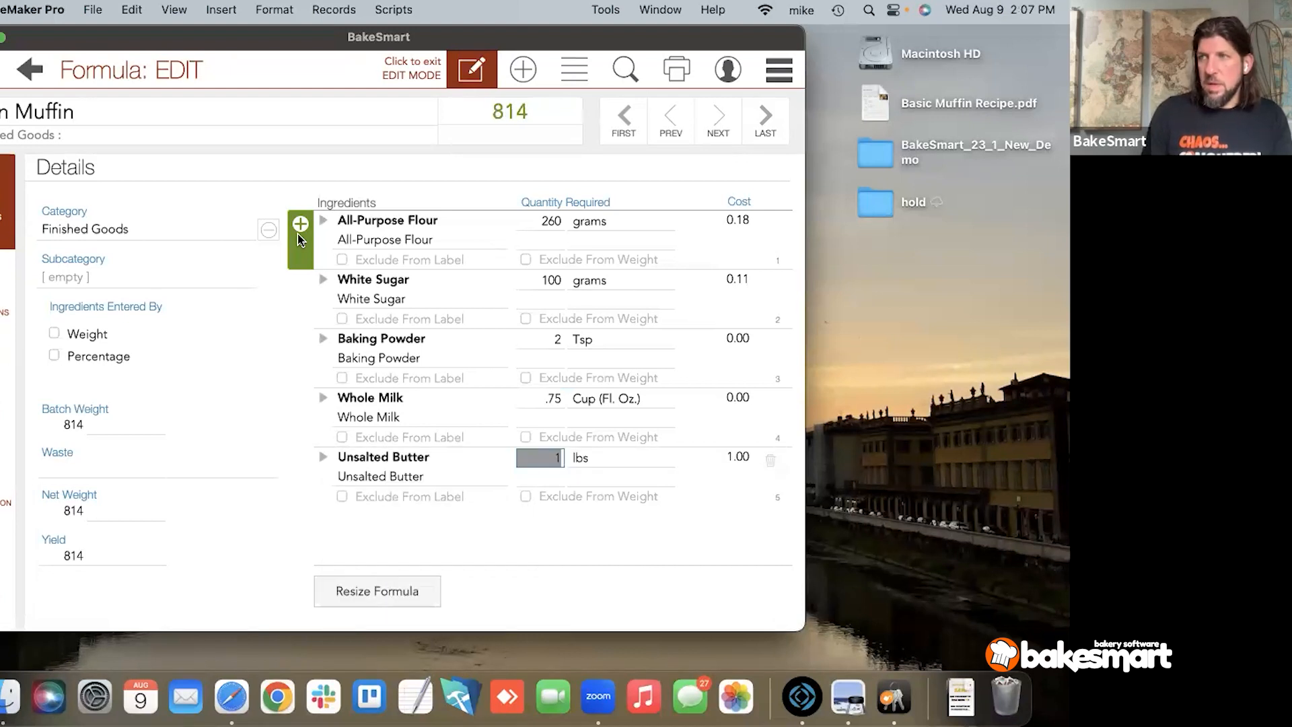
text(114)
key(Tab)
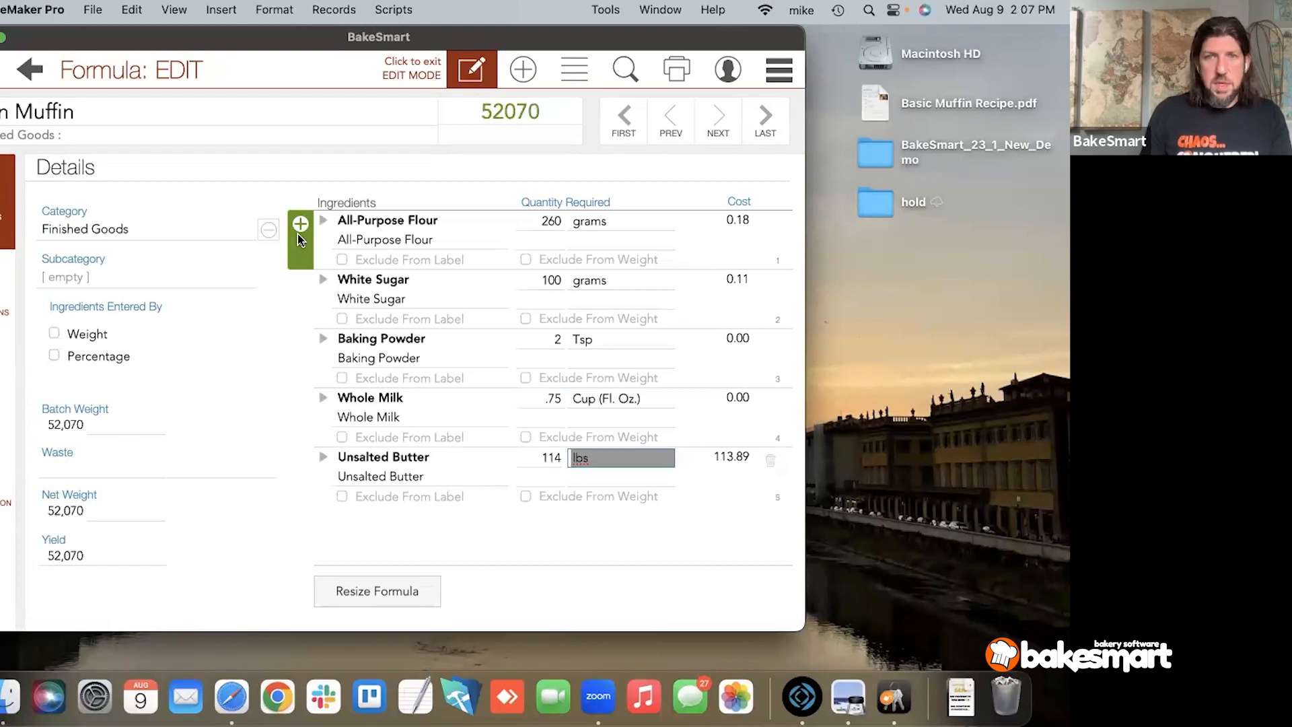
key(Tab)
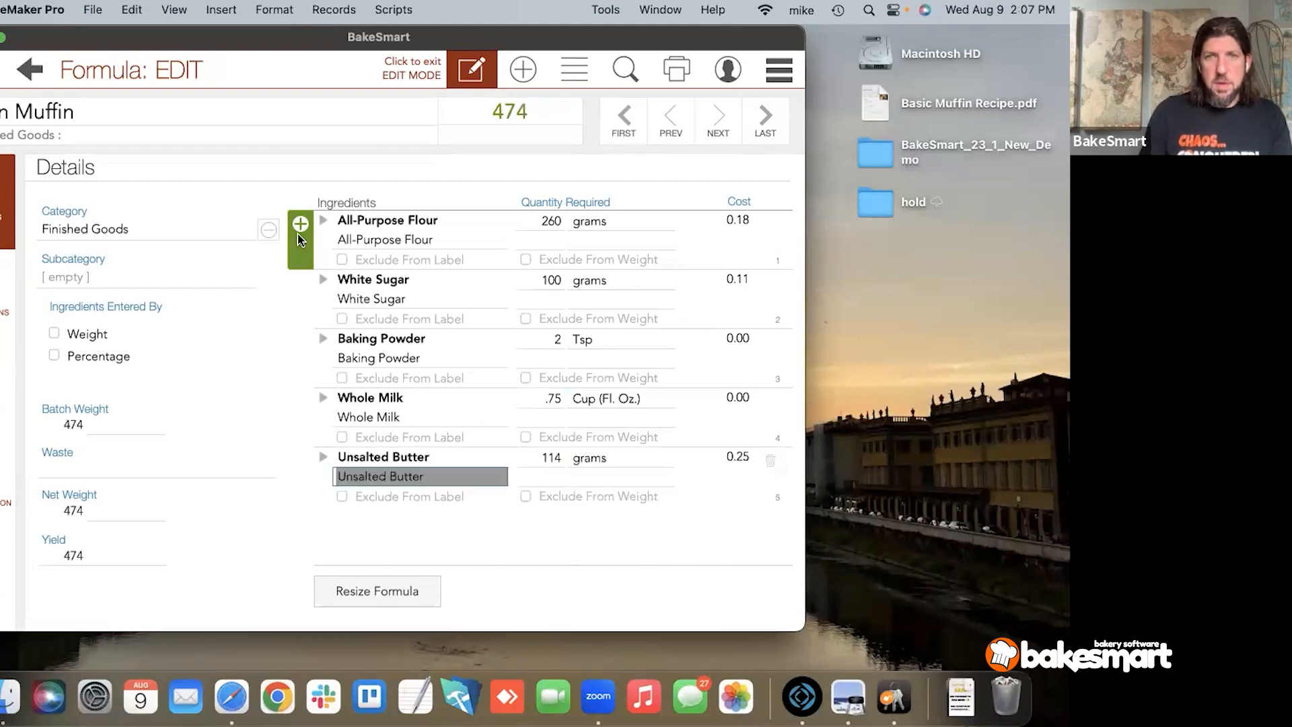
Step: Add Eggs as the sixth ingredient of the formula with a required quantity of 2
click(300, 228)
text(e)
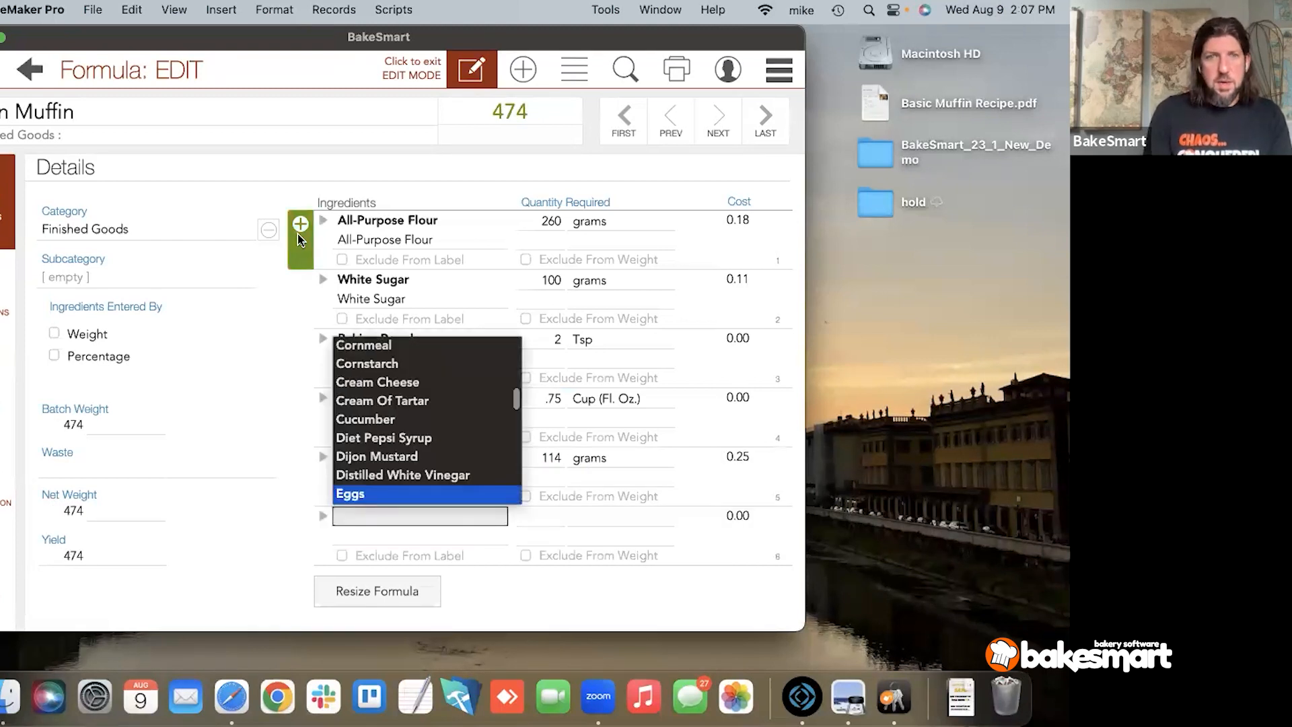
key(Tab)
text(2)
key(Tab)
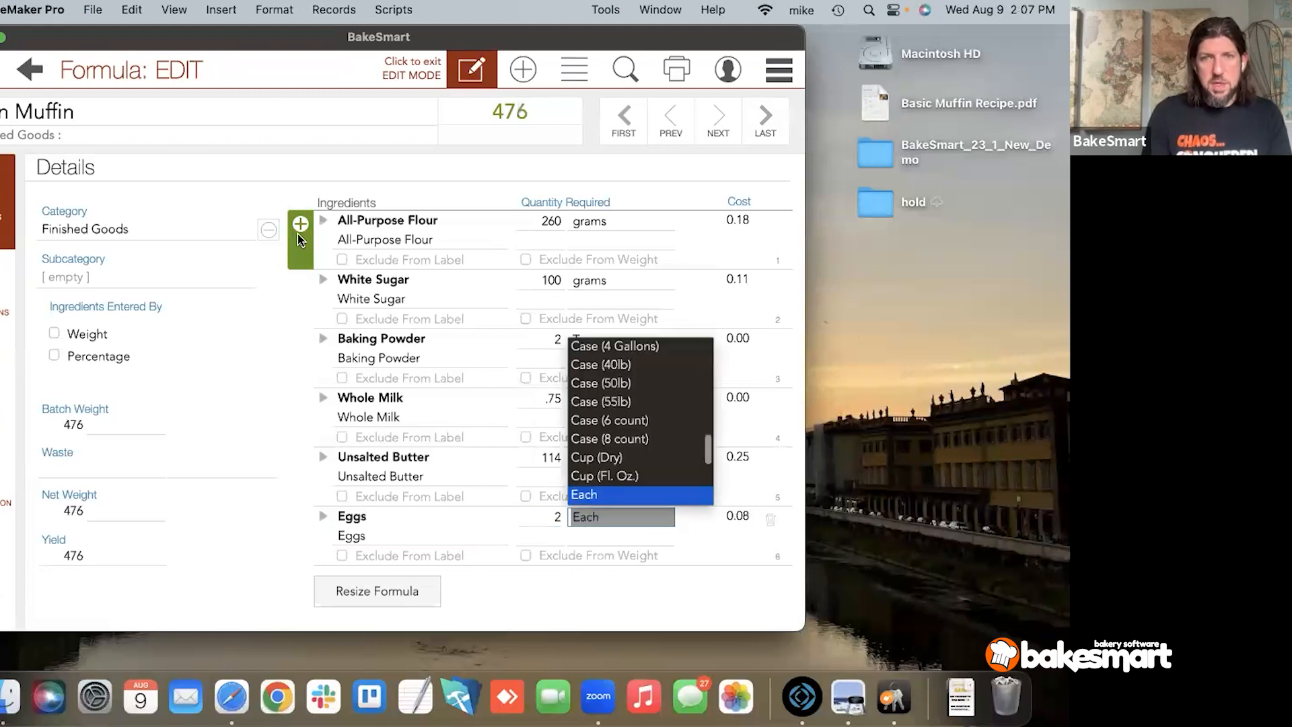
Step: Look through the available units of measure for the Eggs quantity
key(Down)
key(Down)
key(Down)
key(Down)
key(Down)
key(Down)
key(Up)
key(Up)
key(Up)
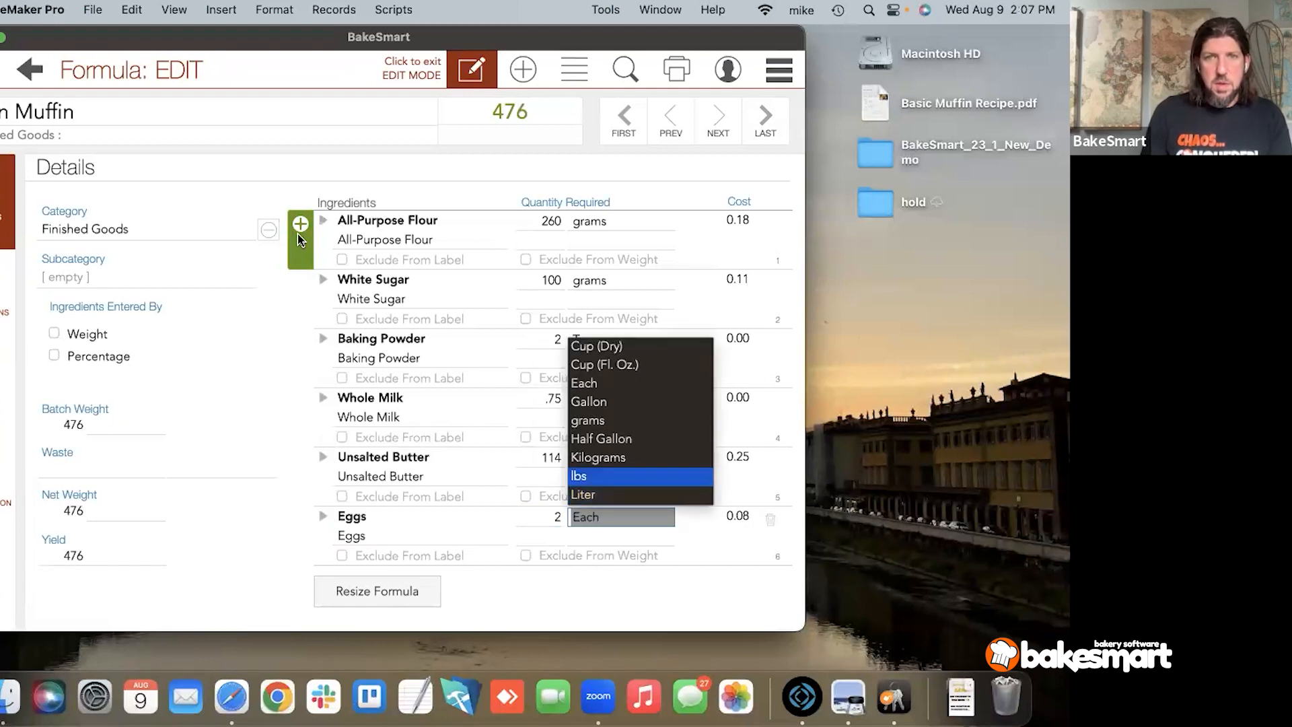
scroll(647, 417, down, 3)
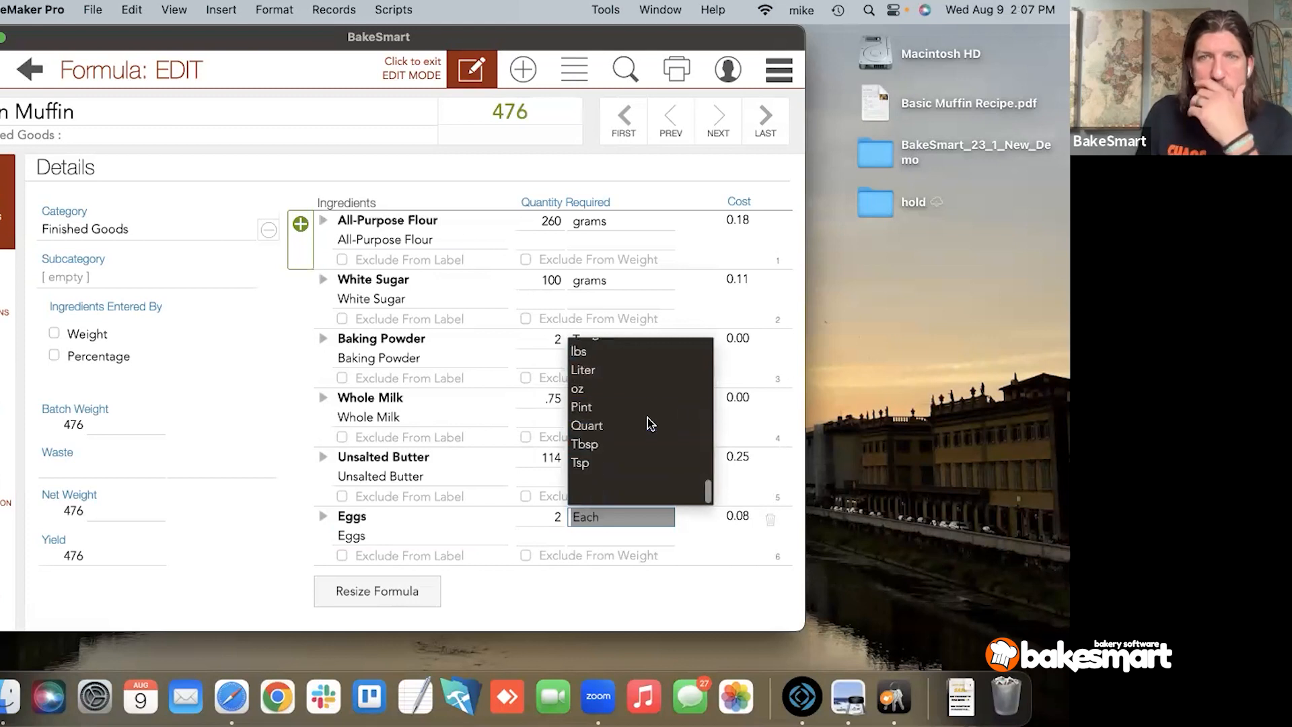
scroll(647, 417, up, 10)
scroll(647, 422, up, 4)
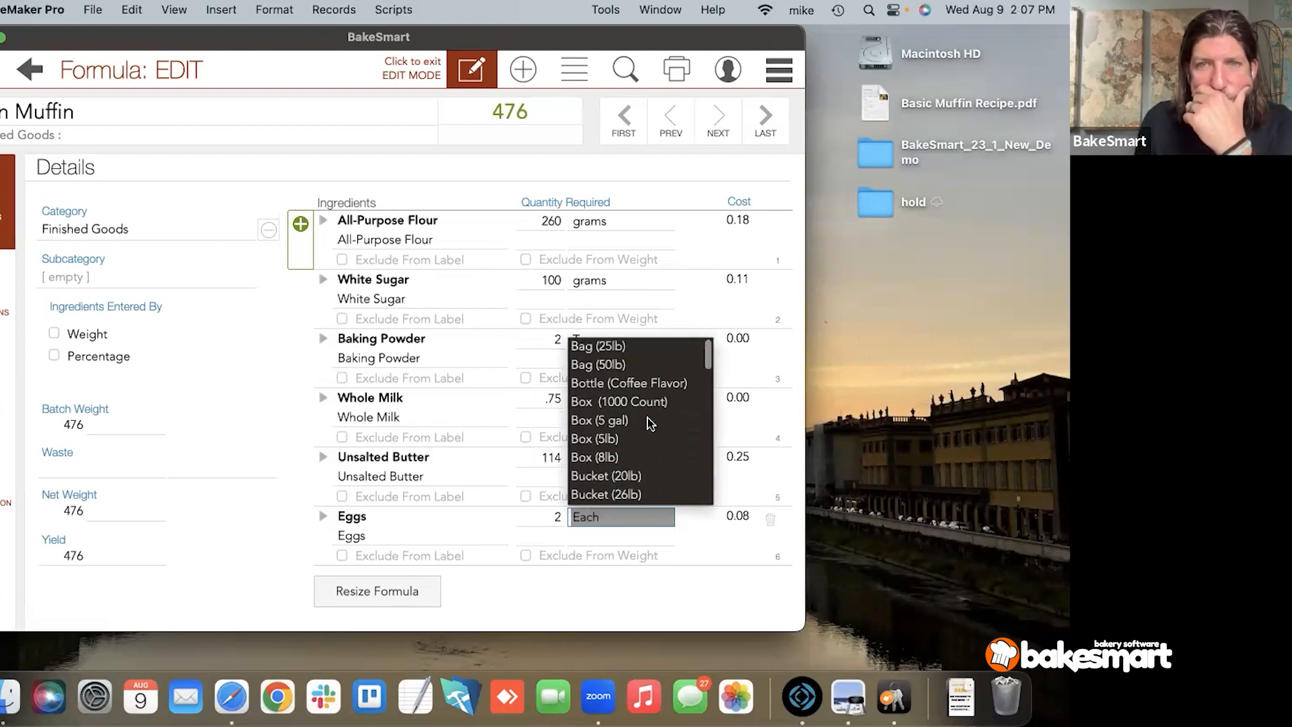
scroll(647, 422, down, 3)
scroll(648, 417, down, 6)
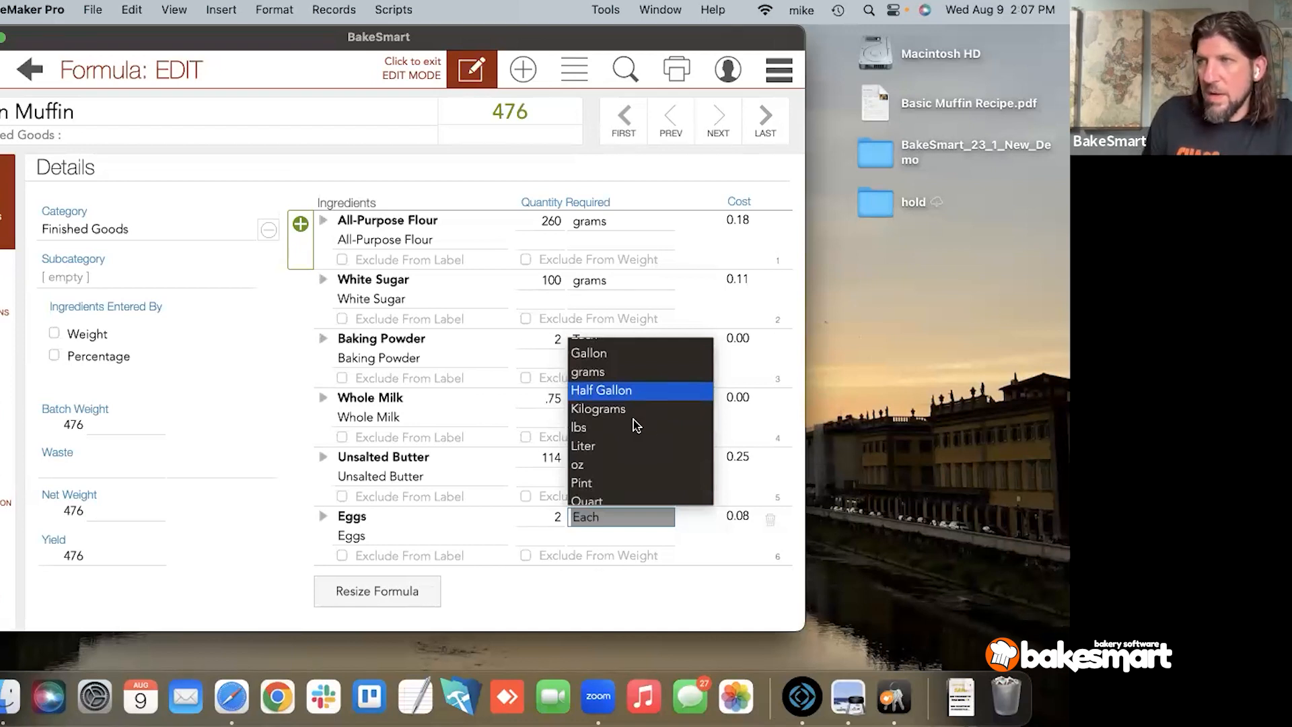
Step: Set the required quantity of Eggs to 120 grams
click(543, 516)
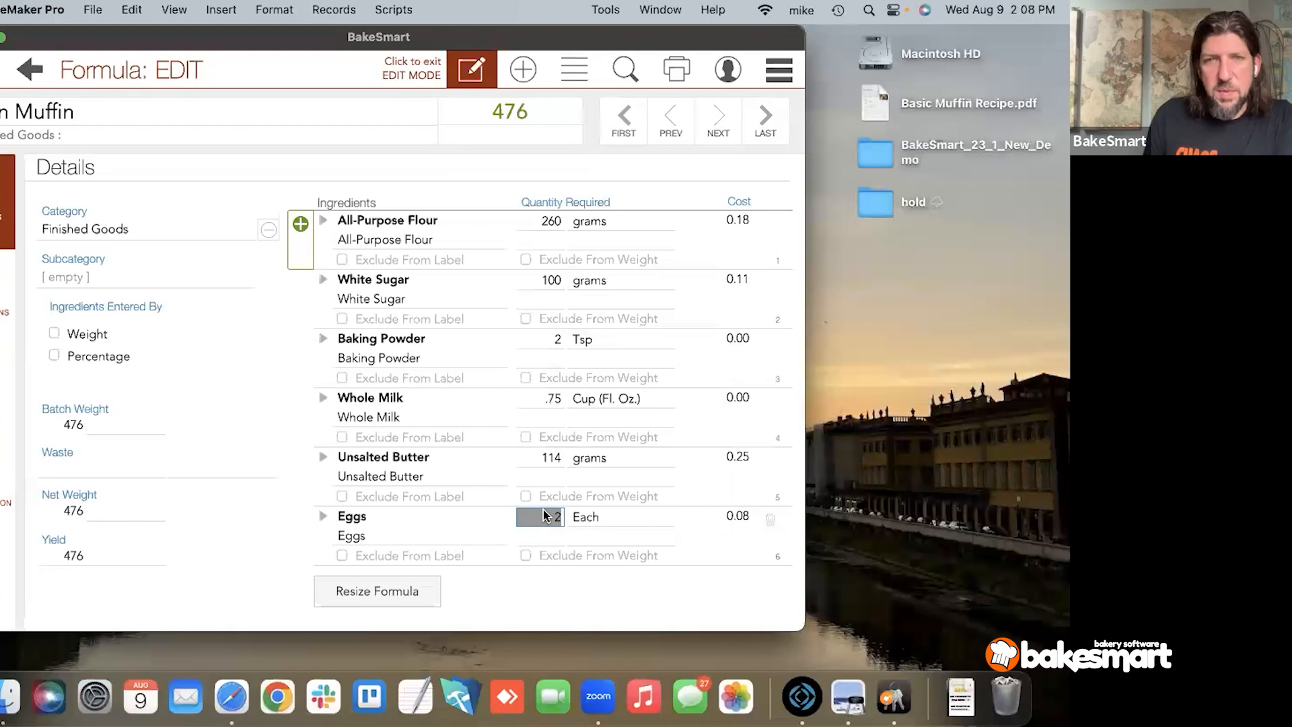
text(120)
key(Tab)
key(Escape)
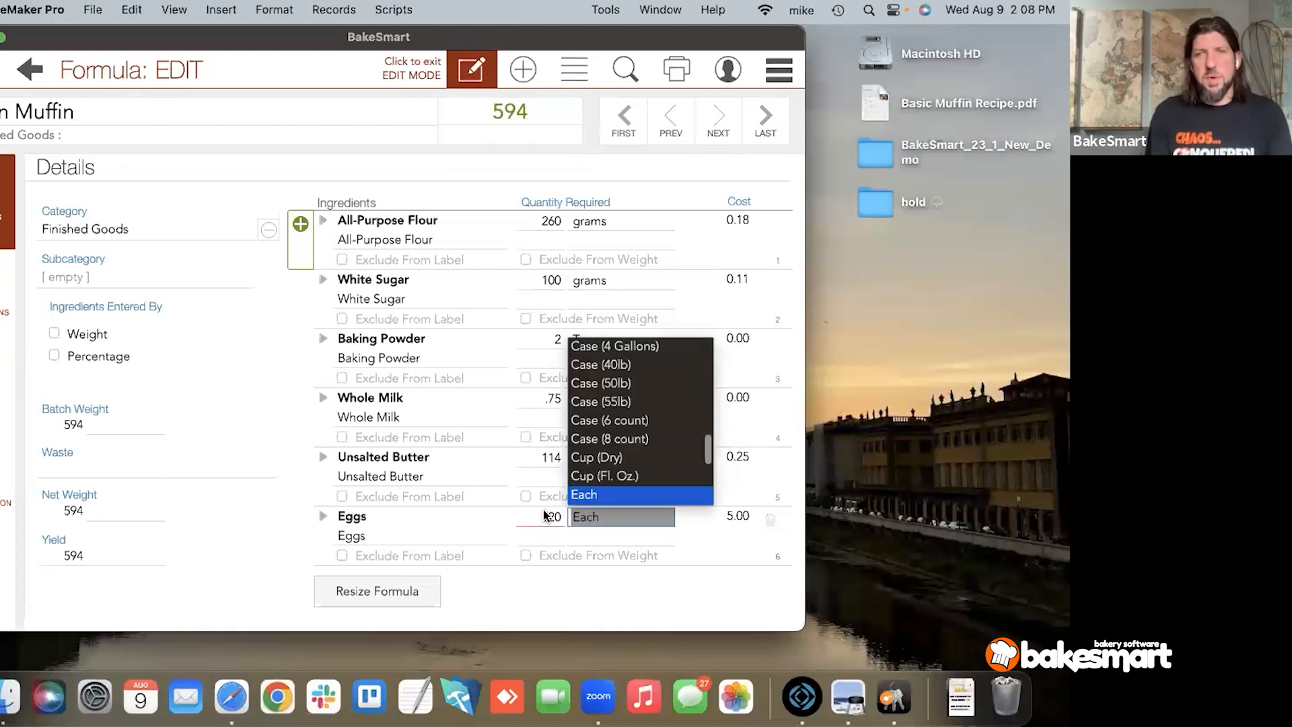
key(Down)
key(Down)
key(Tab)
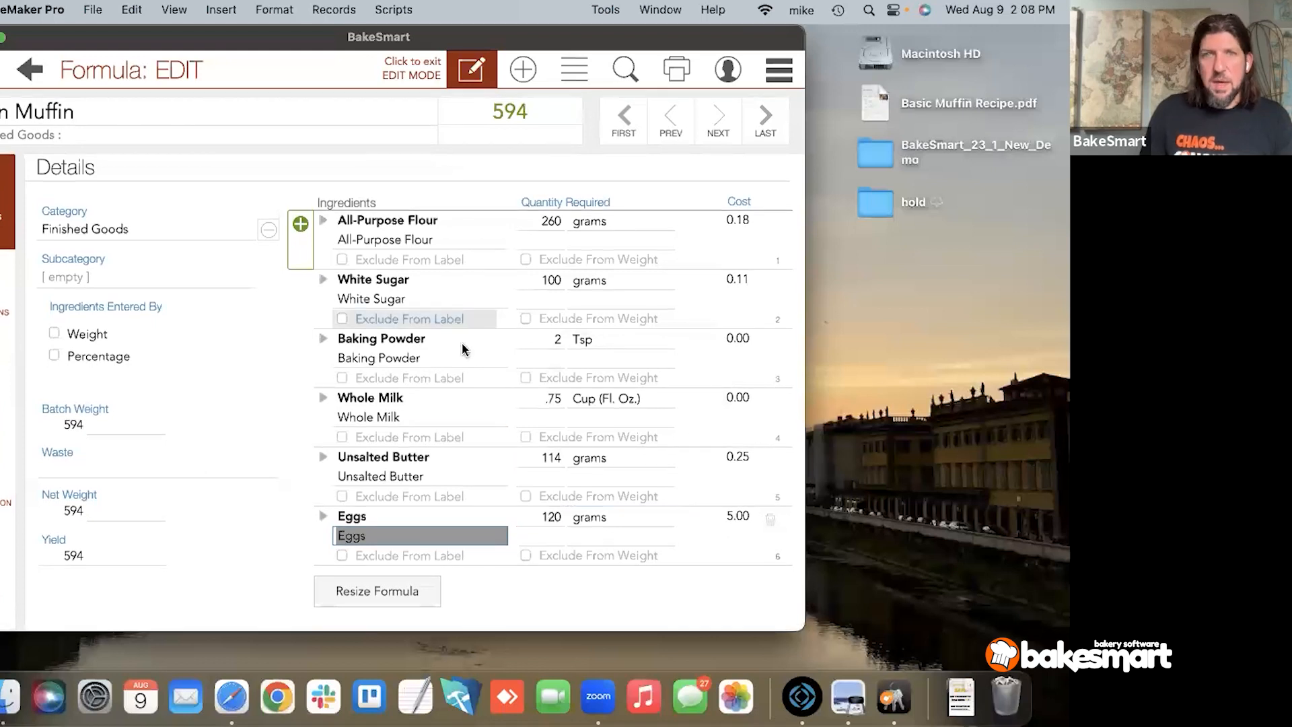
click(403, 185)
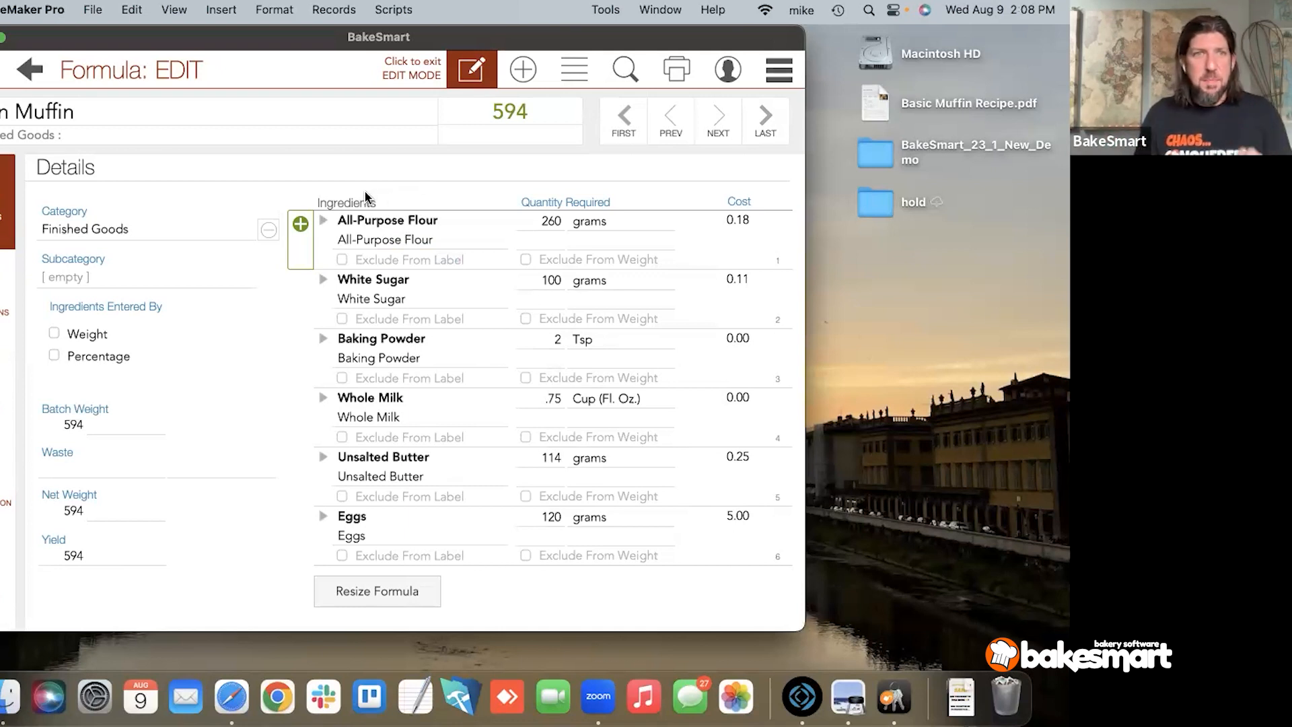
Step: Set the formula's batch weight unit to grams
click(95, 425)
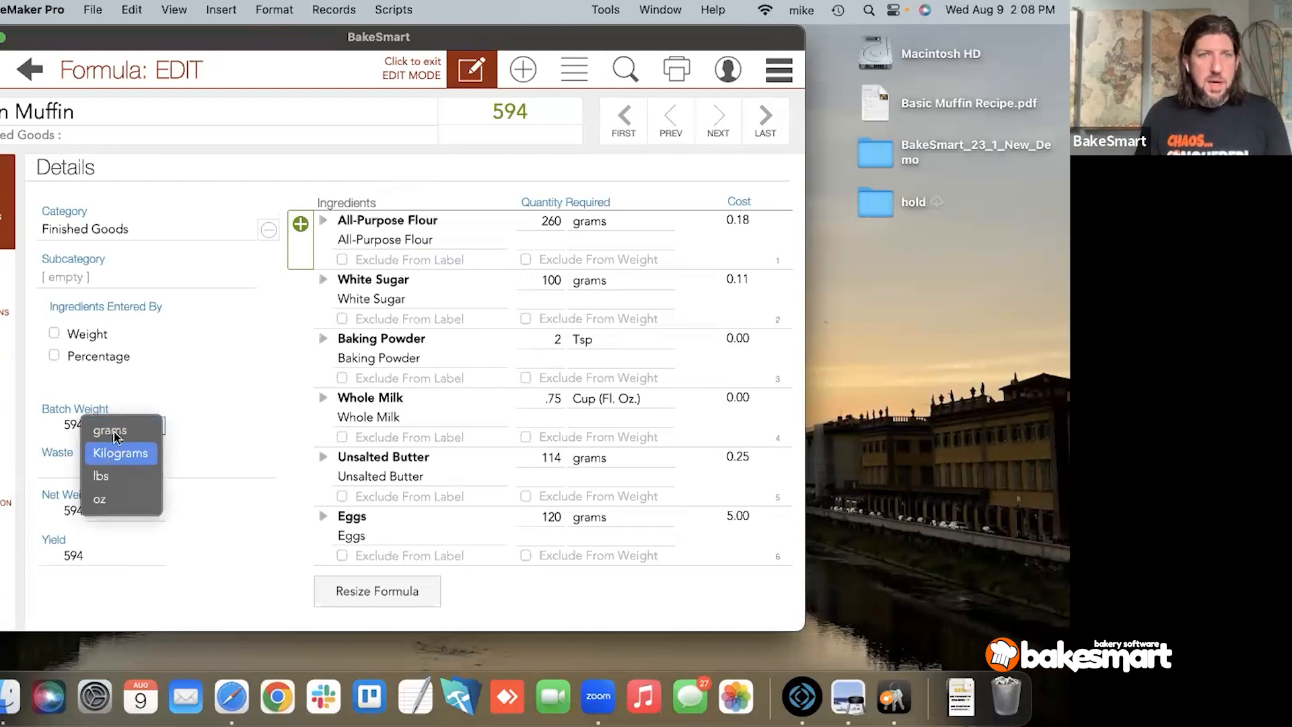
click(107, 426)
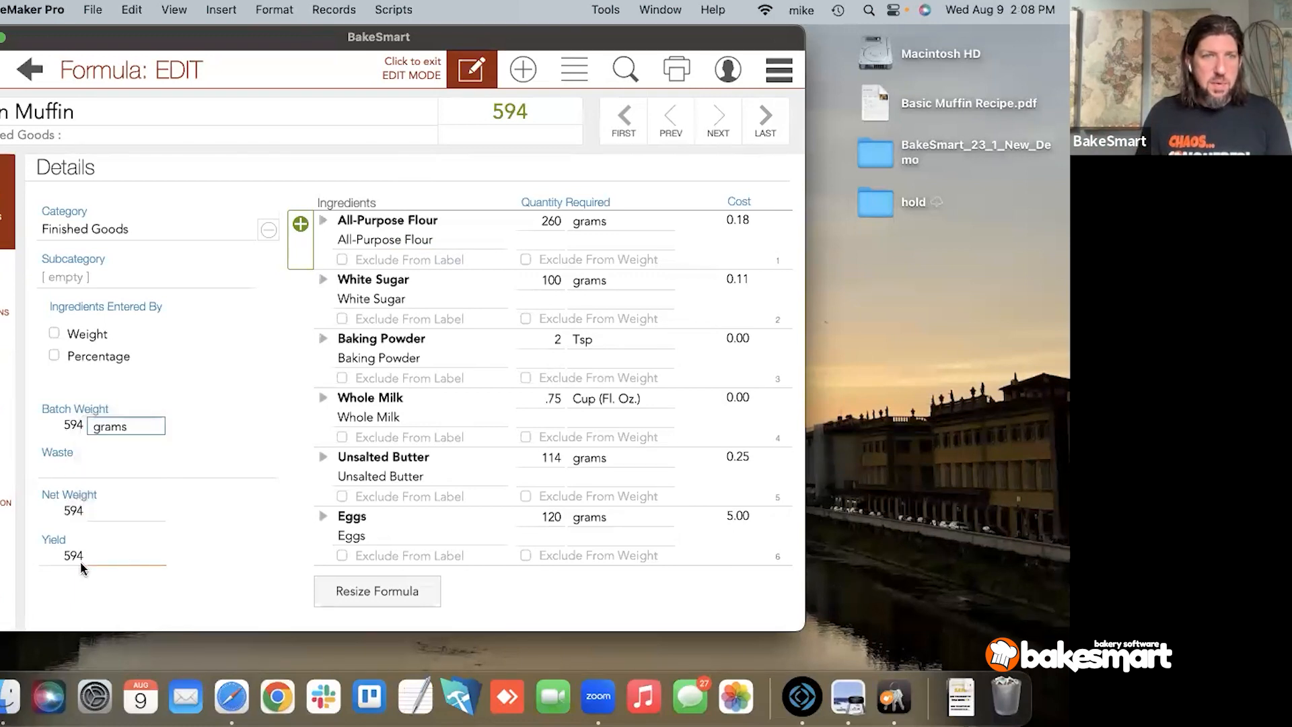
Step: Set the formula's yield to 12 Each and mark the ingredients as entered by Weight
click(79, 561)
text(12)
click(118, 561)
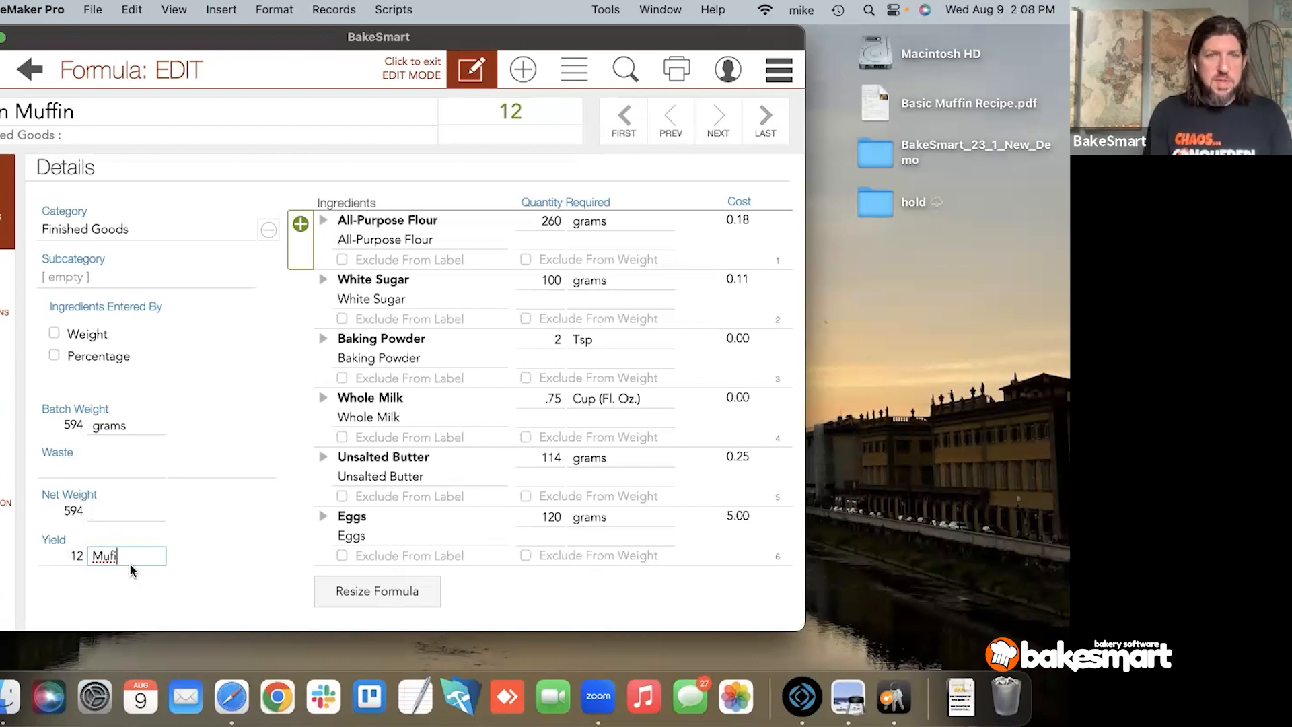
text(Ea)
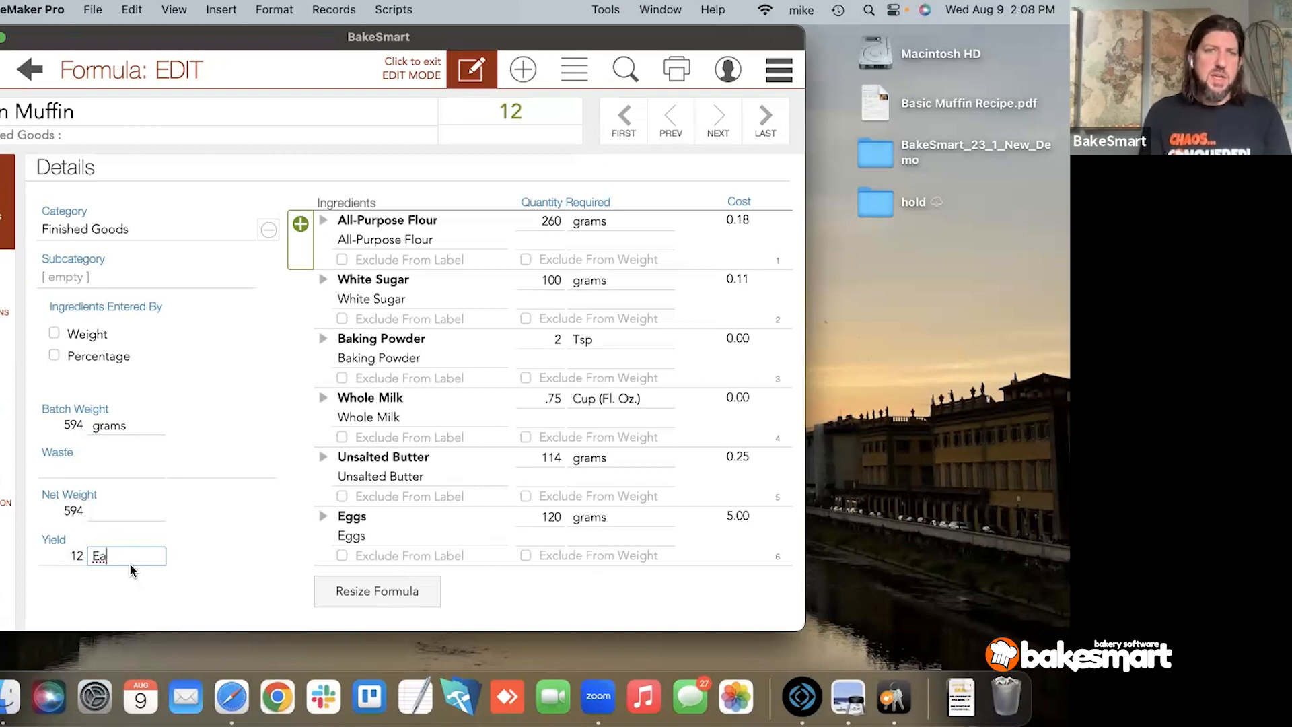
text(ch)
key(Return)
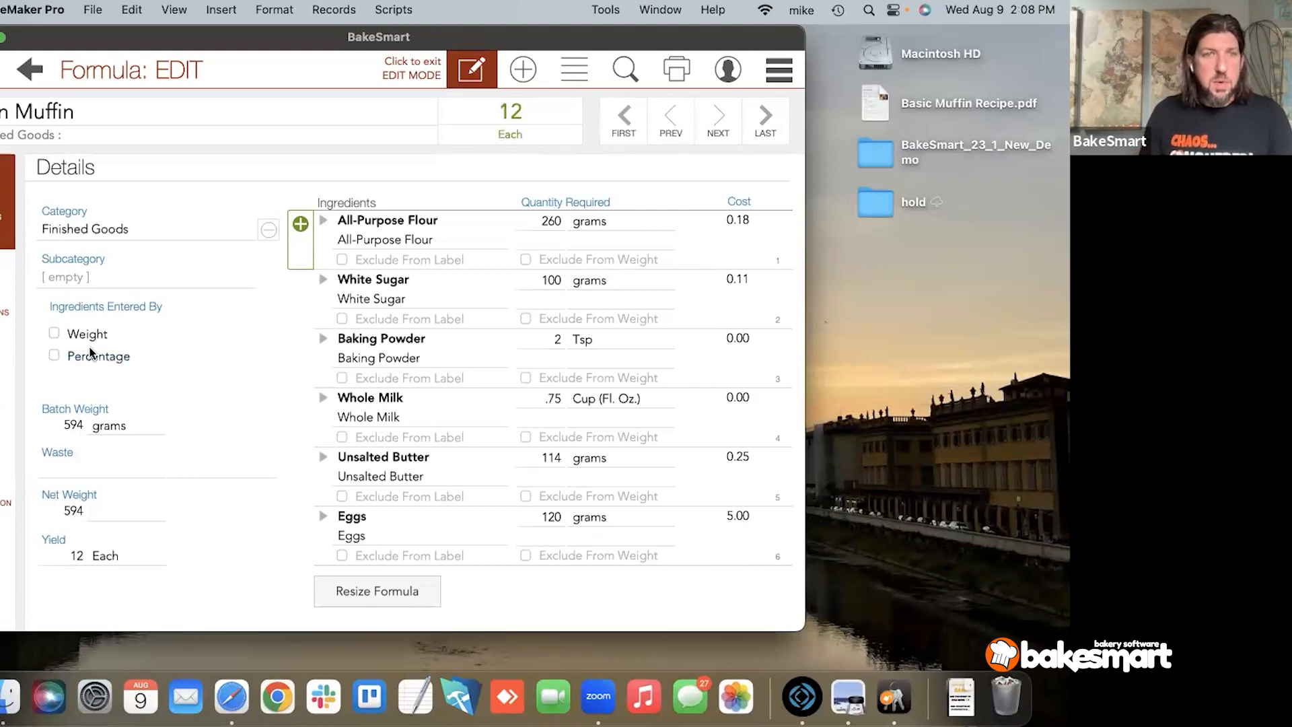
click(54, 333)
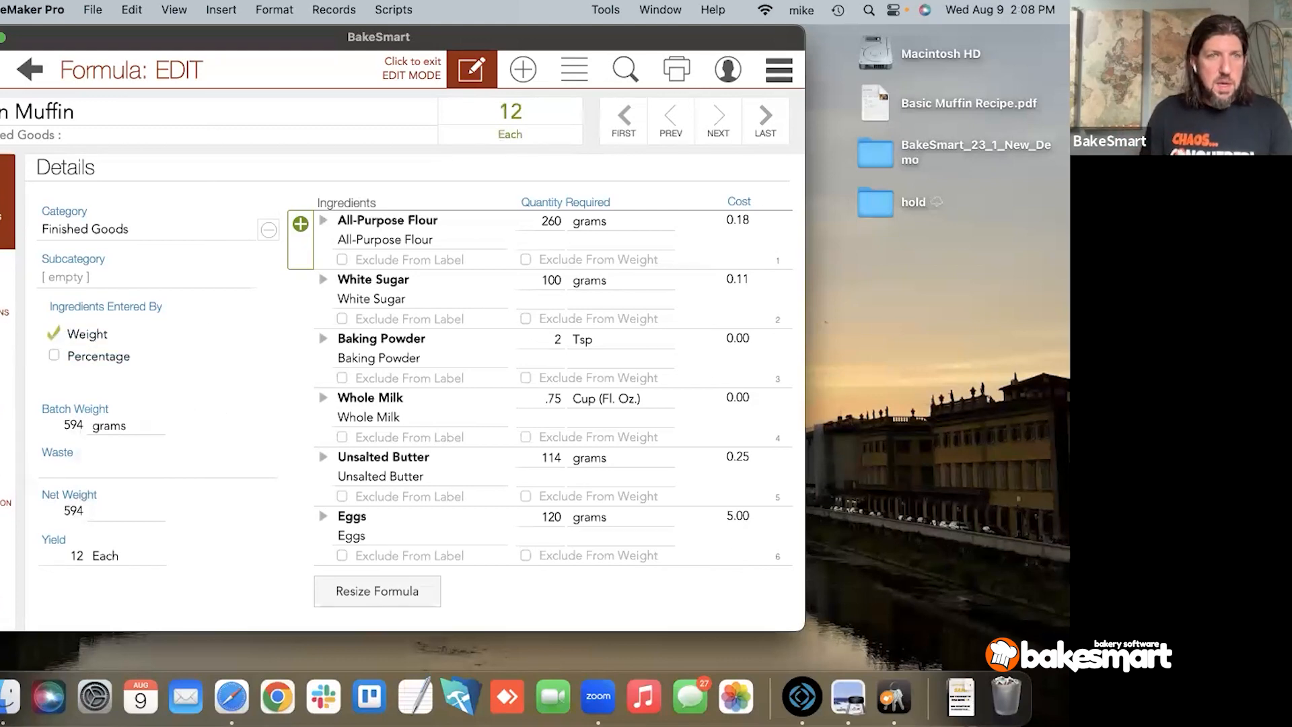
Step: Add a Baker labor cost of 25 minutes to the formula's costs
click(6, 390)
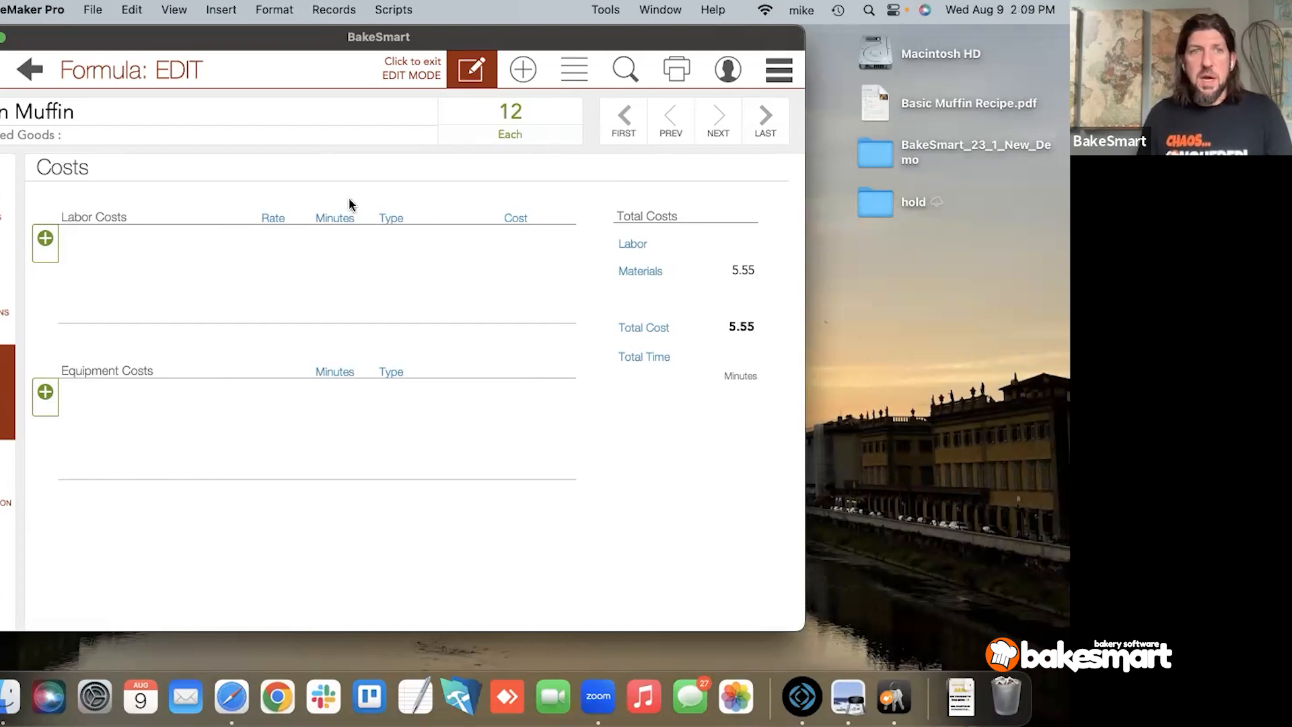
click(46, 256)
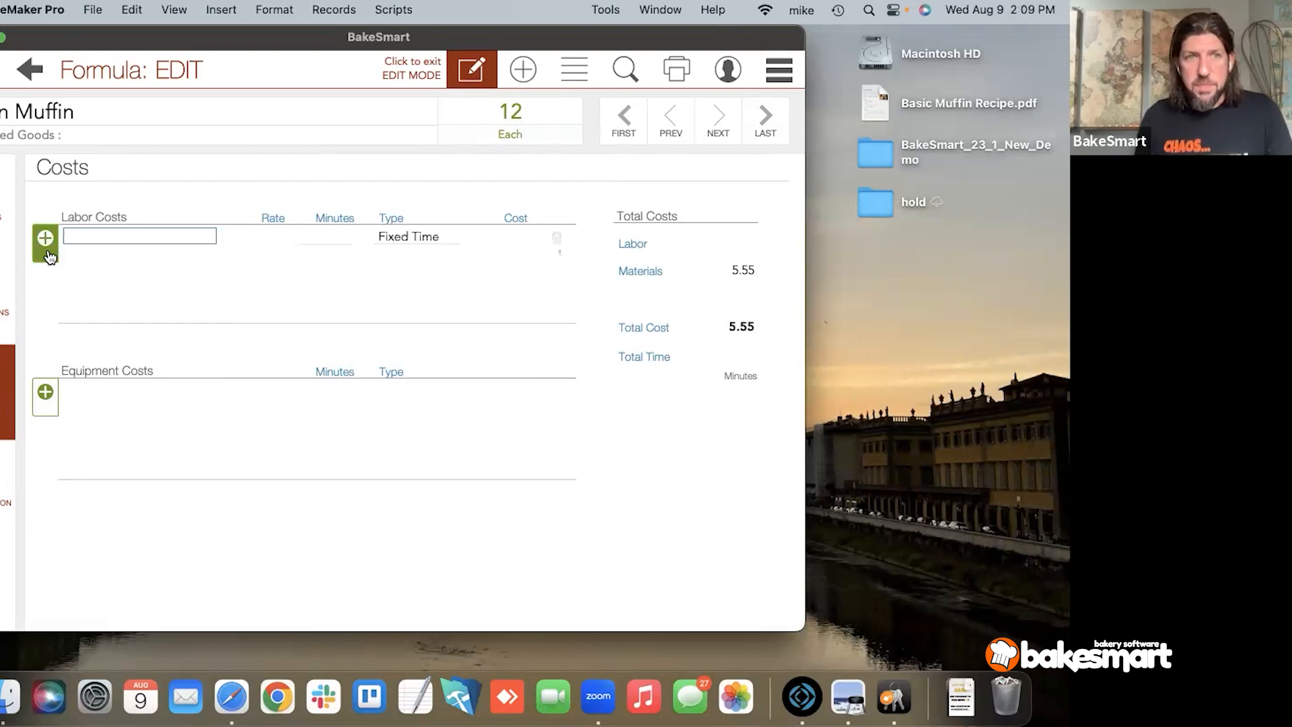
click(80, 236)
click(80, 240)
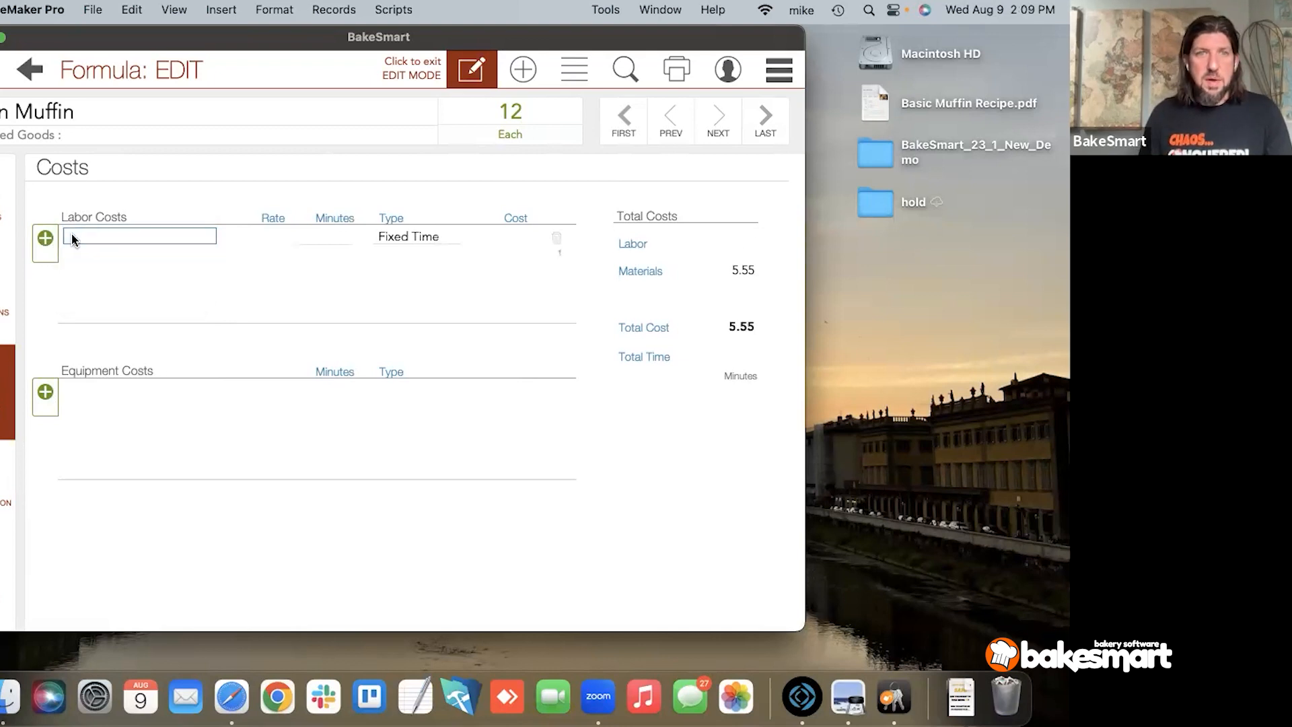
click(334, 243)
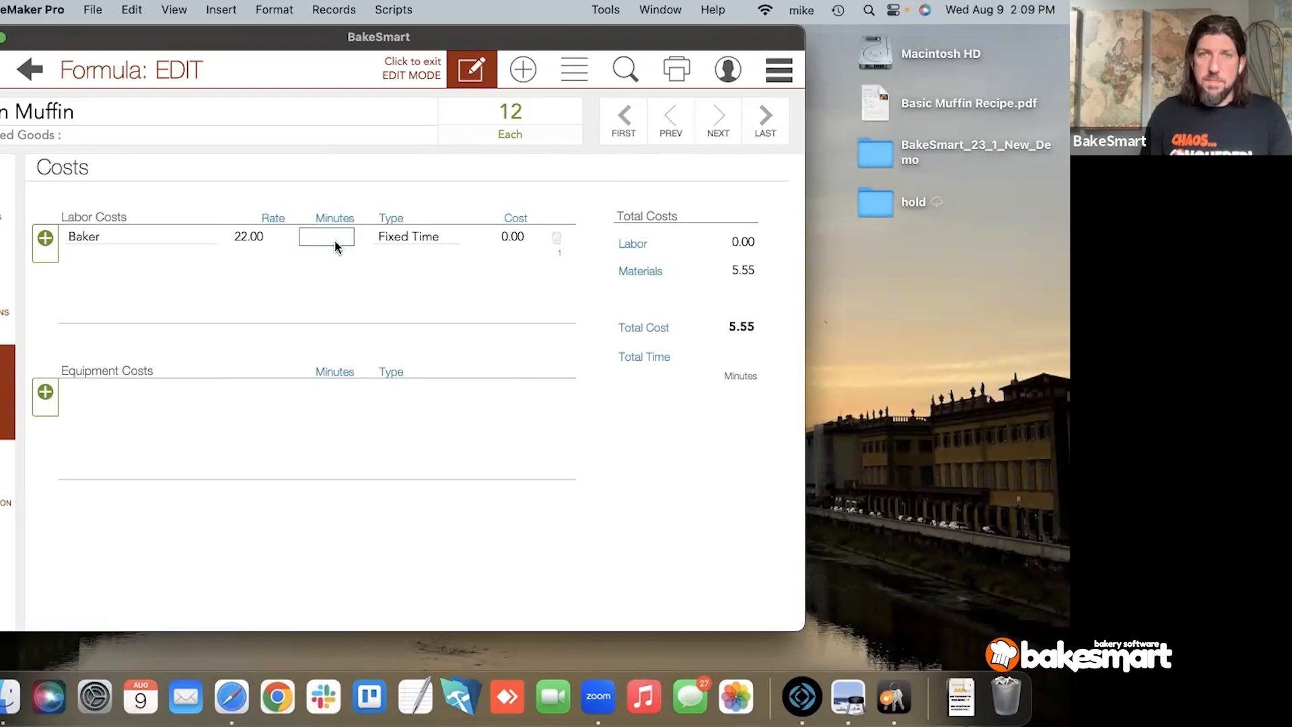
text(25)
click(243, 299)
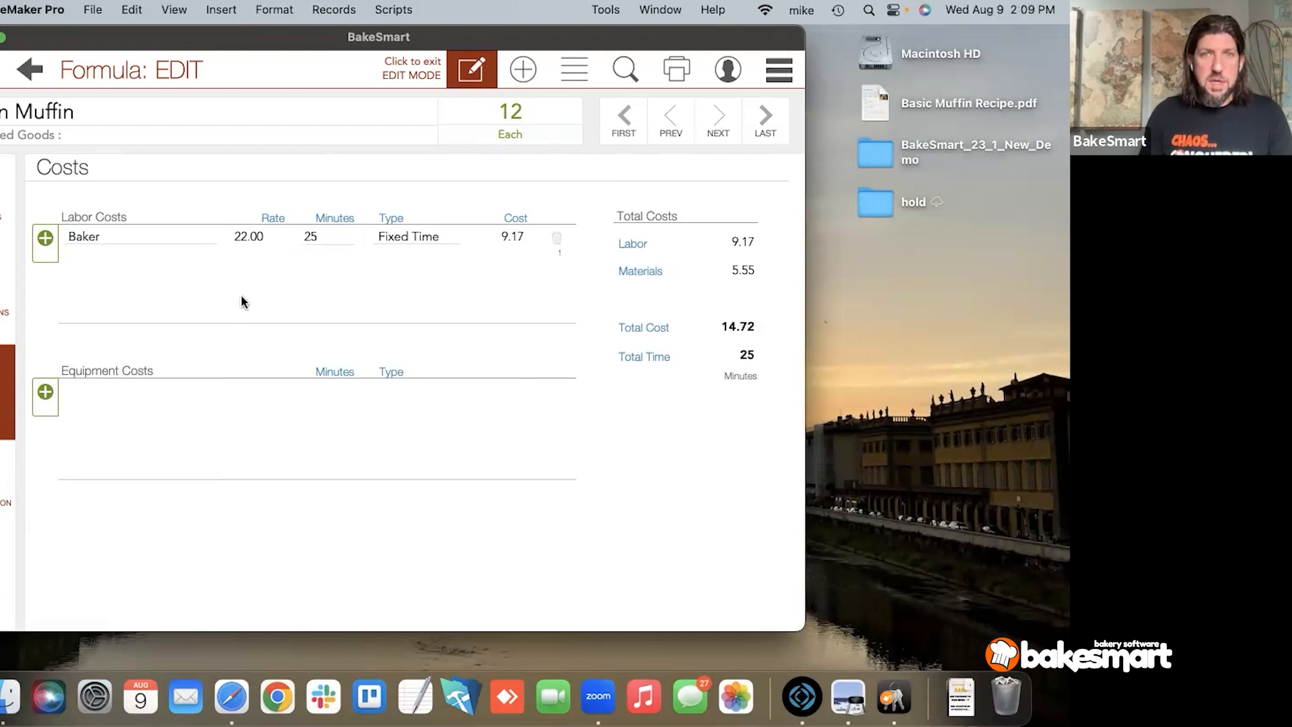
Step: Add a Supervisor labor cost of 10 minutes as the second labor entry
click(38, 239)
click(103, 272)
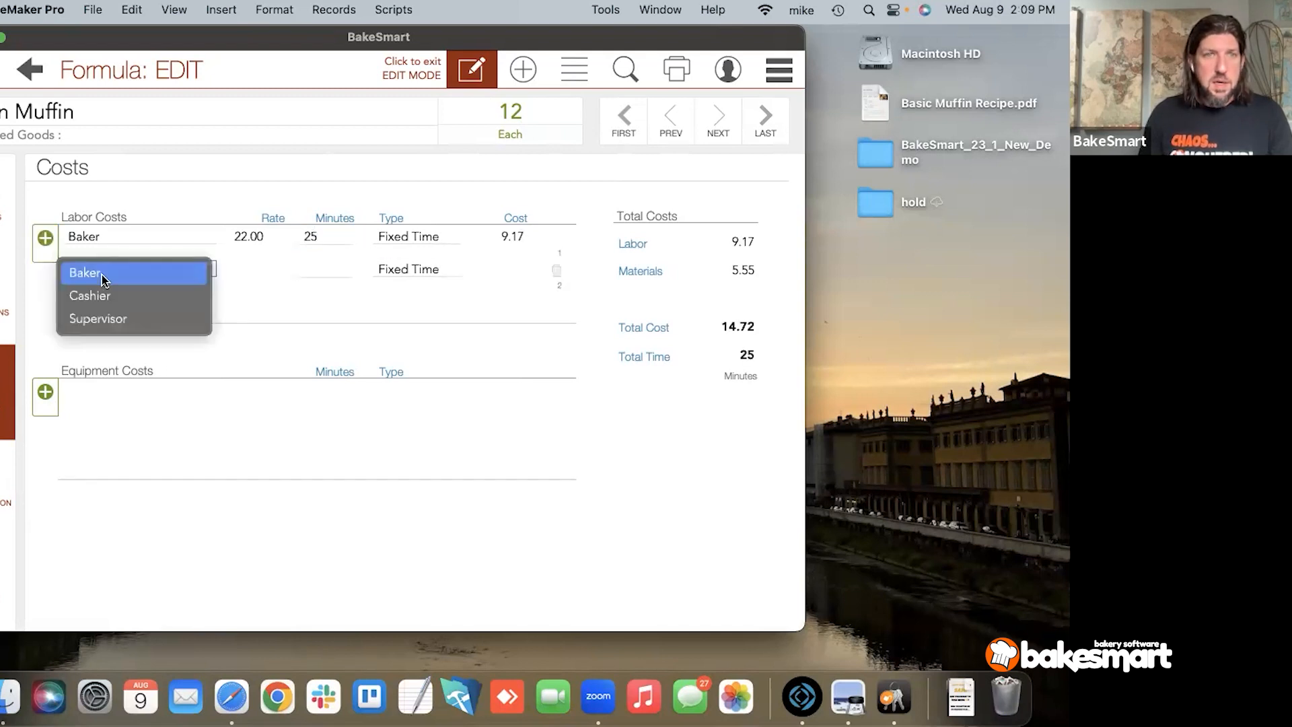
key(Return)
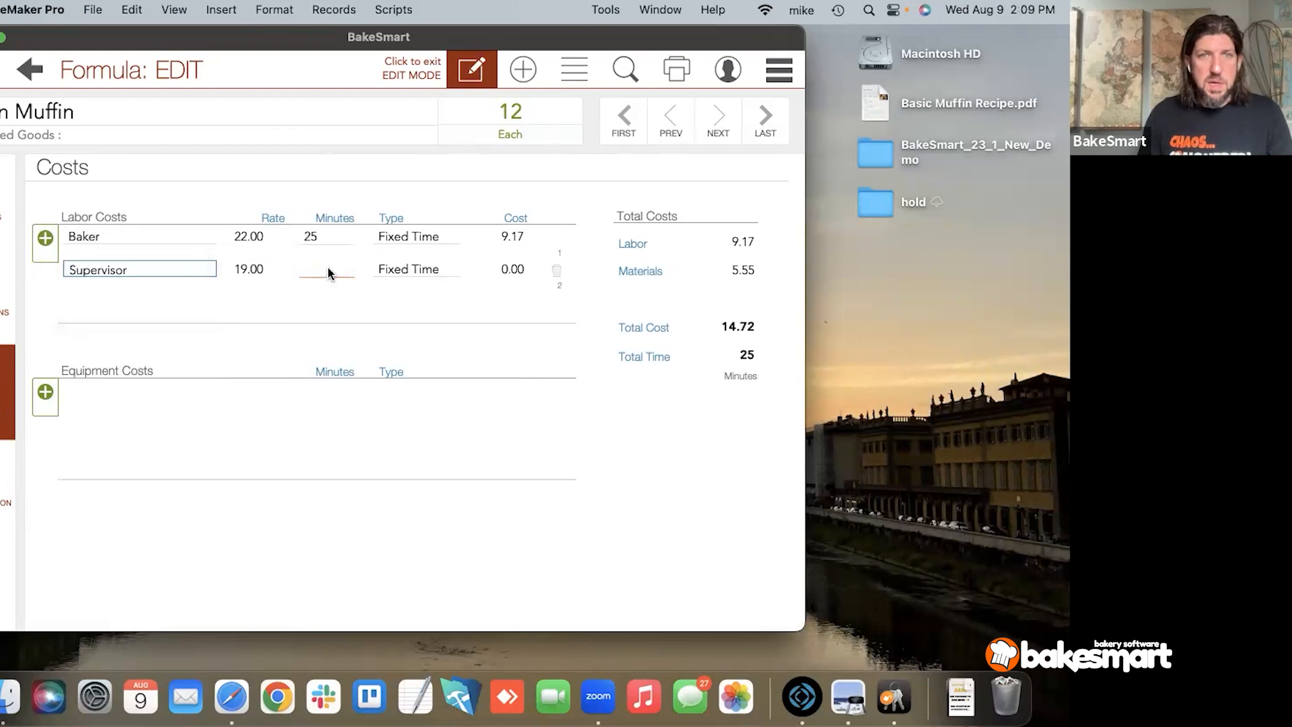
click(329, 269)
text(10)
key(Tab)
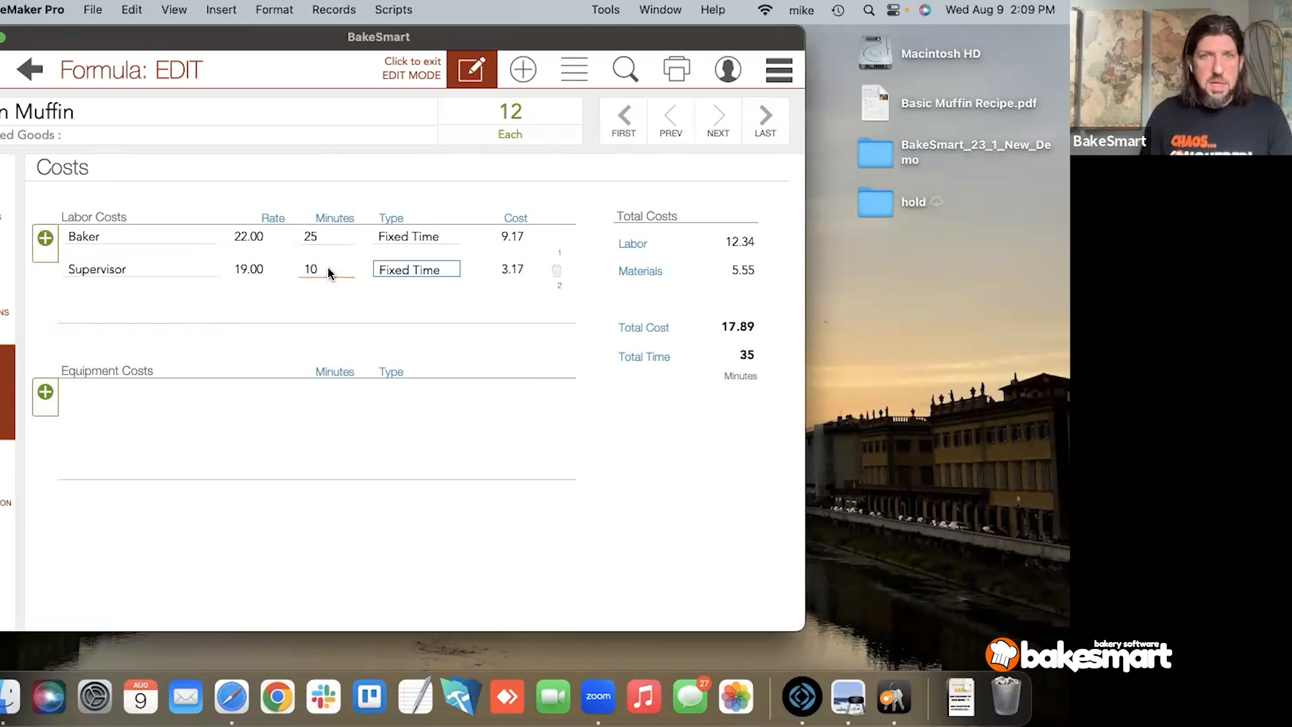
click(342, 202)
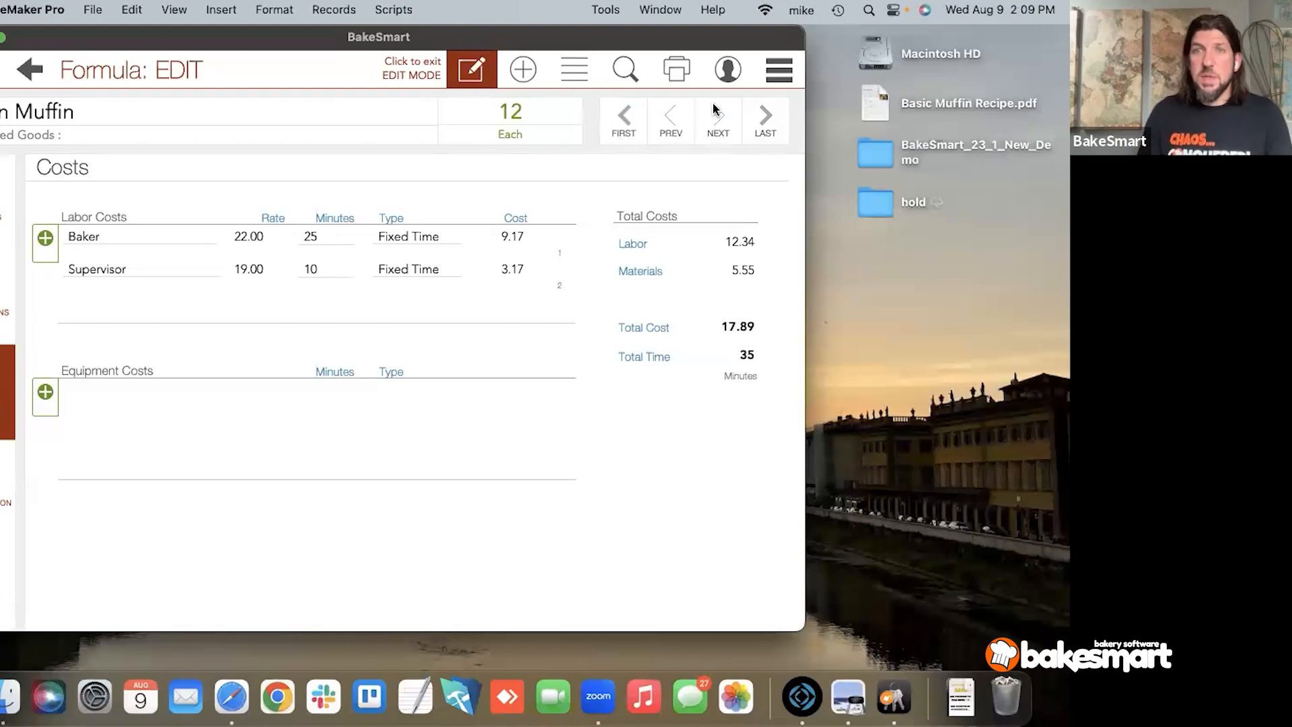
Step: Create a new product record named Plain Muffin in the Products module
click(782, 71)
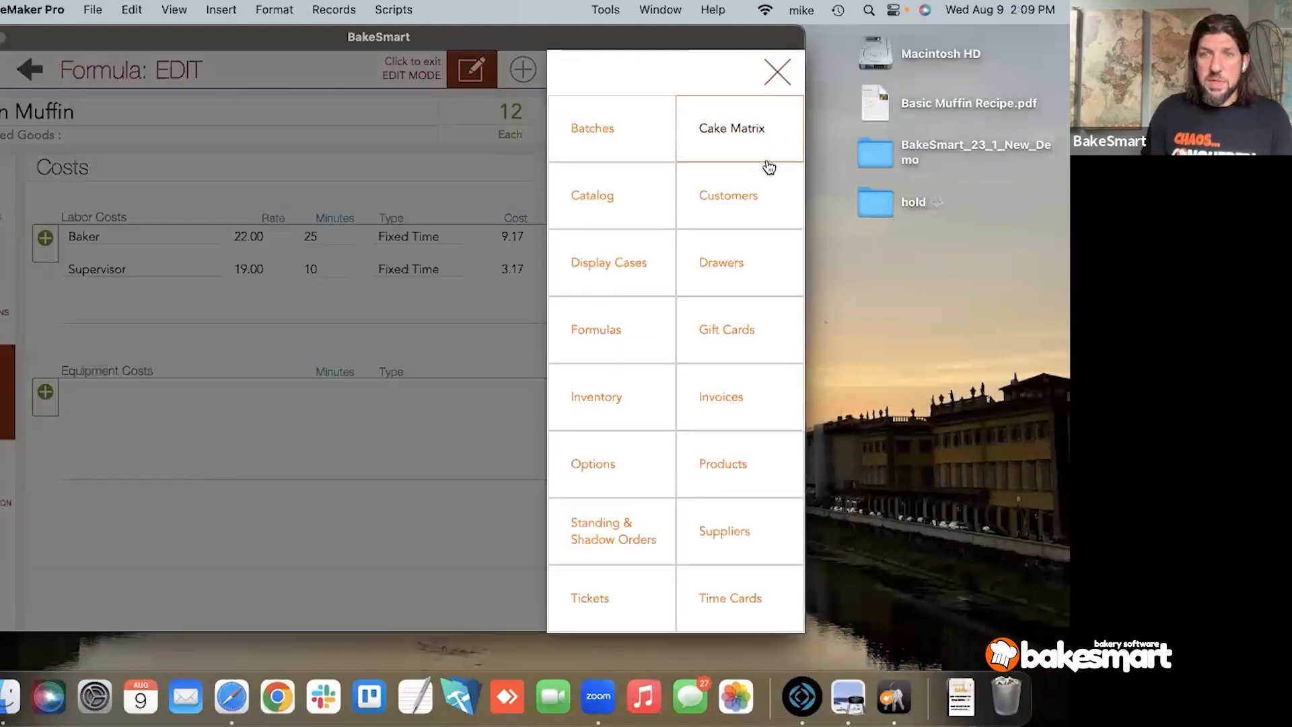
click(730, 466)
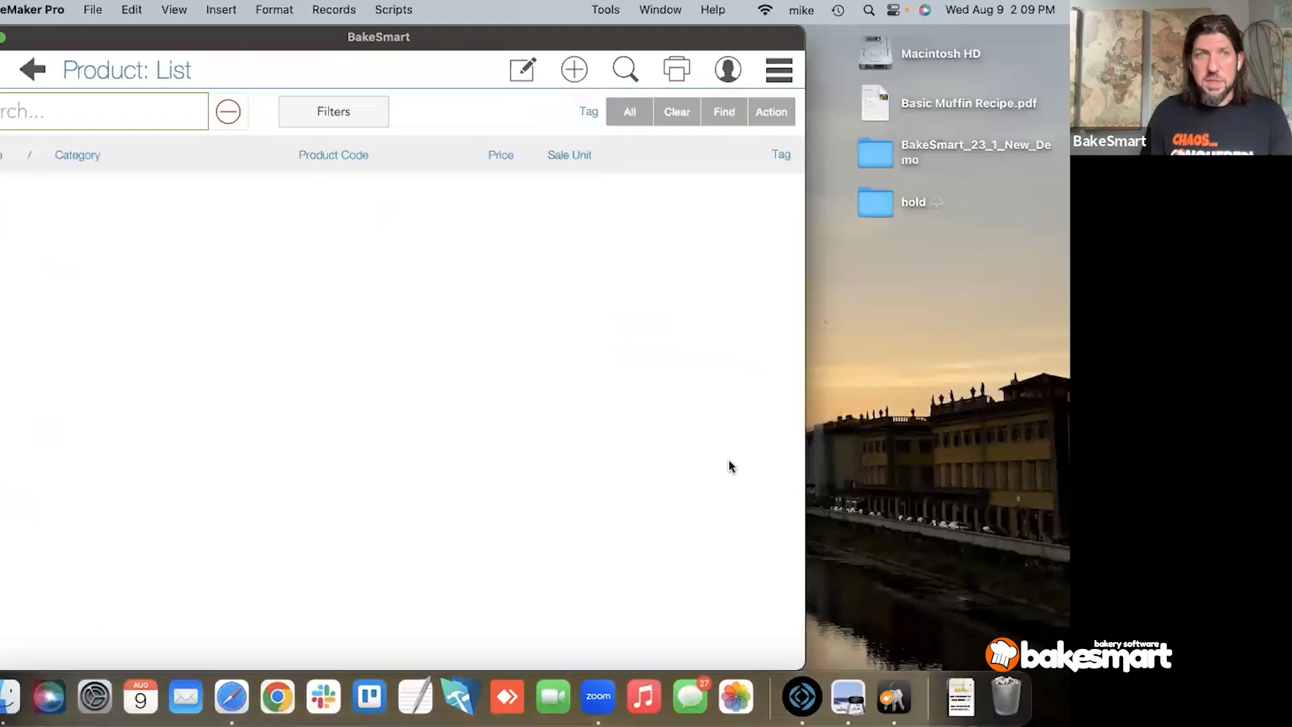
click(573, 78)
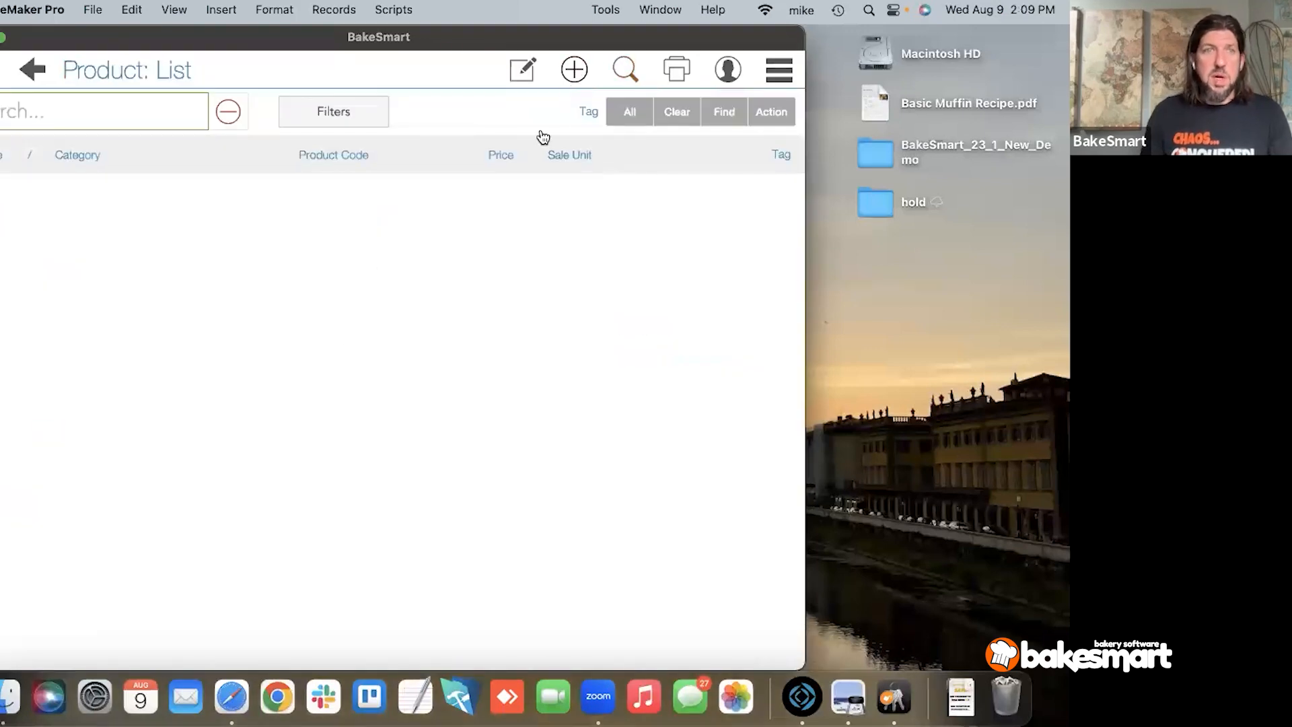
text(n Muffin)
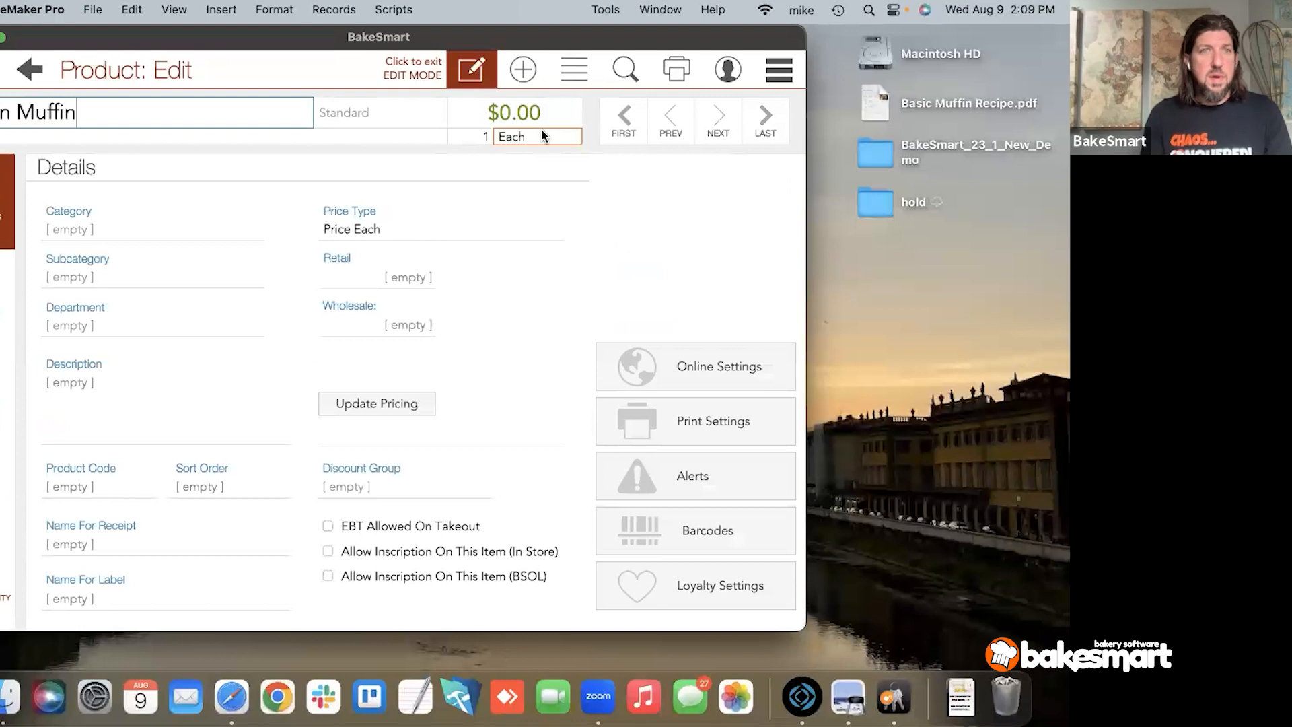
key(Tab)
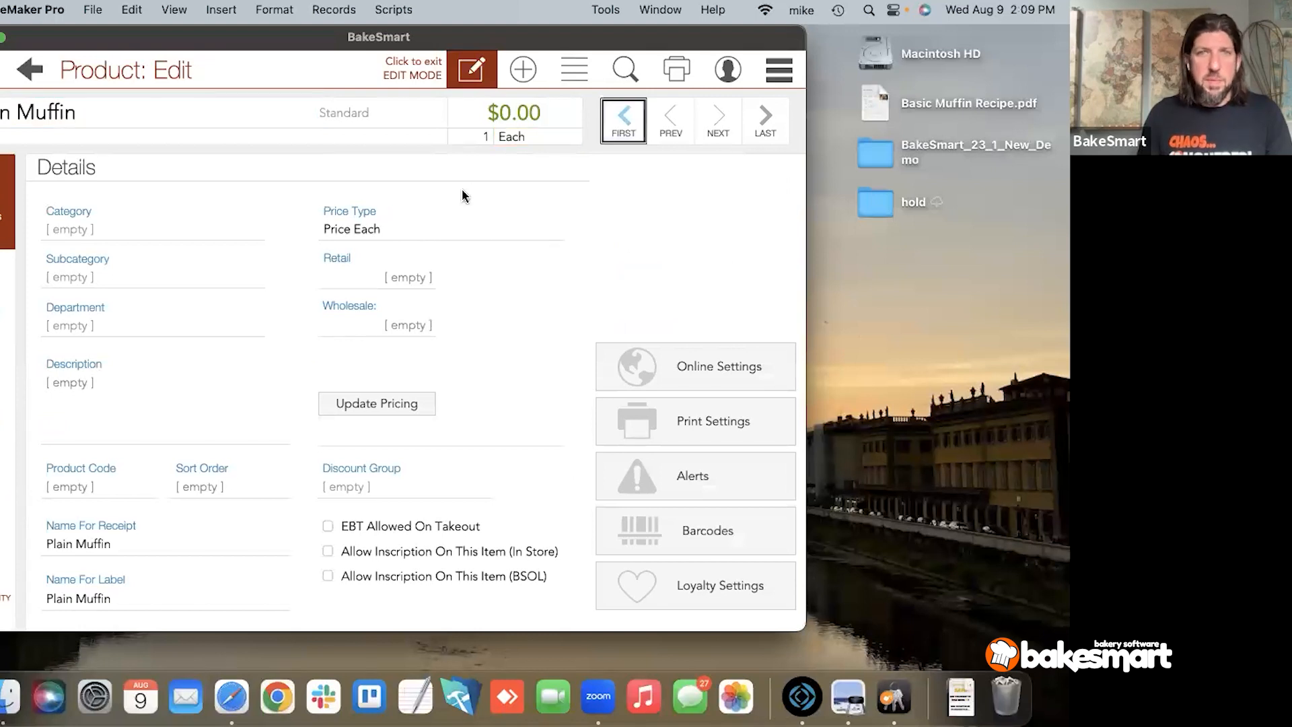
Step: Add a new product category named Muffins to the category list
click(197, 230)
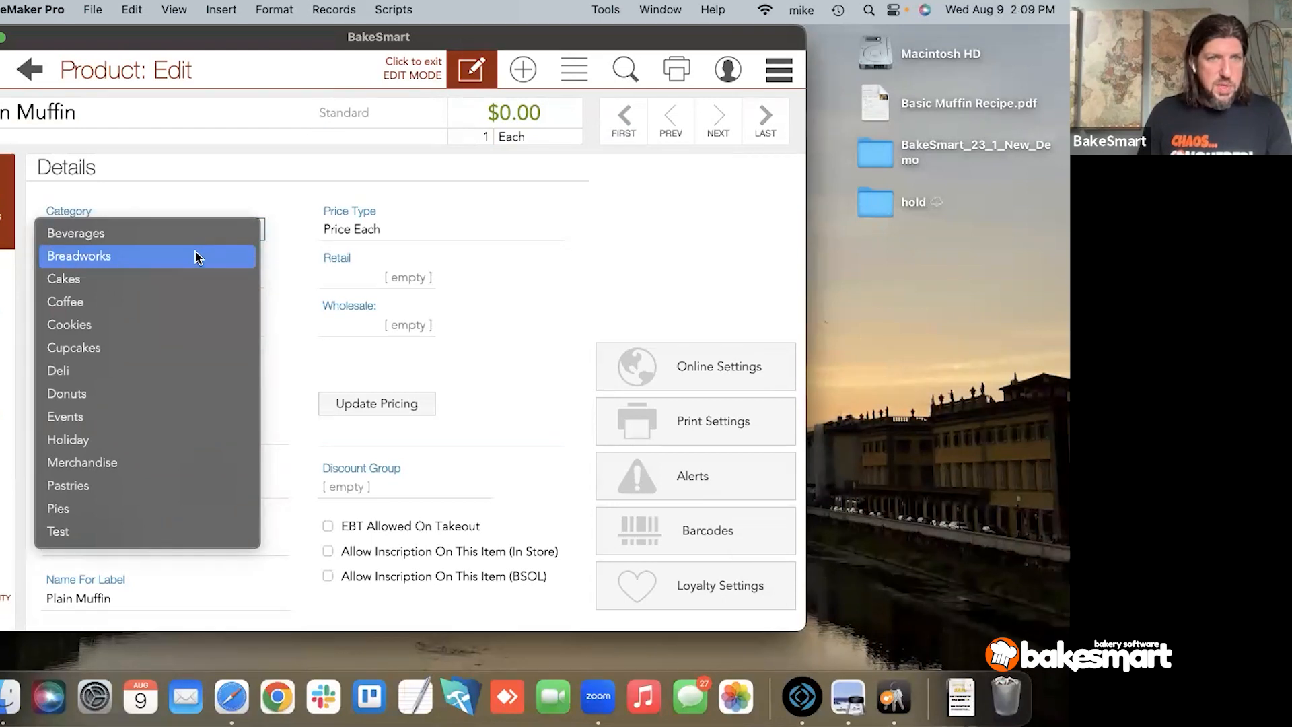
click(287, 245)
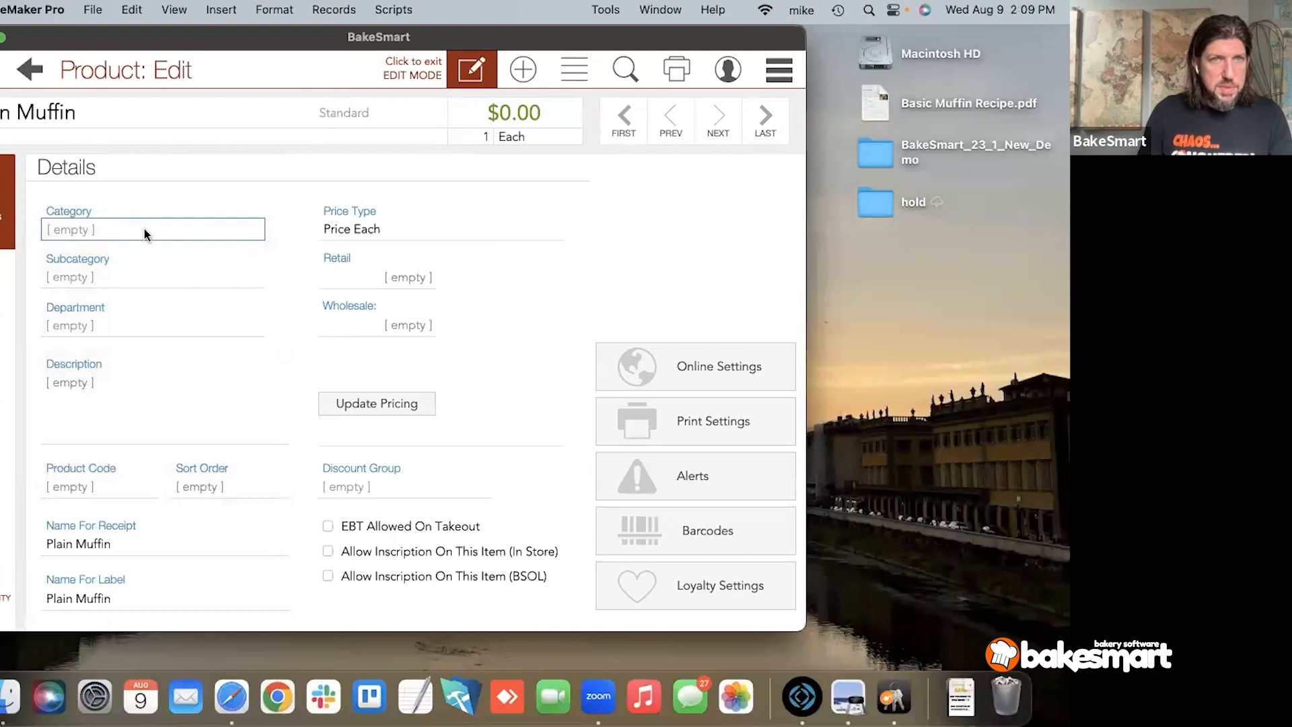
click(68, 211)
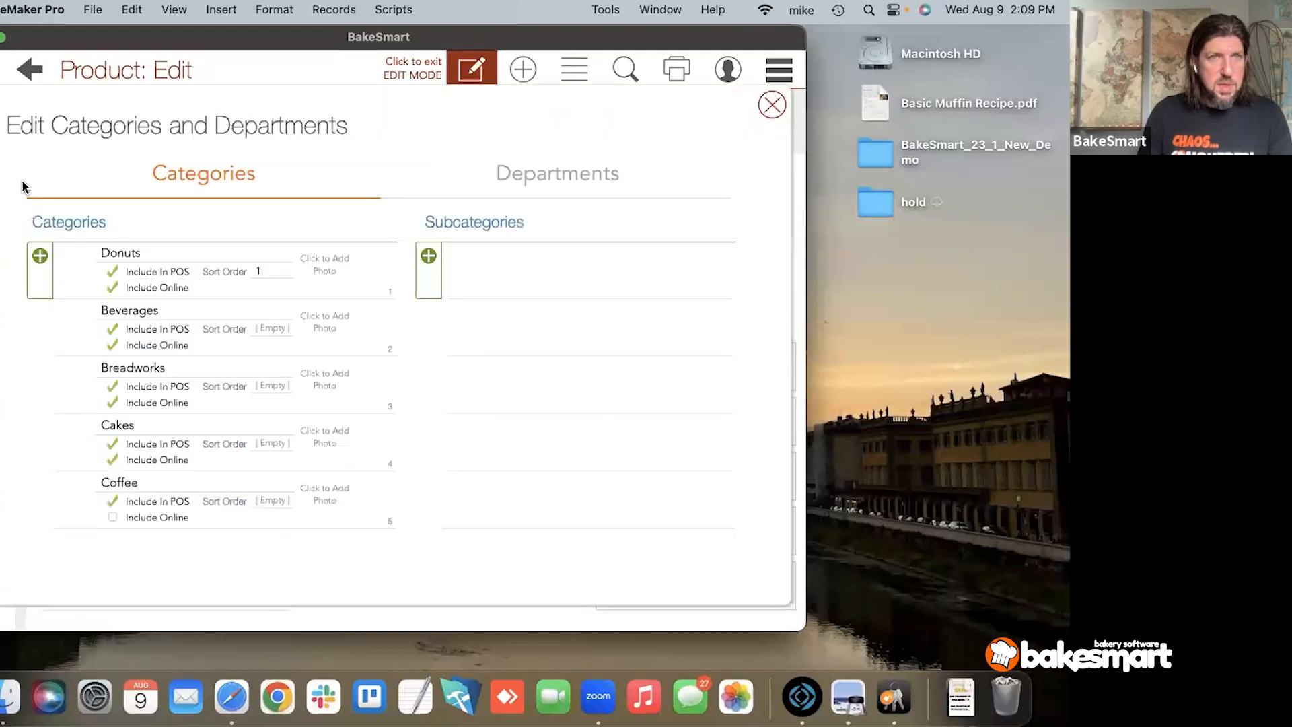
click(40, 260)
text(Muffins)
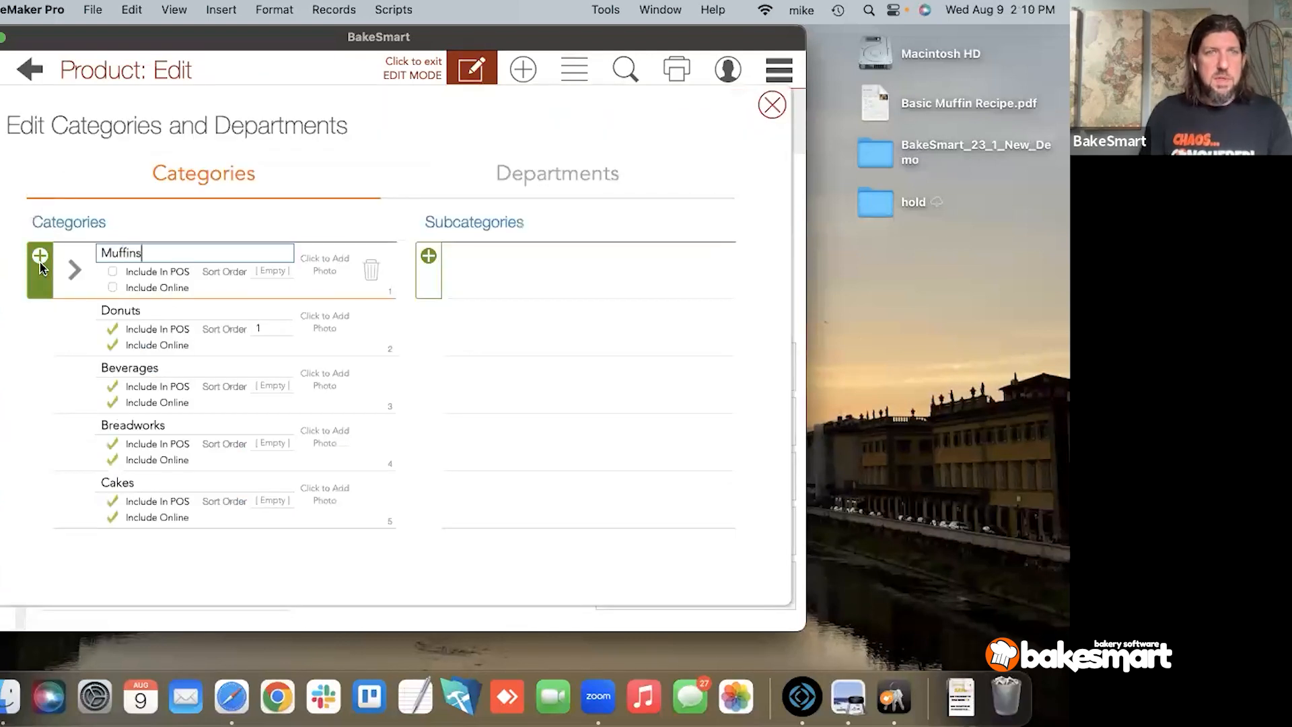
key(Tab)
click(772, 105)
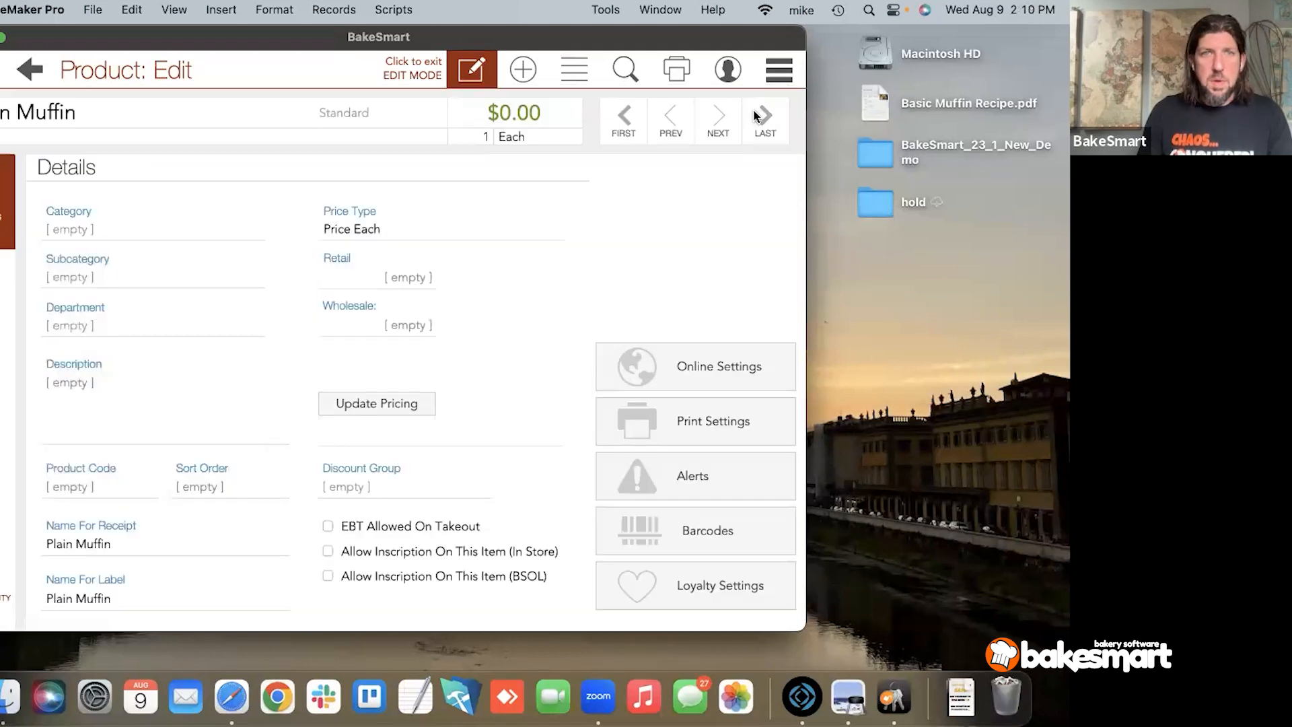
Step: Assign the Muffins category to the Plain Muffin product
click(139, 230)
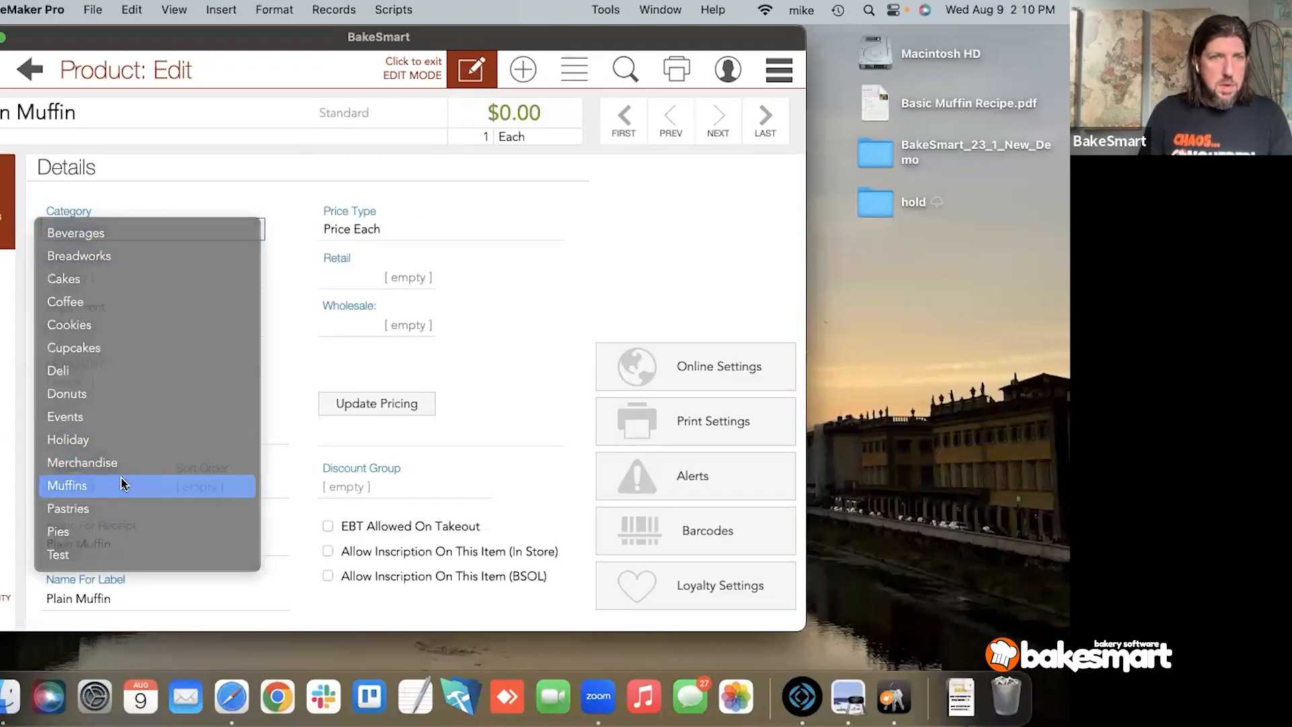
click(124, 484)
click(284, 424)
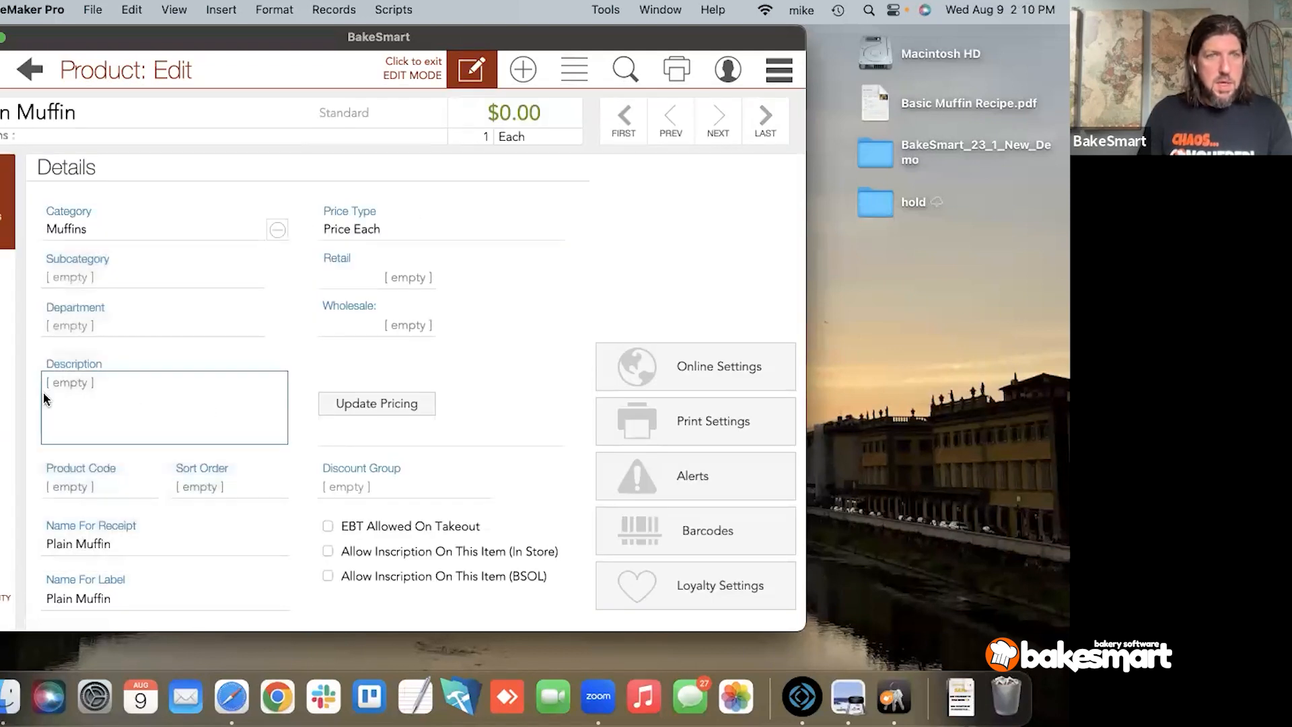
Step: Set the Plain Muffin product's origin to In House Production Item
click(3, 423)
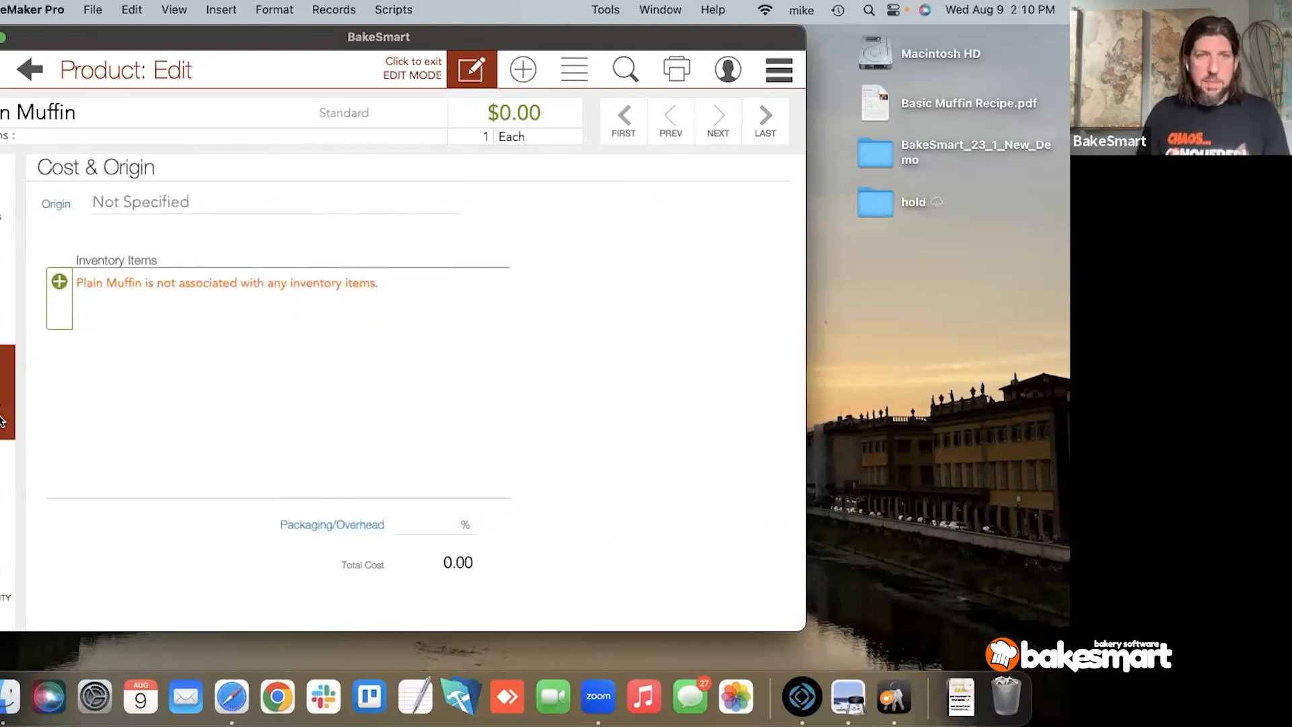
click(175, 203)
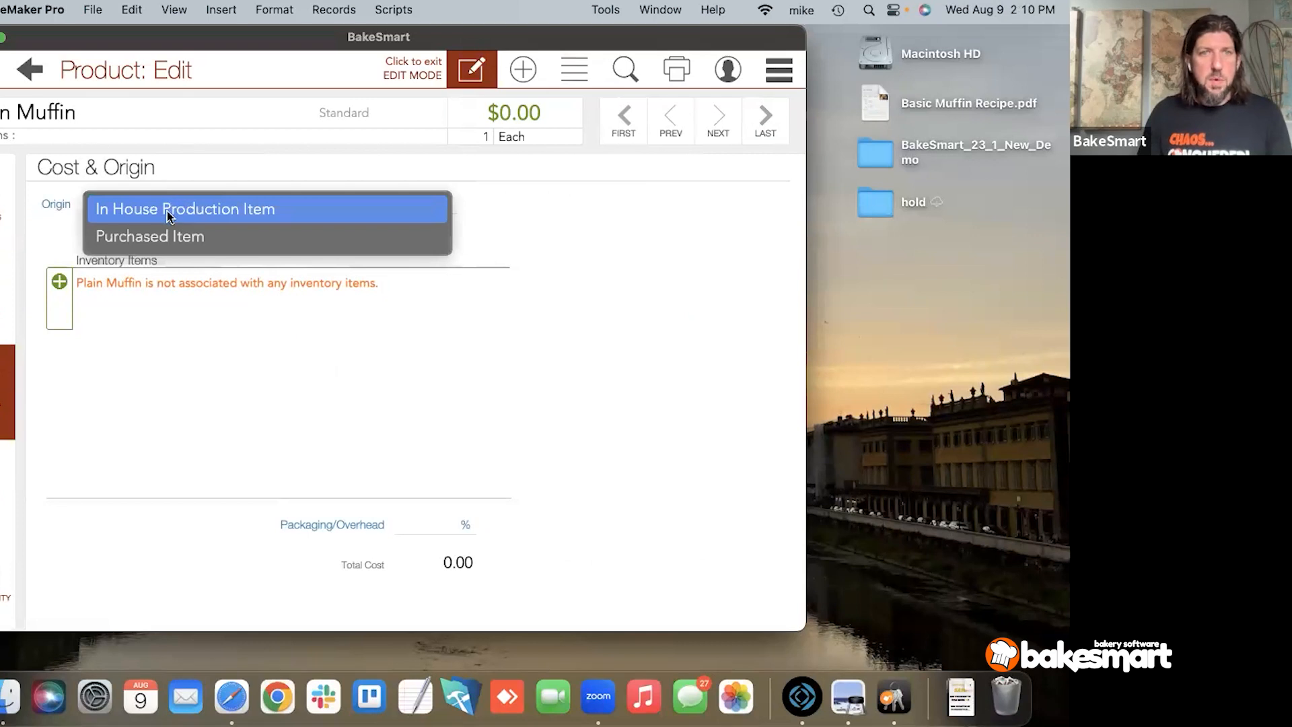
click(213, 211)
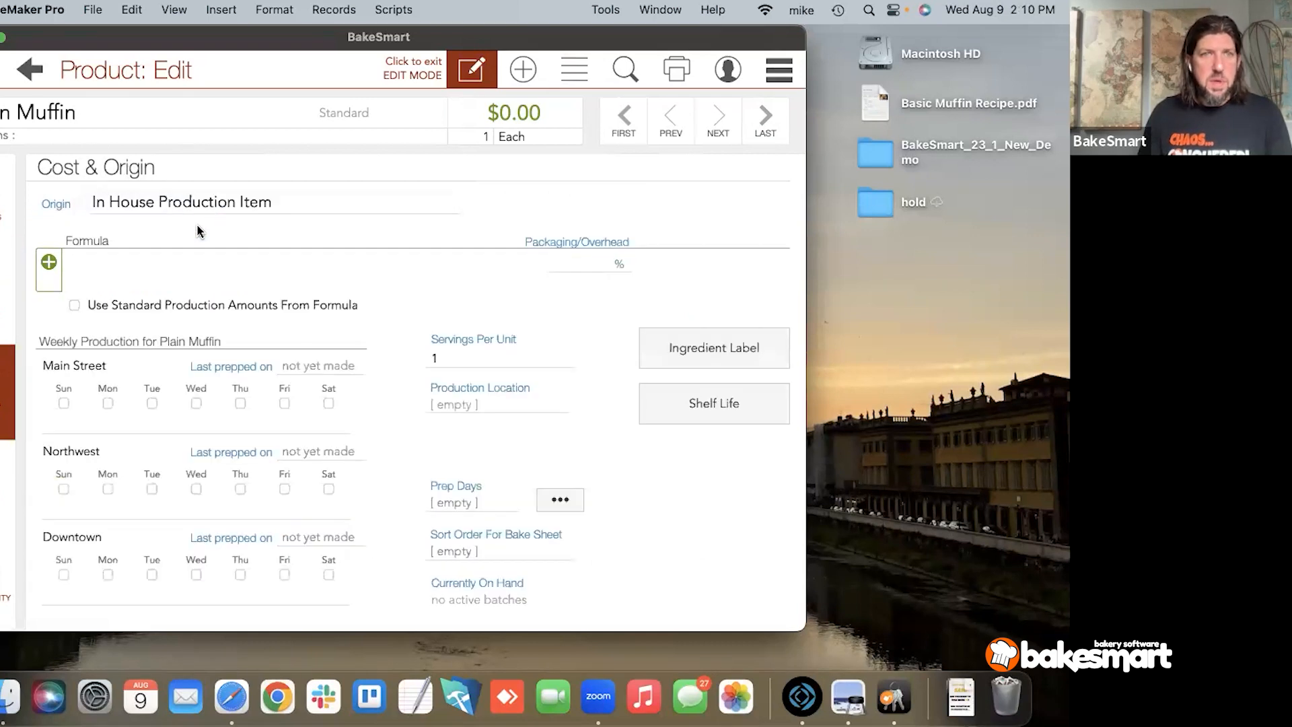
Step: Find the Plain Muffin formula with the search "muff" and link it to the product with a required quantity of 1 Each
click(41, 286)
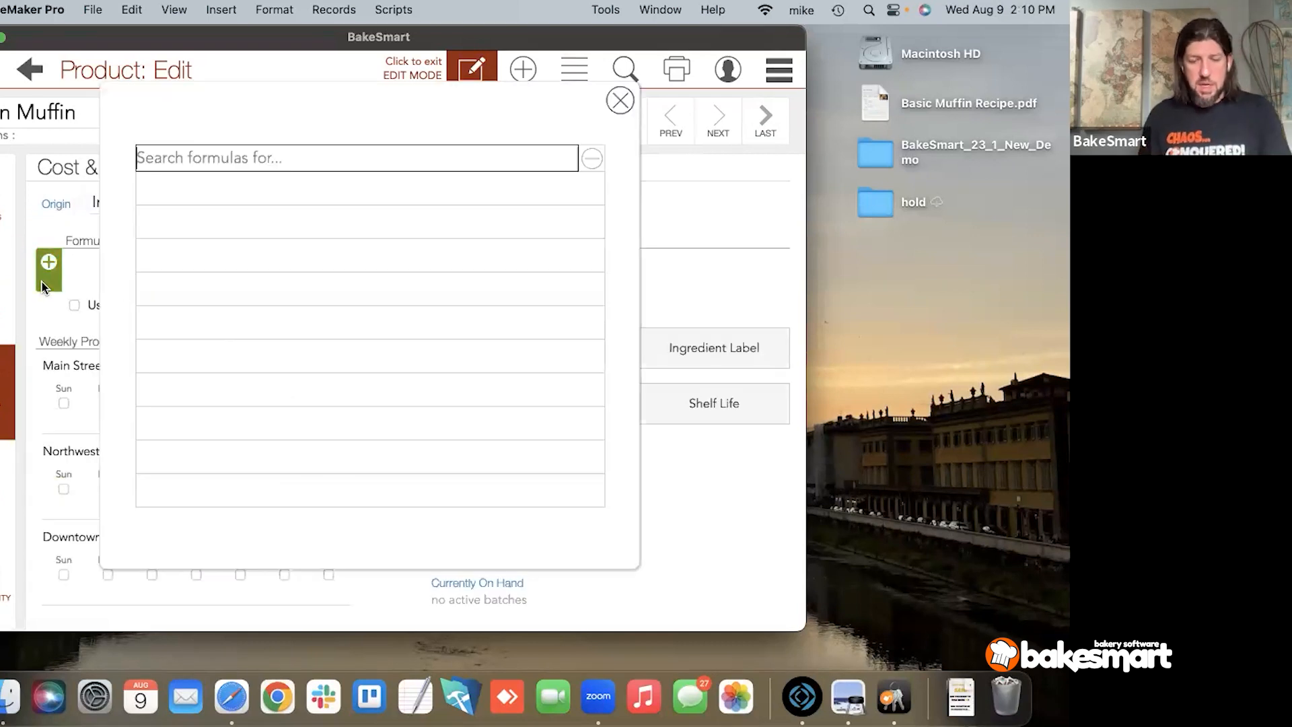
text(muff)
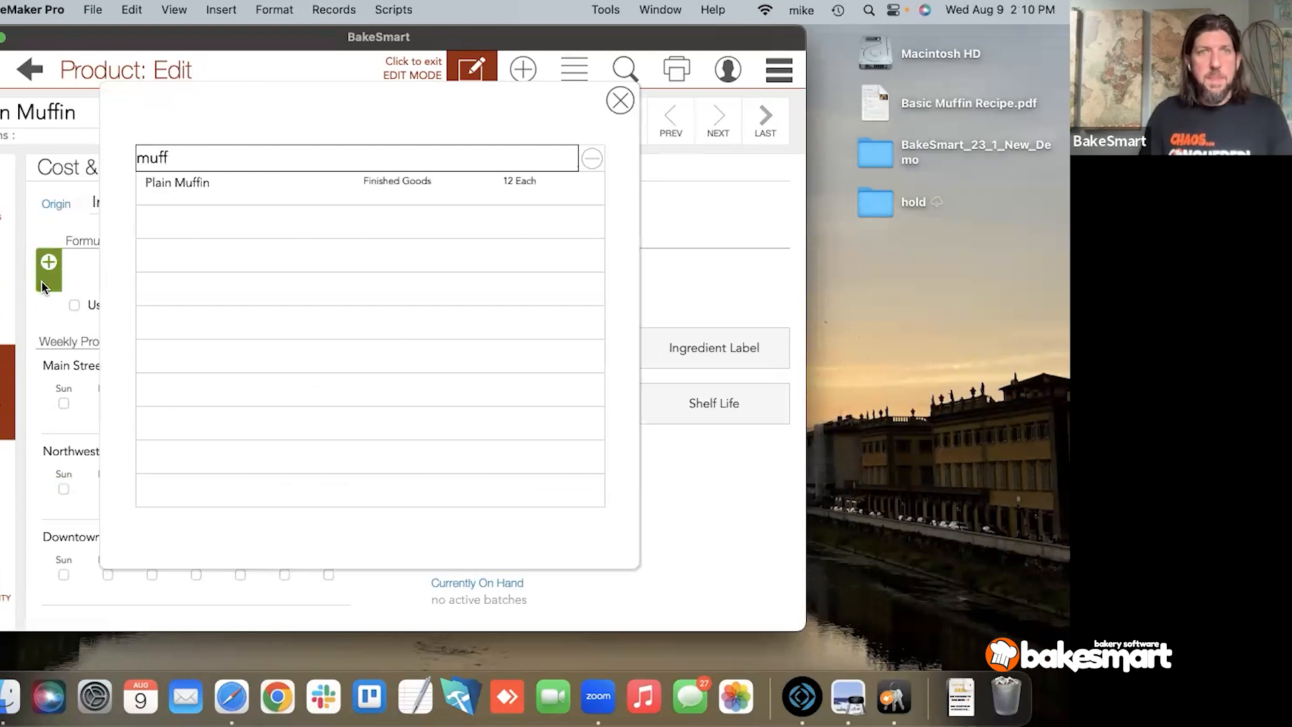
click(176, 196)
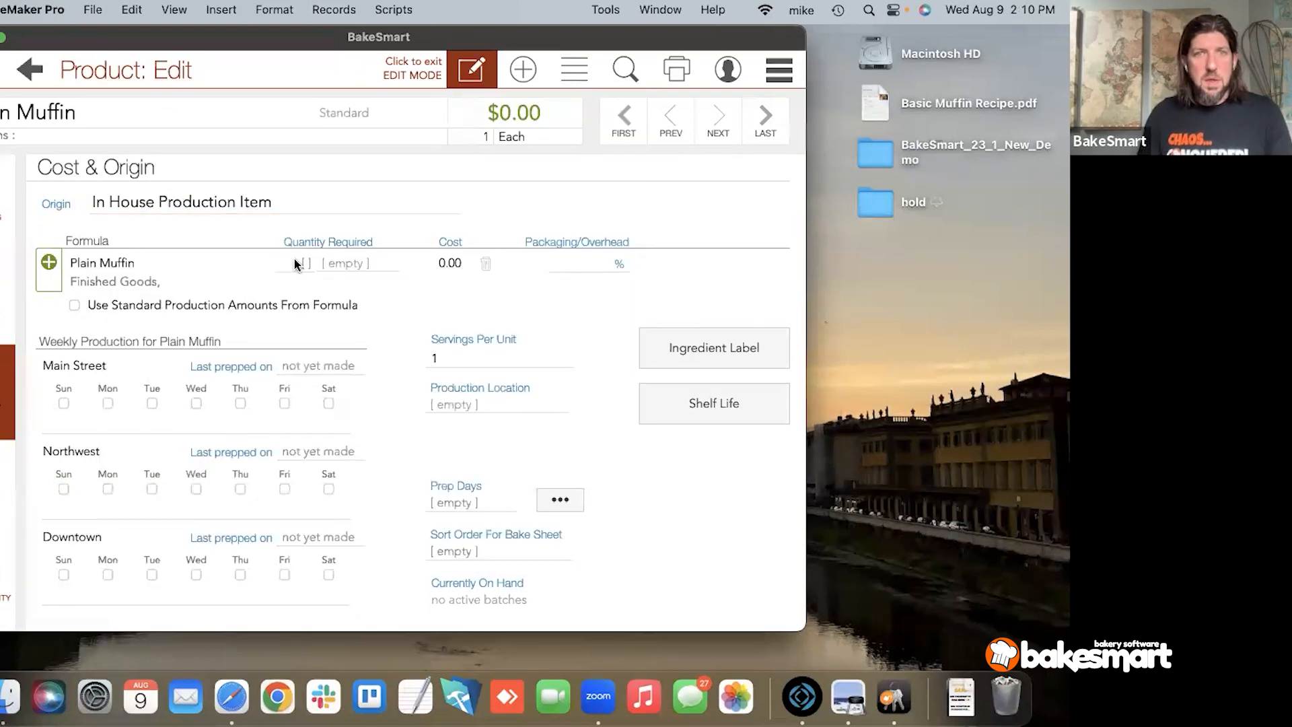
click(296, 262)
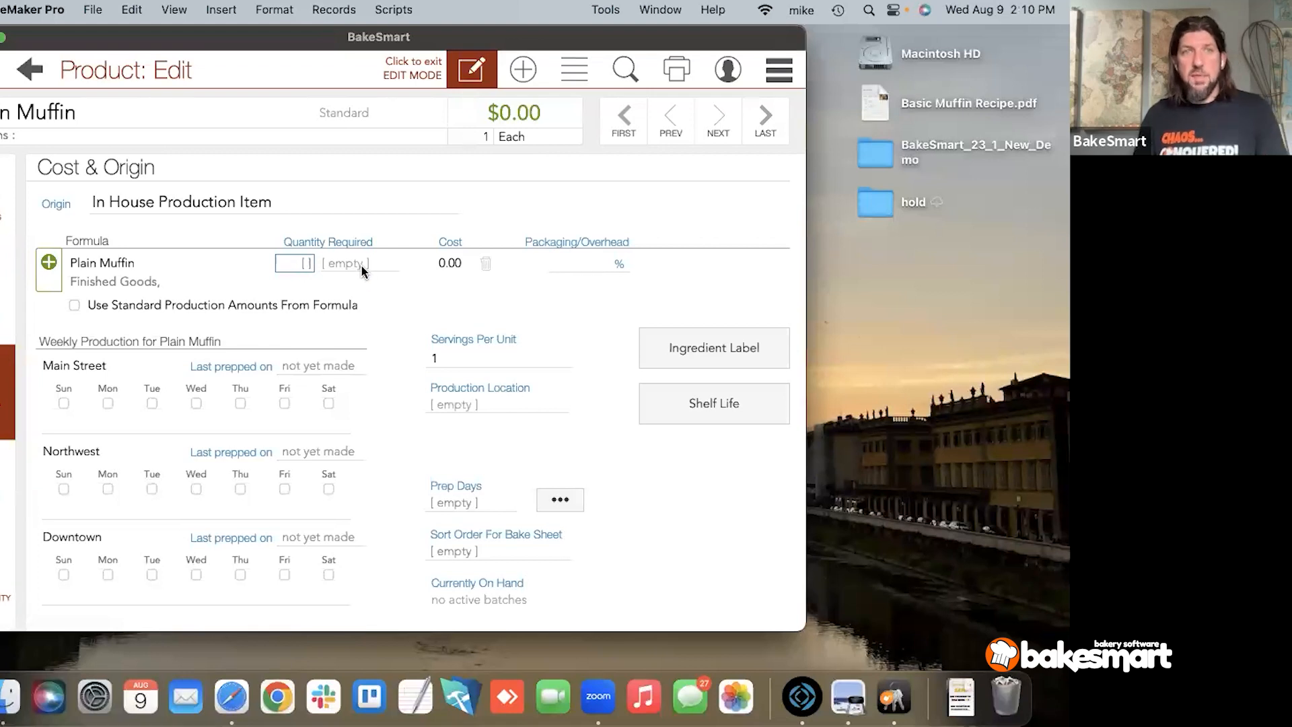
text(1)
key(Tab)
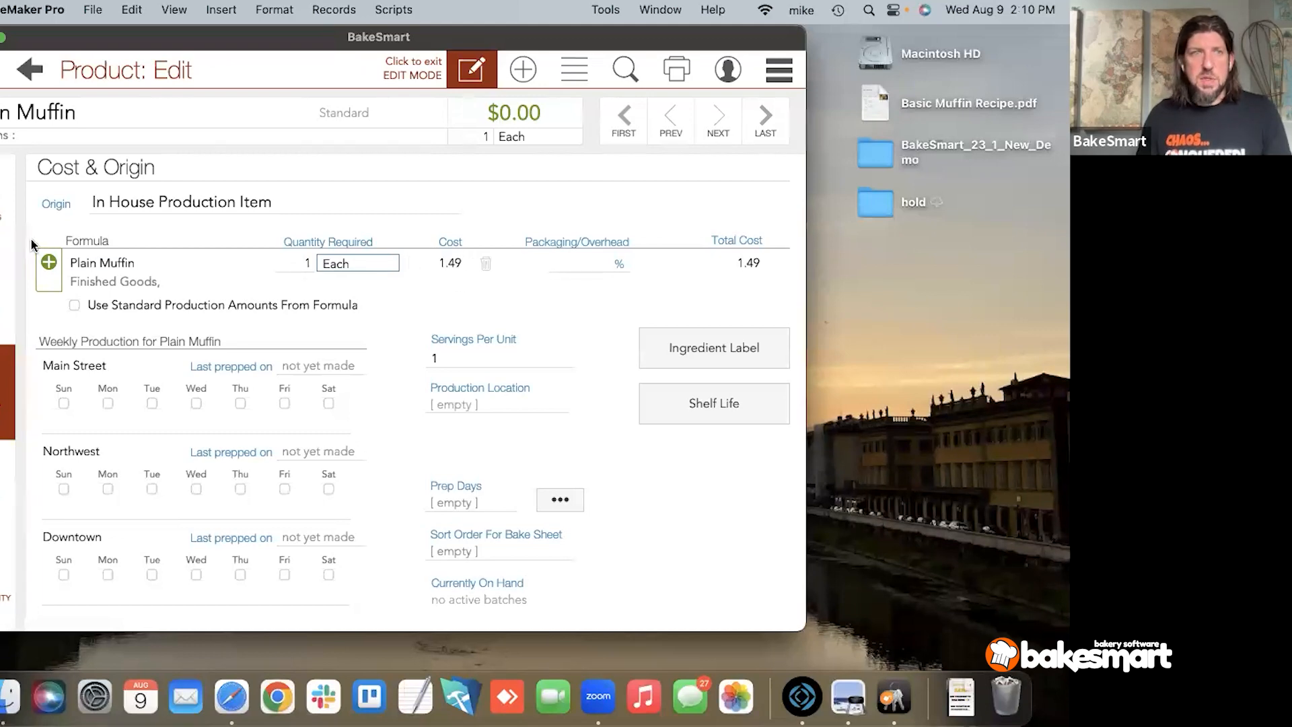
Step: Set the product's retail price to $1.99
click(5, 214)
click(367, 277)
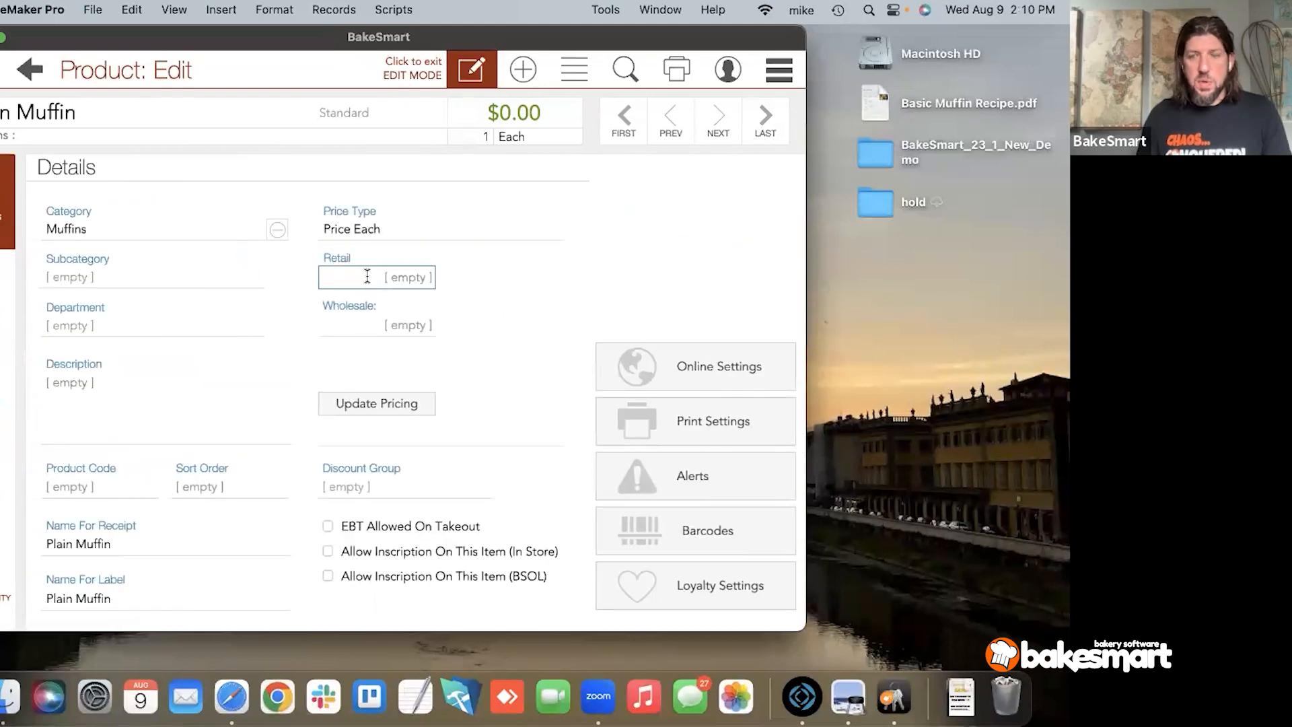
text(1.99)
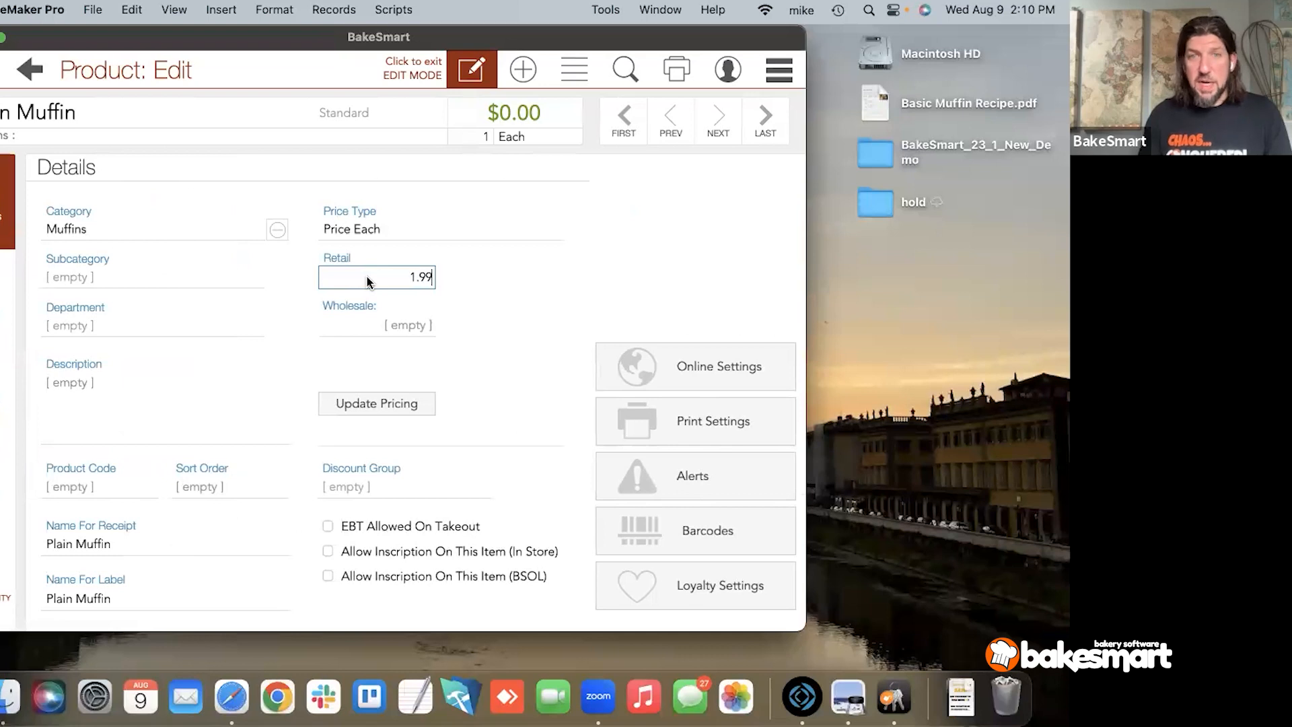
click(579, 300)
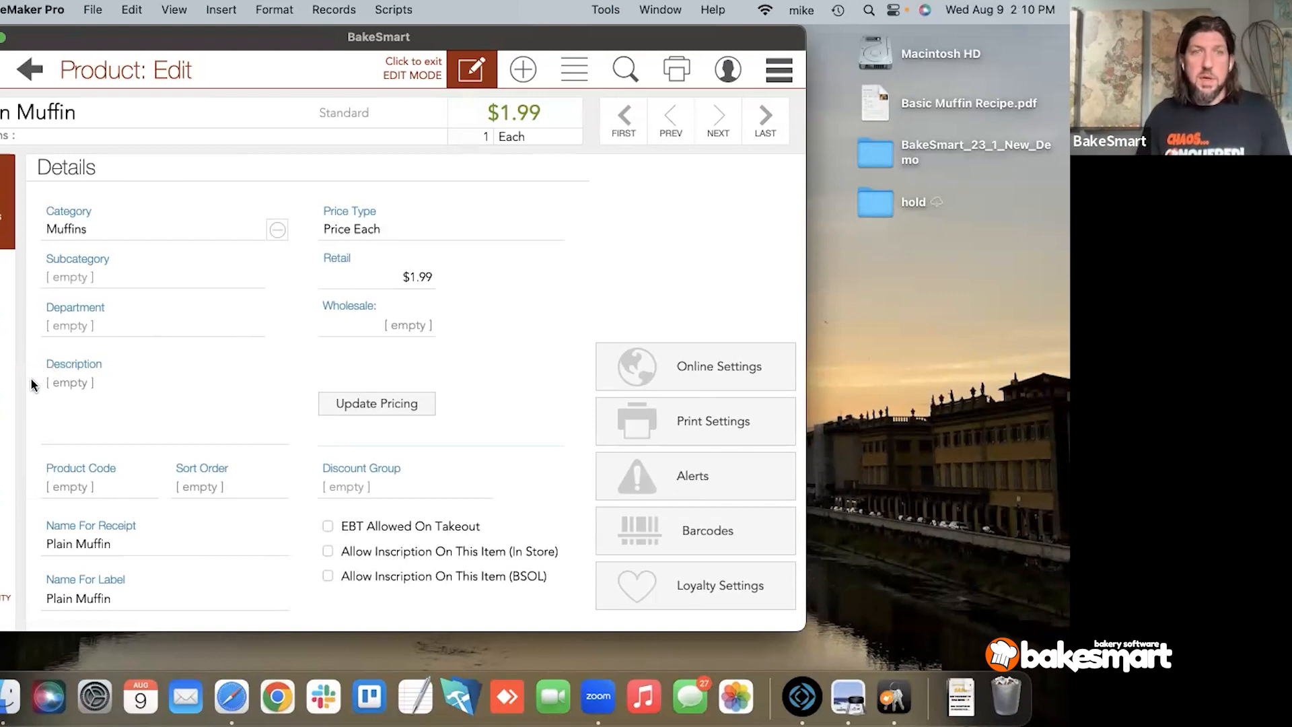
Step: Resize the linked Plain Muffin formula by batch yield to 120 each, rounding to 2 decimal places, and save the changes to the formula
click(11, 400)
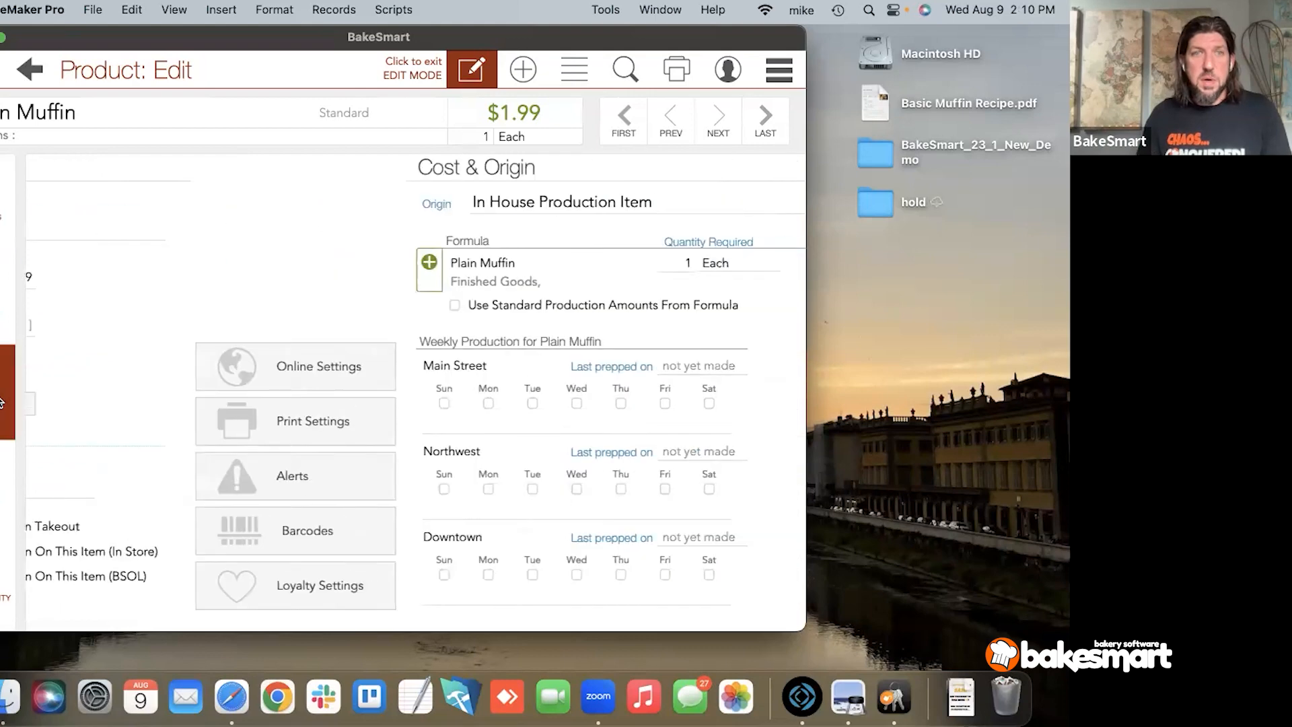
click(93, 269)
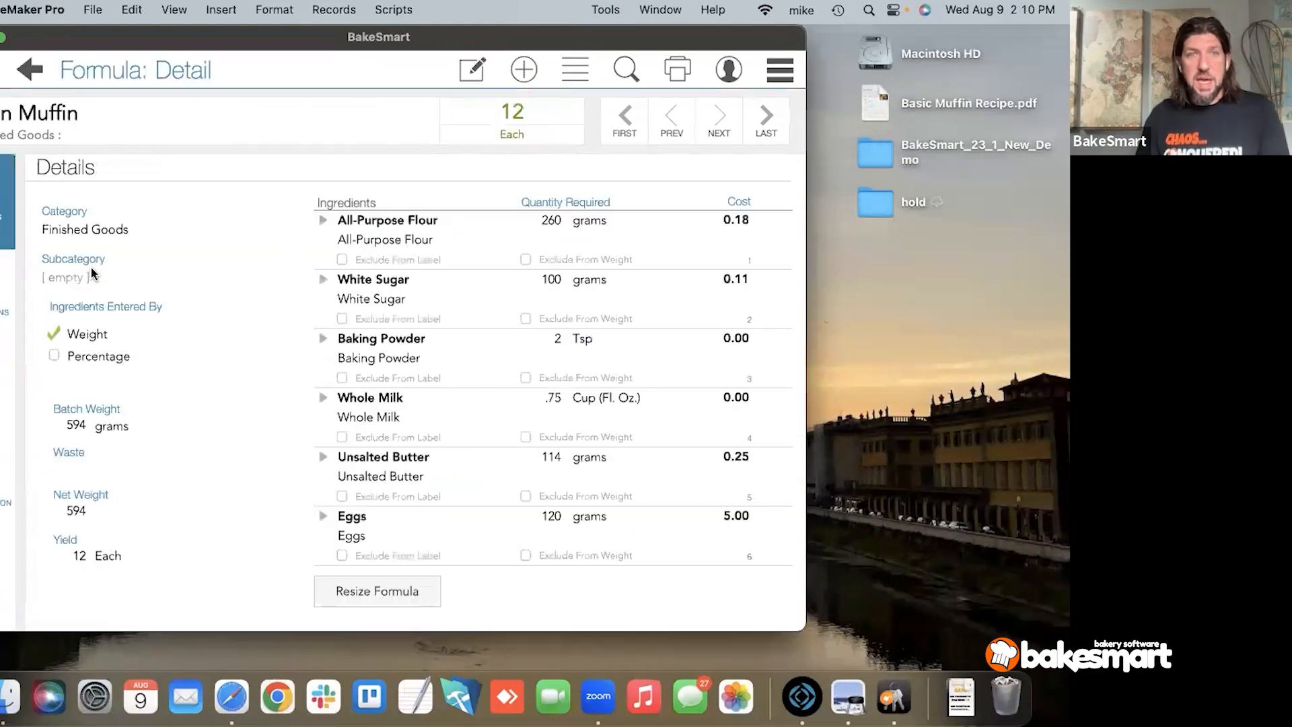
click(470, 74)
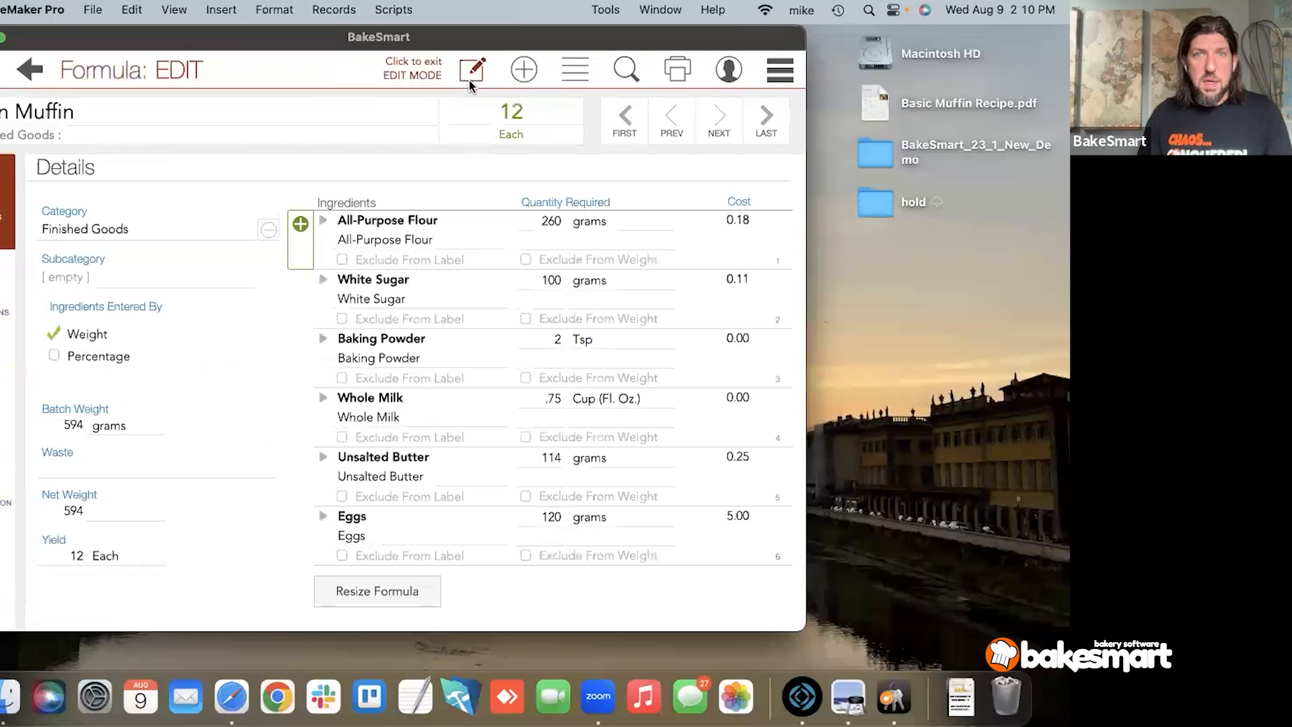
click(389, 600)
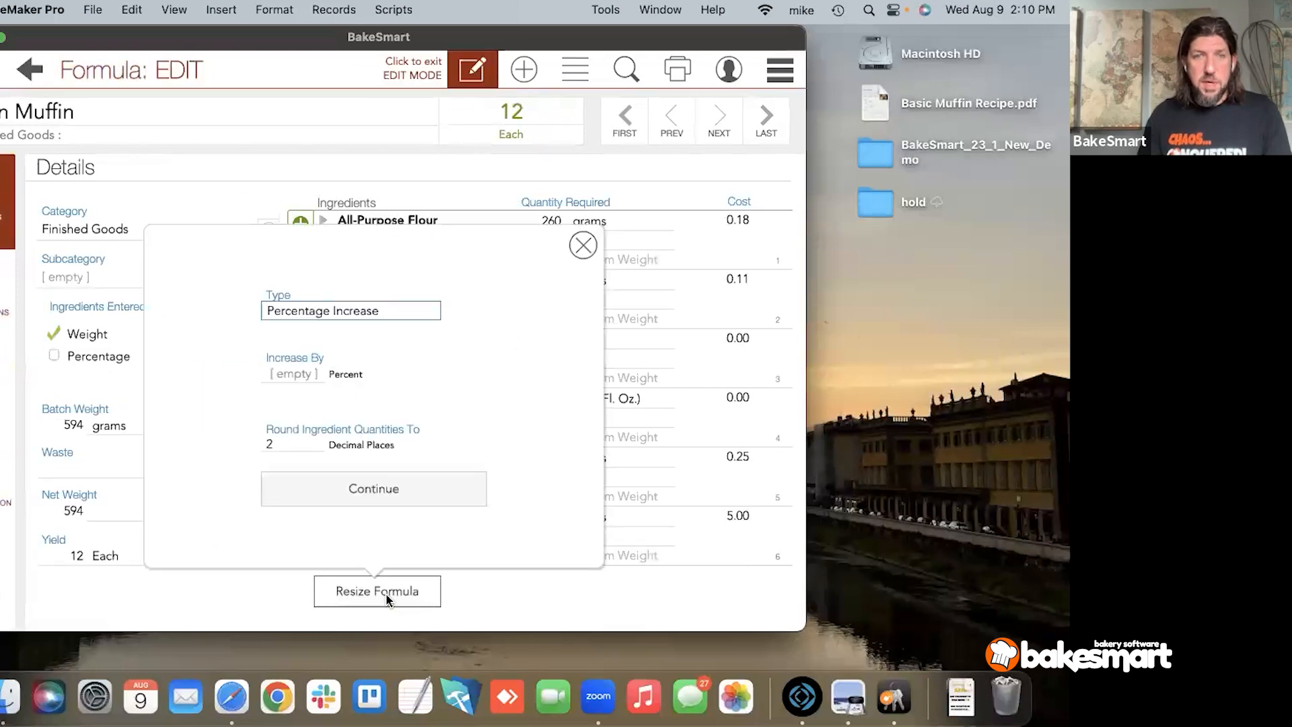
click(339, 313)
click(329, 270)
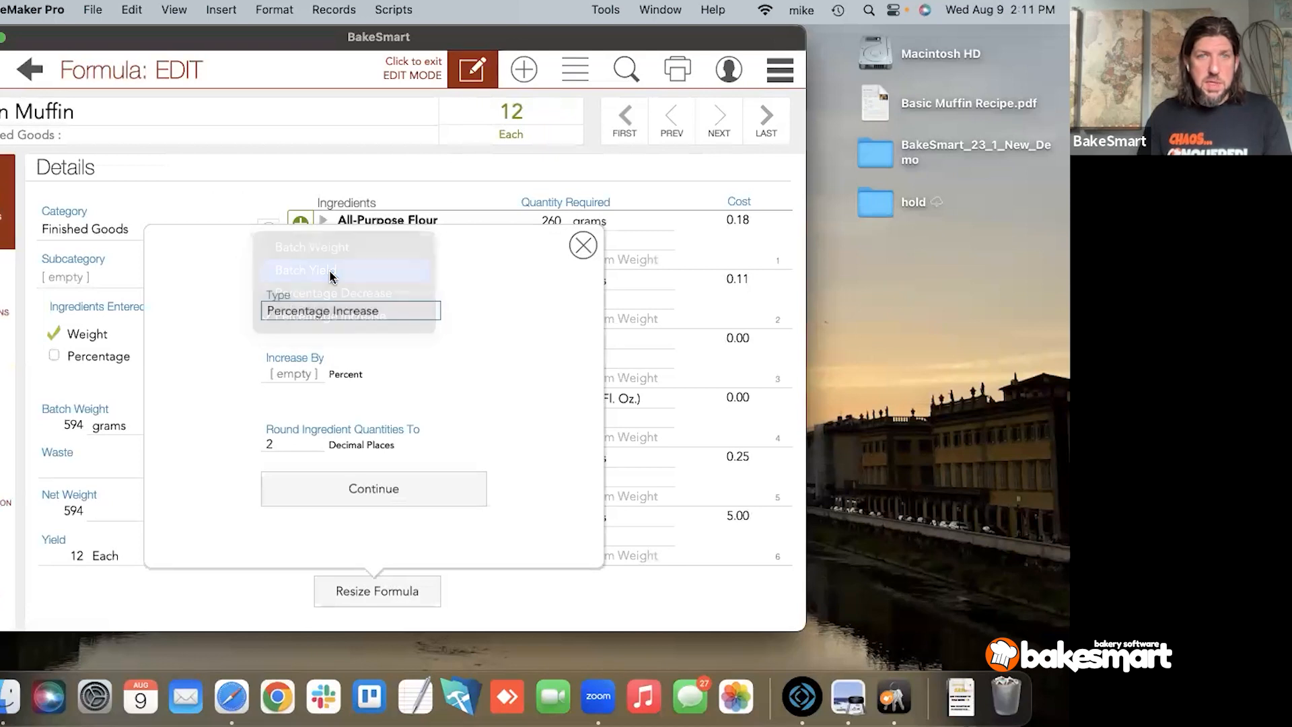
click(301, 374)
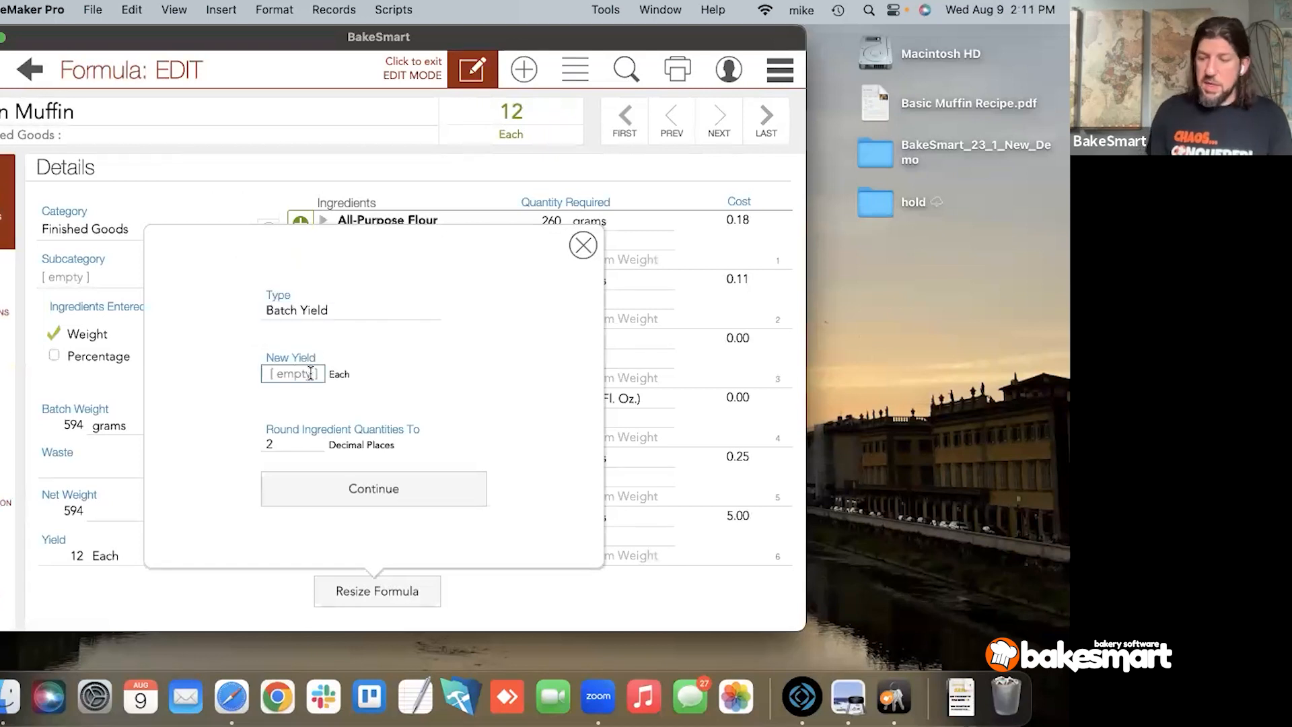
text(120)
key(Tab)
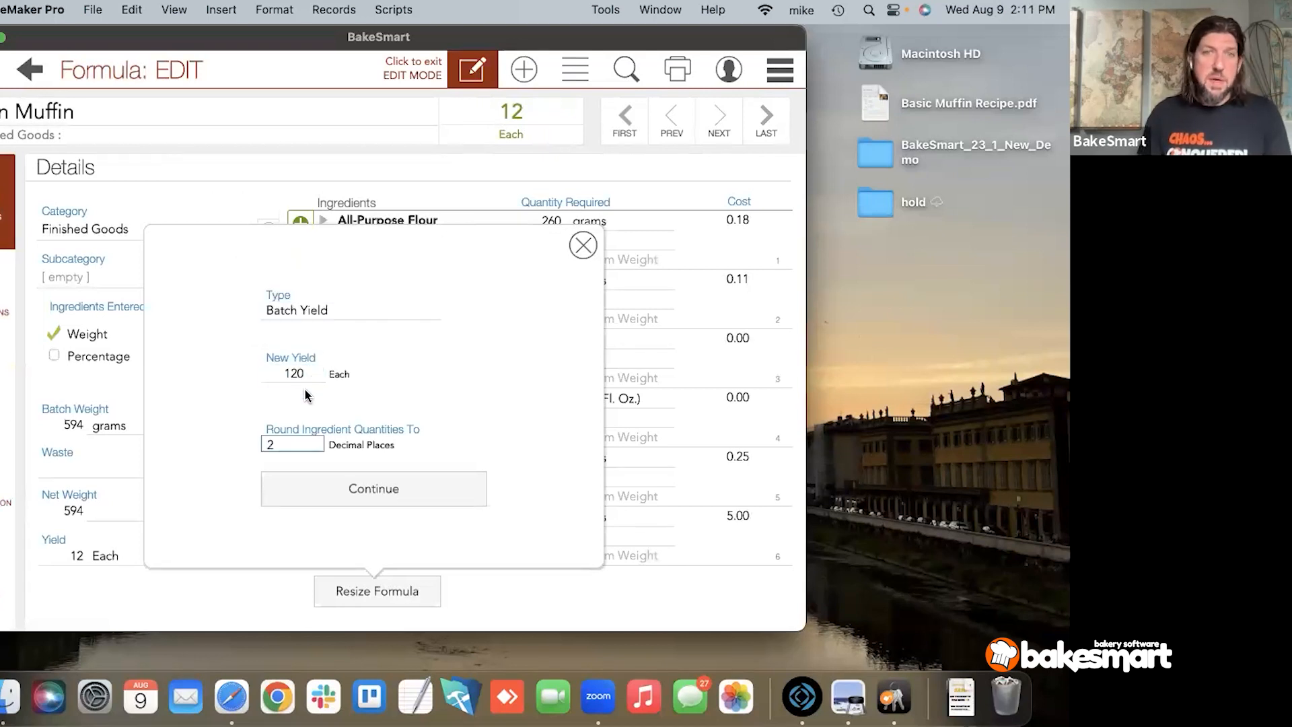
click(331, 489)
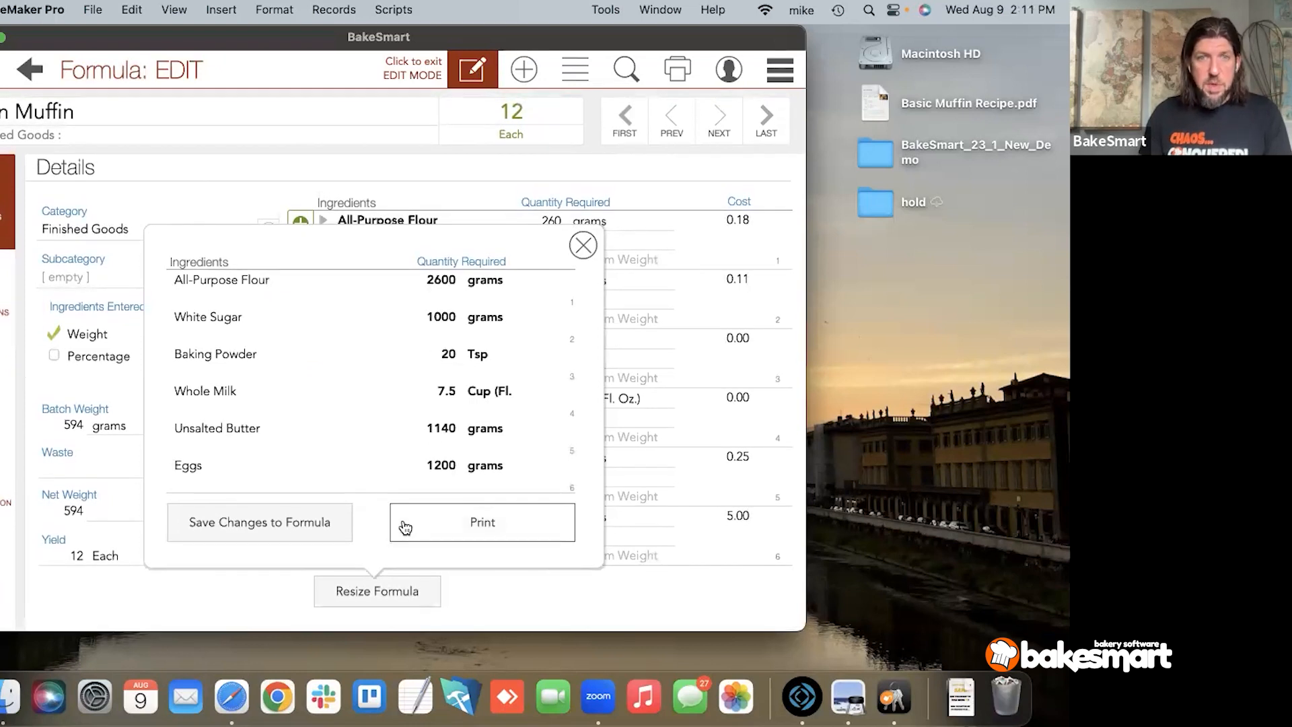
click(254, 525)
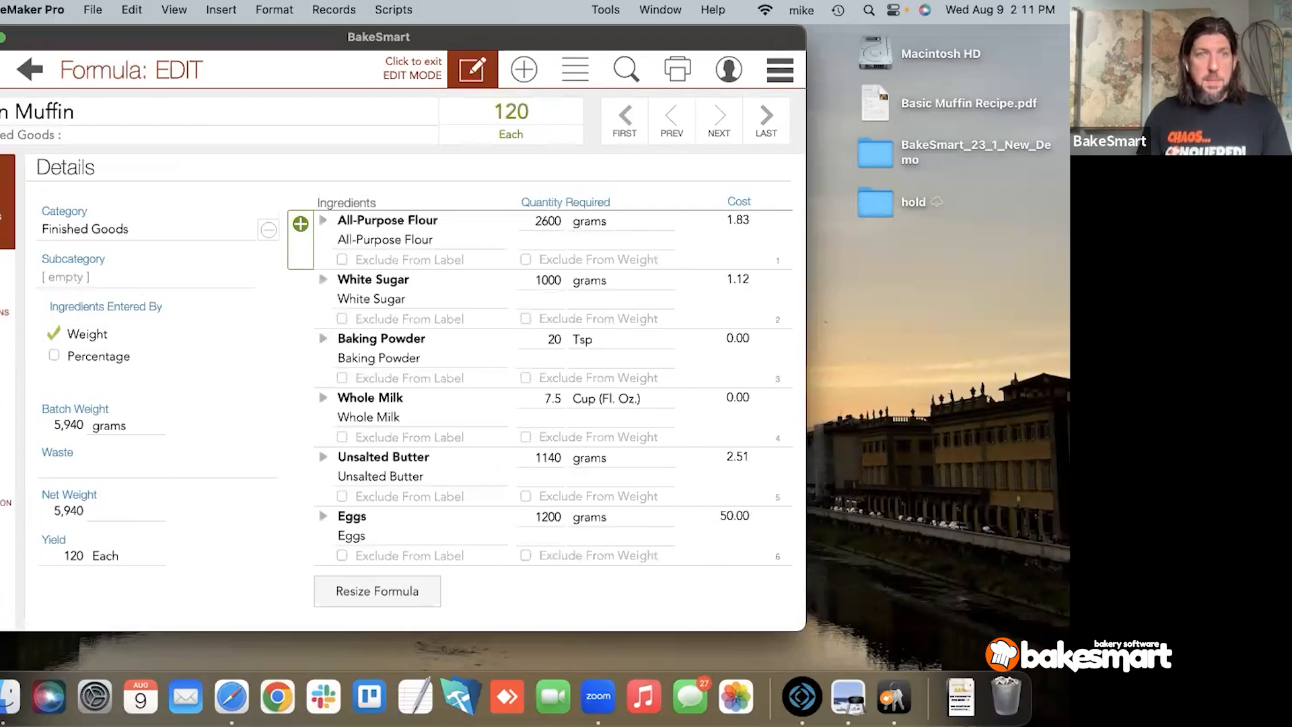
Step: Review the resized formula's costs and usage, and open the linked Plain Muffin product to check its cost
click(9, 392)
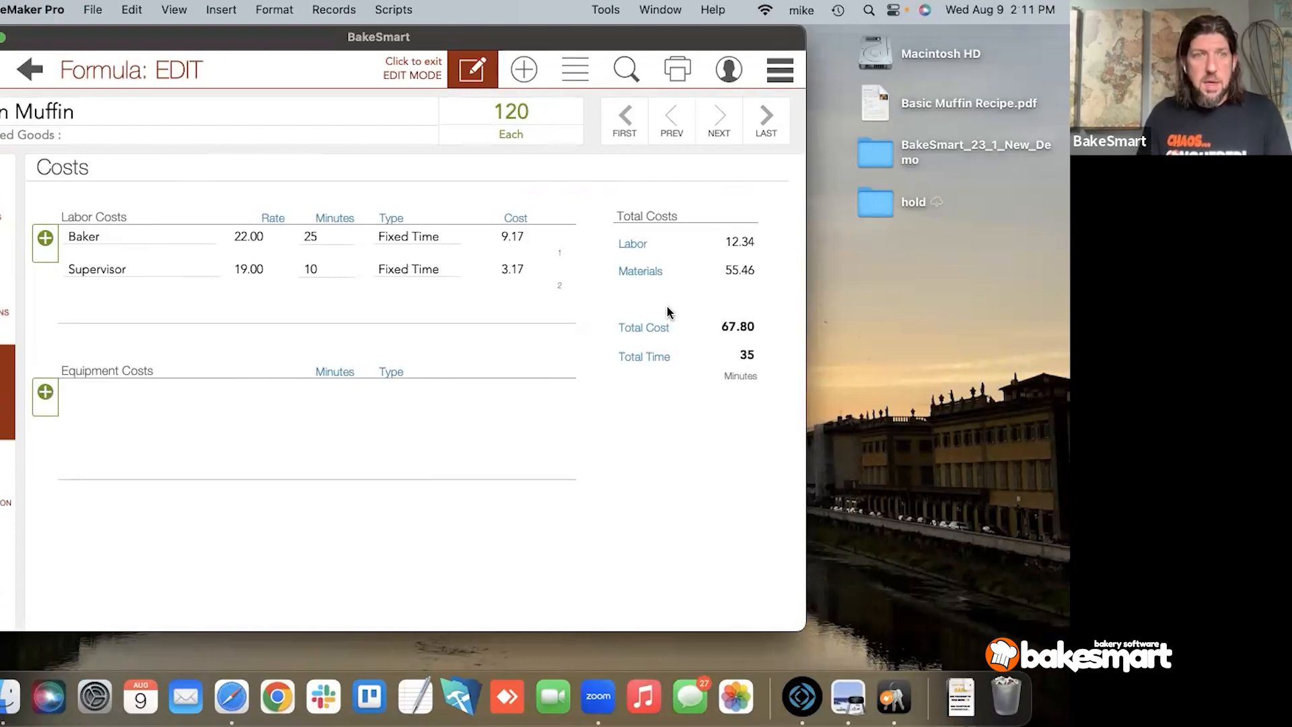
click(5, 583)
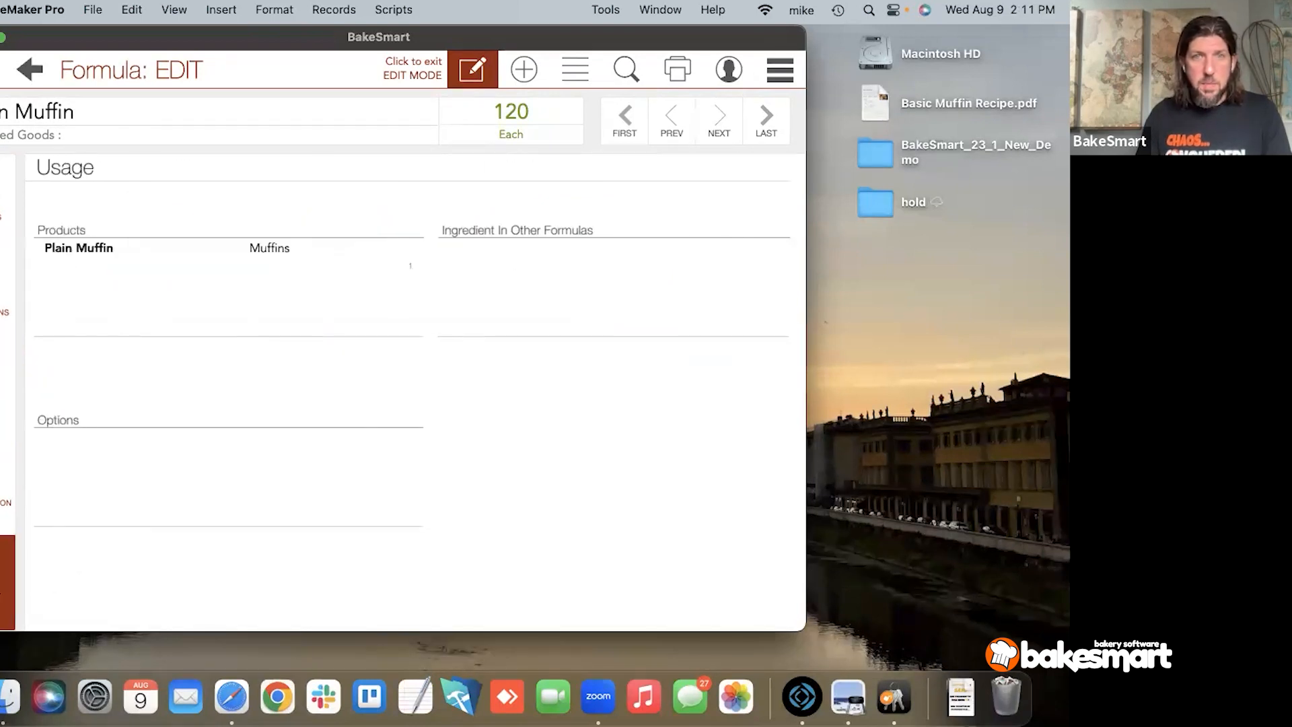
click(99, 249)
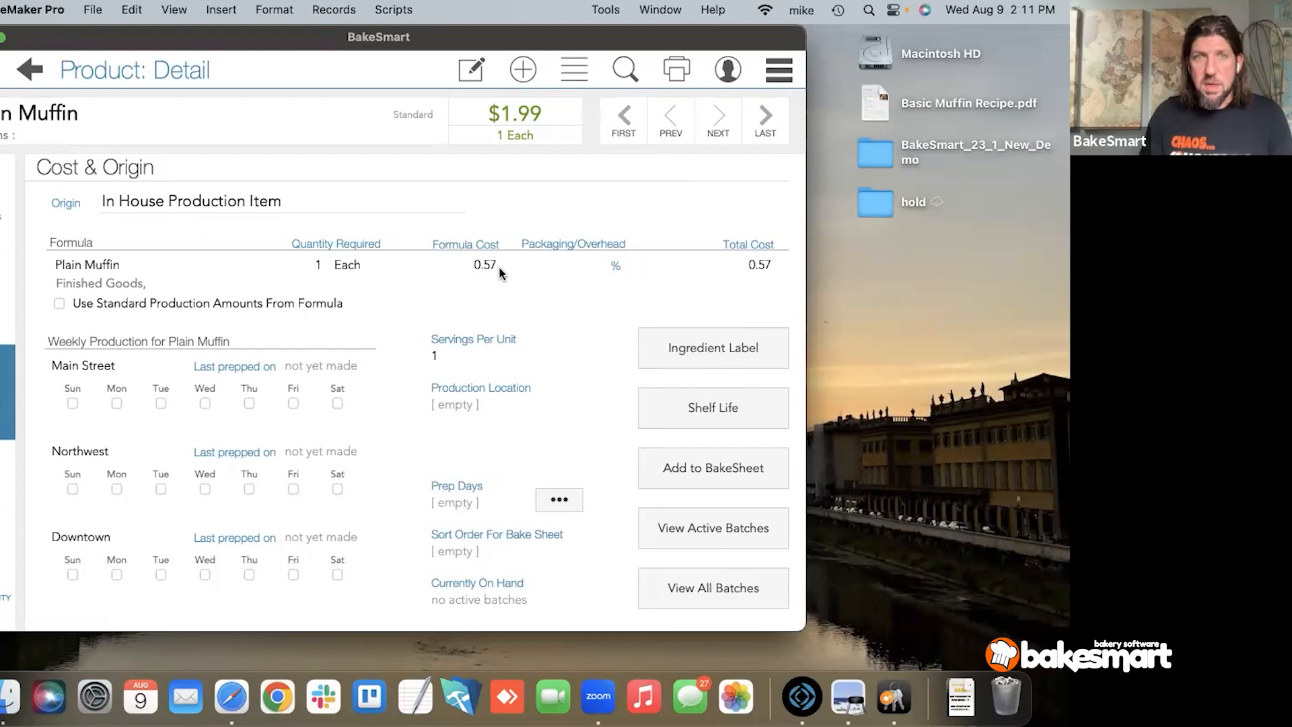
Step: Set the Plain Muffin product's retail price to $1.49
click(7, 202)
click(476, 71)
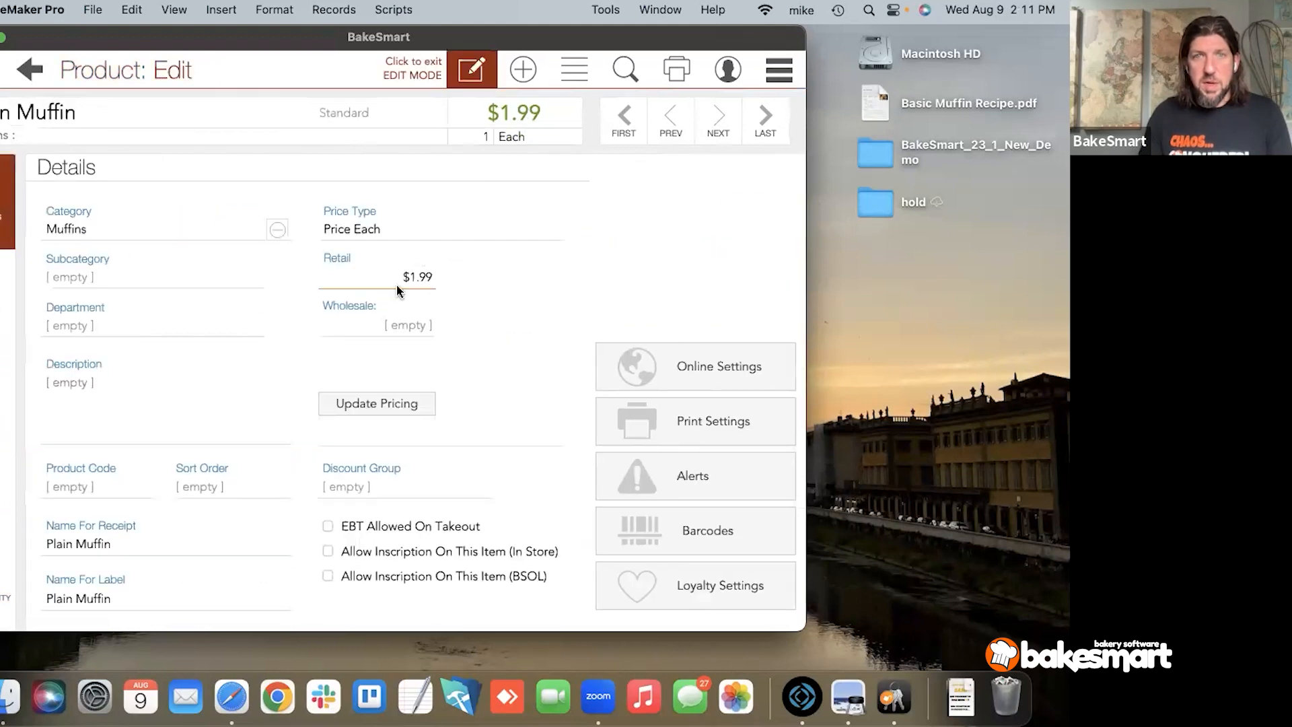
click(385, 276)
key(shift+Left)
key(shift+Left)
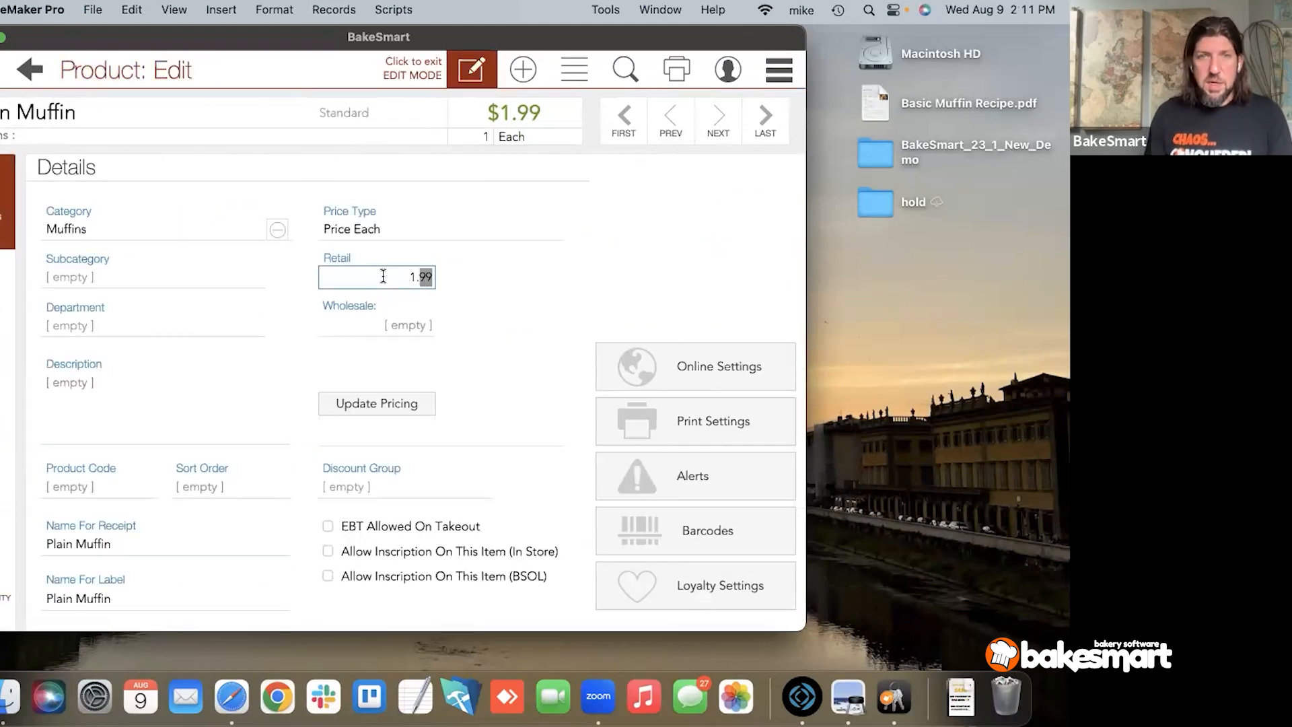
text(49)
click(490, 280)
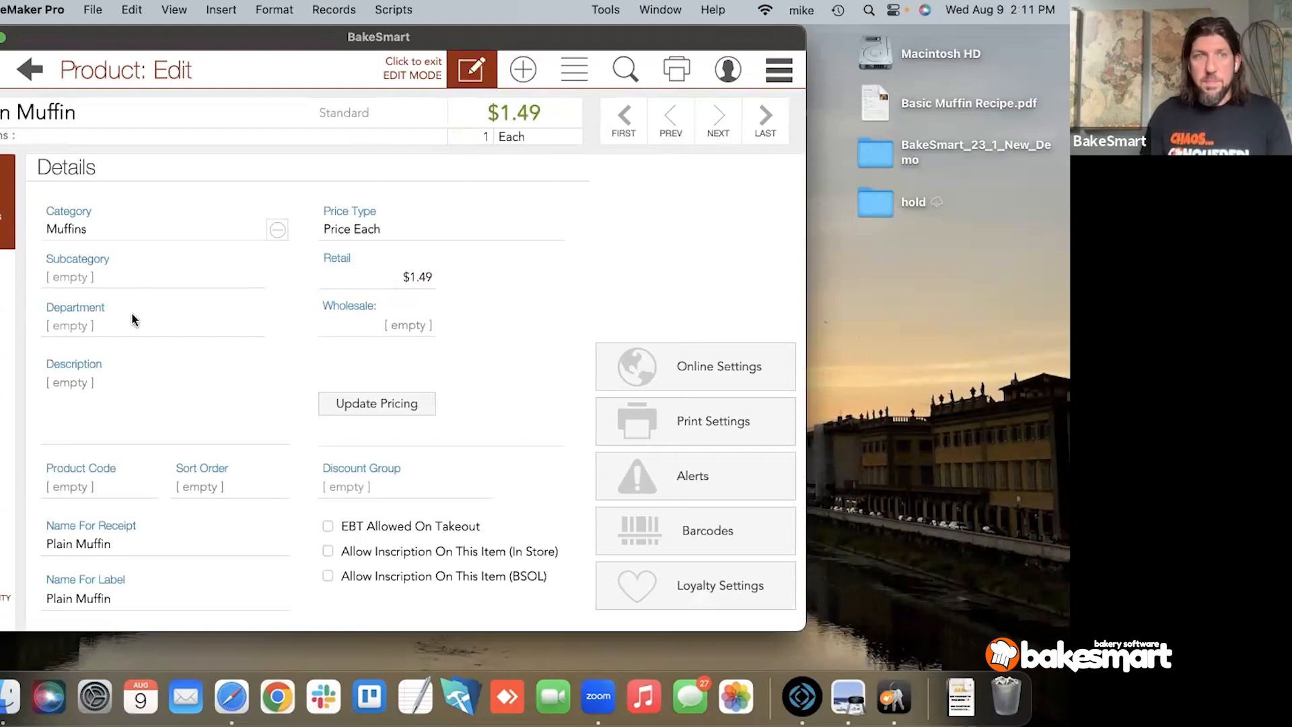
Step: Shorten the label name of the All-Purpose Flour ingredient in the product's linked formula to "Flour"
click(2, 402)
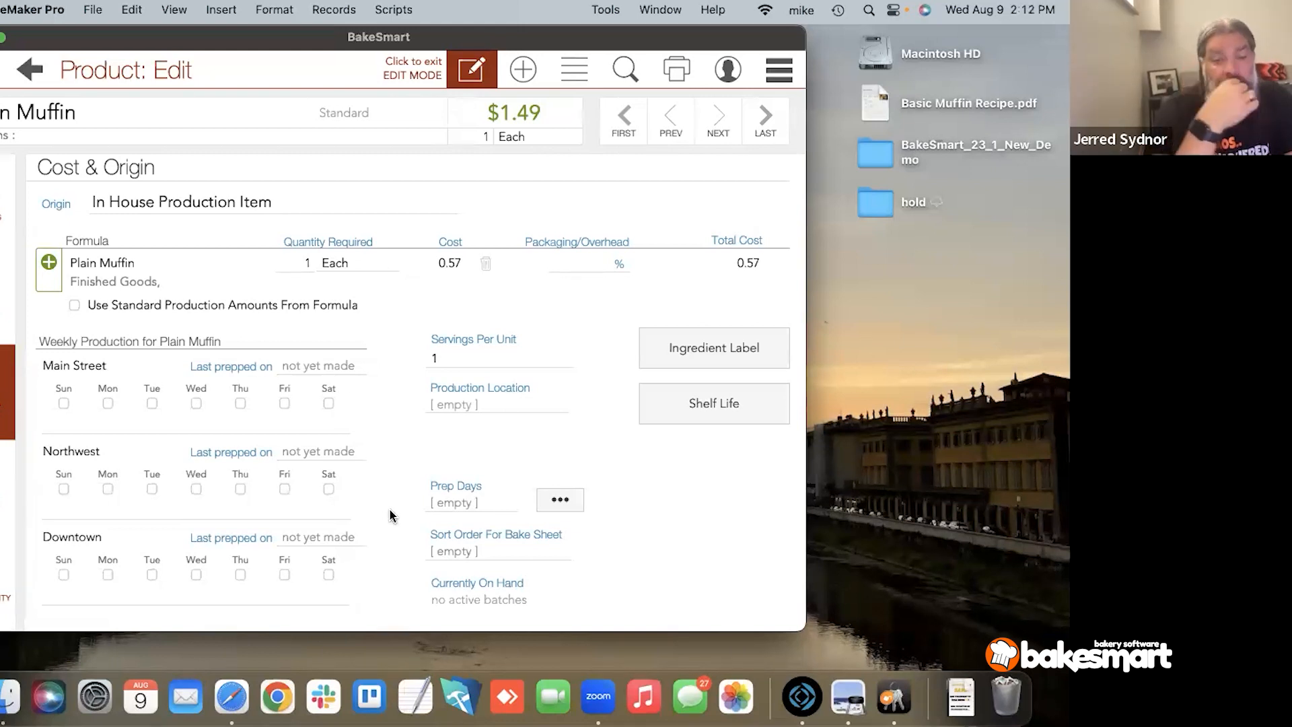
click(106, 265)
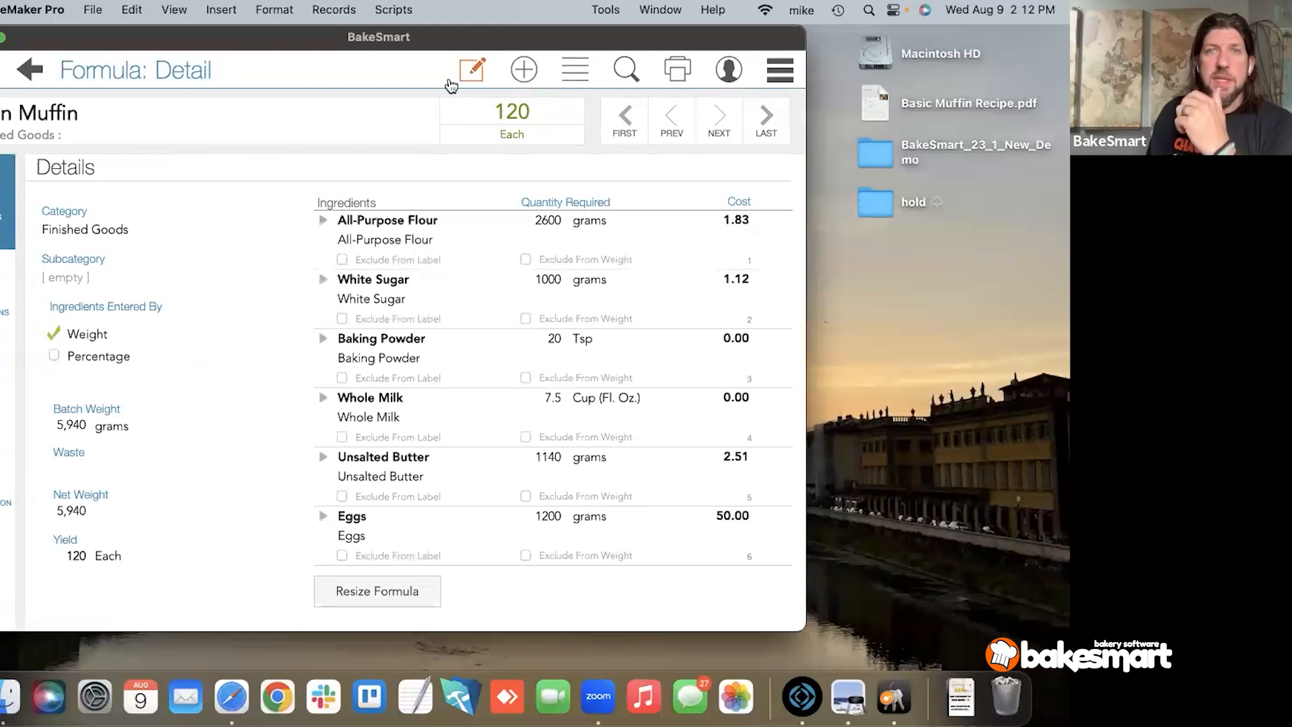
click(471, 70)
click(445, 237)
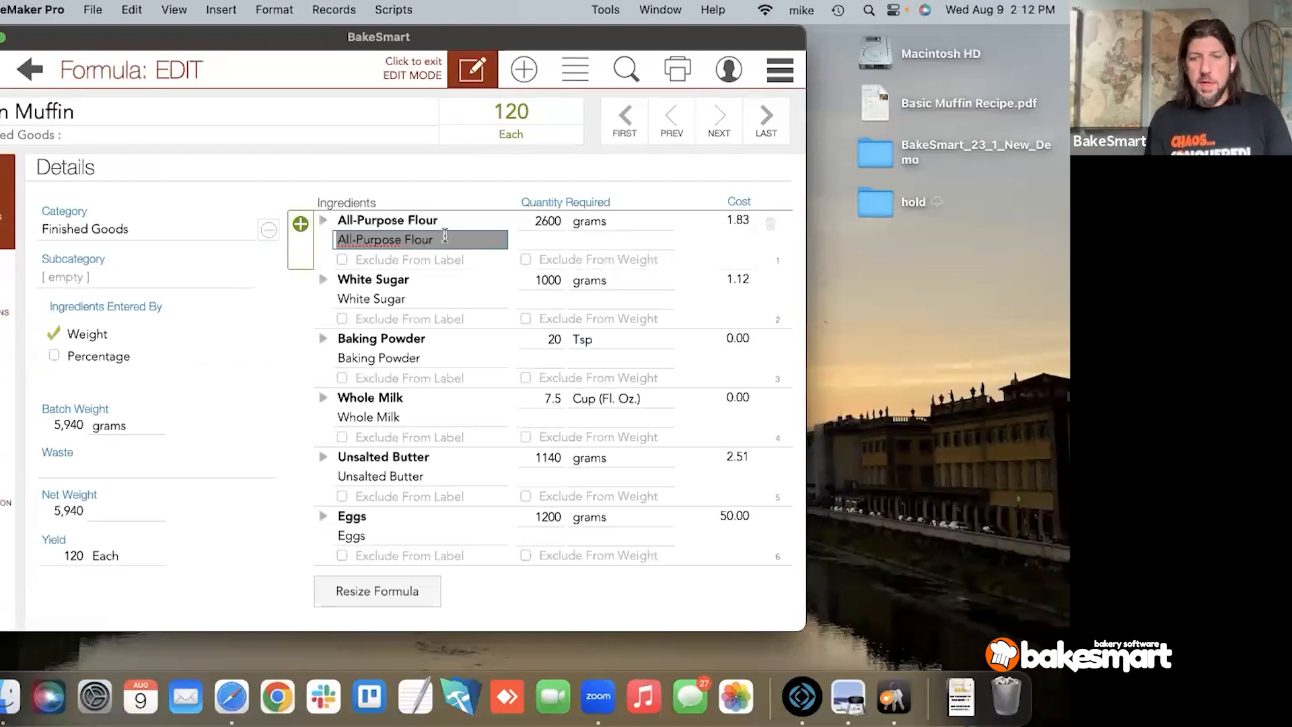
key(BackSpace)
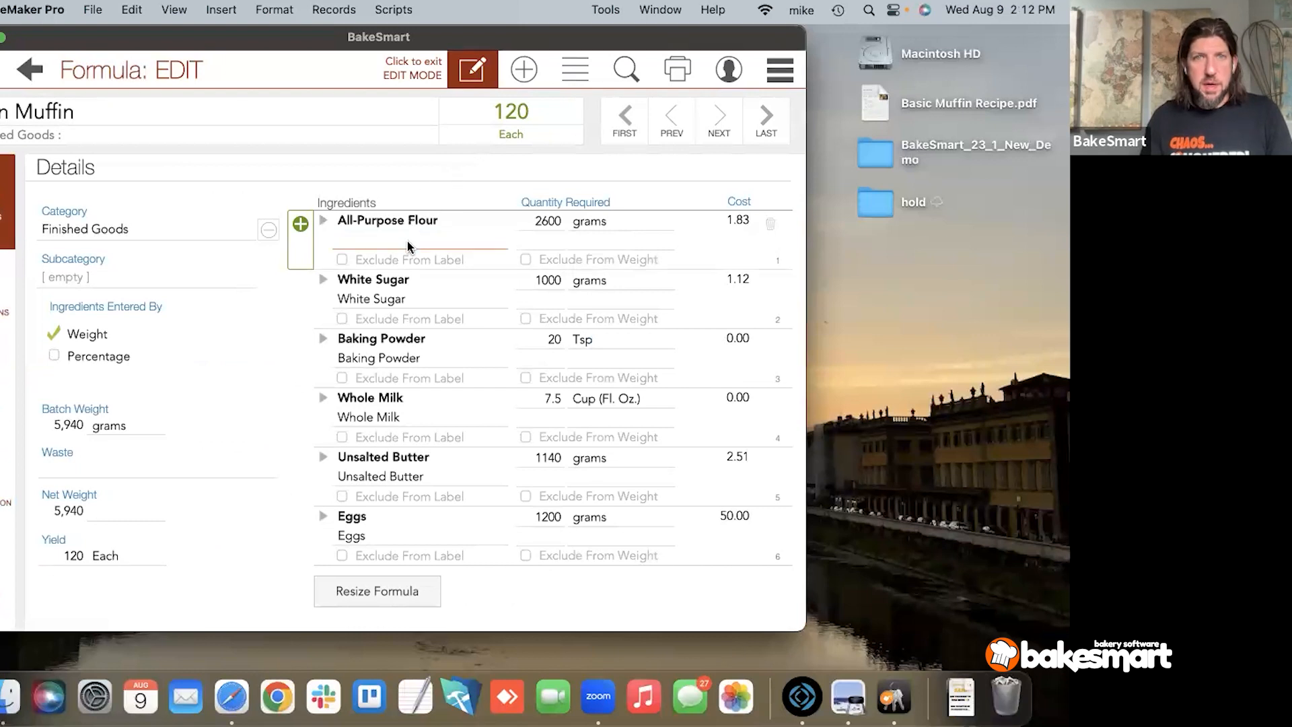
click(407, 240)
text(All)
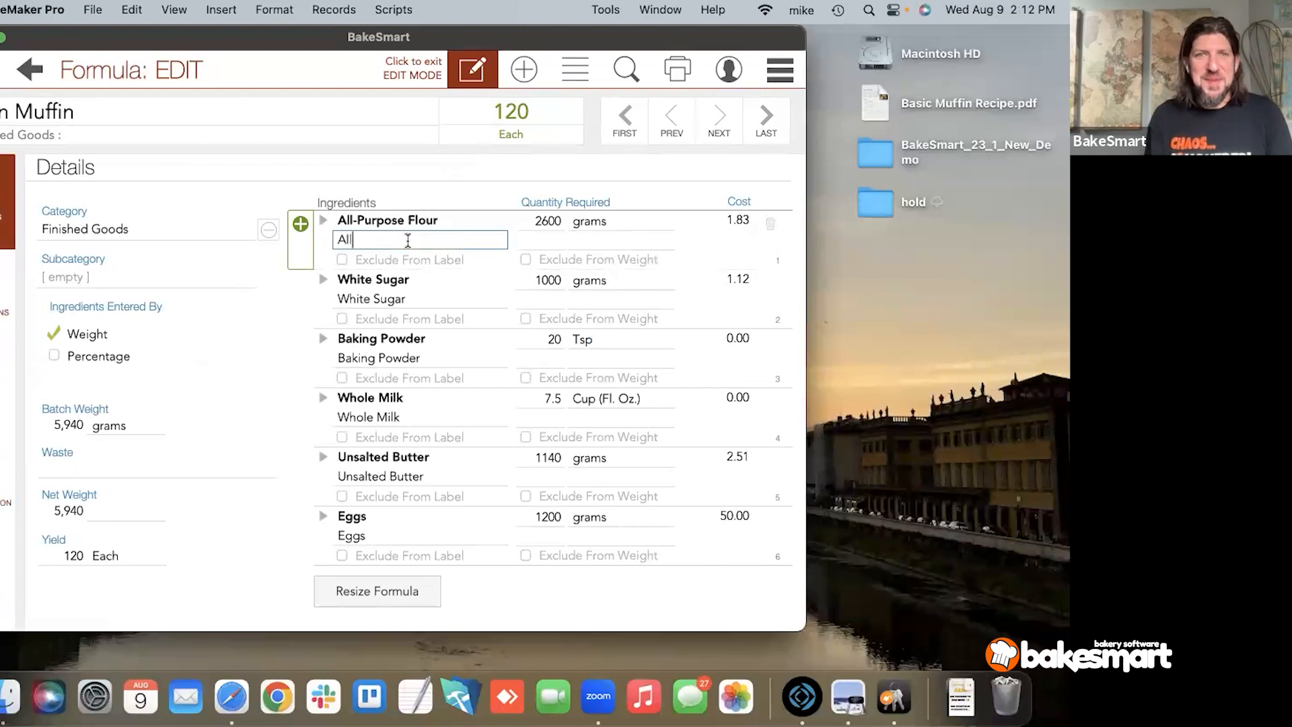
text(-Purpose Flour)
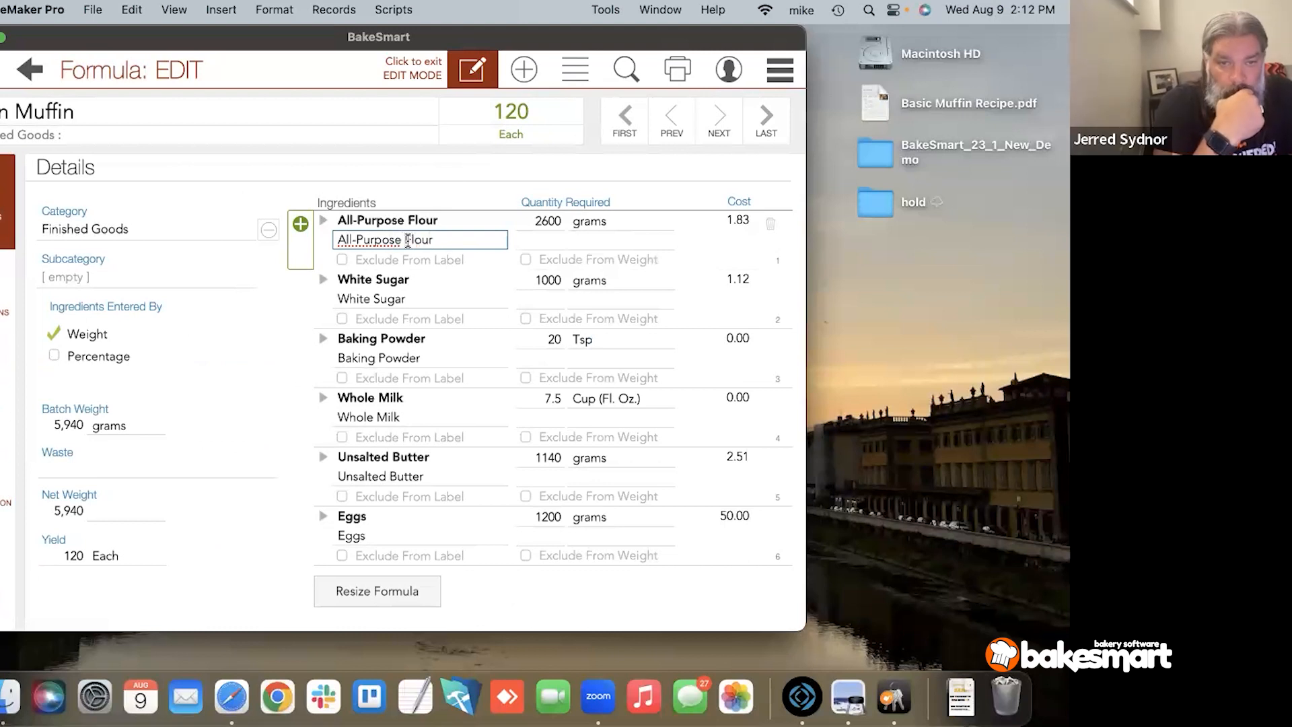
drag(337, 240, 406, 241)
key(BackSpace)
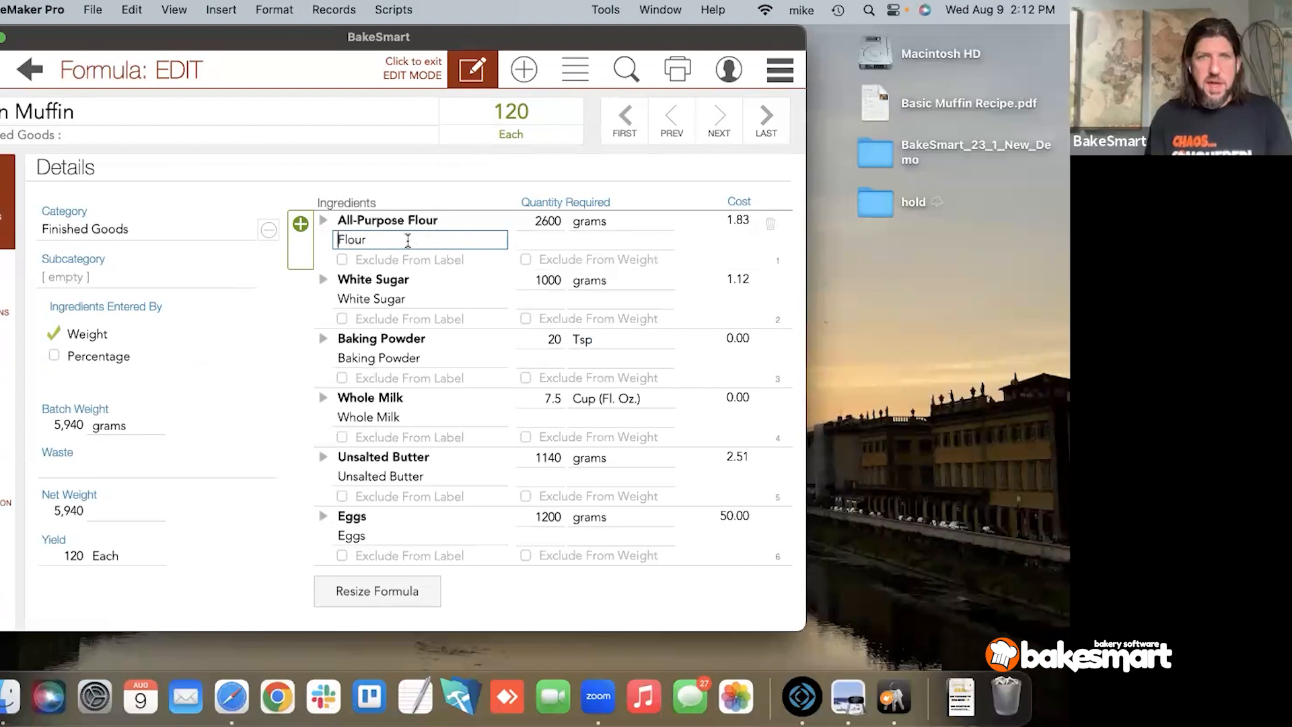
Step: Shorten the label name of the White Sugar ingredient in the Plain Muffin formula to "Sugar"
click(391, 179)
click(363, 297)
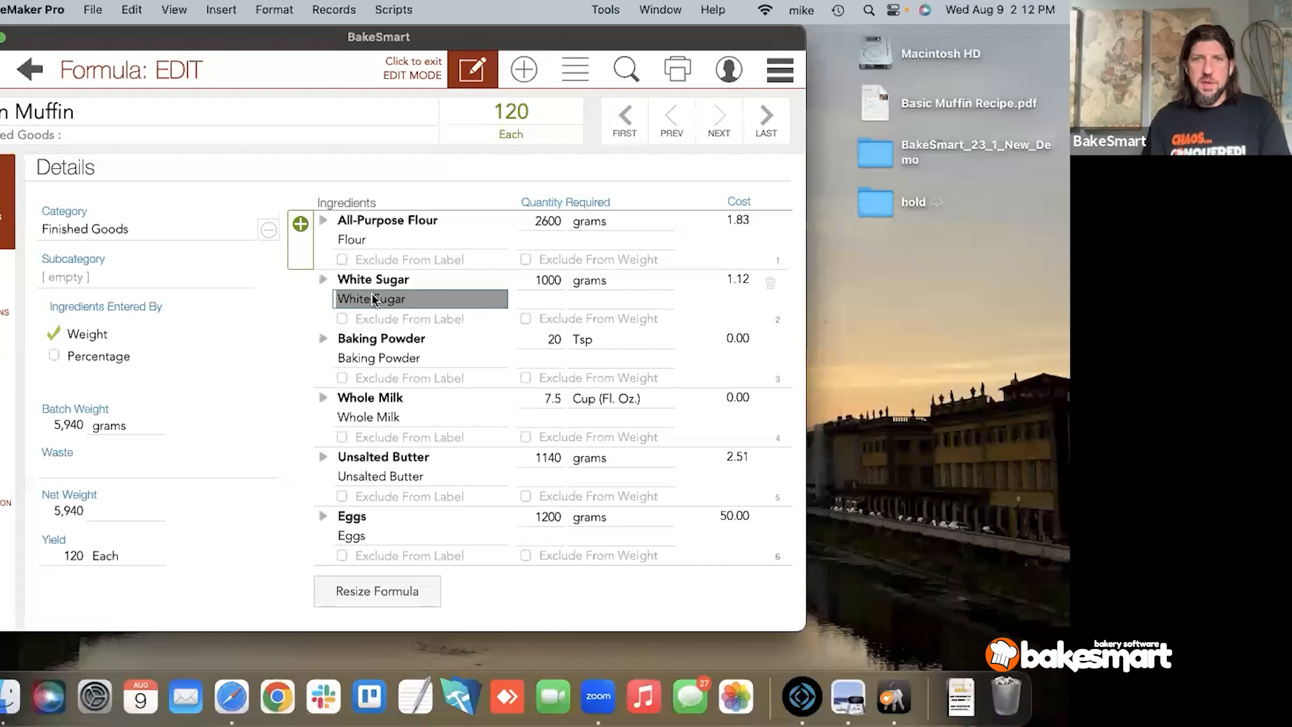
key(shift+alt+Left)
key(BackSpace)
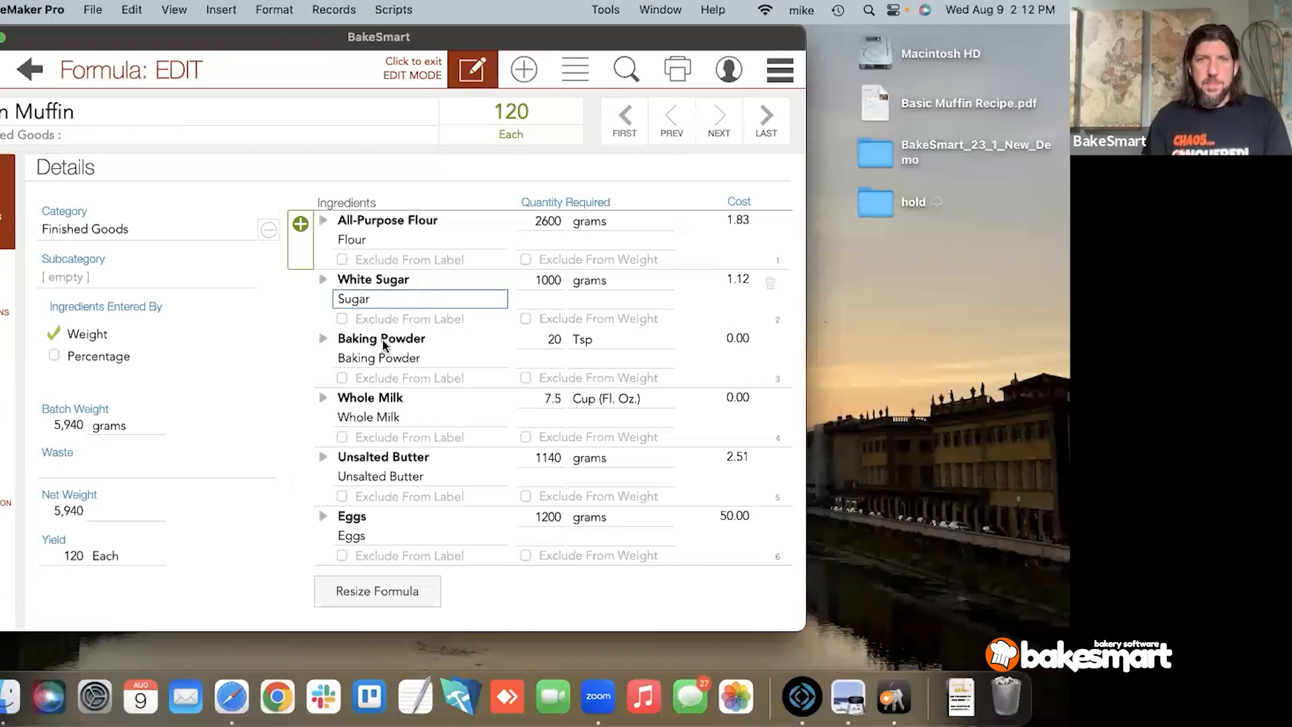
click(391, 176)
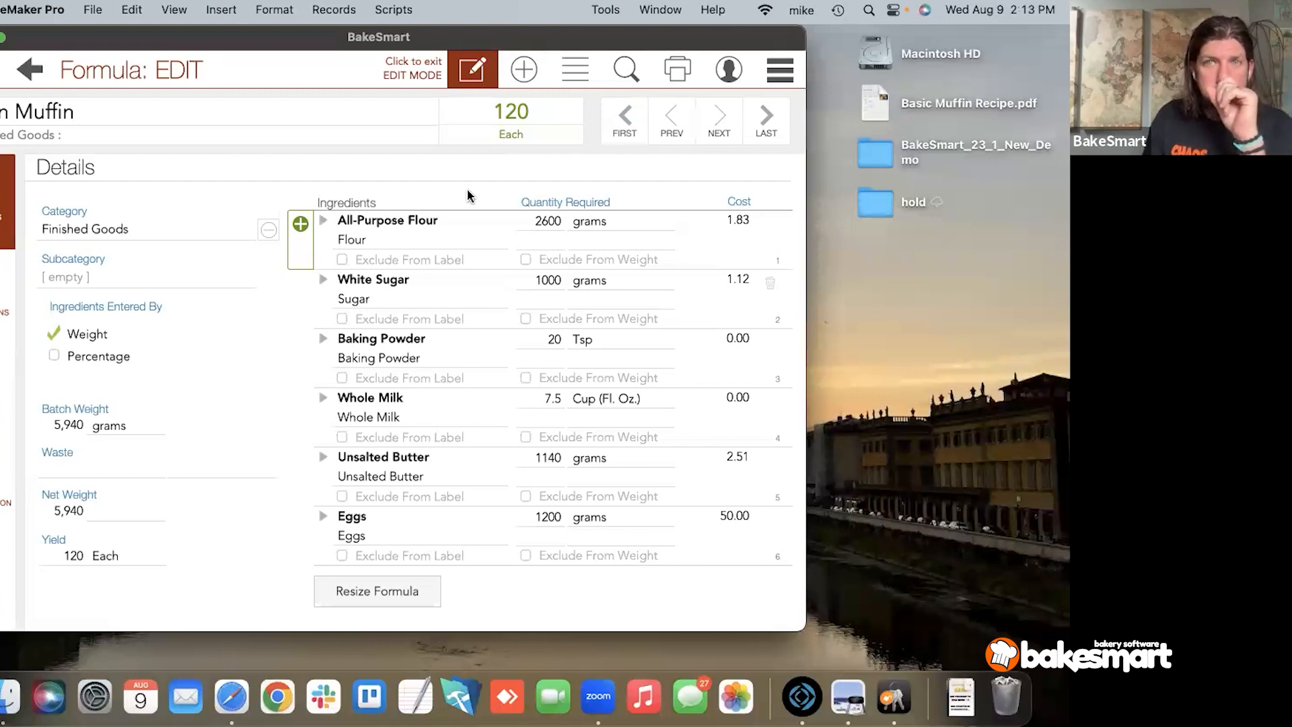
Step: Preview the printout of the Plain Muffin formula with its ingredient quantities, and close the preview
click(661, 70)
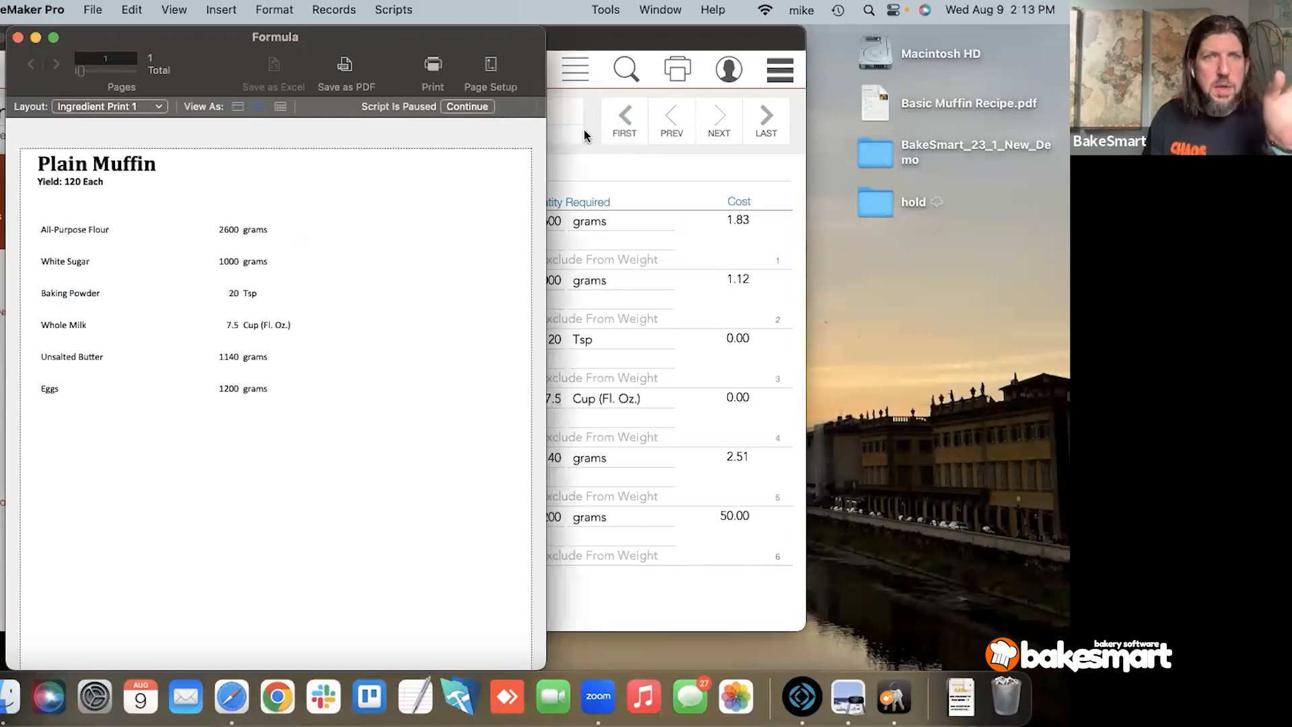
click(464, 106)
click(577, 99)
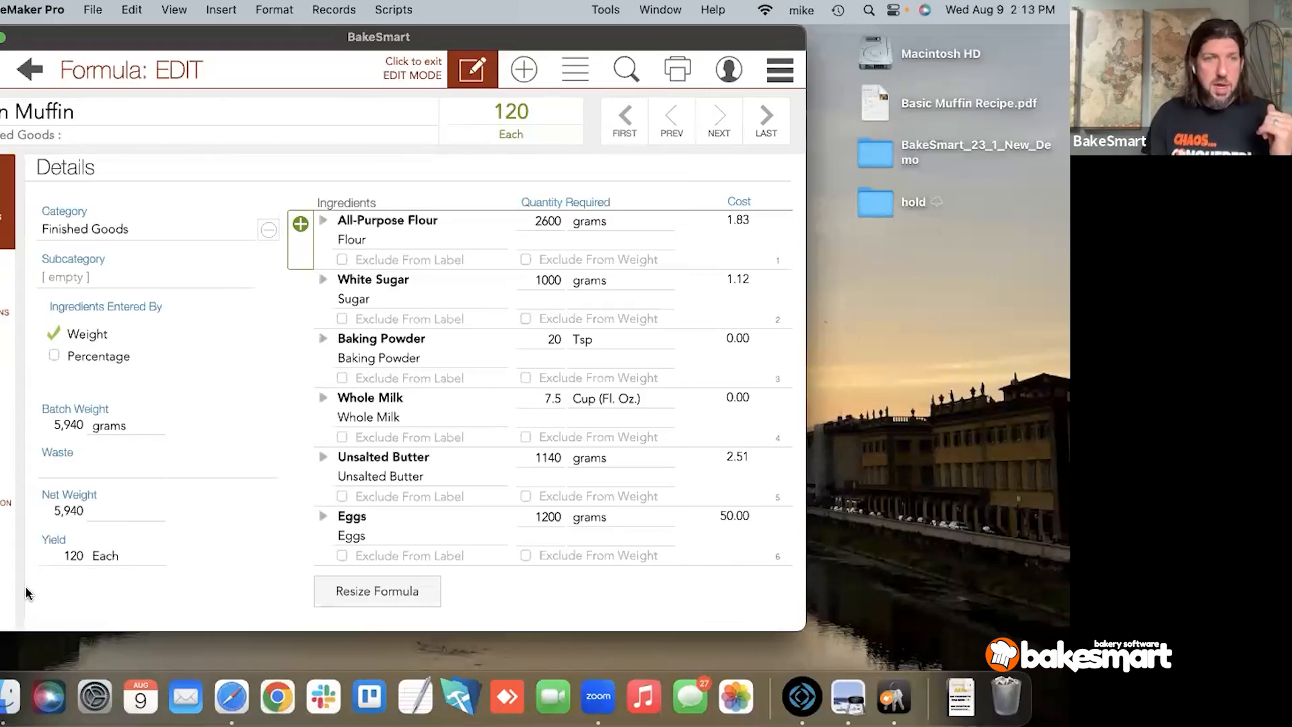
Step: Open the Plain Muffin product from the formula's usage and preview its printable ingredient labels
click(7, 583)
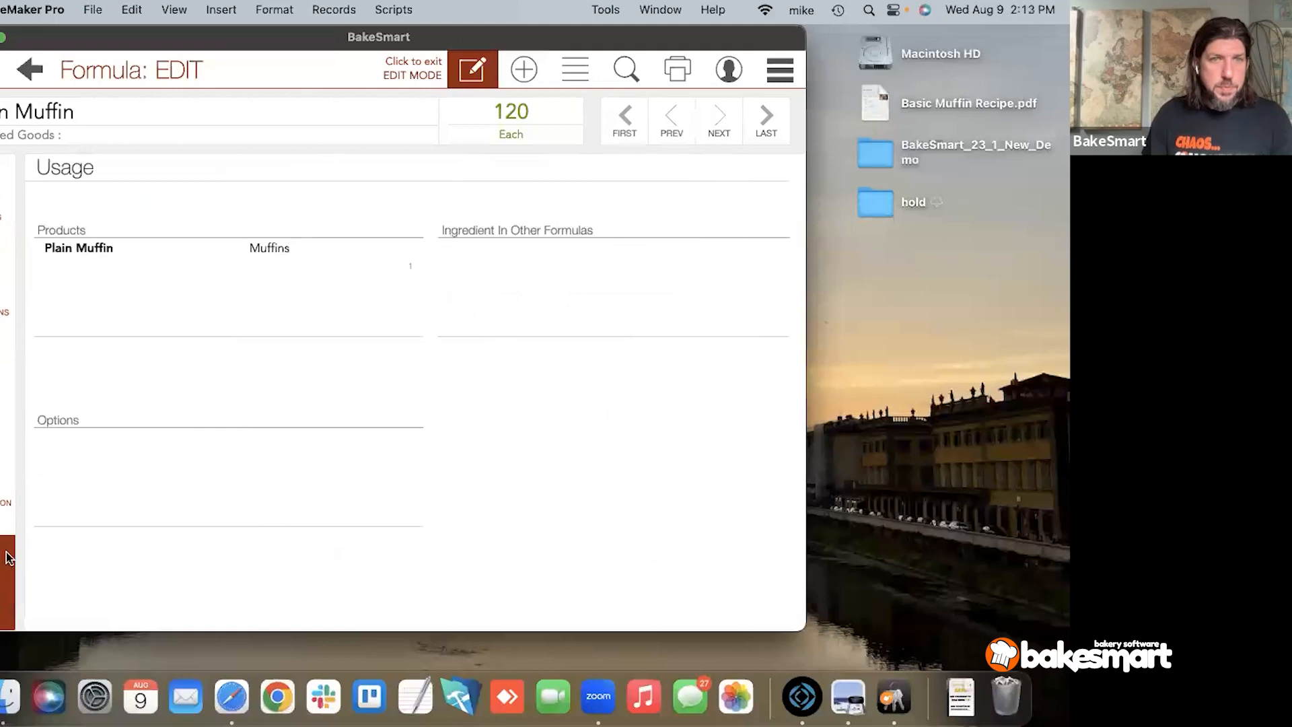
click(102, 248)
click(679, 70)
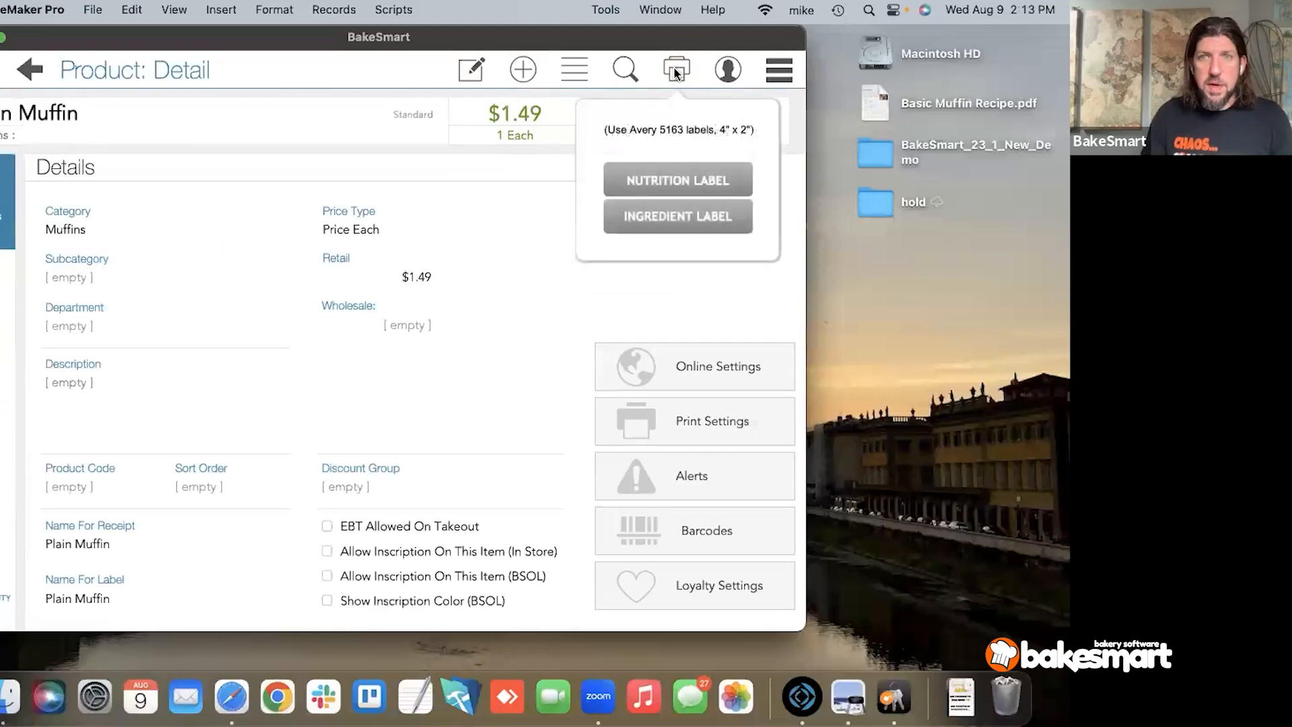
click(671, 218)
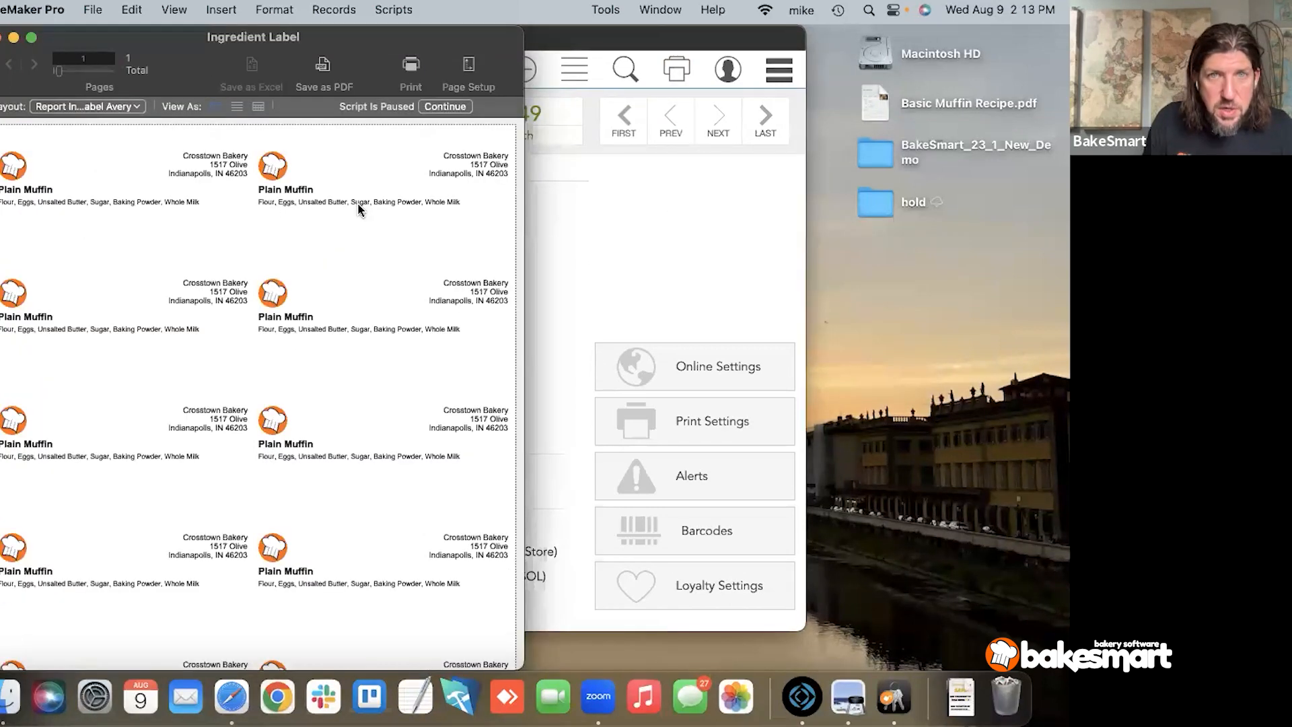
click(445, 106)
click(557, 69)
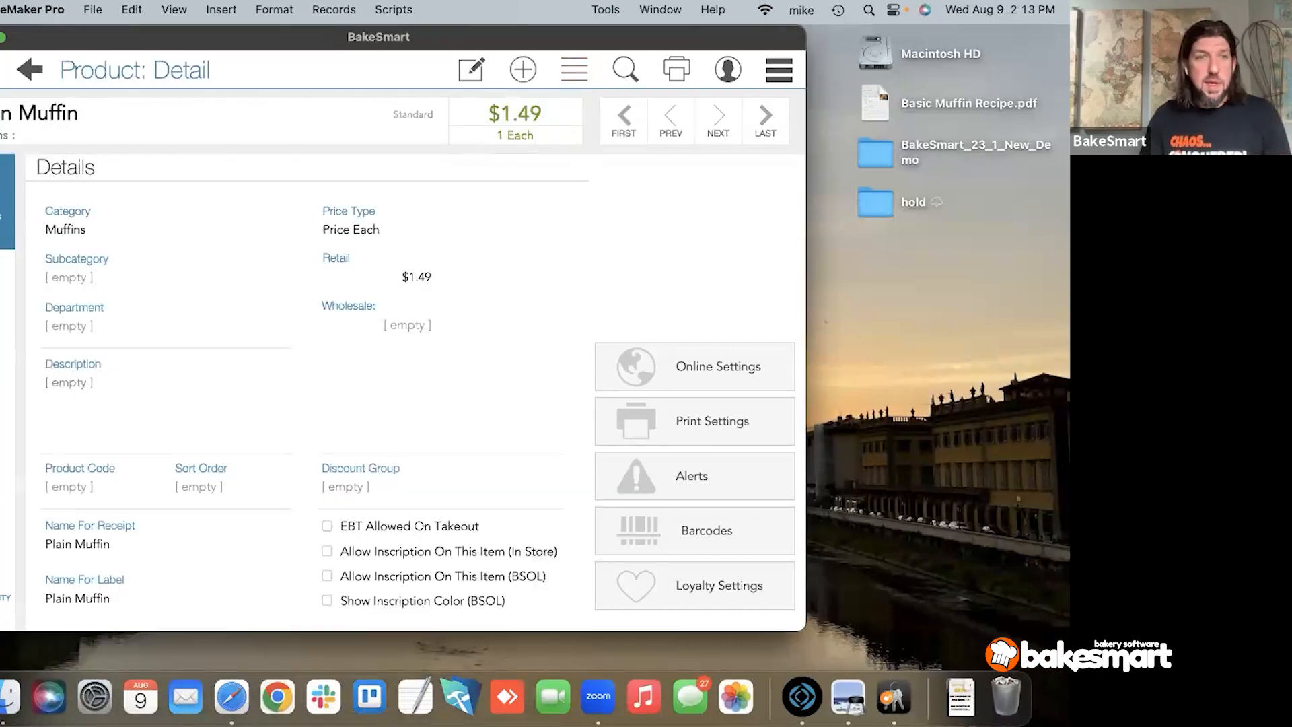
Step: Reset the Plain Muffin product's ingredient label text in its cost and origin details, and copy that text
click(6, 361)
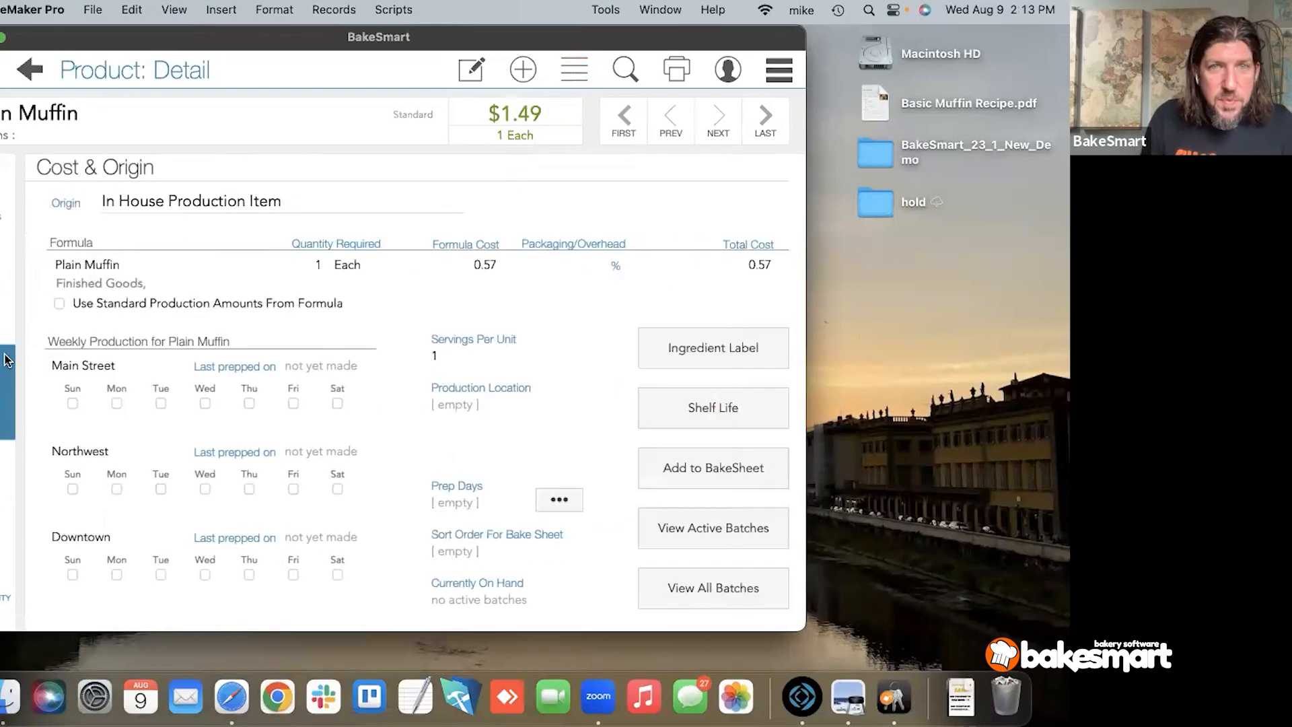
click(757, 336)
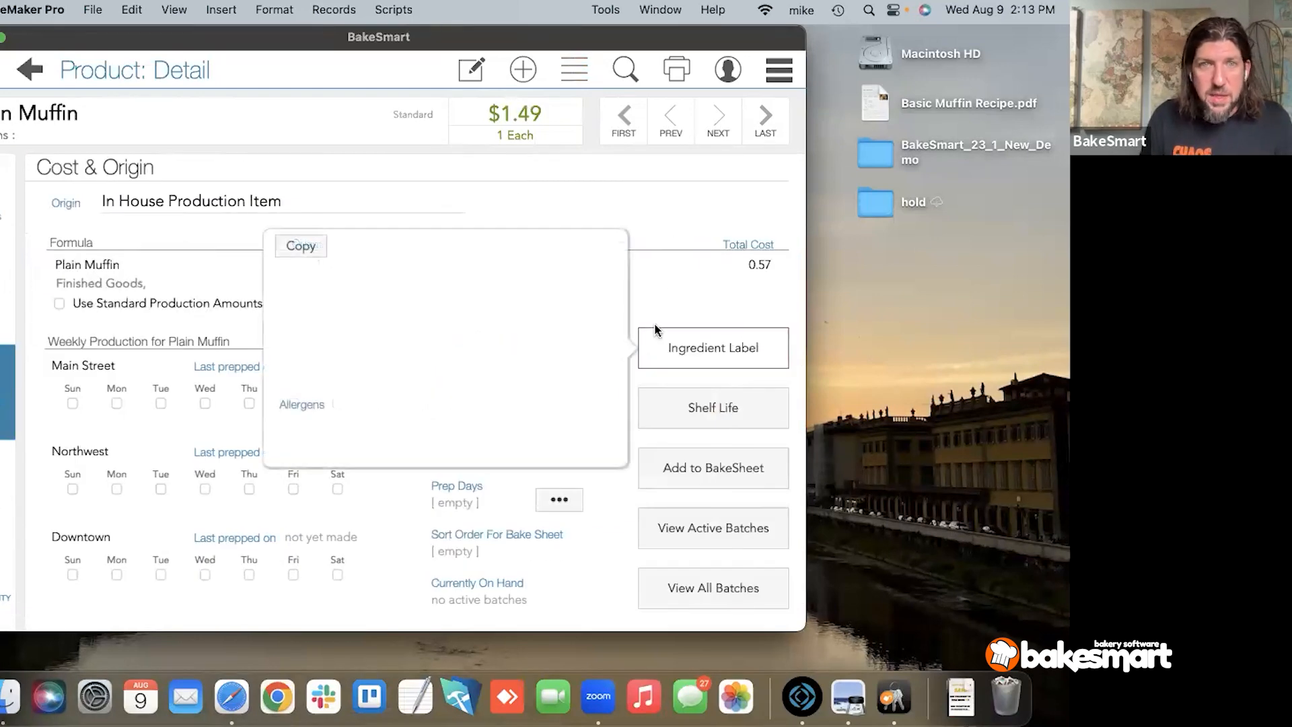
click(303, 247)
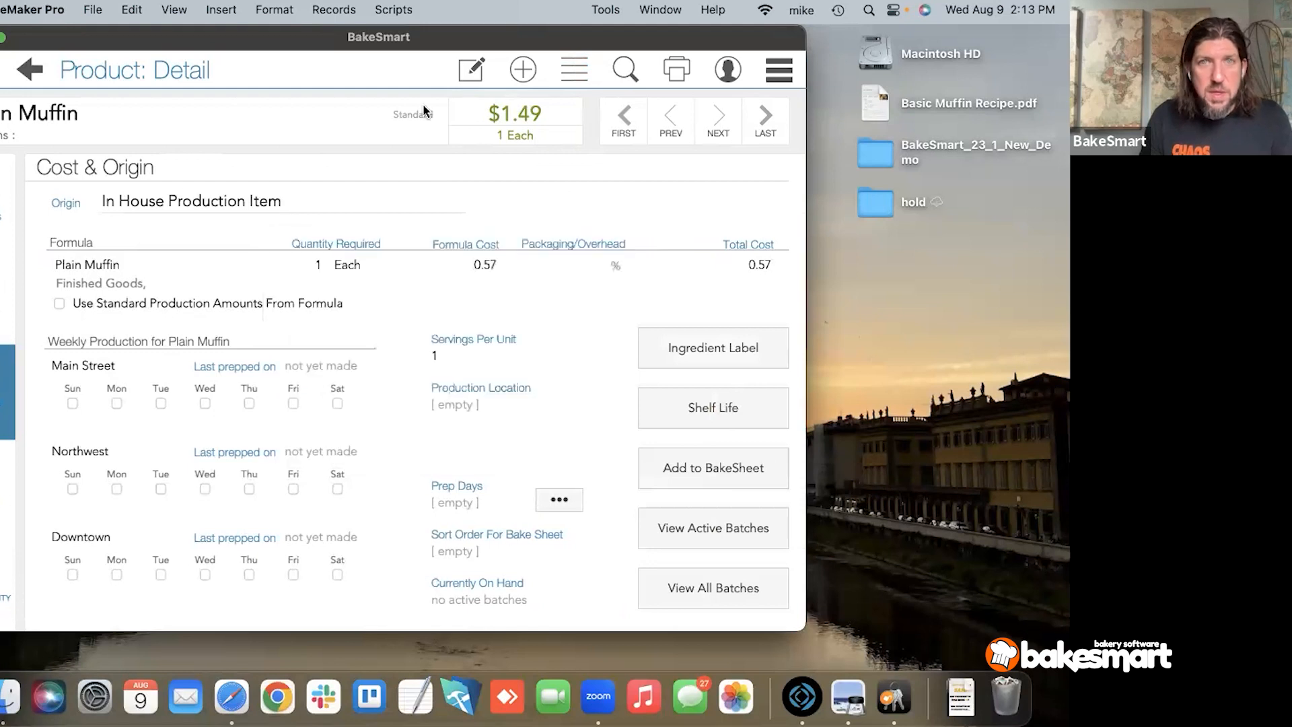
click(649, 337)
click(544, 246)
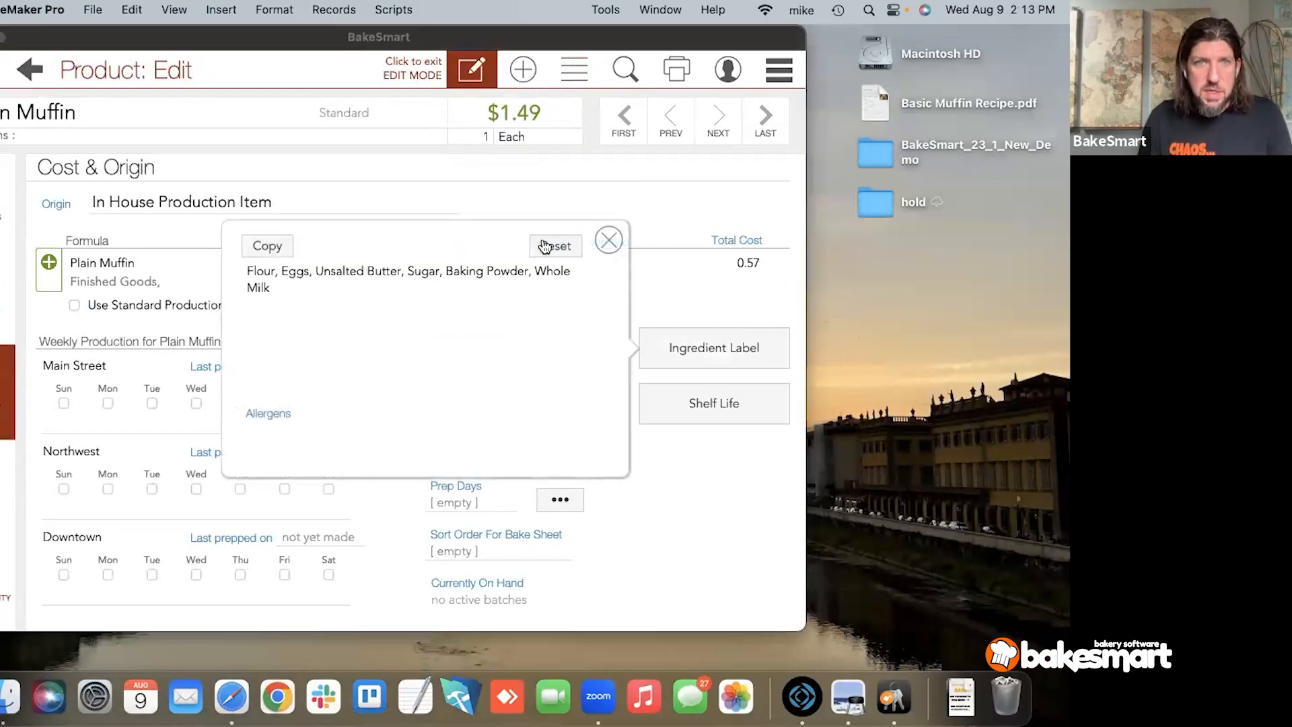
click(350, 297)
click(350, 298)
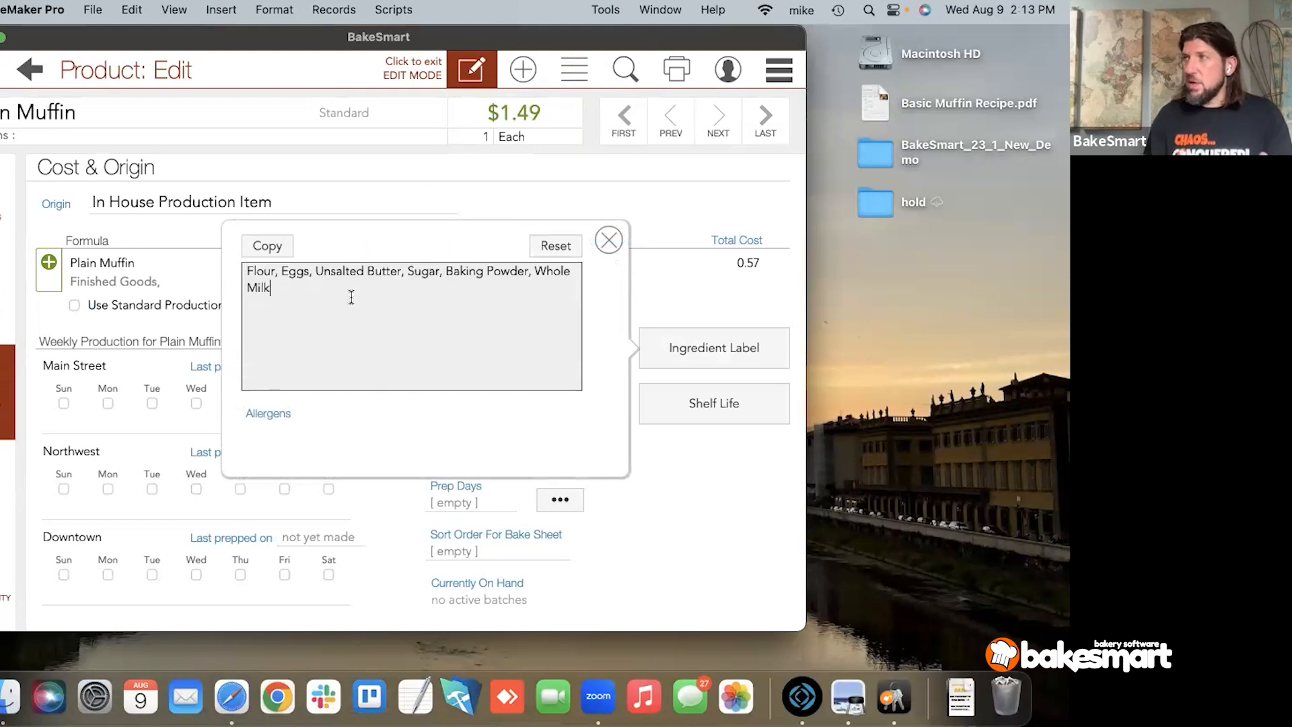
click(340, 437)
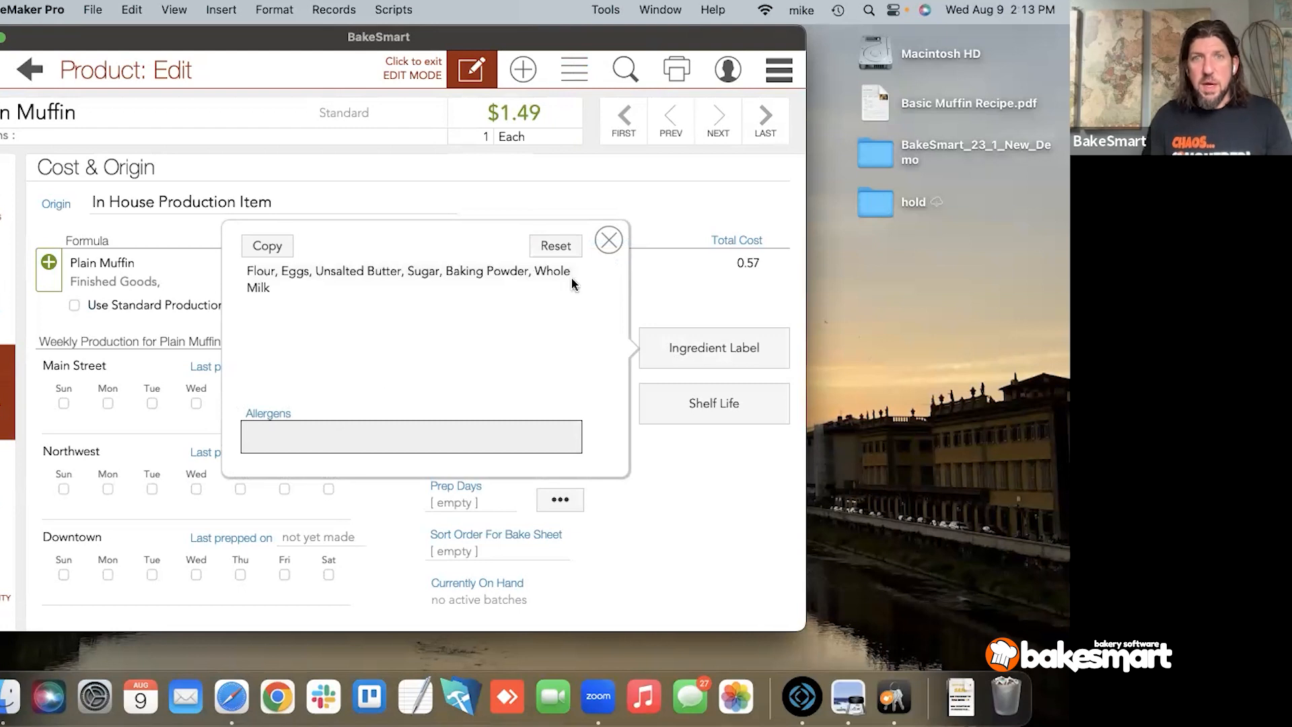
click(273, 246)
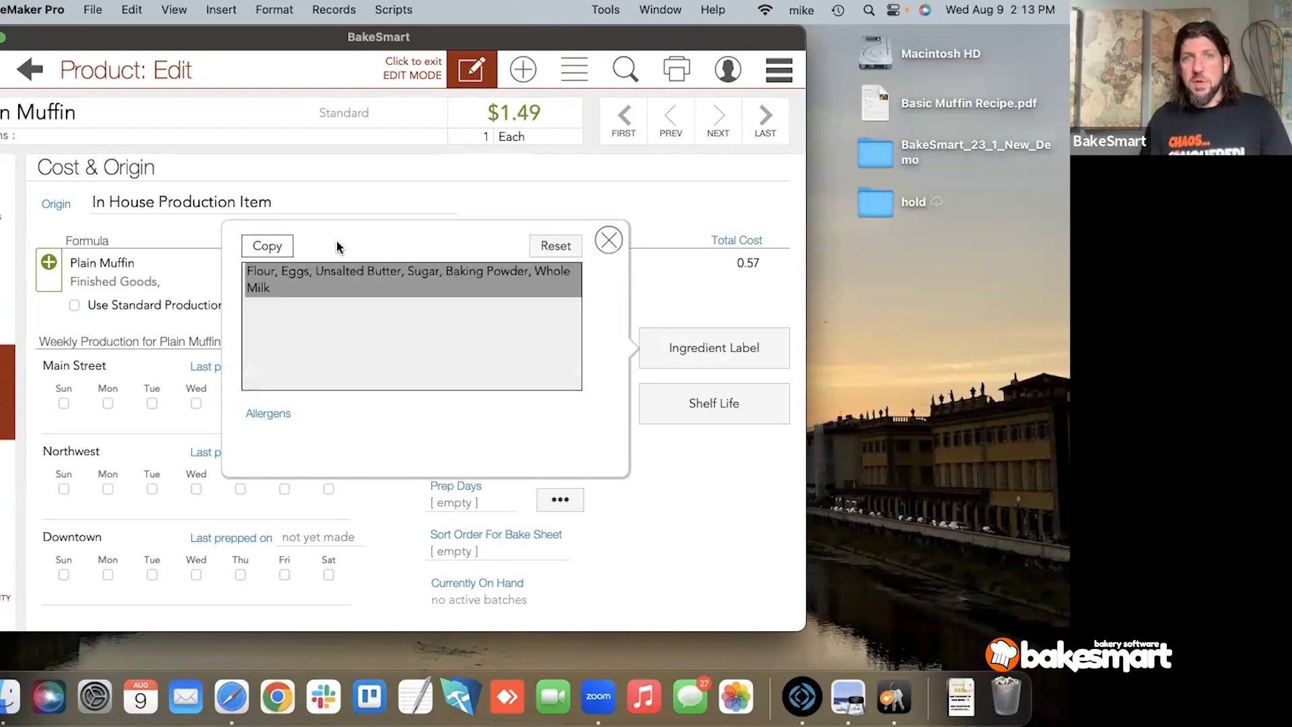
click(609, 240)
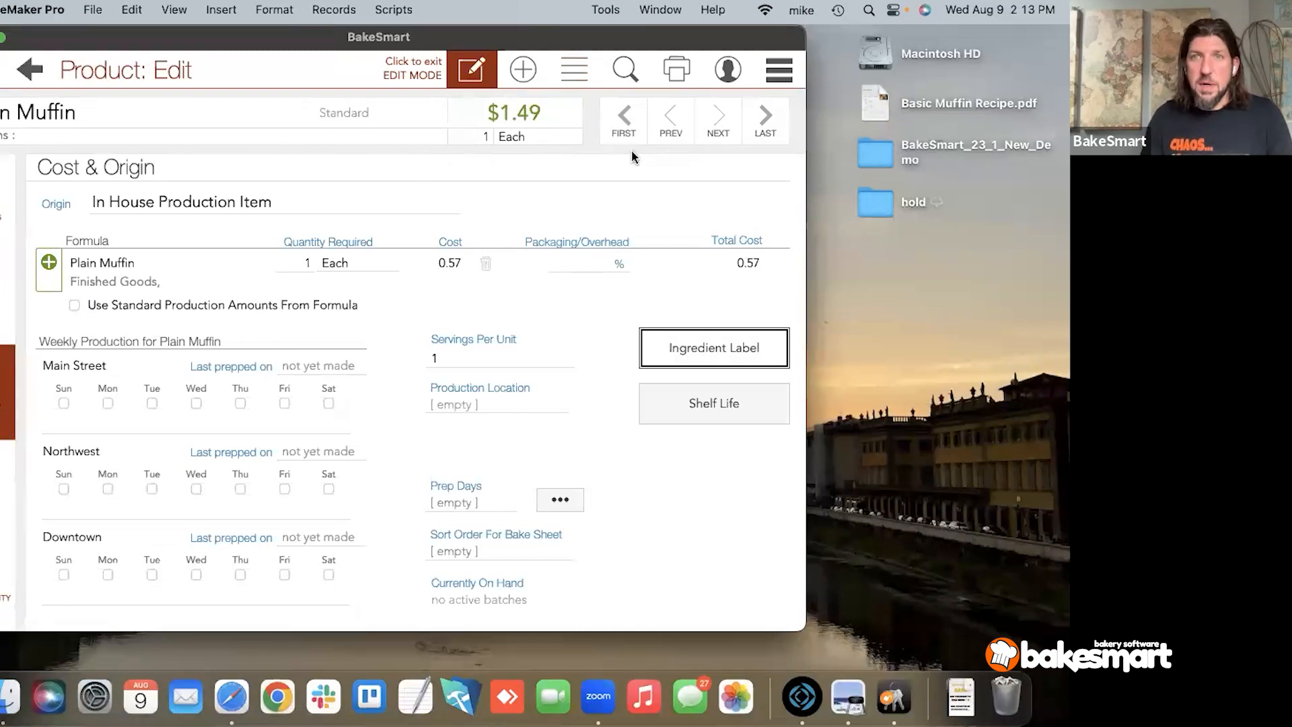
Step: Preview the Plain Muffin product's nutrition labels with unit 1 Each and serving size 50g, and close the preview
click(676, 69)
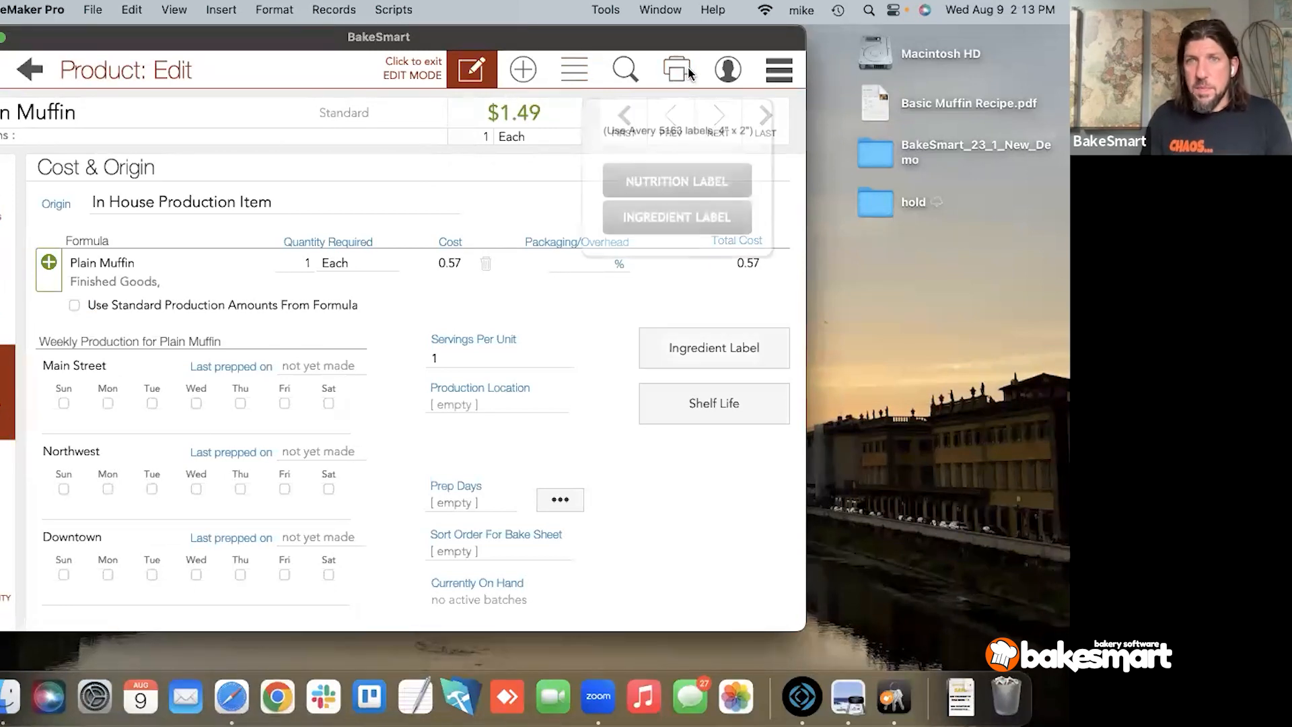
click(663, 178)
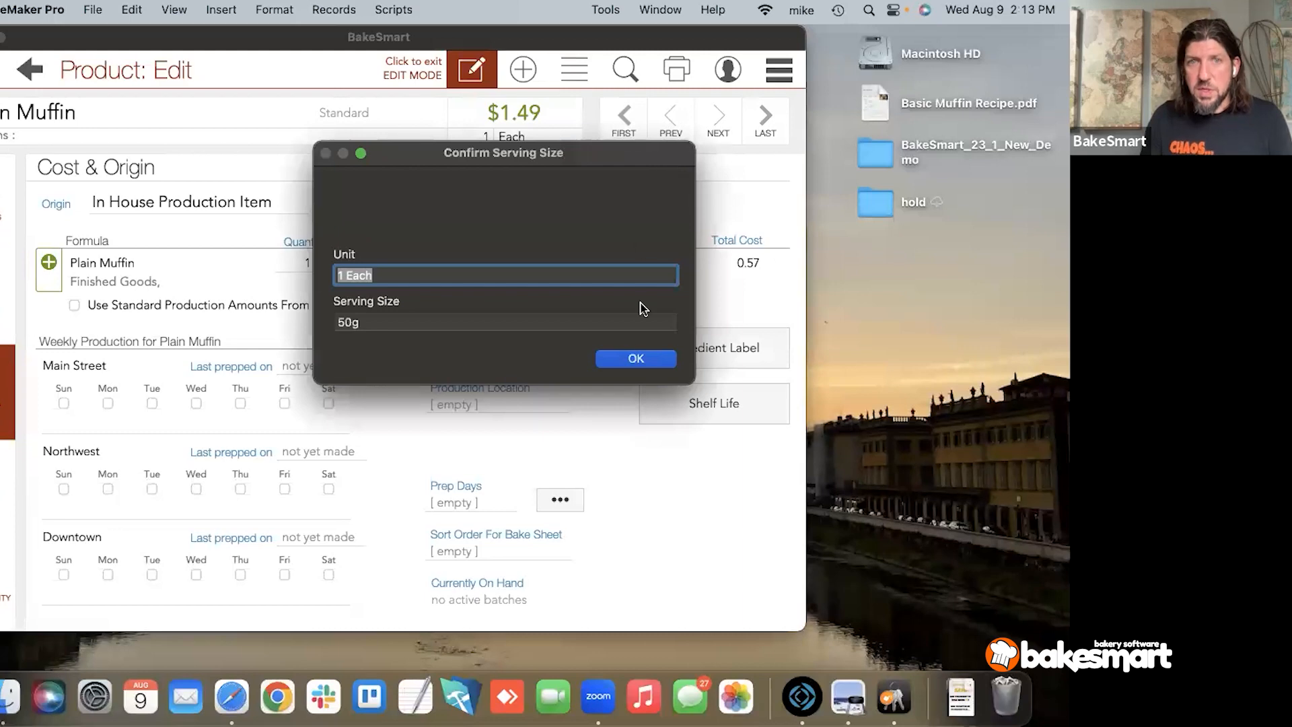
click(636, 359)
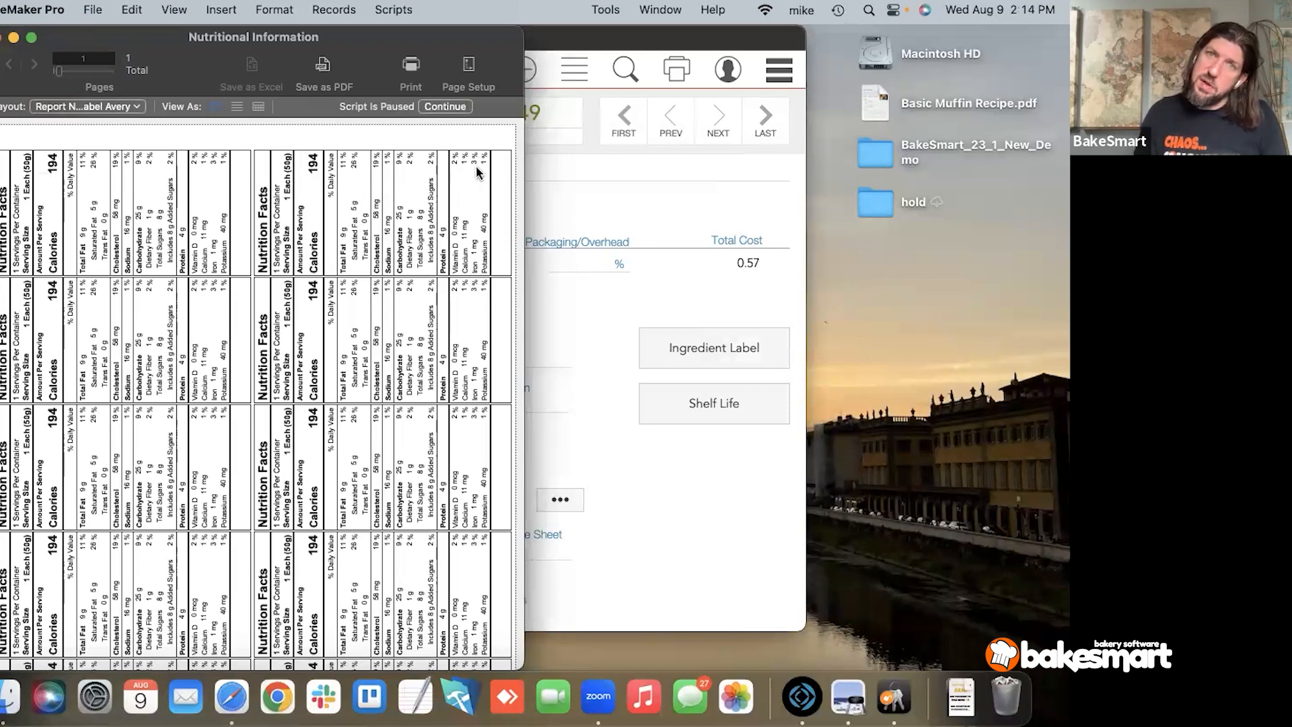
click(434, 108)
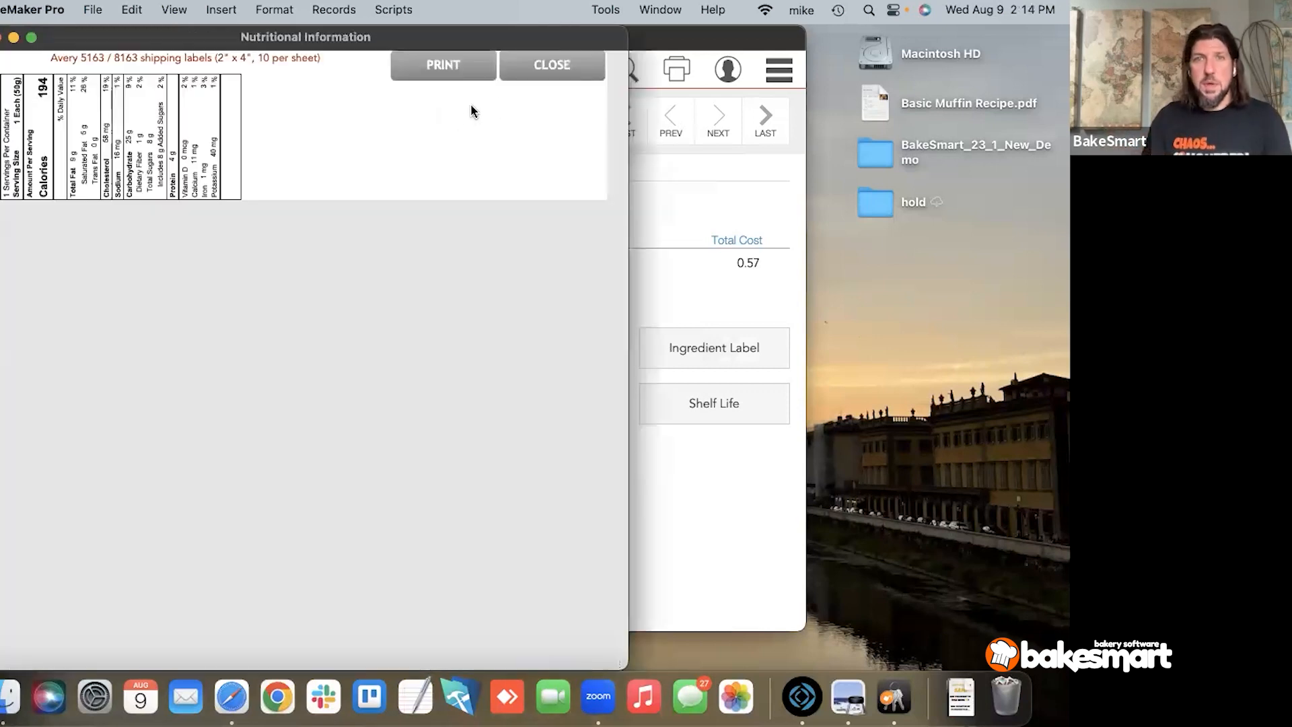
click(526, 71)
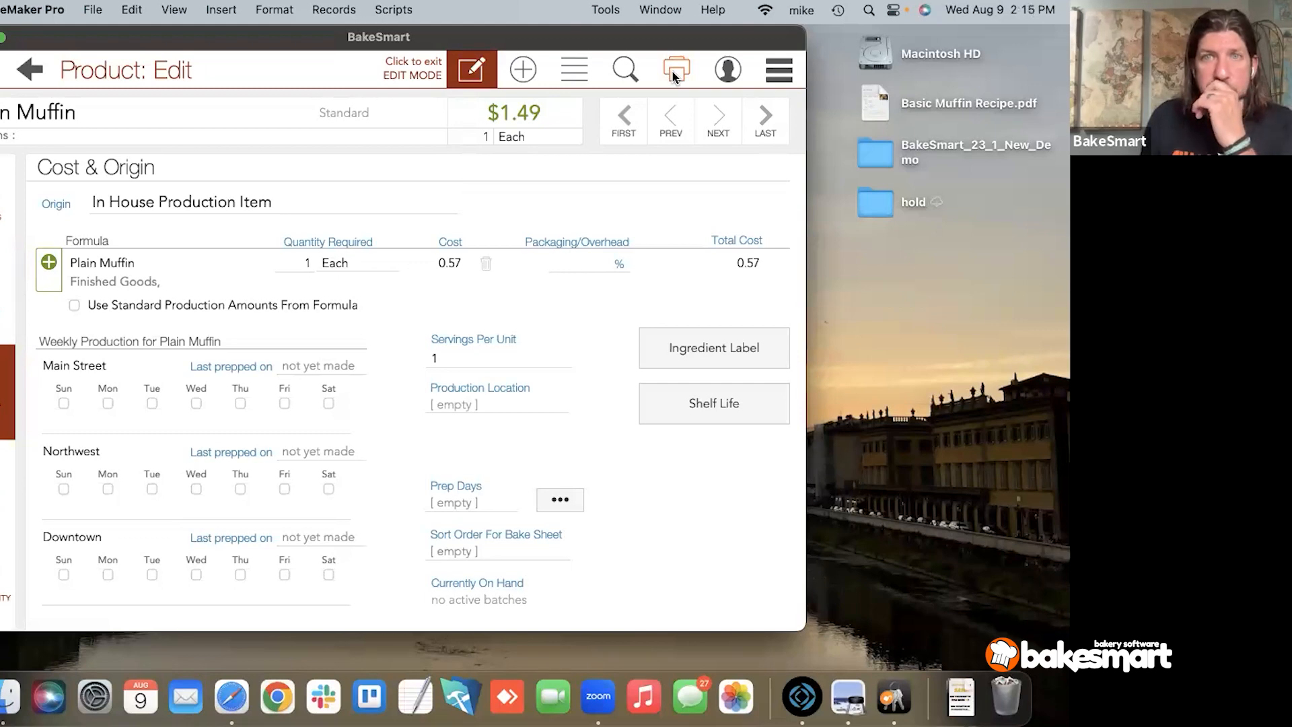
Step: Create a new inventory item named "Muffin Mix" in the Baking Supplies category
click(780, 69)
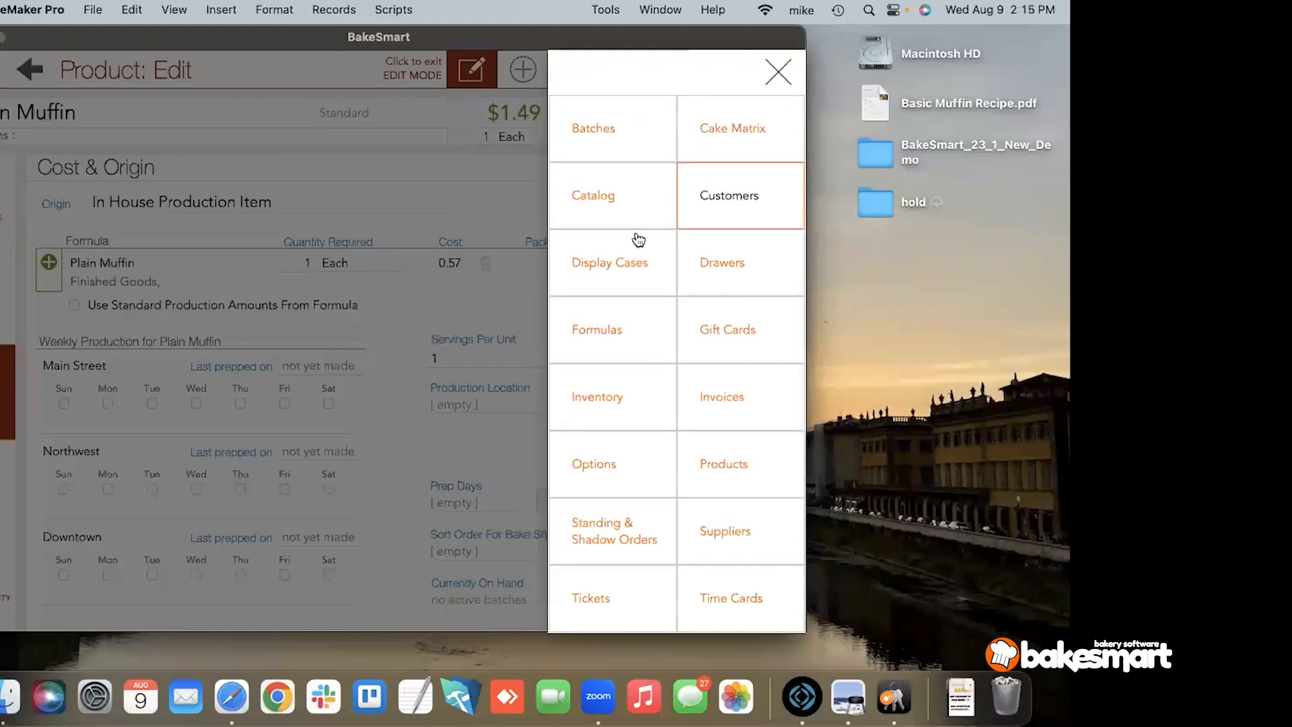
click(570, 412)
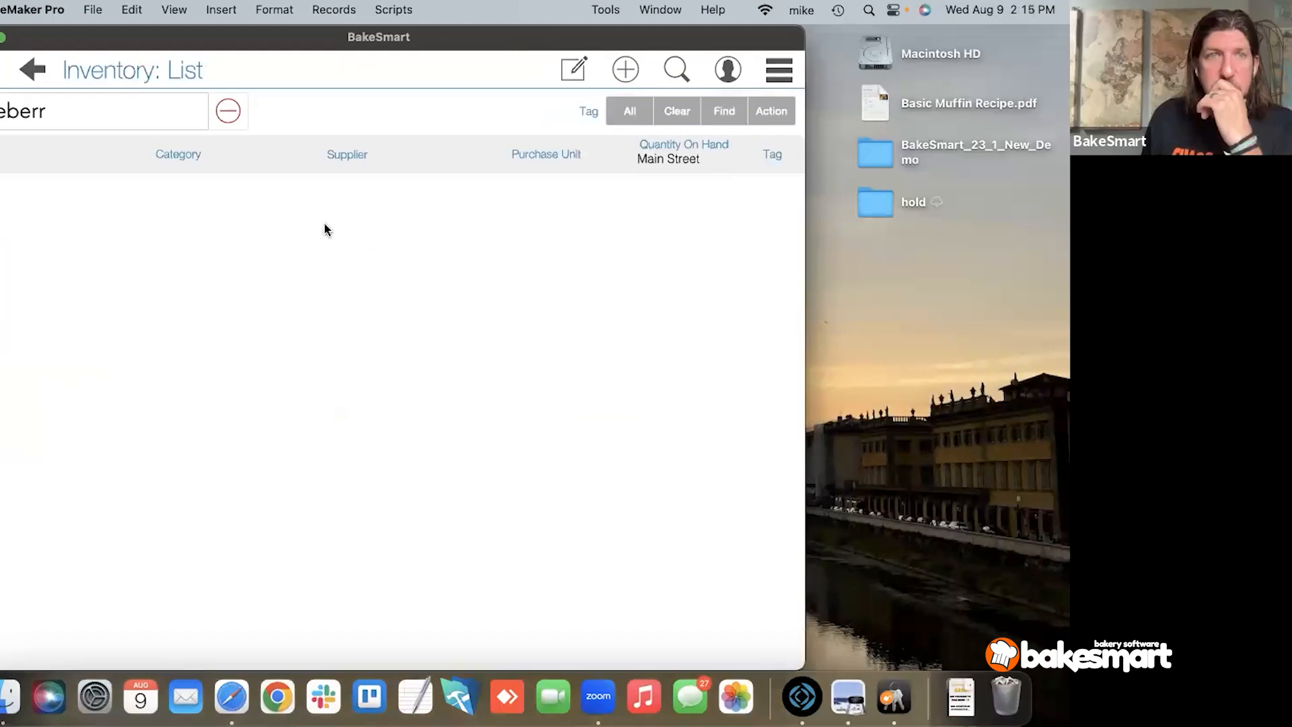
click(625, 69)
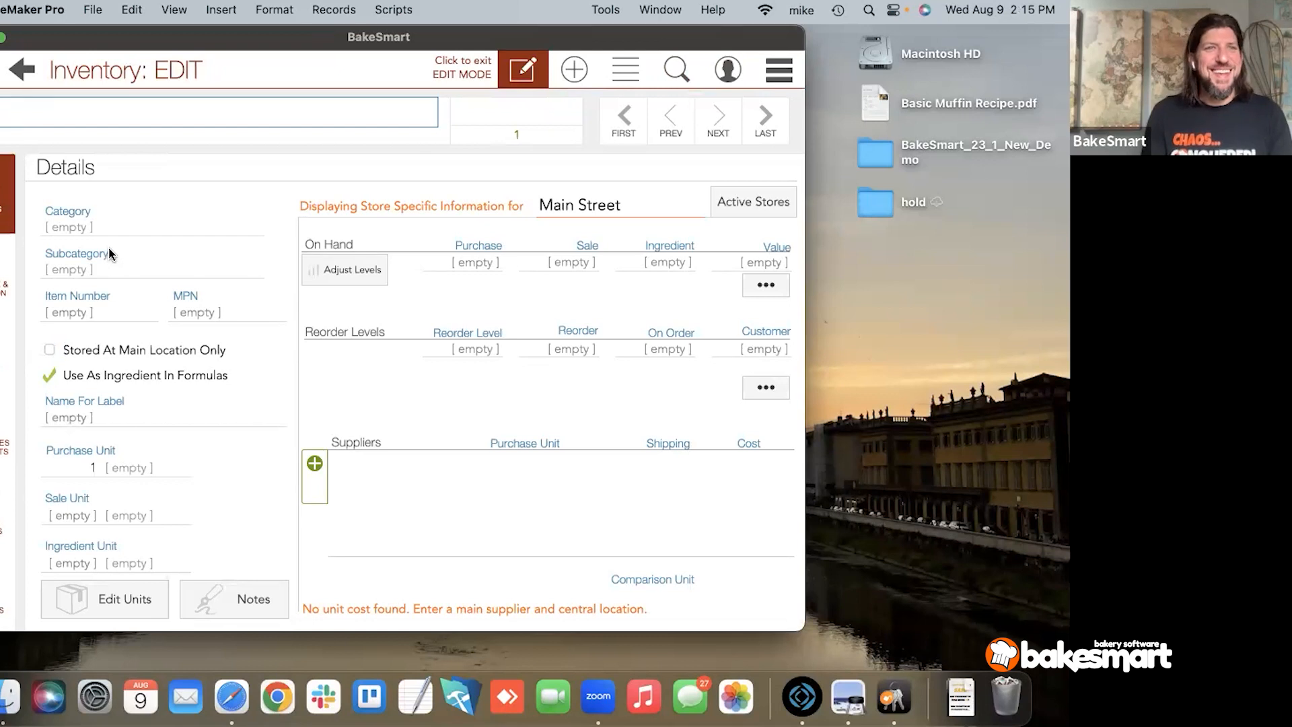
text(Muffin Mix)
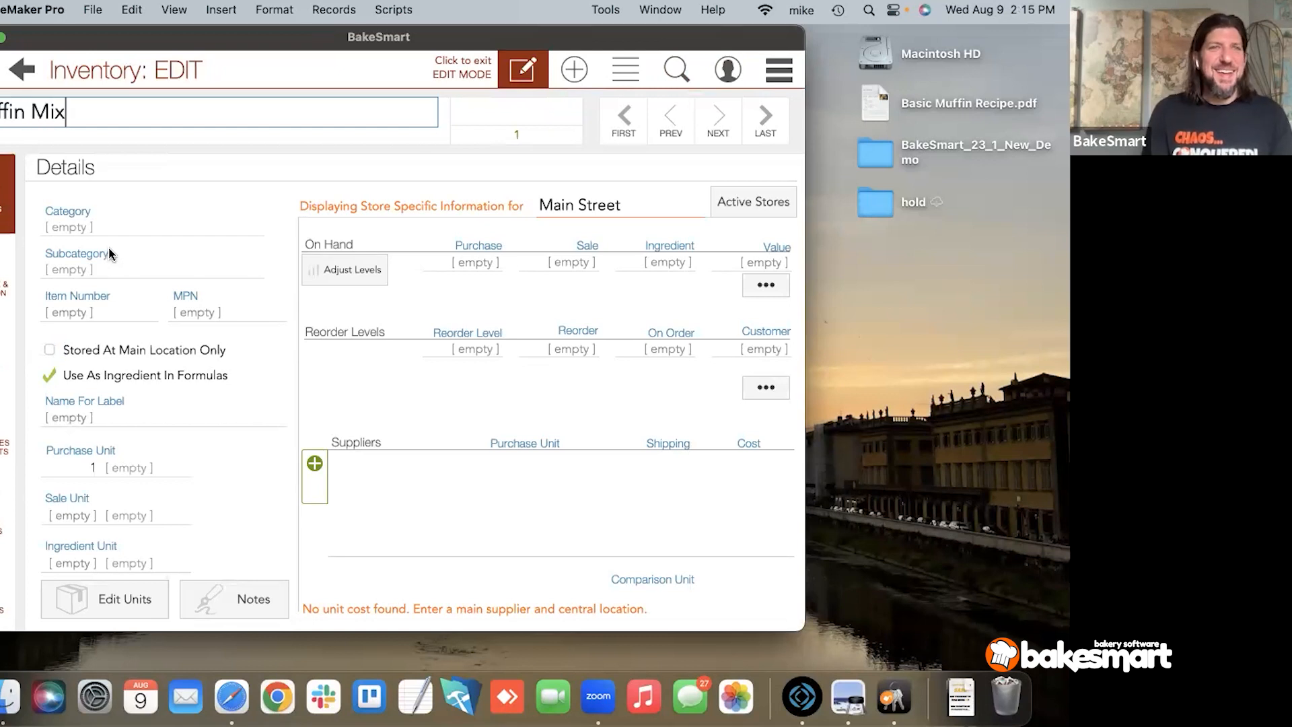
key(Tab)
click(115, 227)
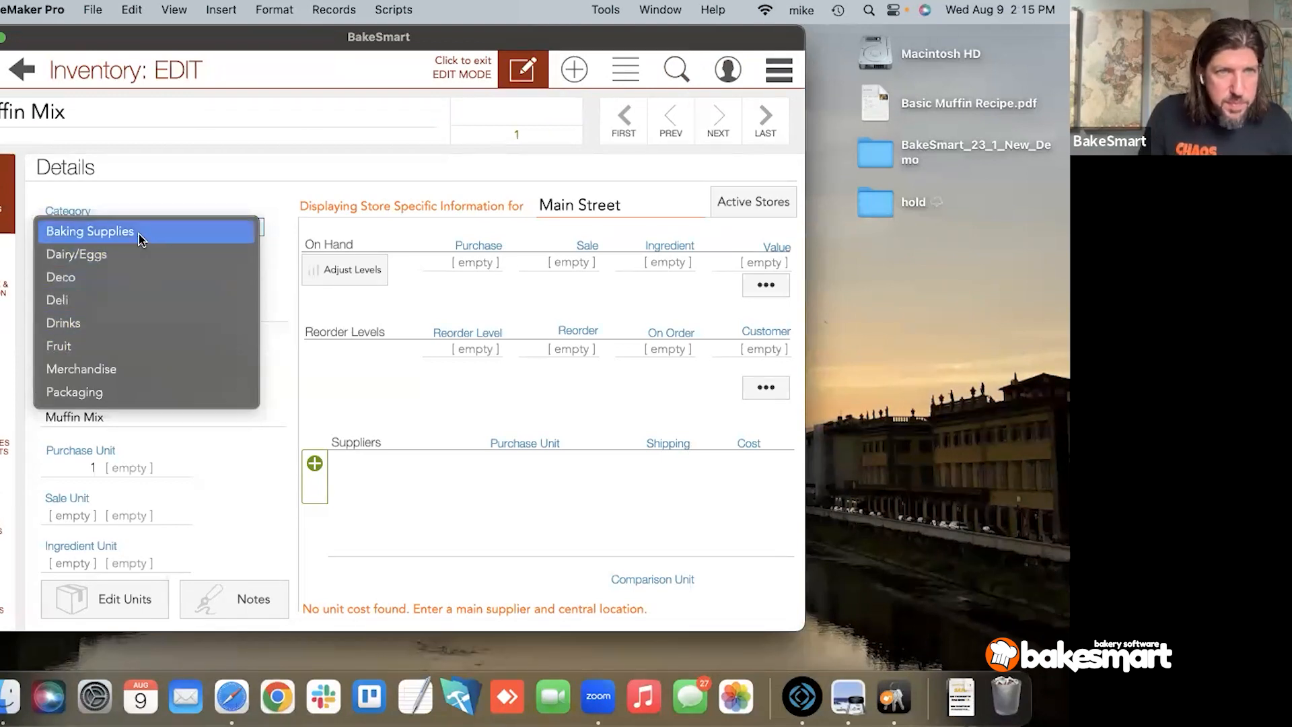
click(138, 232)
click(128, 267)
click(125, 336)
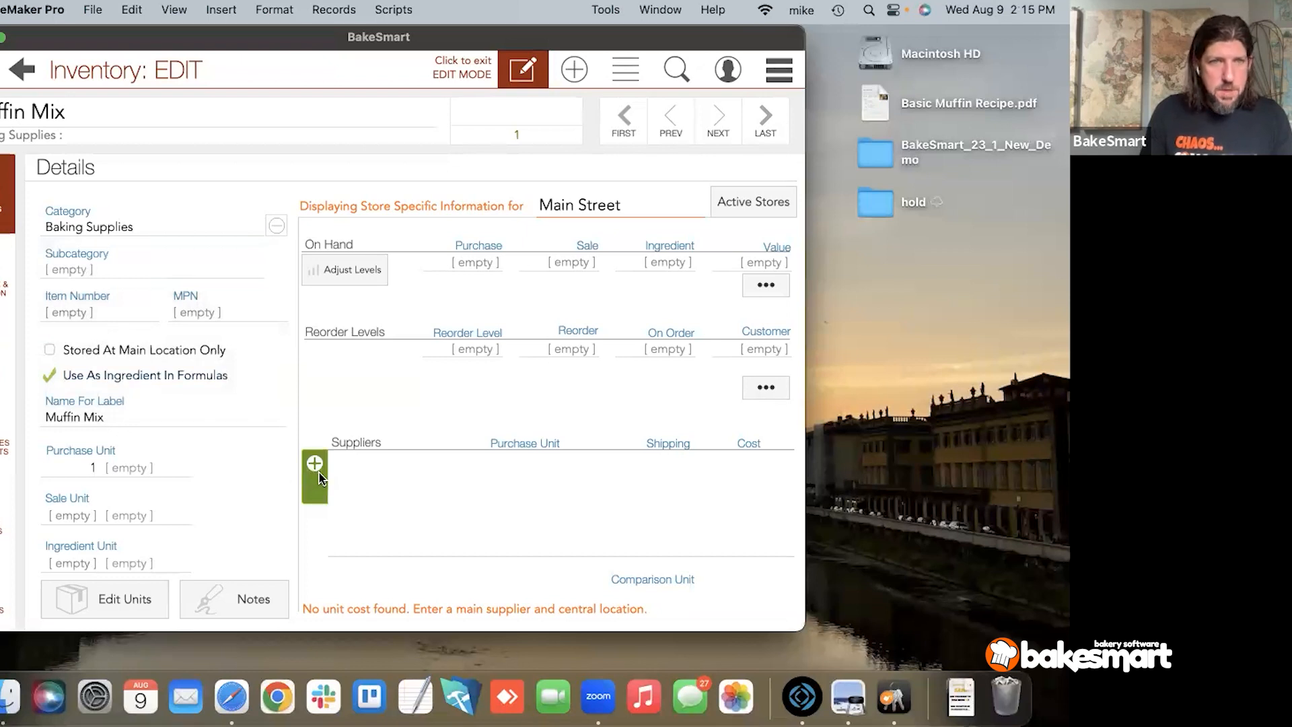
Step: Change the Muffin Mix item's label name to "Muffin Mix (flour, sugar, baking powder, etc.)"
click(119, 419)
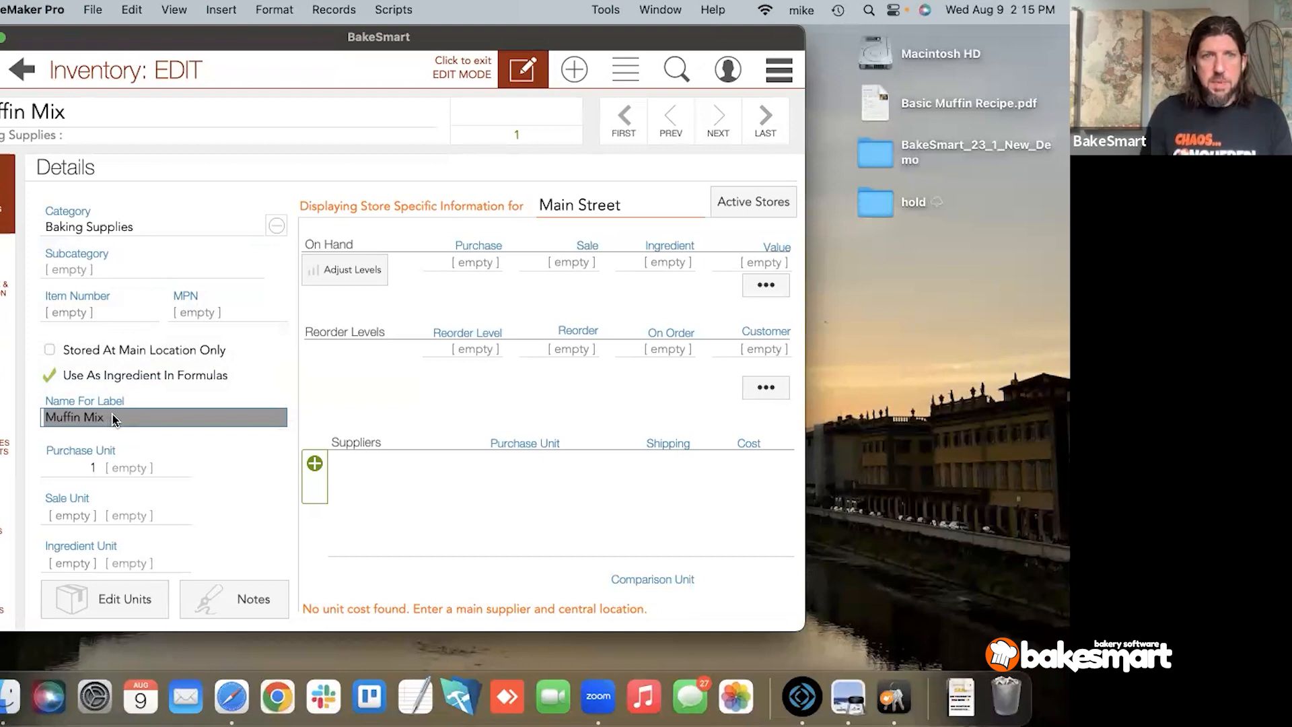
key(BackSpace)
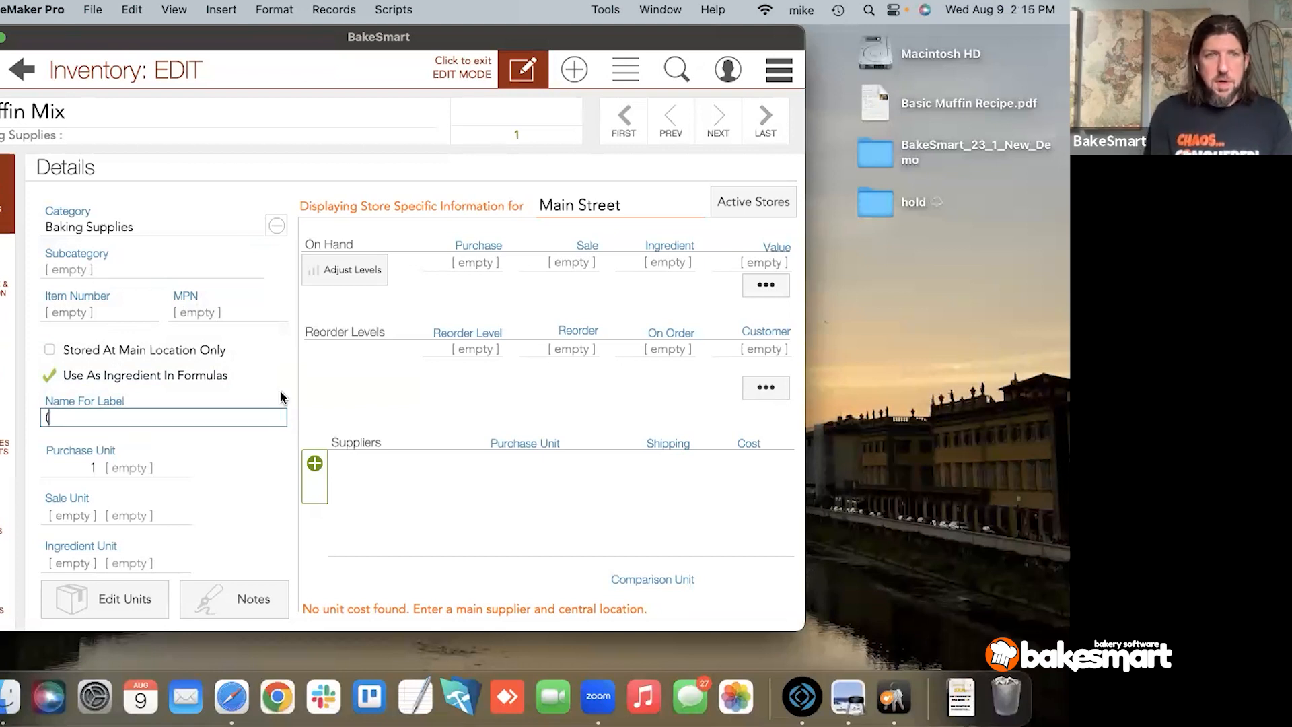
text((flour,)
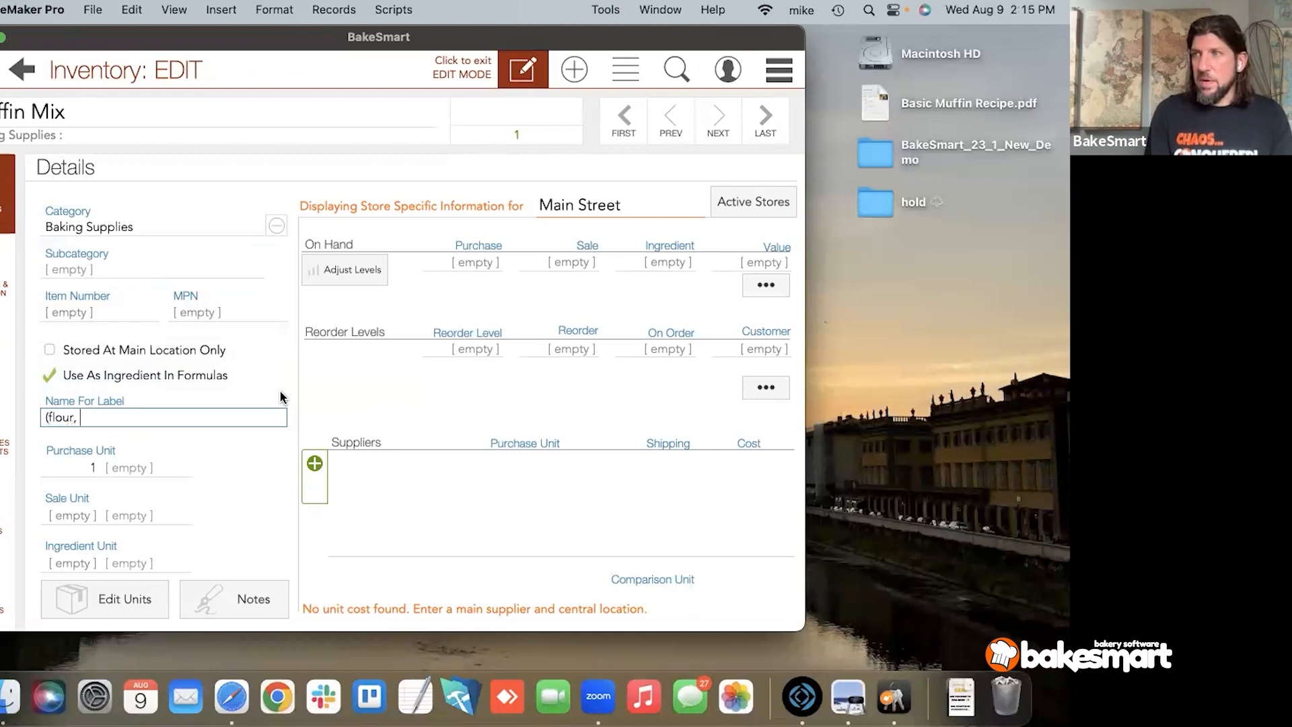
text( sugar, )
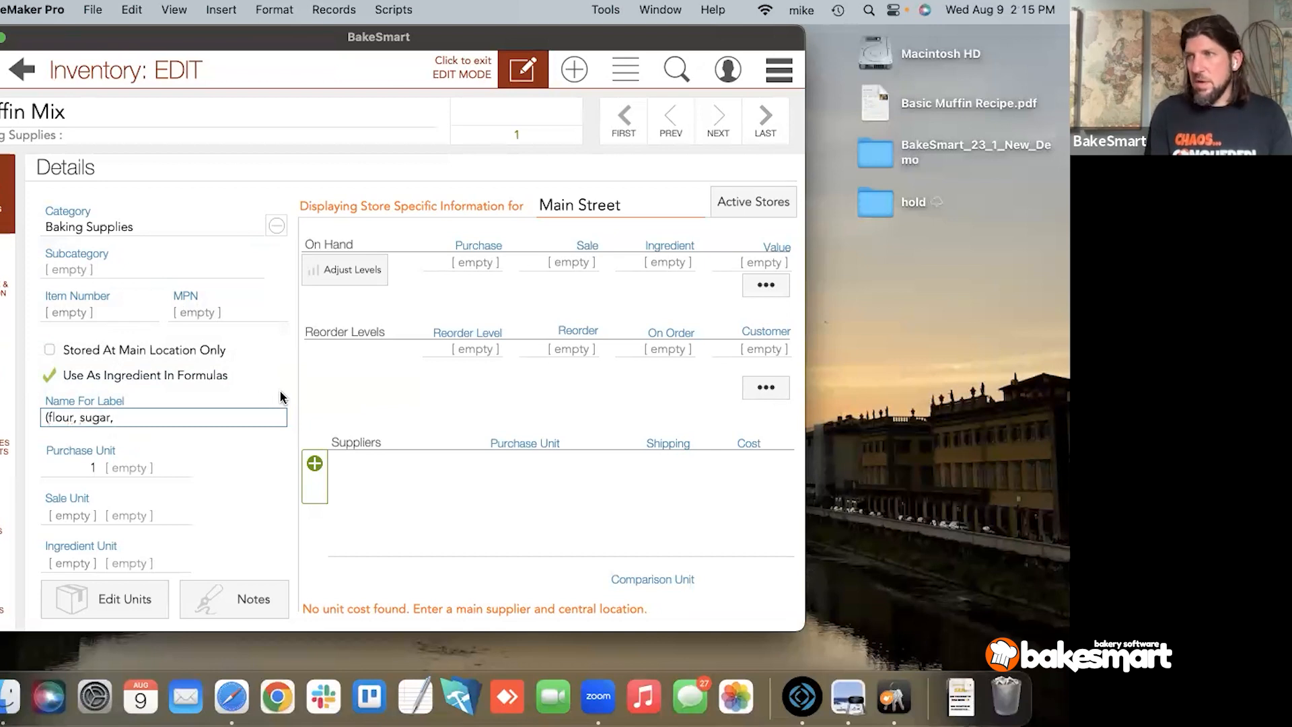
text(baking)
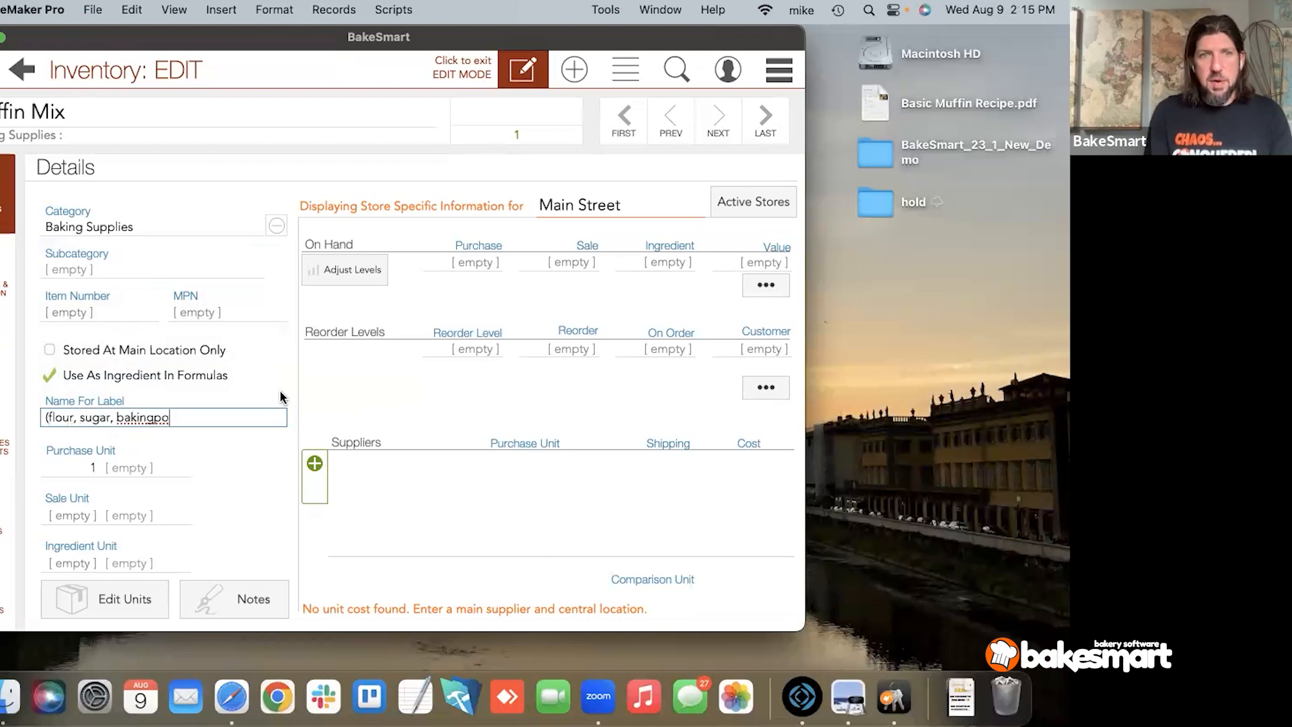
text( powder)
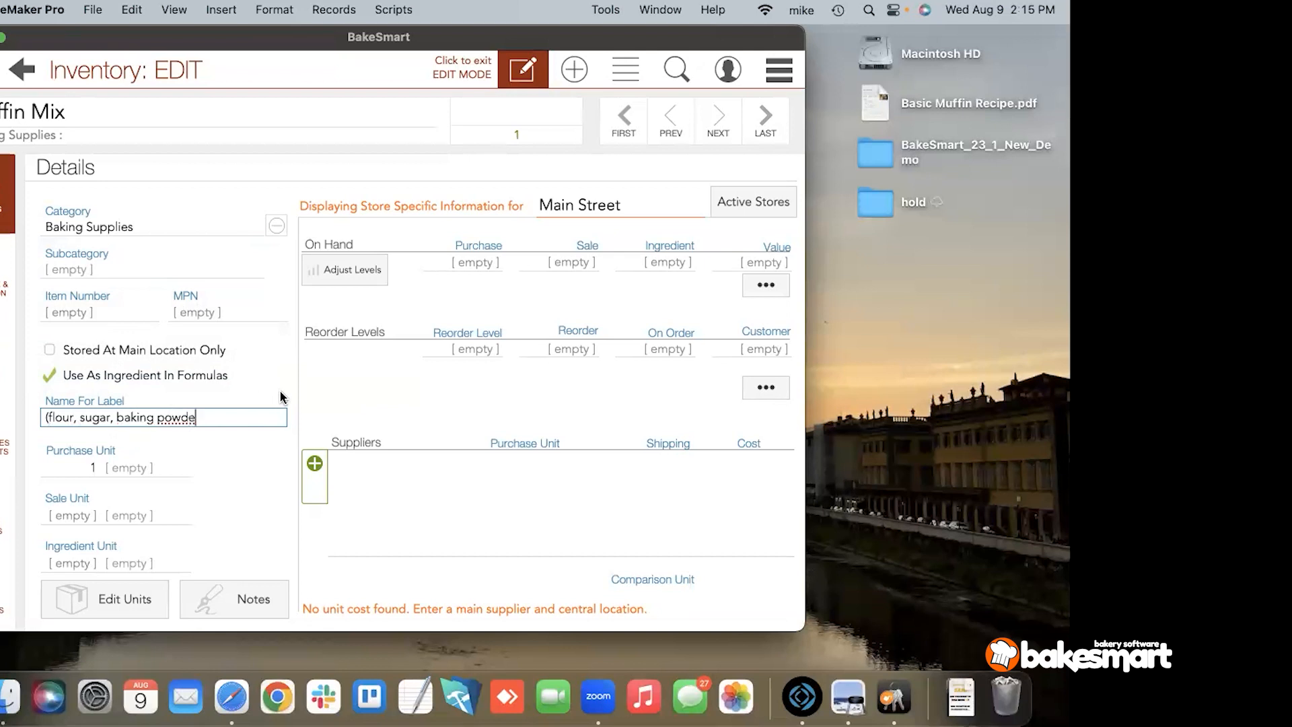
key(super+Left)
text(Muffin Mix)
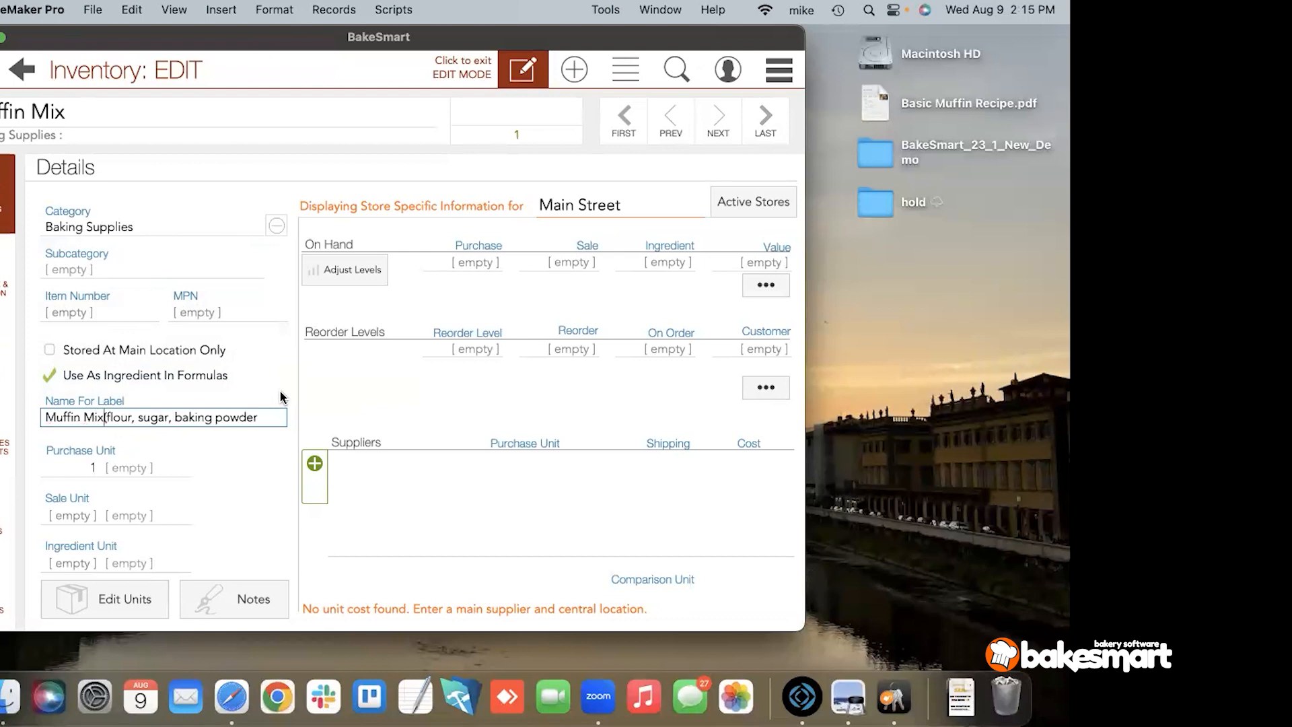
key(super+Right)
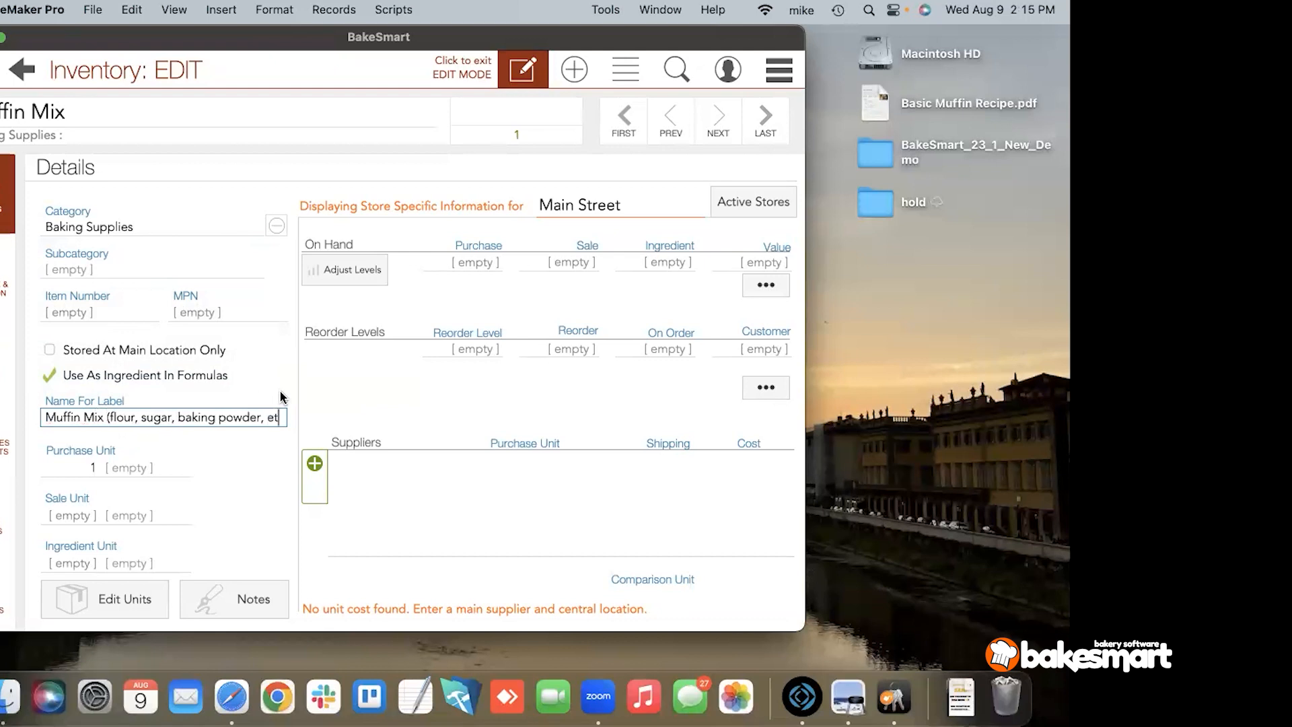
text(, etc.))
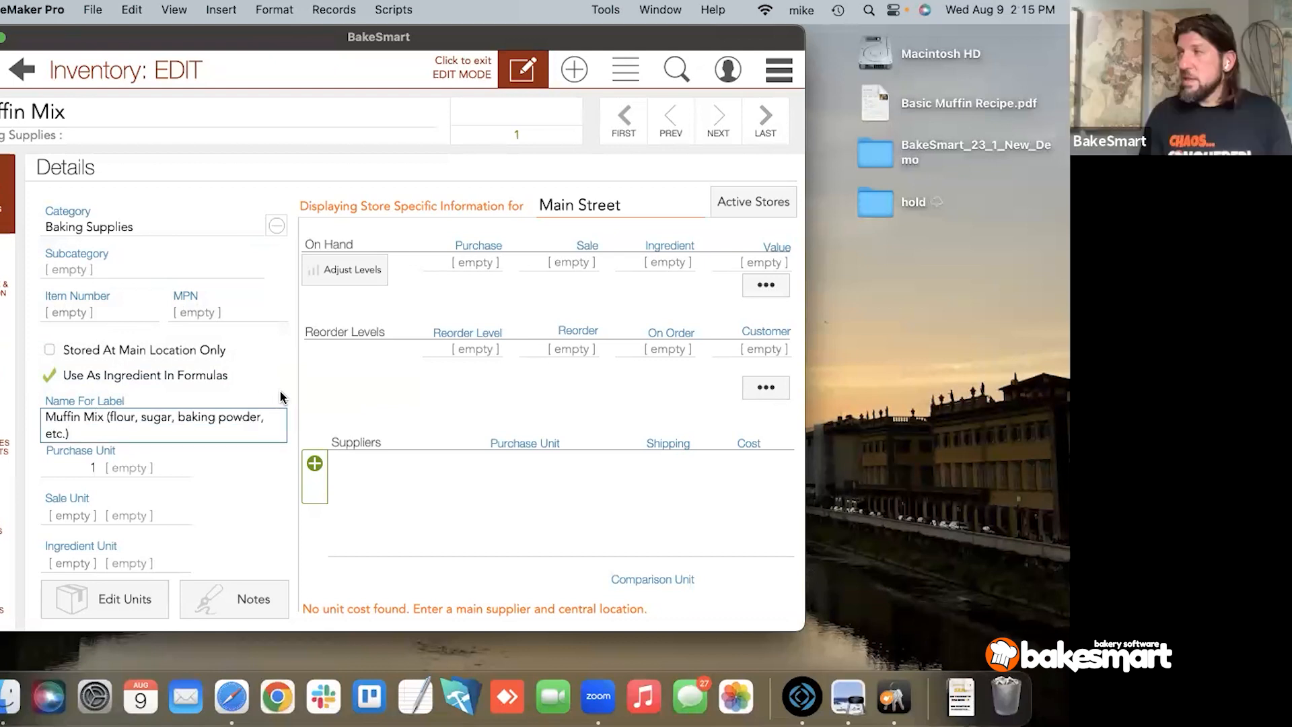
click(245, 393)
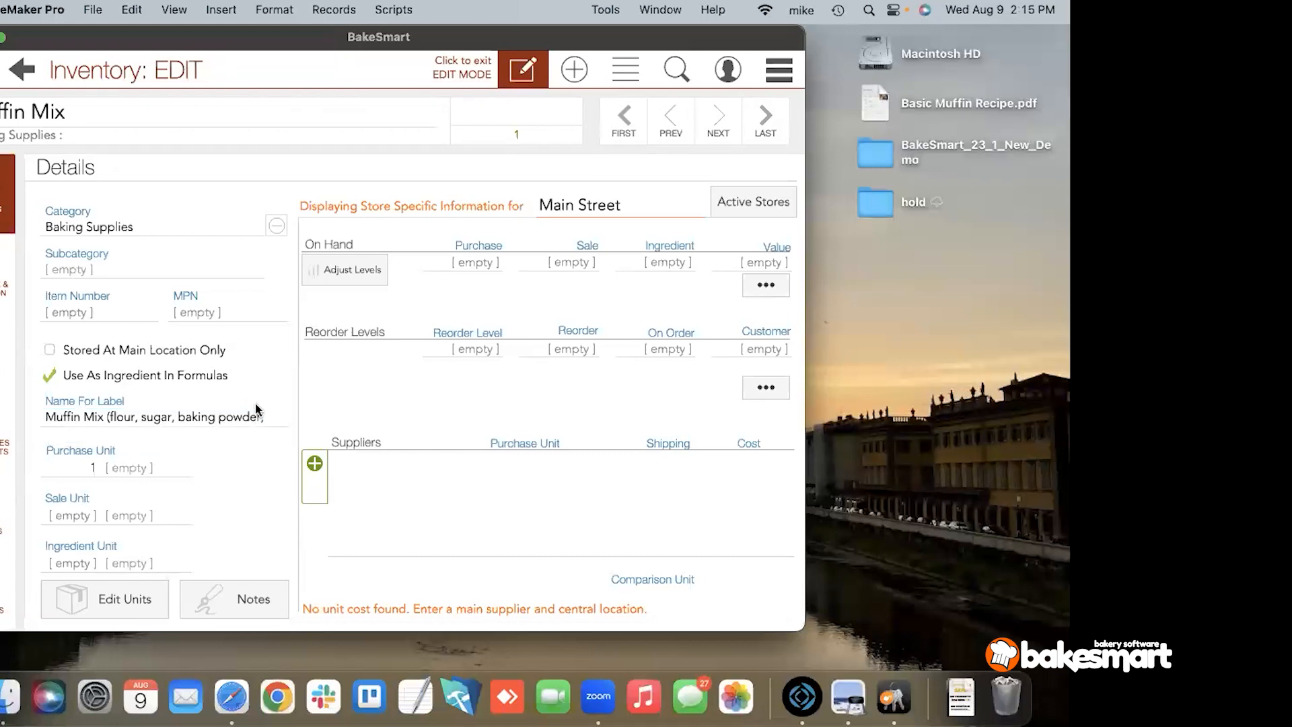
Step: Add MerchSupply Co. as a supplier of Muffin Mix, including it for the other stores
click(313, 466)
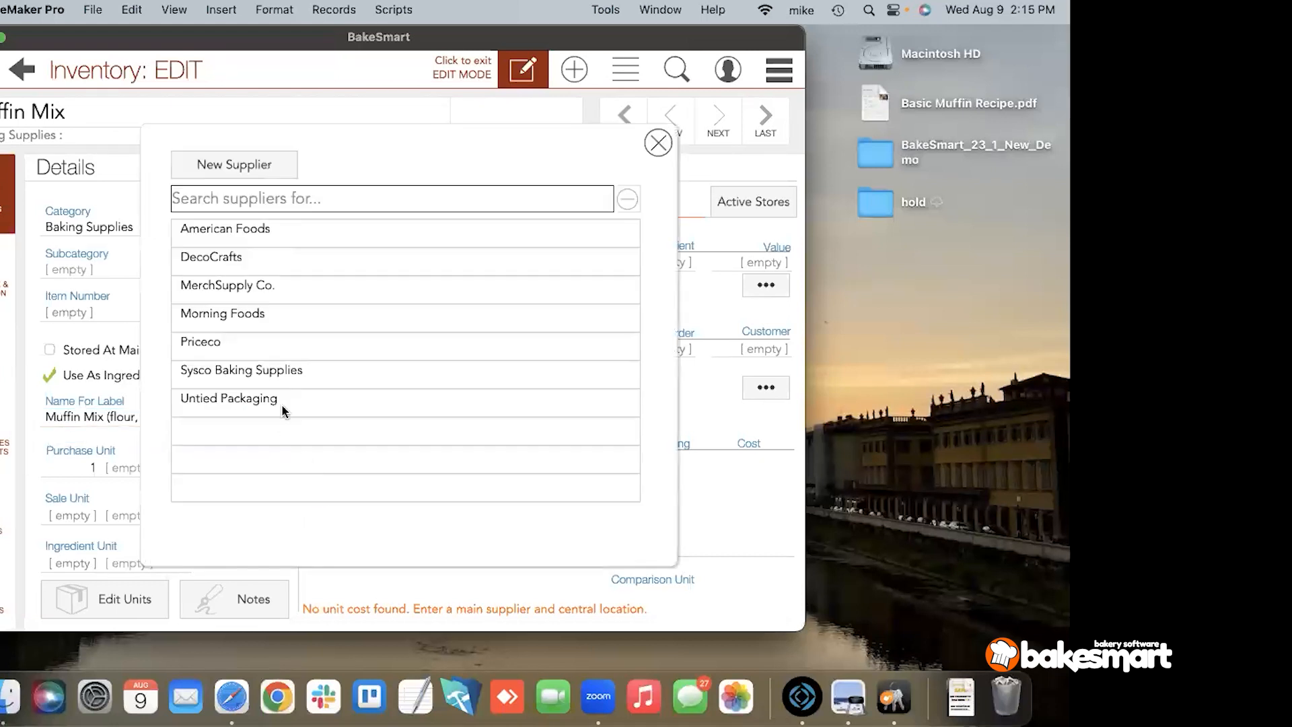
click(223, 300)
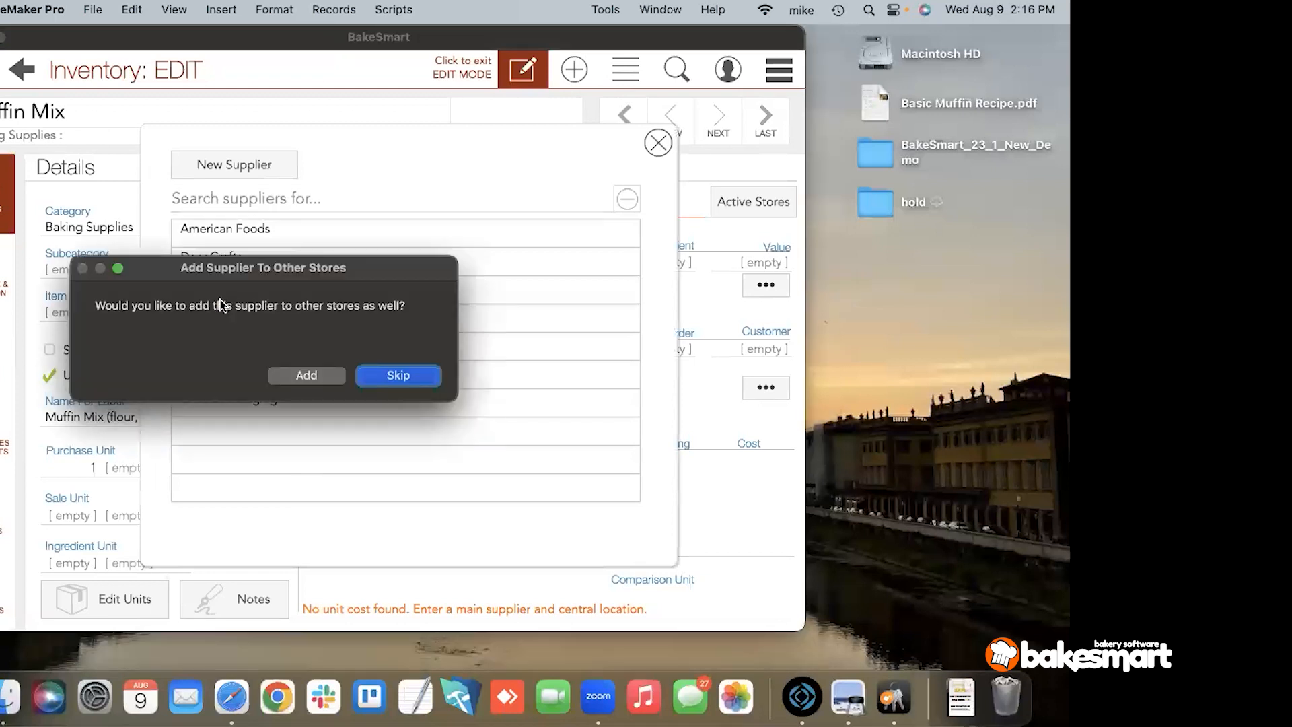
click(318, 376)
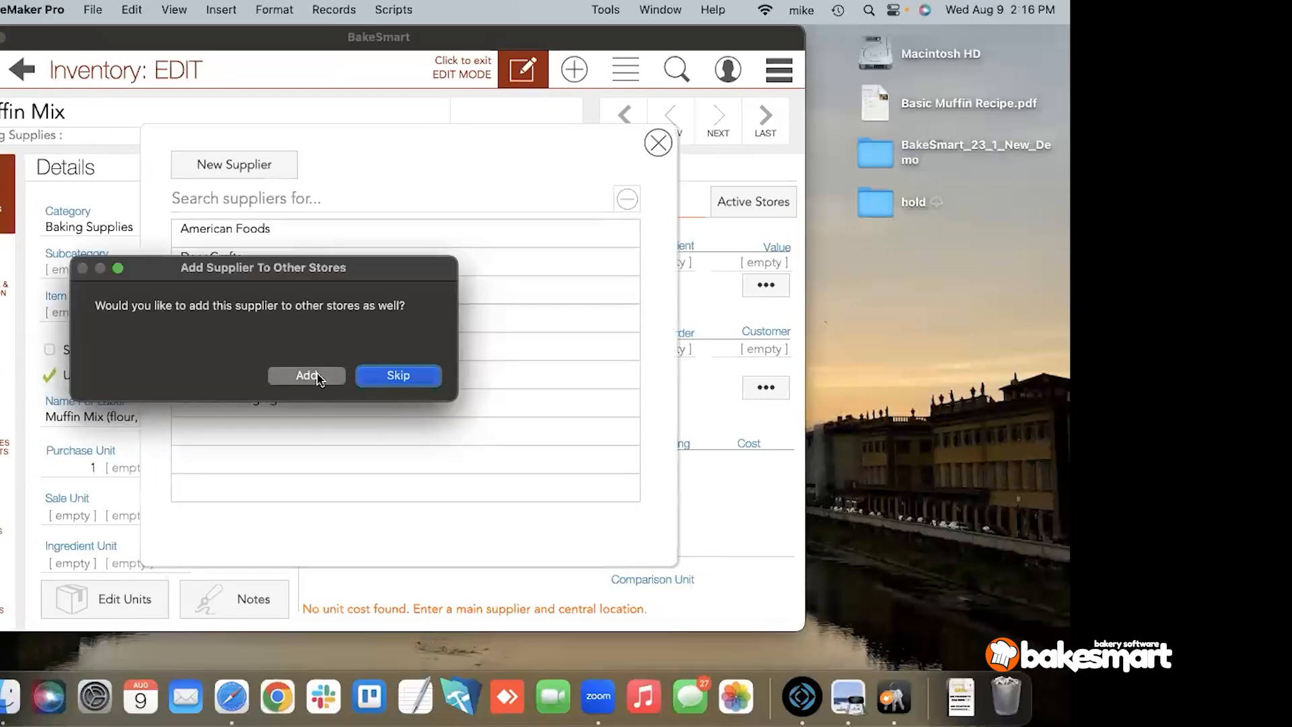
click(516, 428)
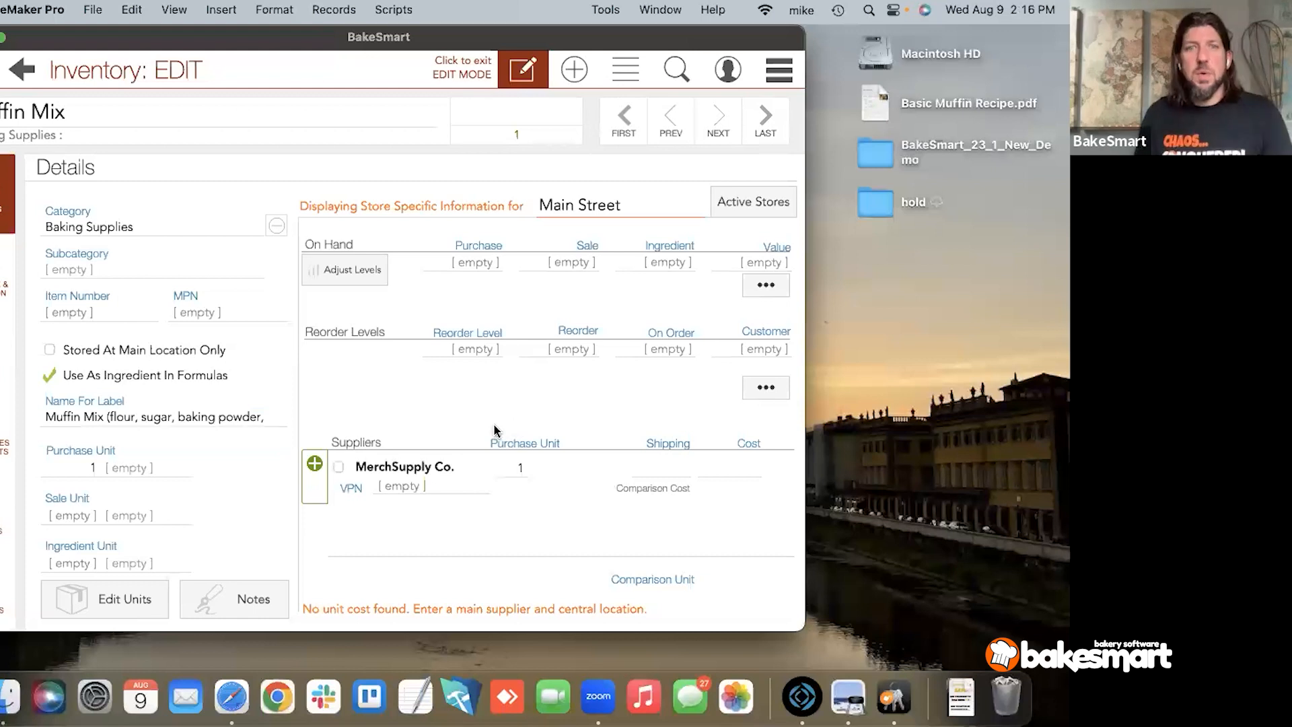
Step: Mark MerchSupply Co. as the main supplier with purchase unit Bag (25lb) and a cost of 40
click(338, 466)
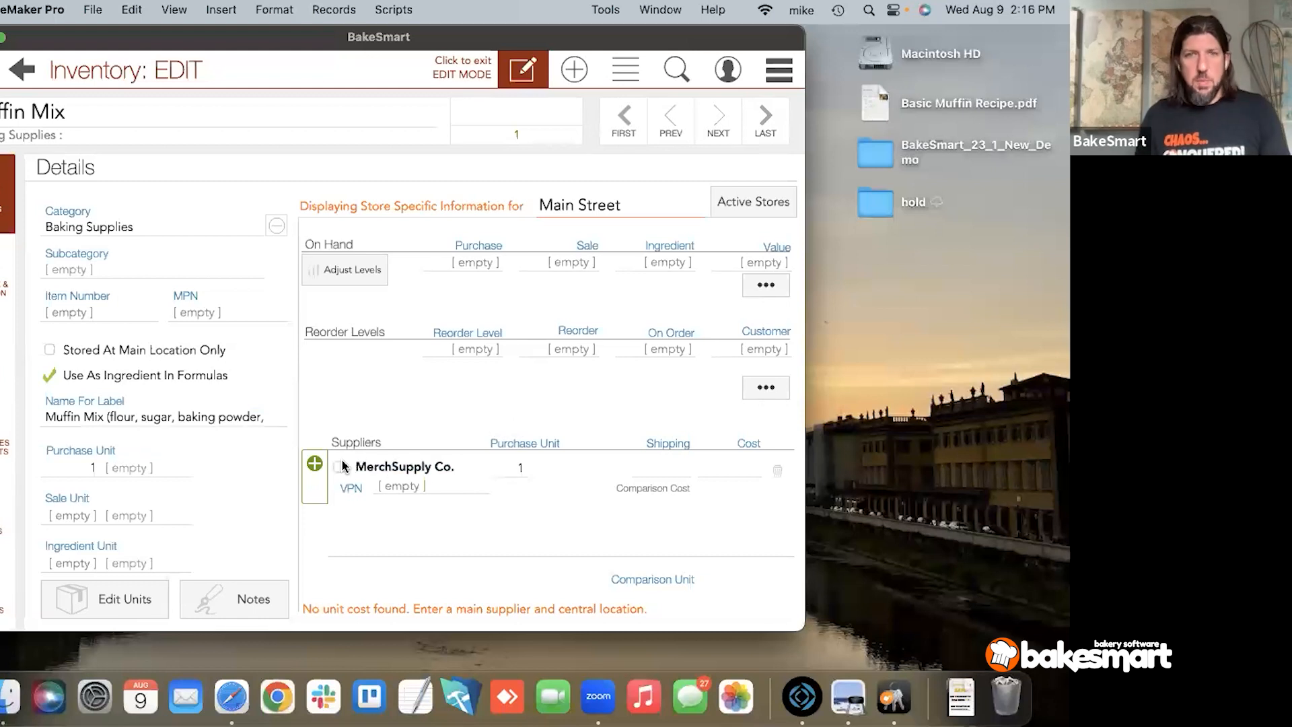
click(576, 465)
click(737, 469)
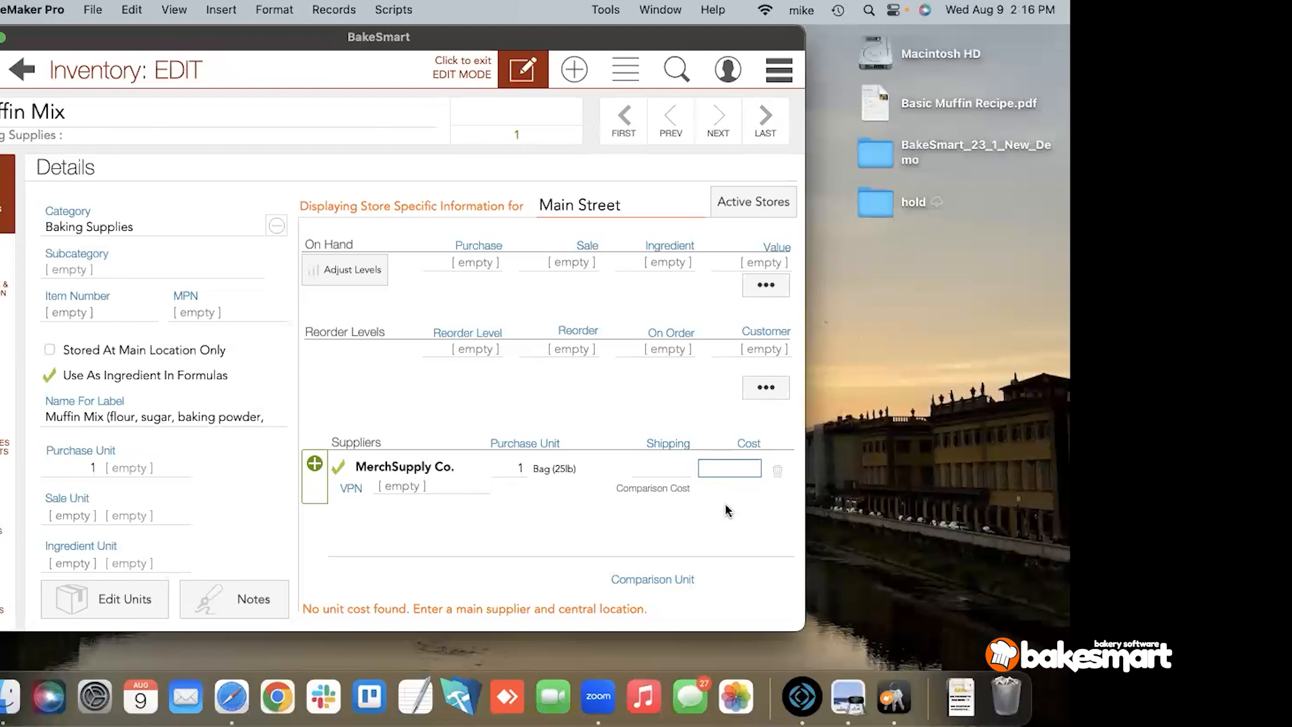
text(40)
click(685, 440)
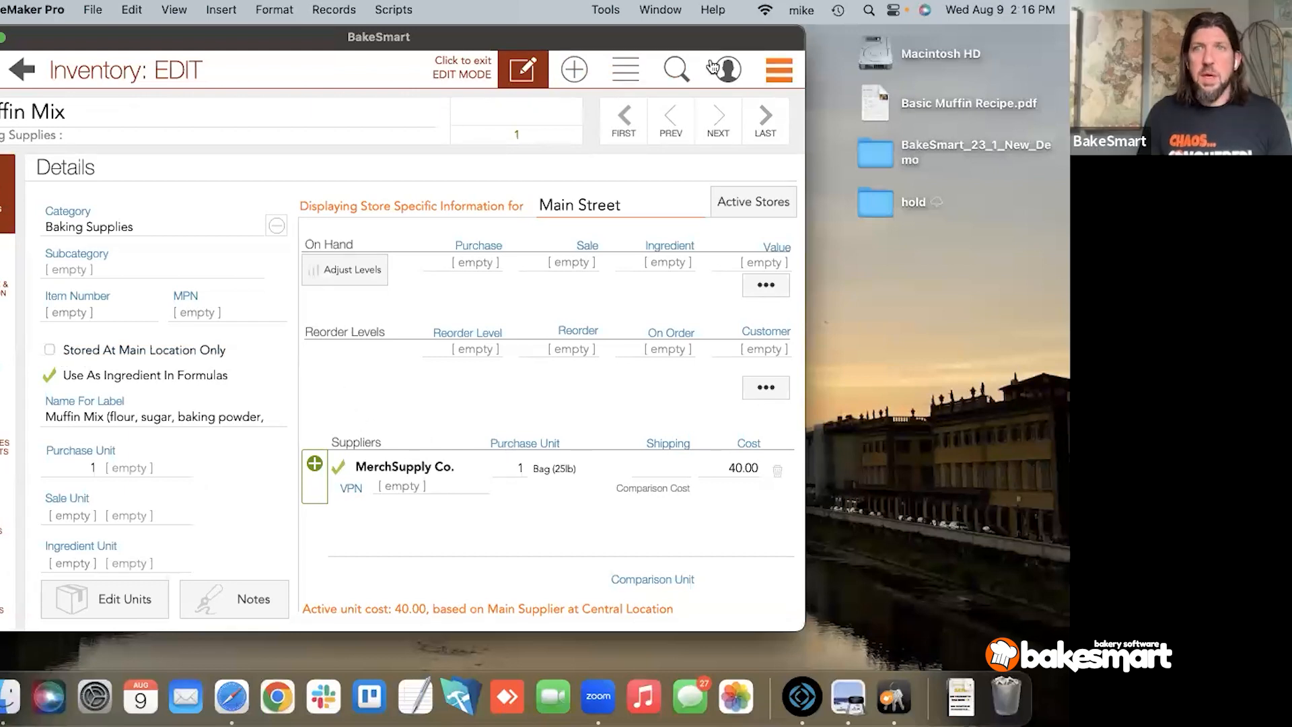
Step: Create a new formula named "Blueberry Muffins" in the Finished Goods category
click(778, 69)
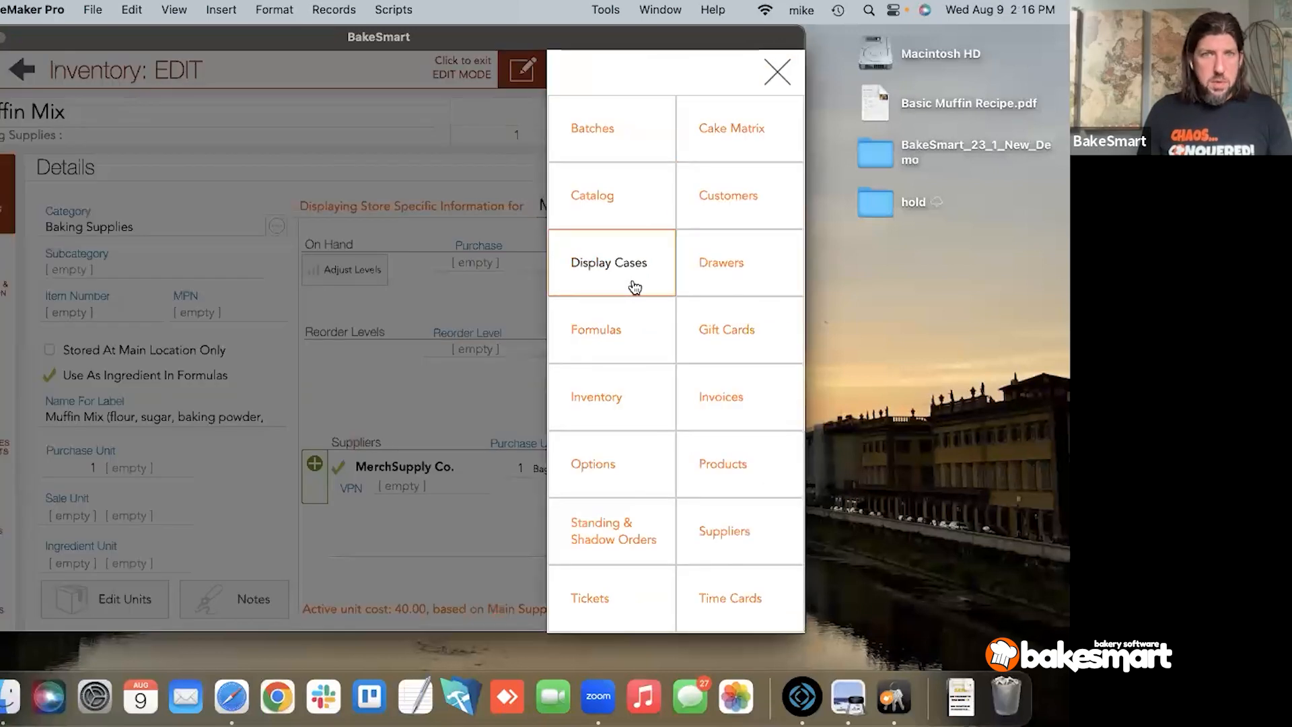
click(633, 314)
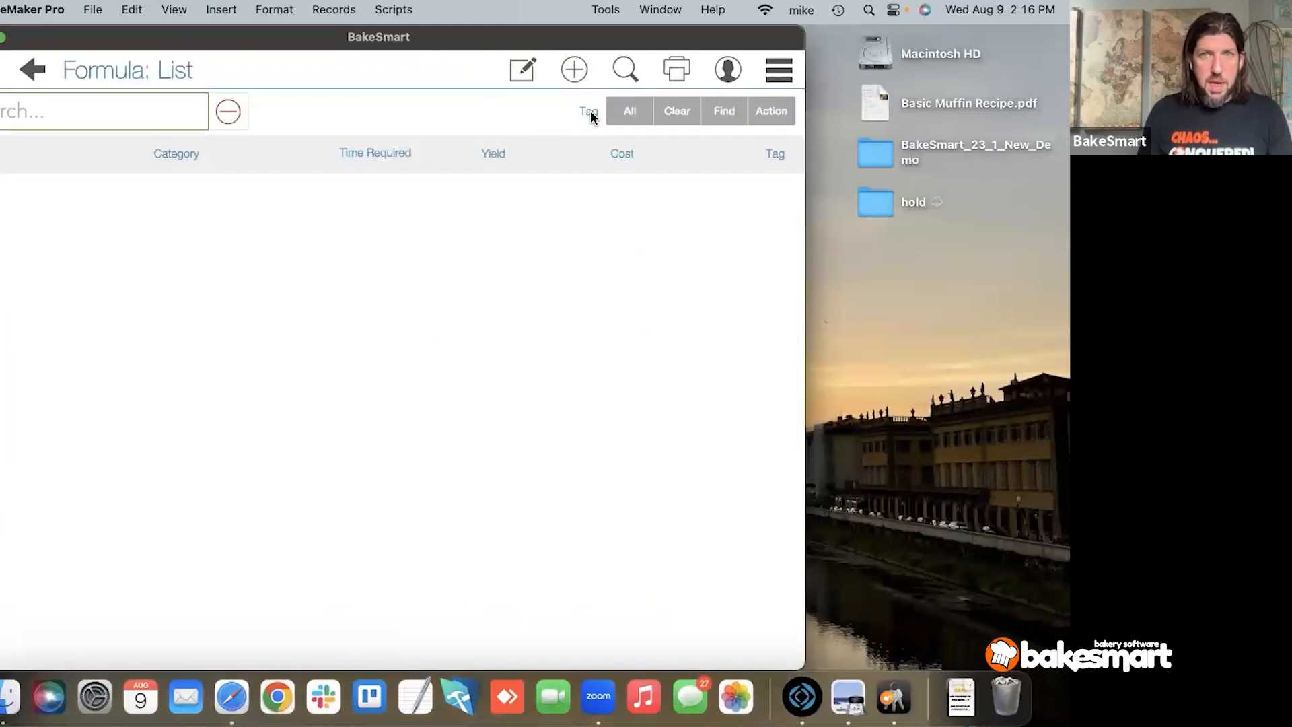
click(574, 69)
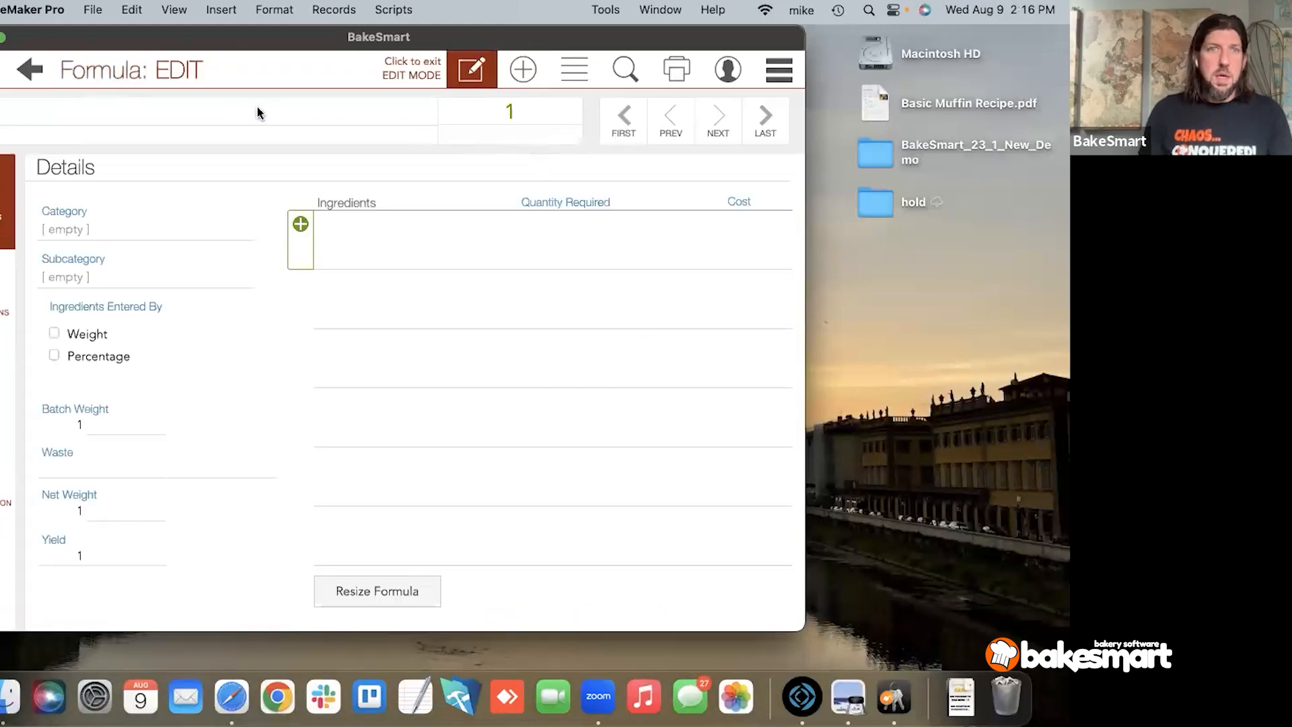
click(228, 106)
text(Blueberry Muffins)
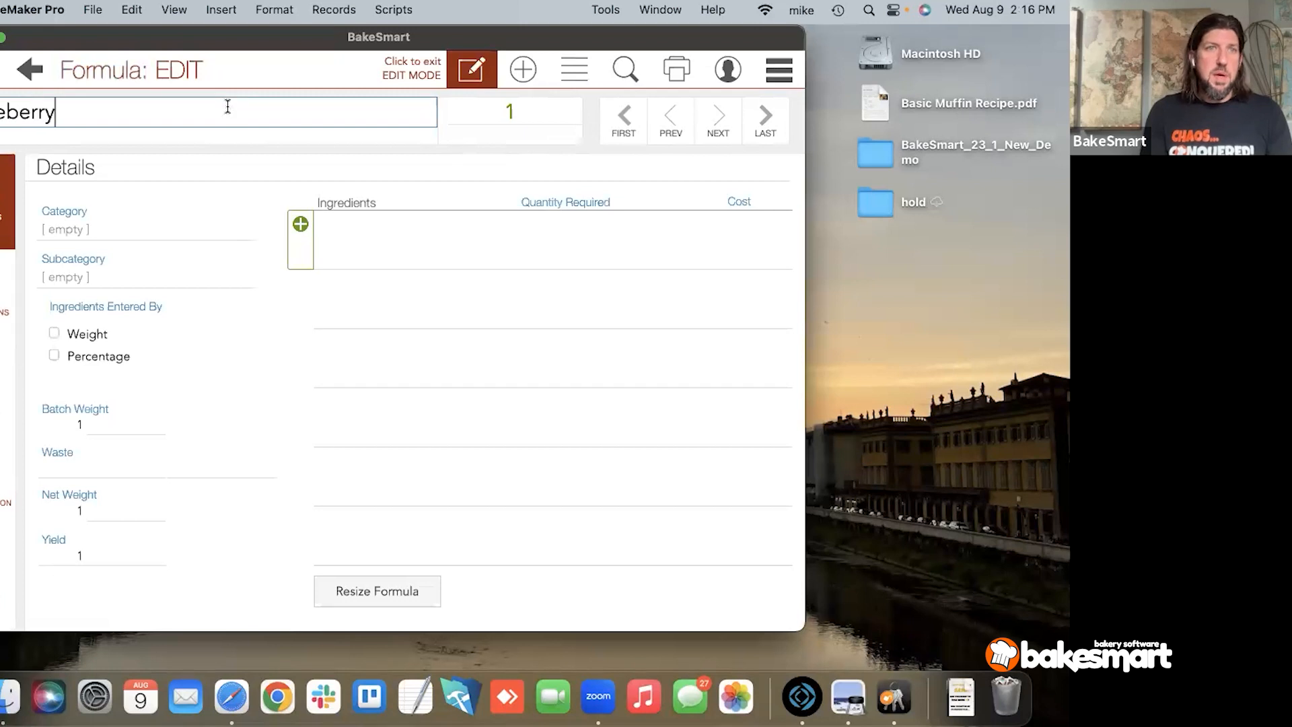
key(Tab)
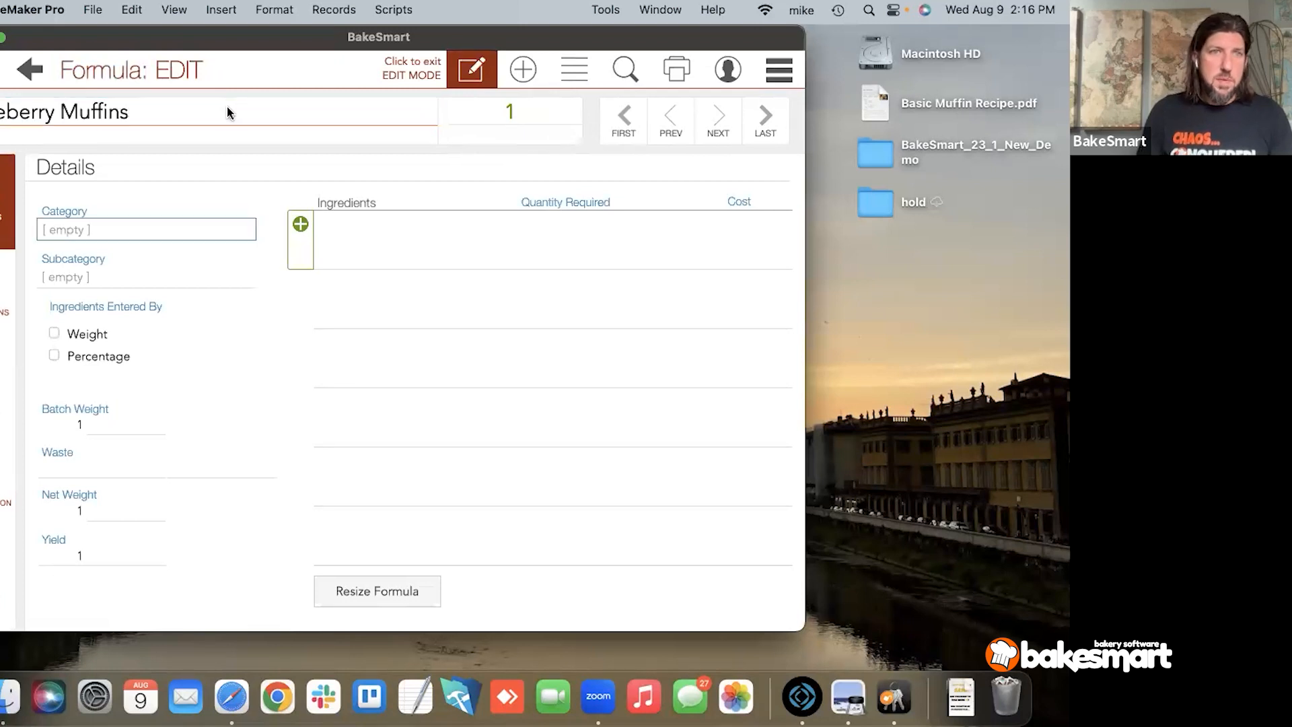
click(159, 229)
click(165, 302)
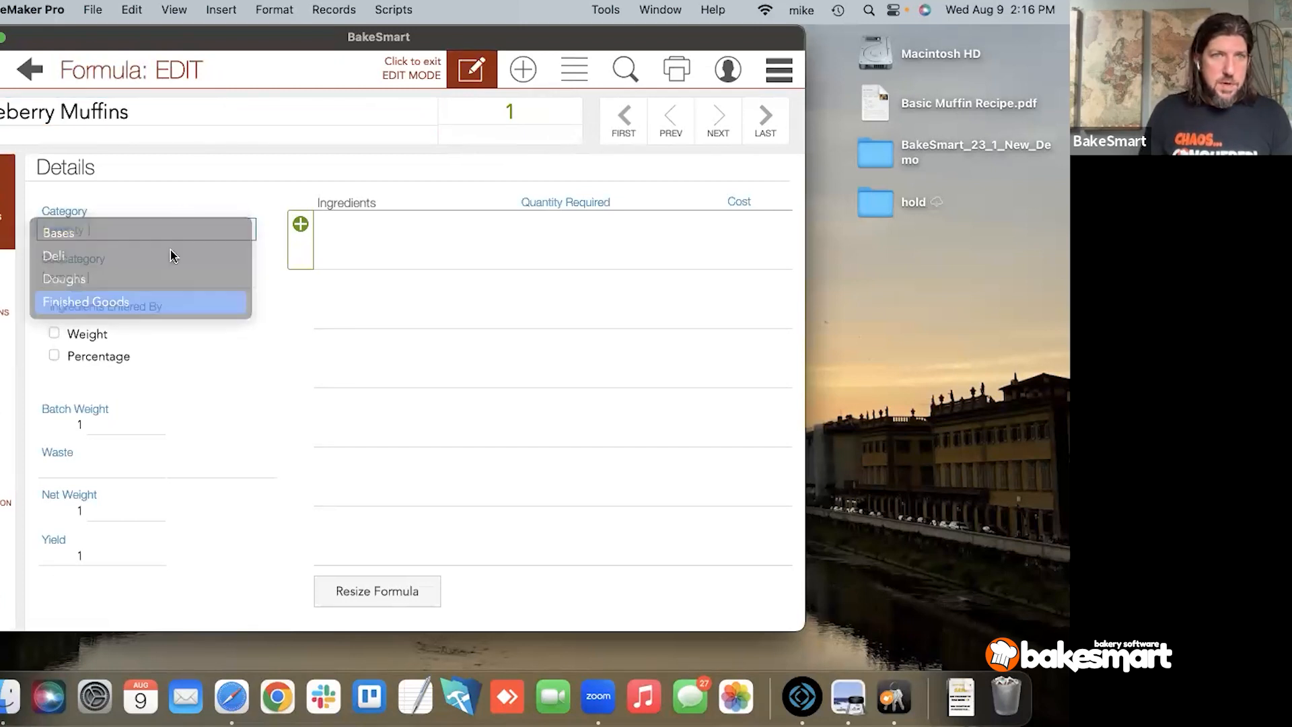
Step: Add Muffin Mix as the formula's first ingredient with a required quantity of 1000 grams
click(303, 232)
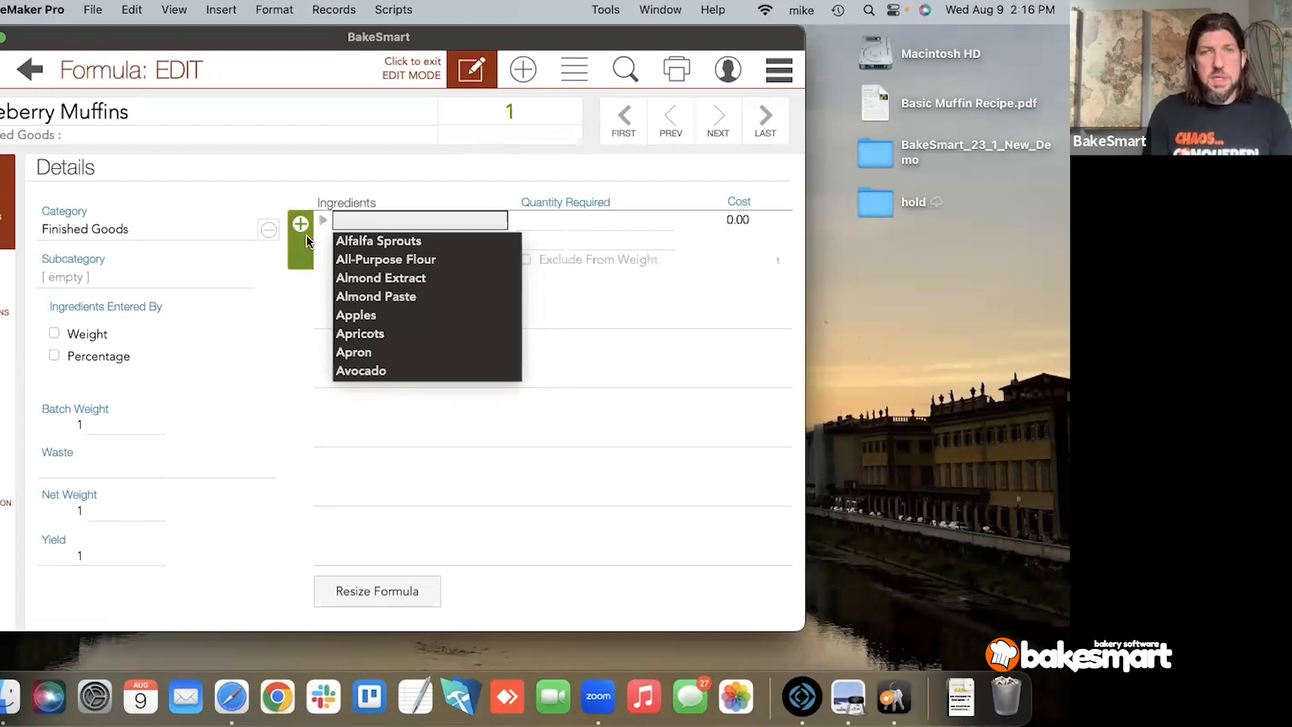
text(mu)
key(Return)
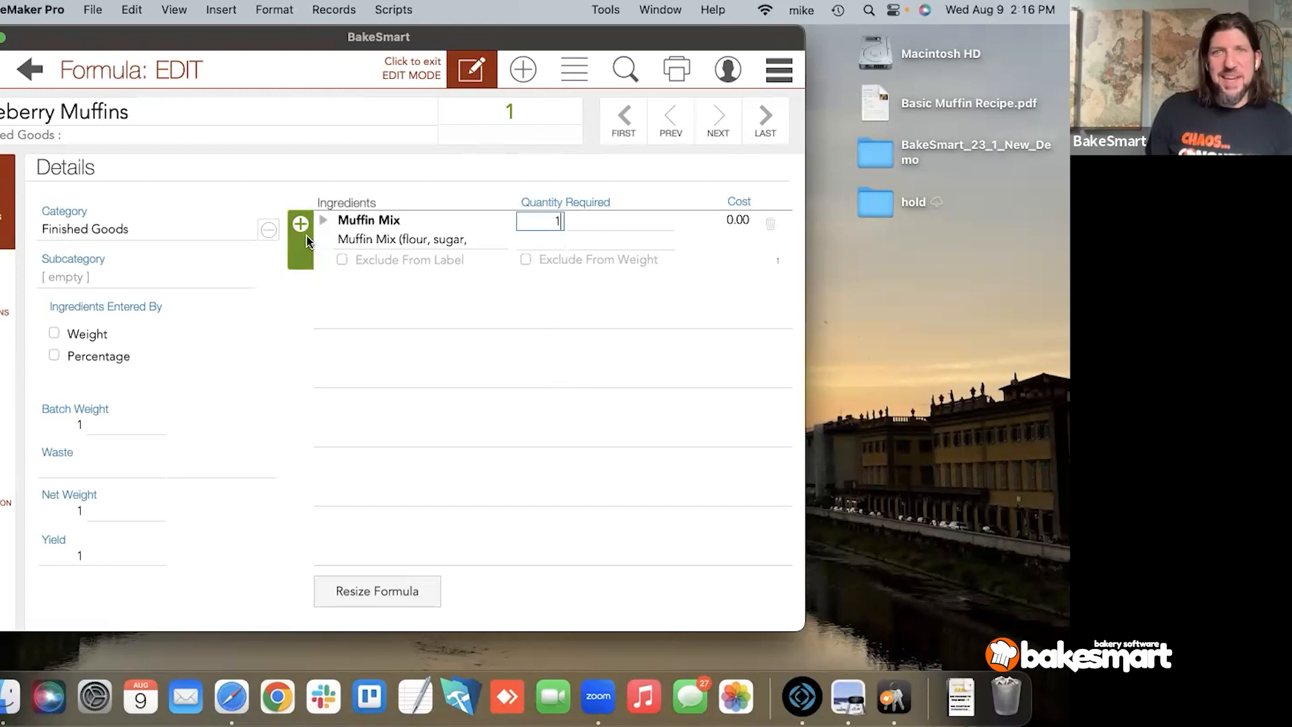
text(000)
key(Tab)
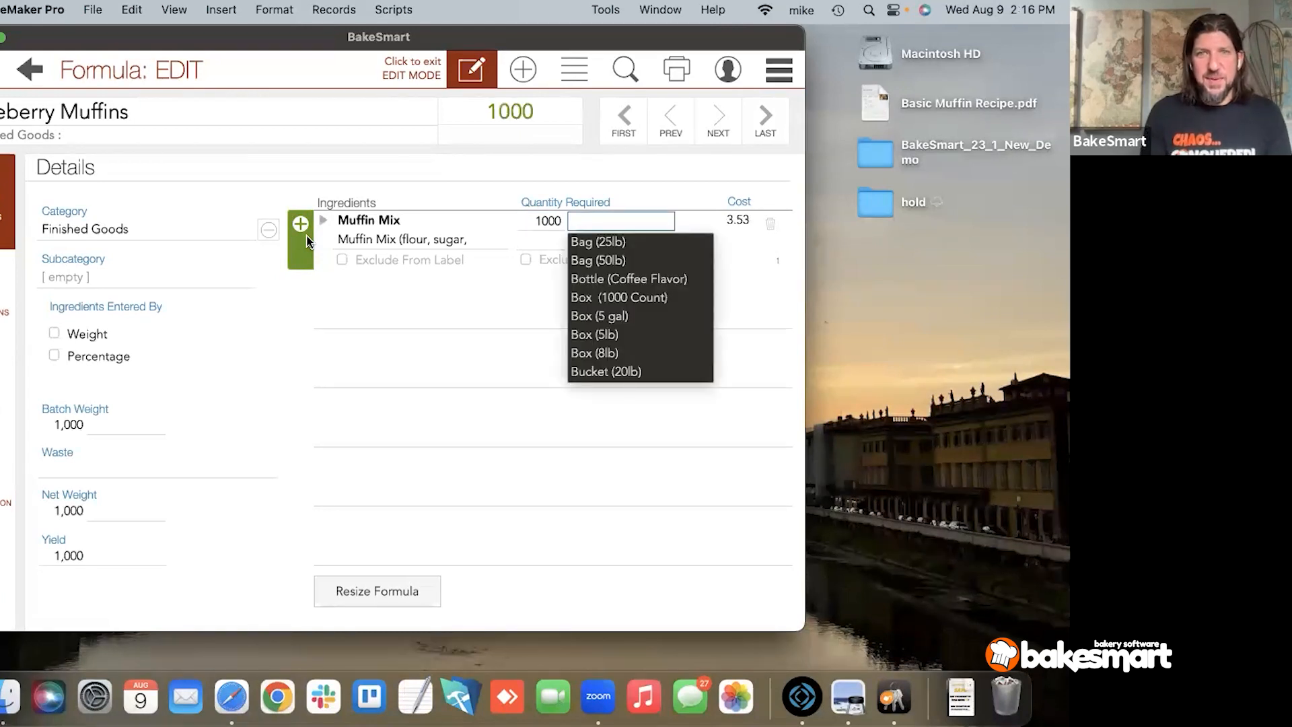
key(g)
key(Tab)
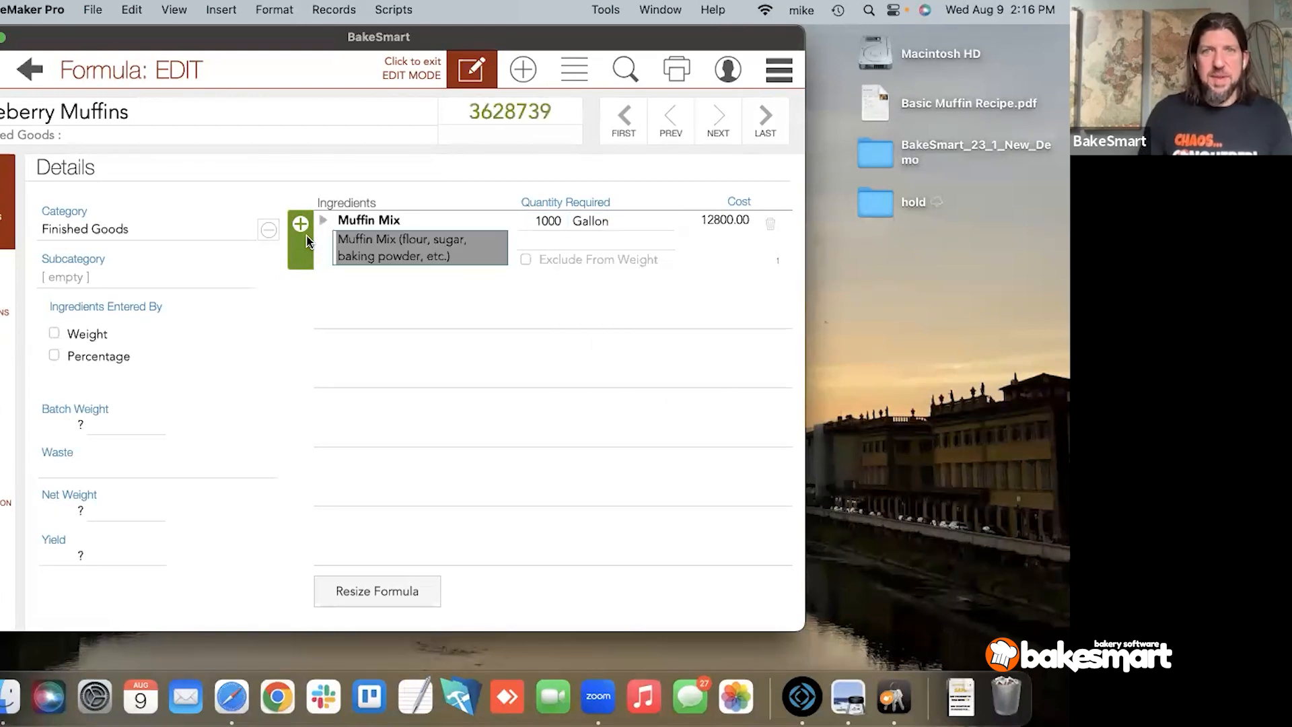
click(640, 223)
scroll(594, 357, down, 3)
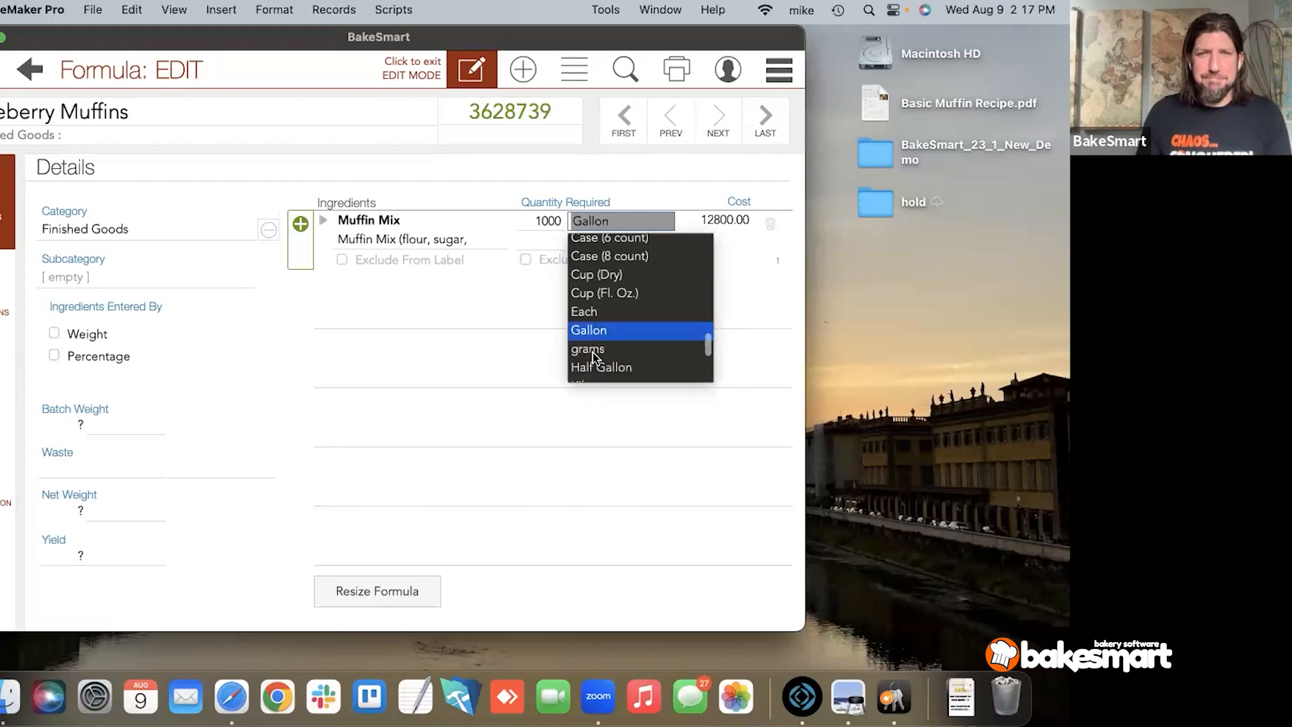
click(593, 357)
click(599, 222)
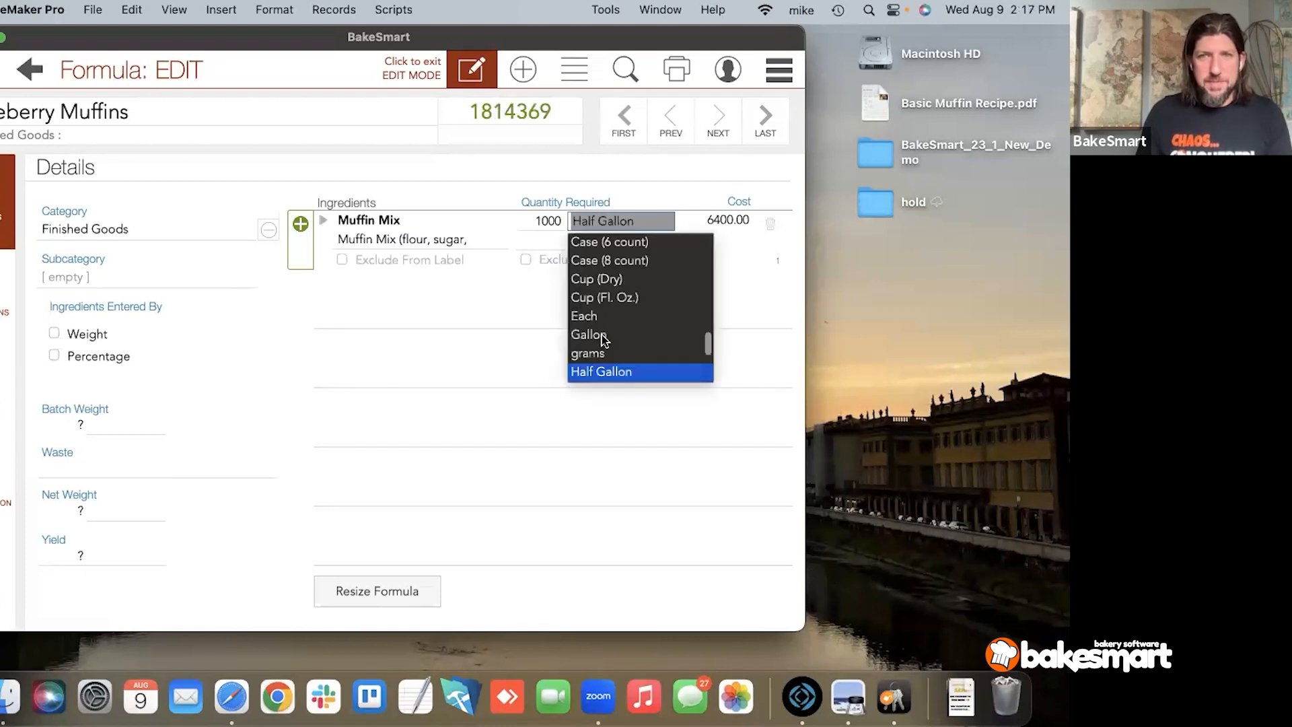
click(592, 353)
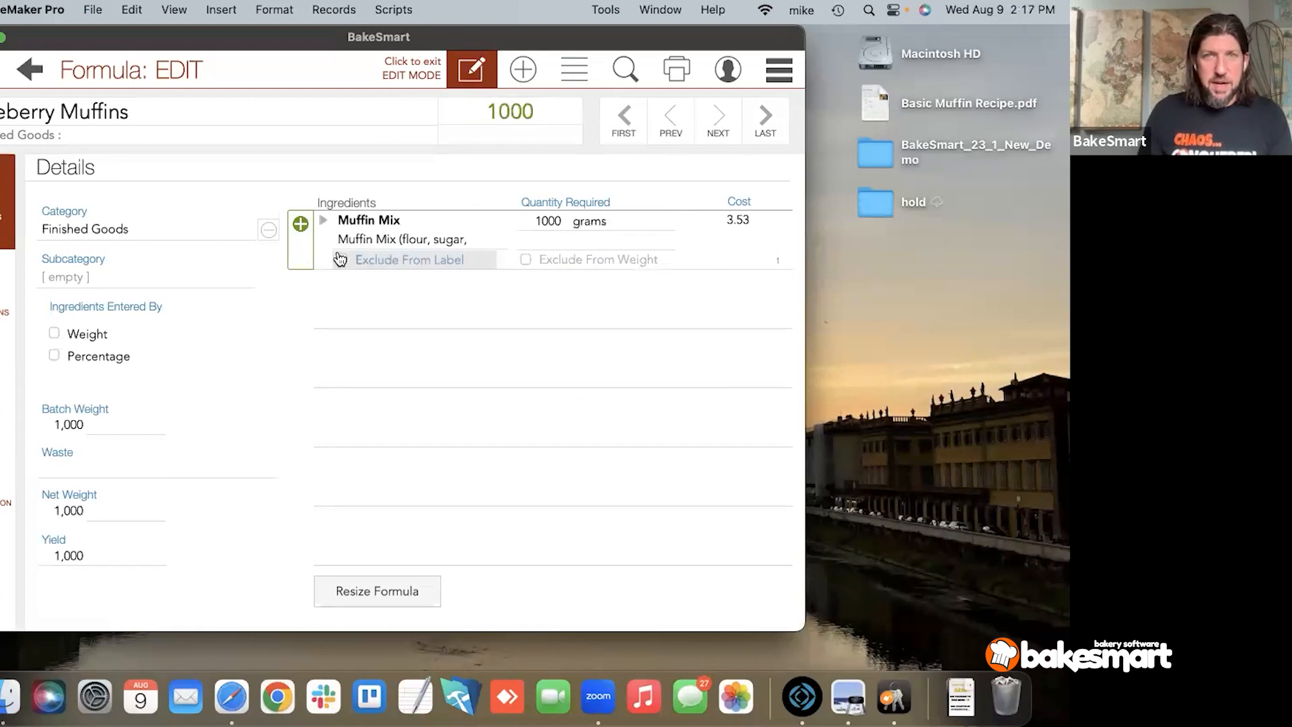
Step: Add Blueberries to the Blueberry Muffins formula with a required quantity of .5 lbs
click(310, 246)
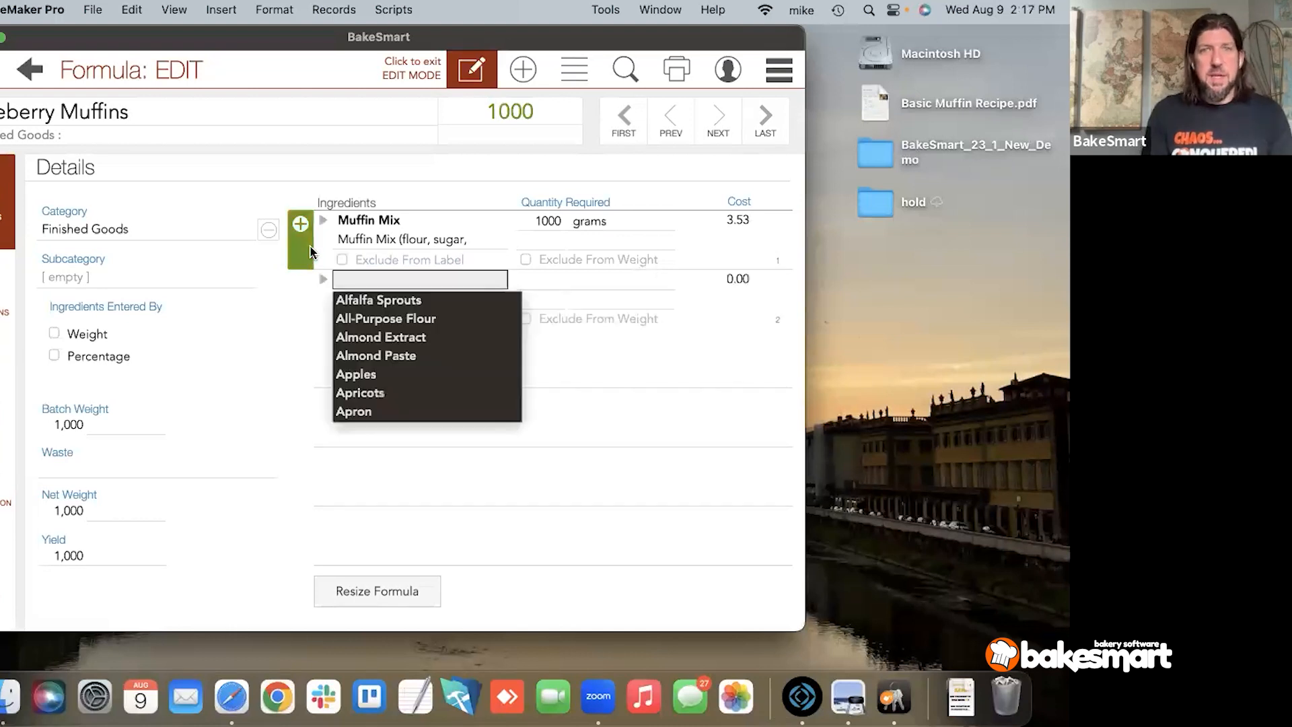
text(blue)
key(Return)
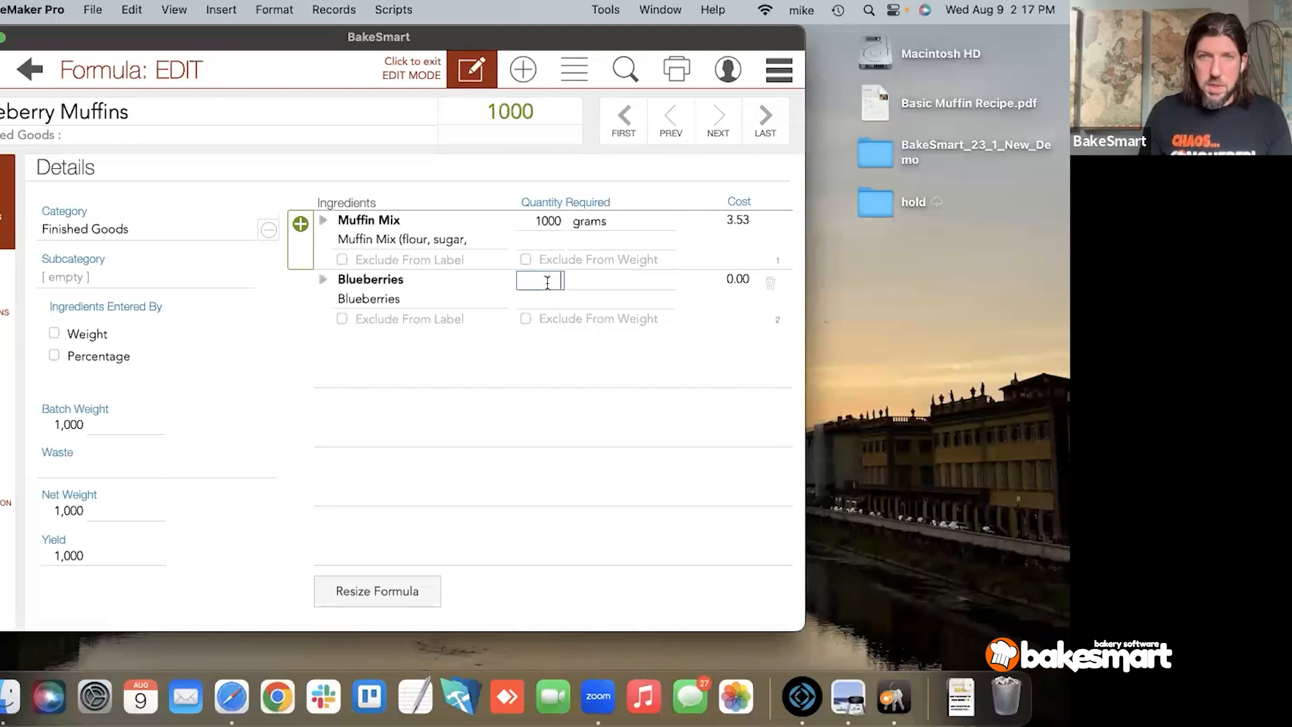
text(.5)
key(Tab)
text(lbs)
key(Tab)
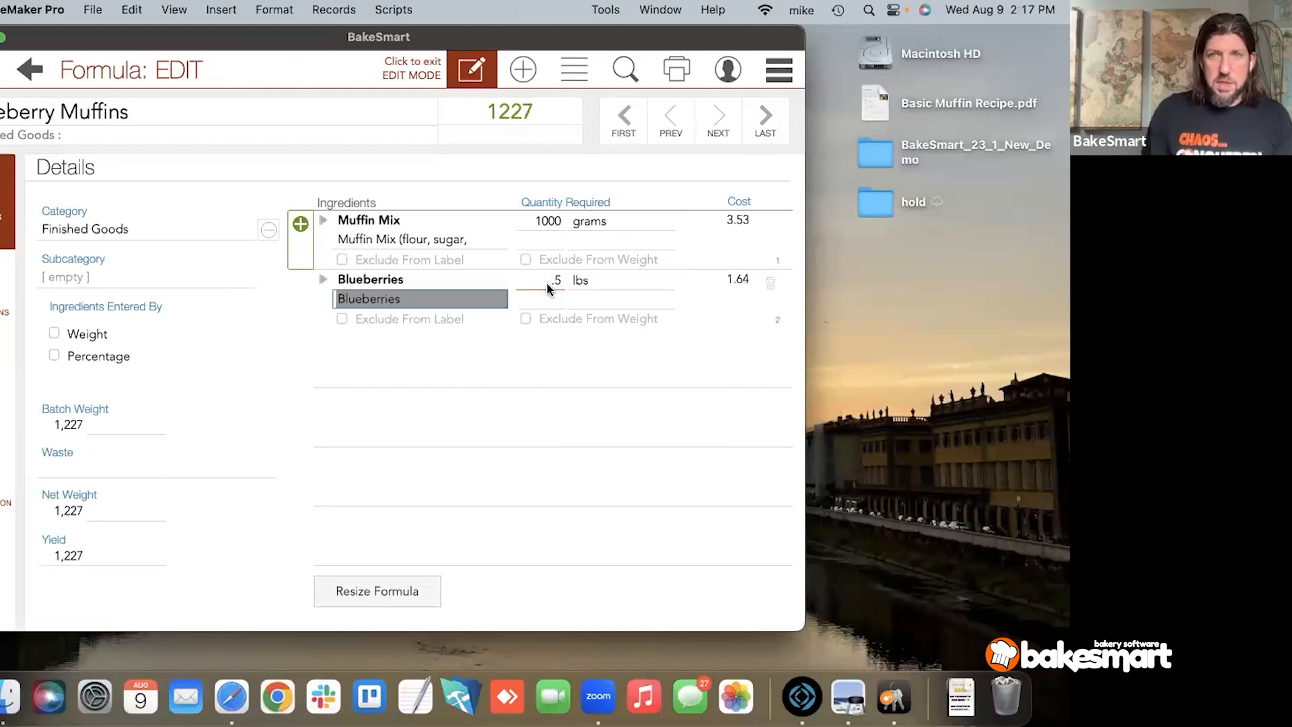
Step: Add White Sugar to the Blueberry Muffins formula with a required quantity of 1 oz
click(300, 224)
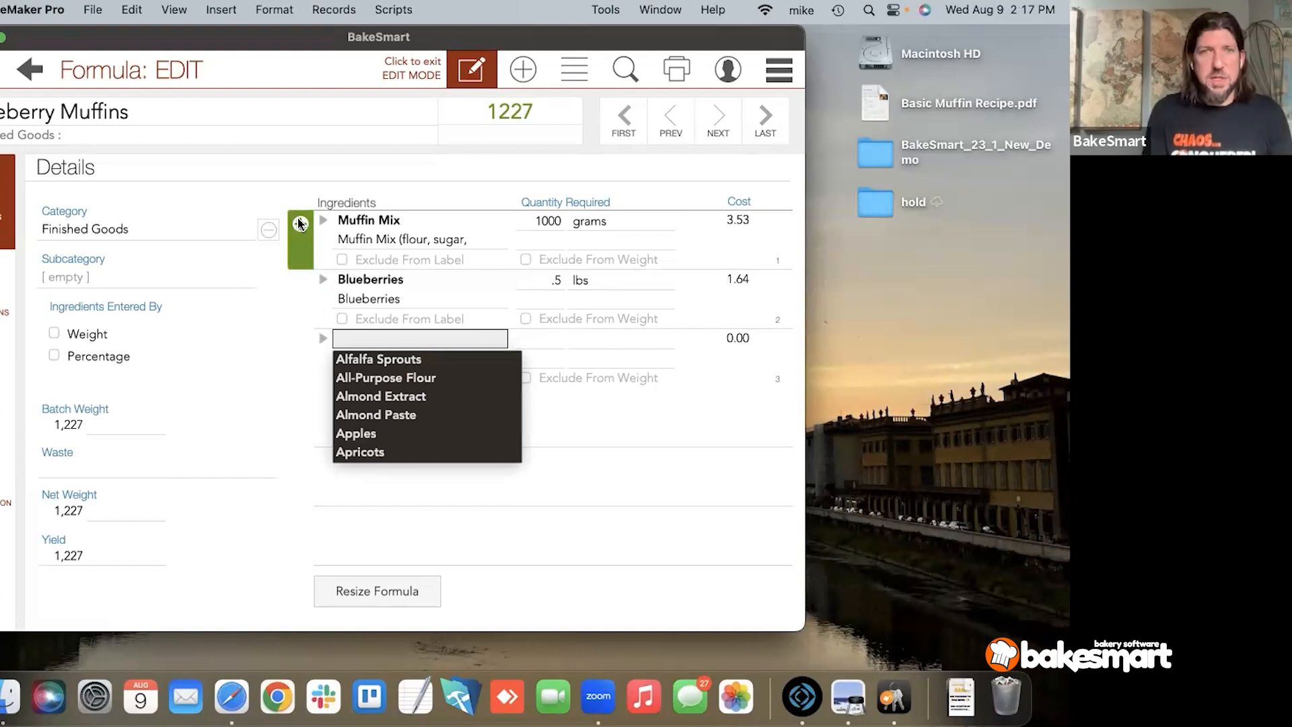
key(s)
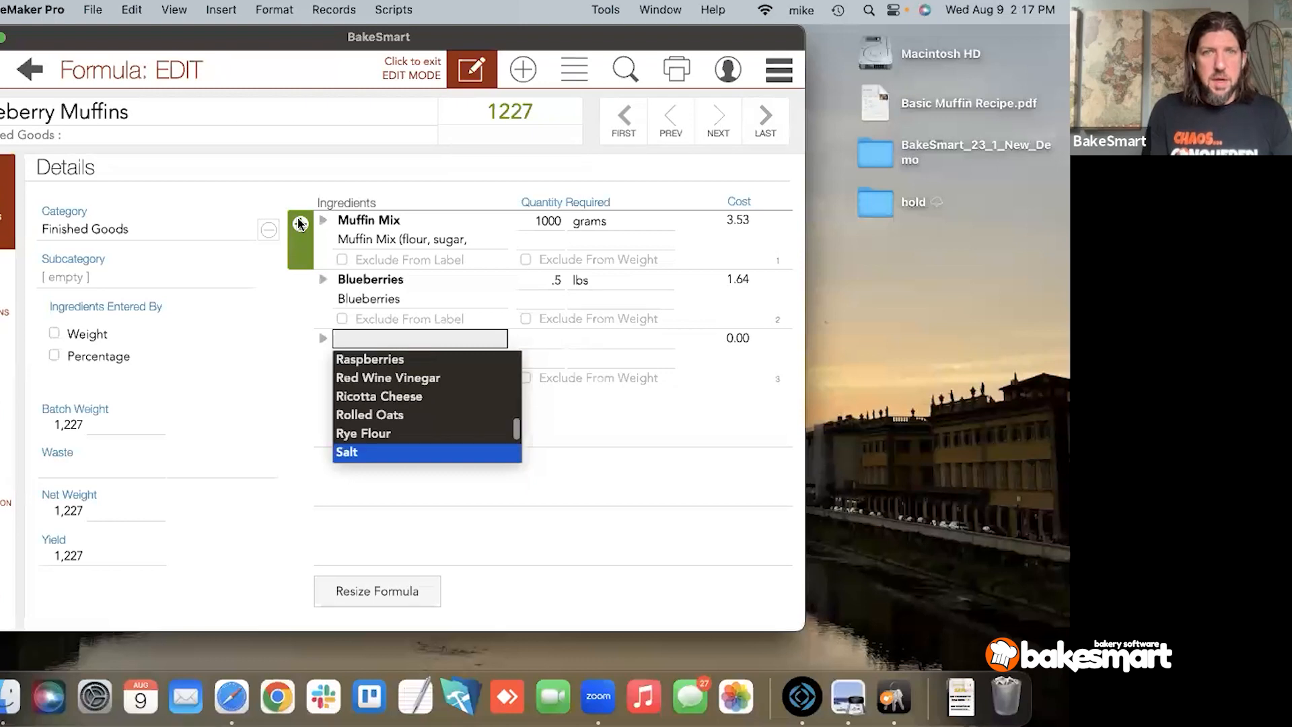
text(wh)
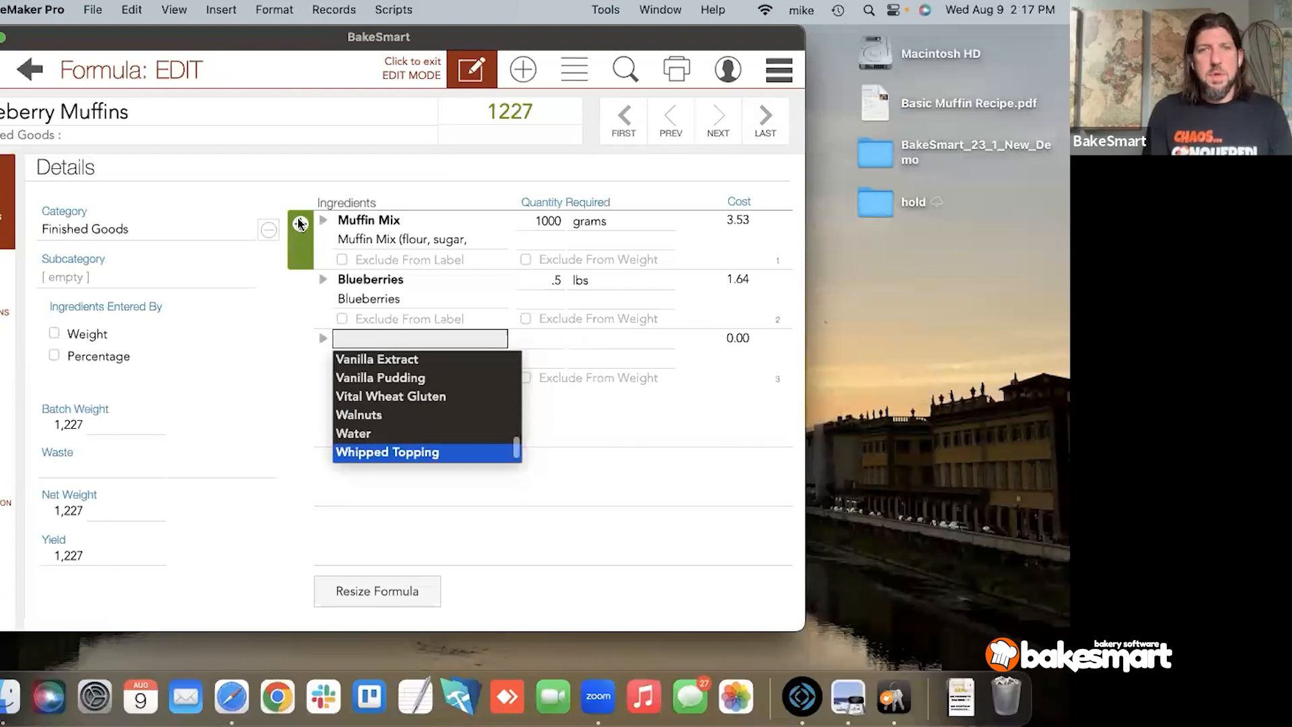
text(i)
key(Tab)
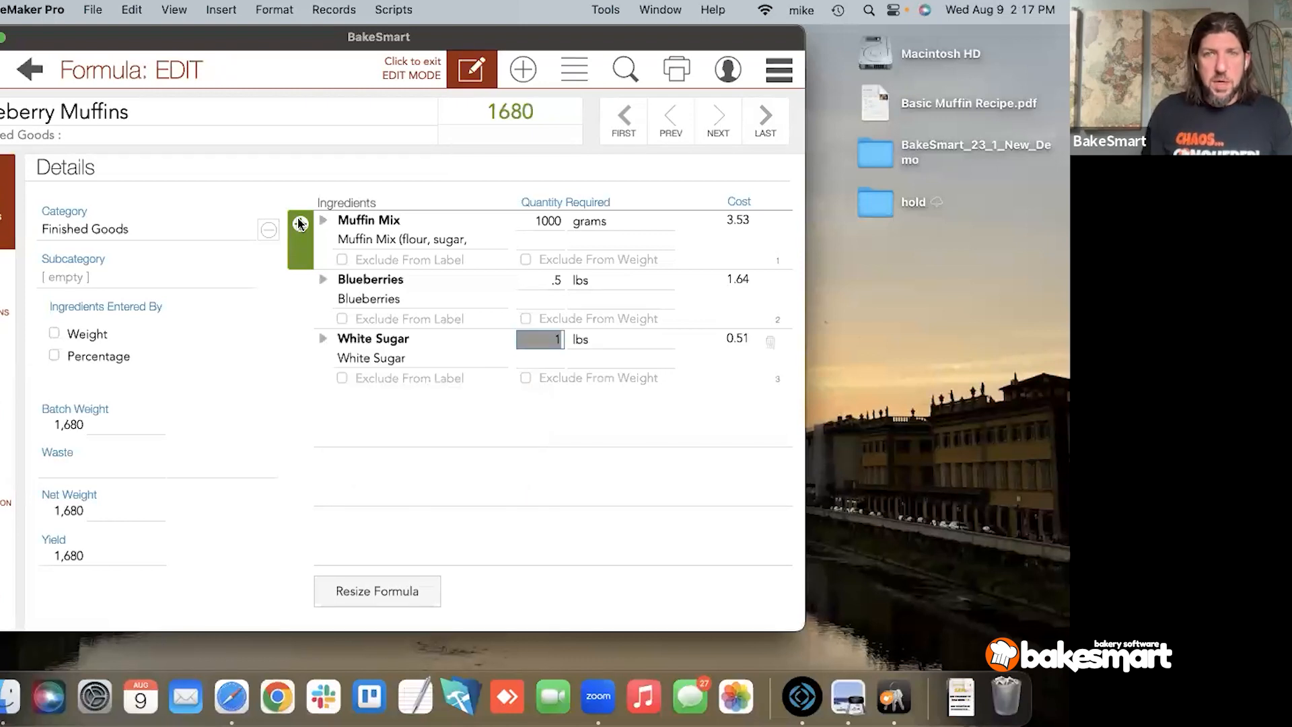
key(Tab)
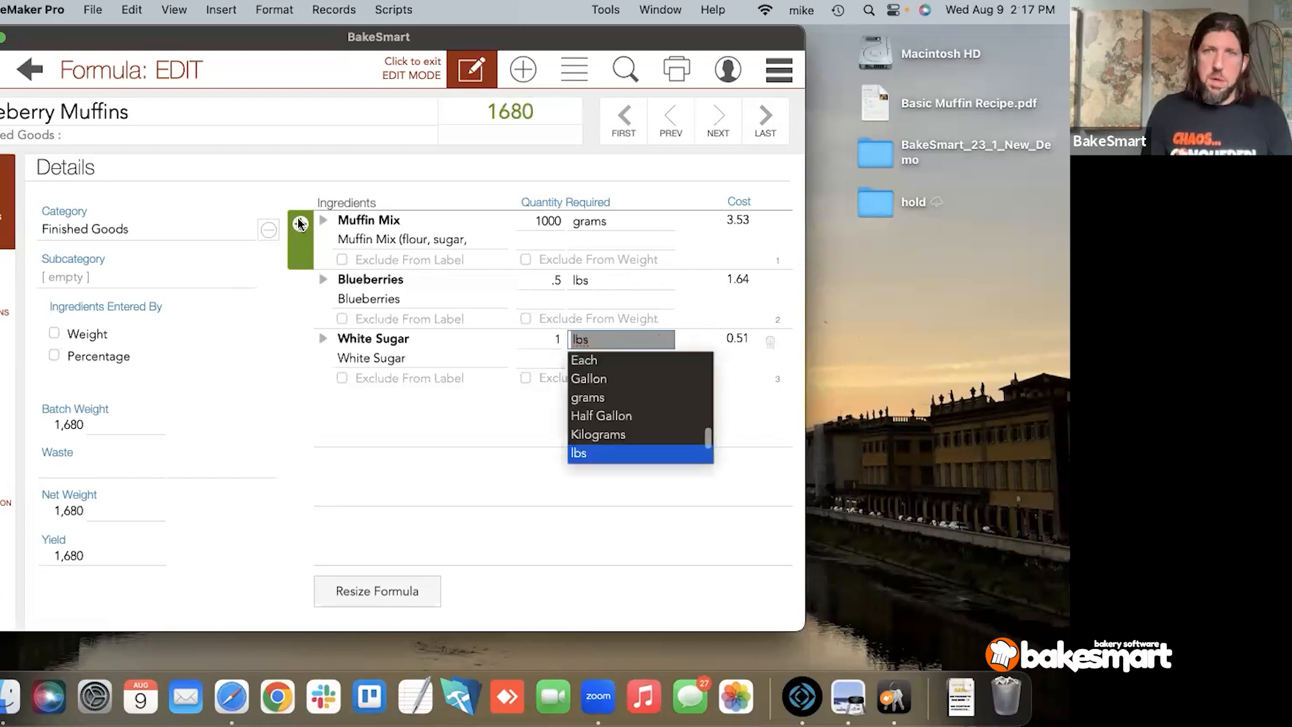
text(o)
key(Tab)
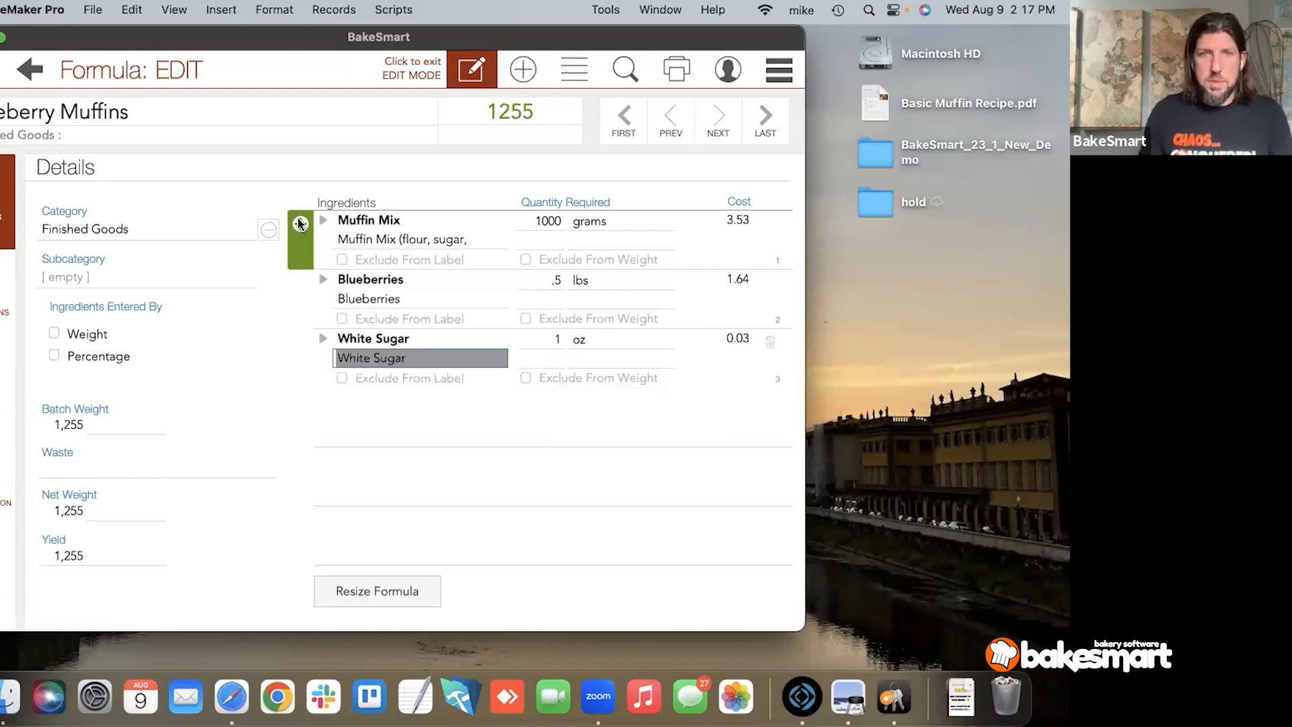
click(294, 417)
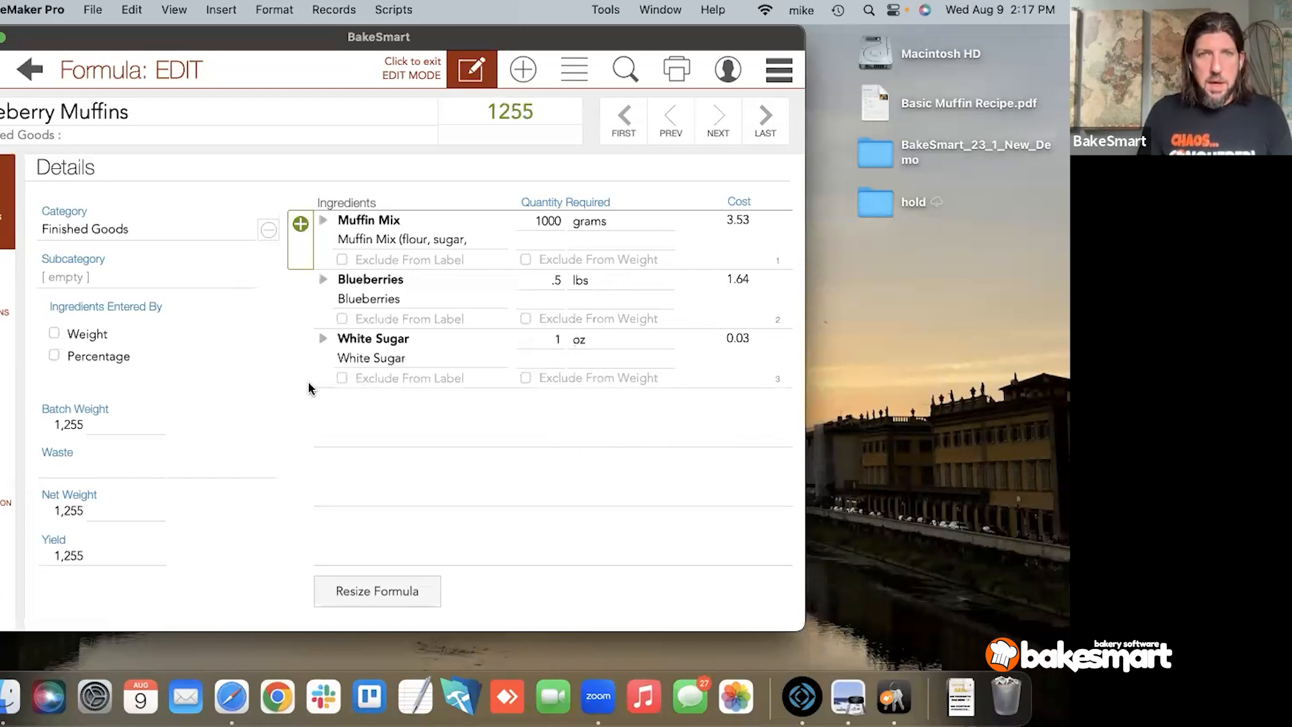
click(439, 243)
click(408, 359)
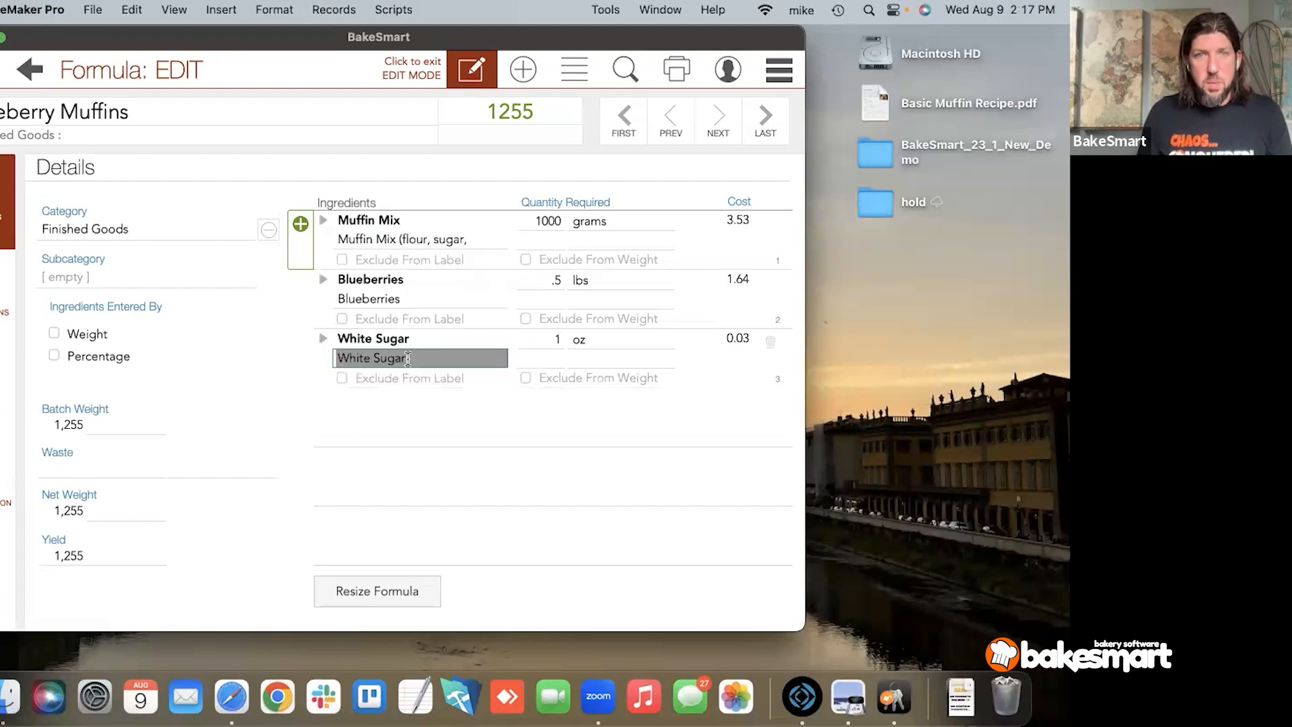
click(295, 442)
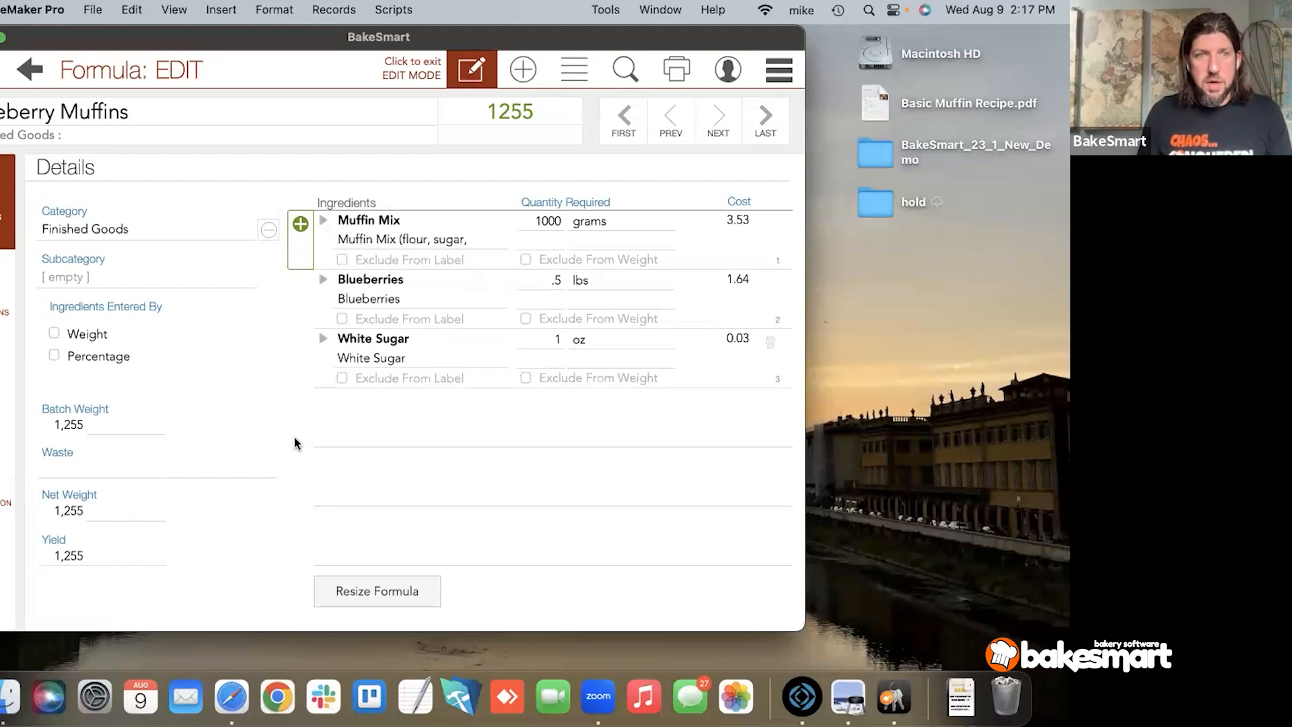
Step: Set the Blueberry Muffins formula's yield to 12 Each
click(132, 562)
text(12)
key(Tab)
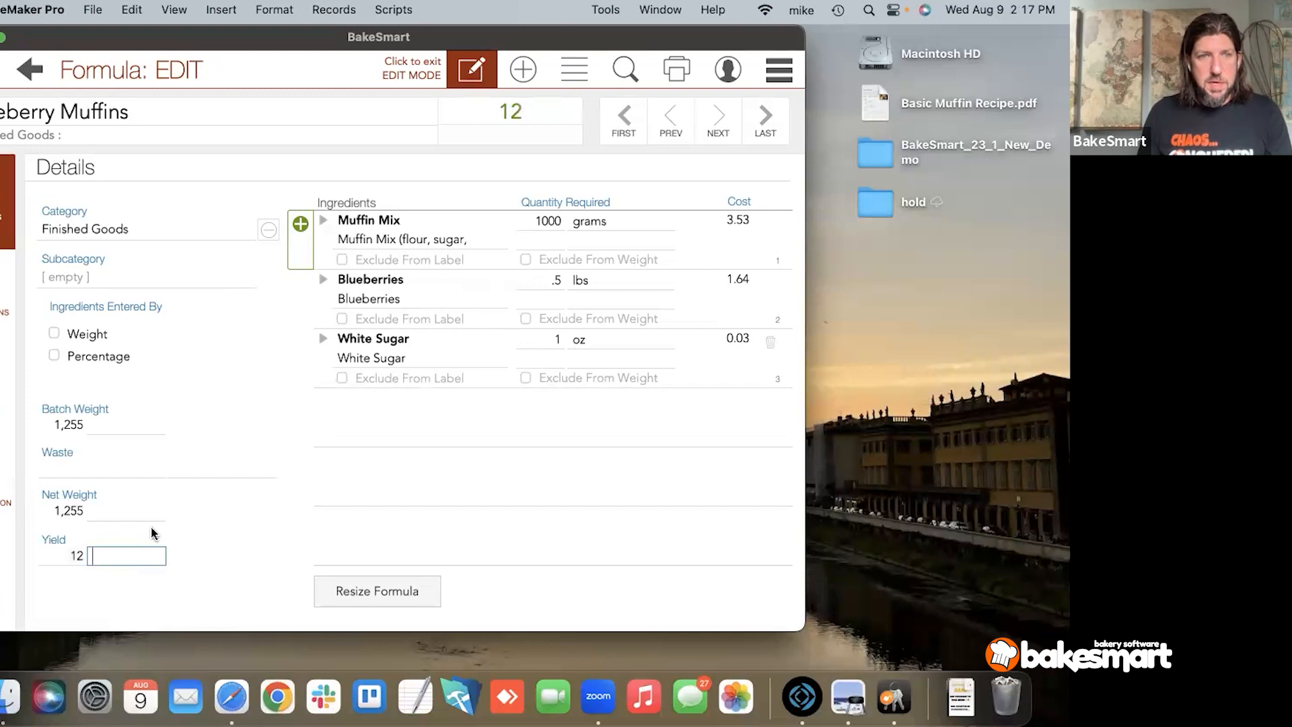
text(Ech)
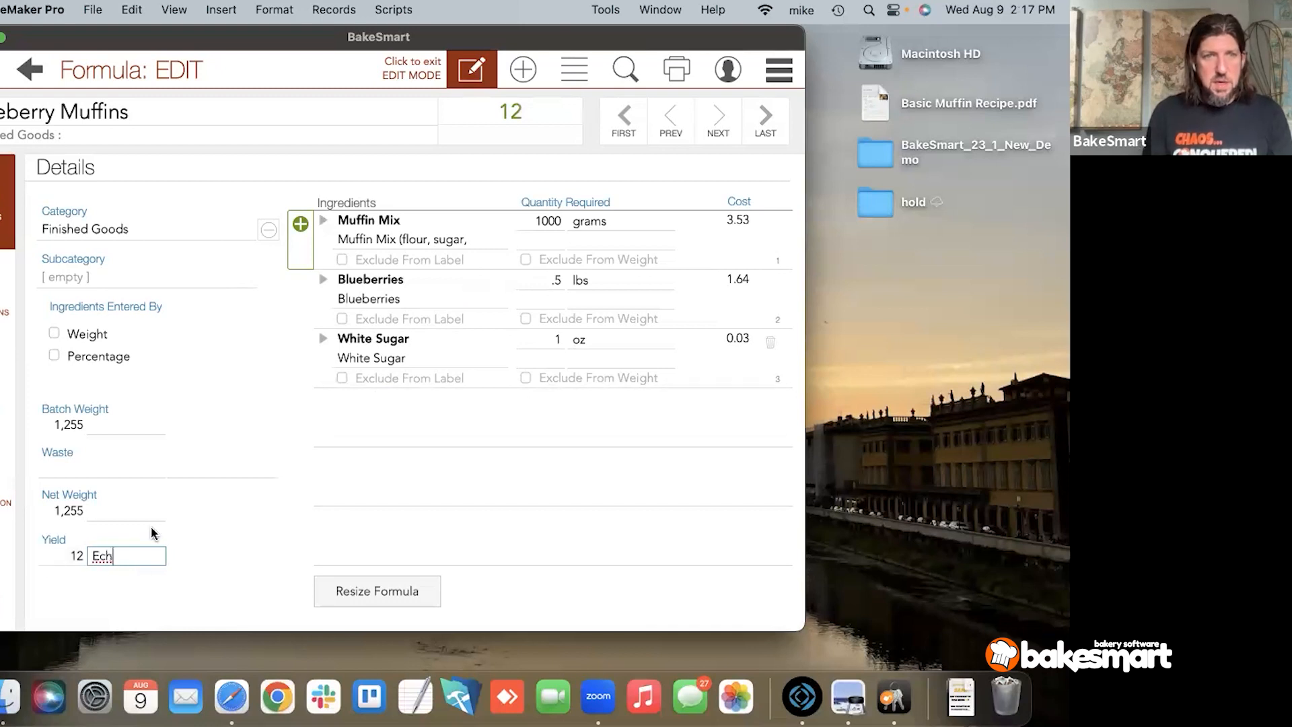
key(BackSpace)
key(BackSpace)
text(ach)
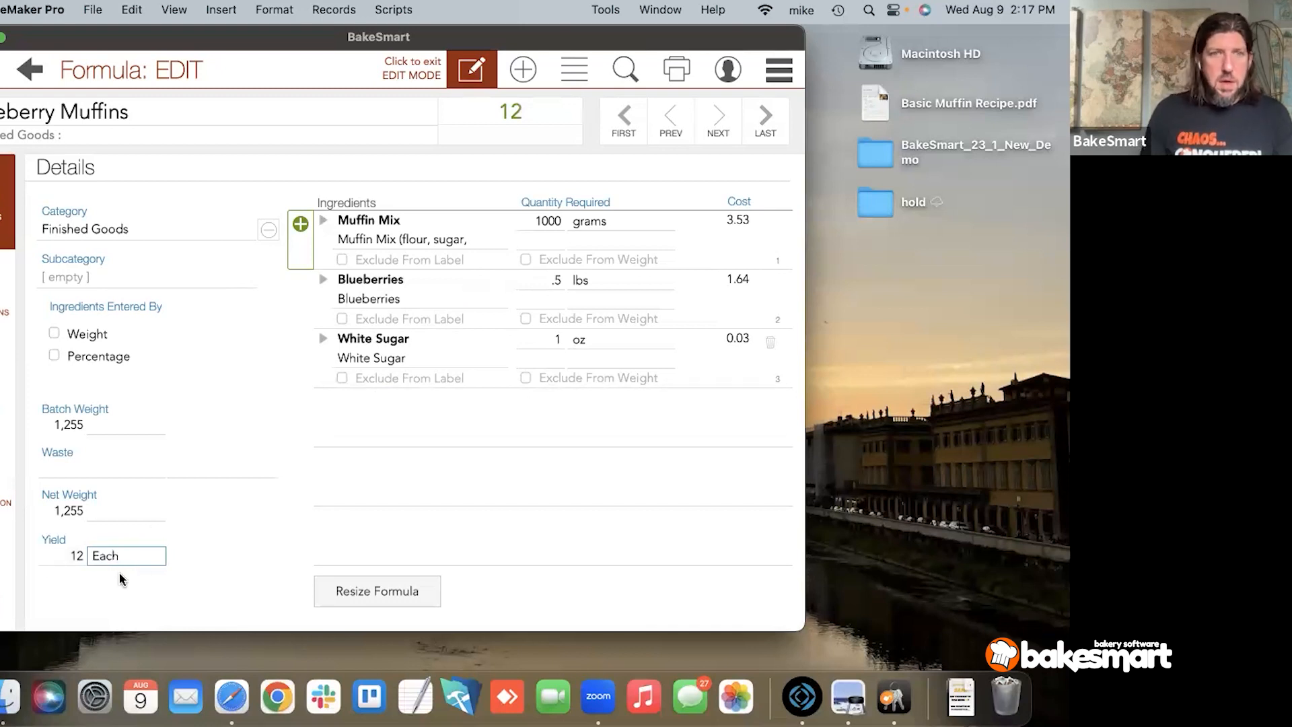
click(231, 592)
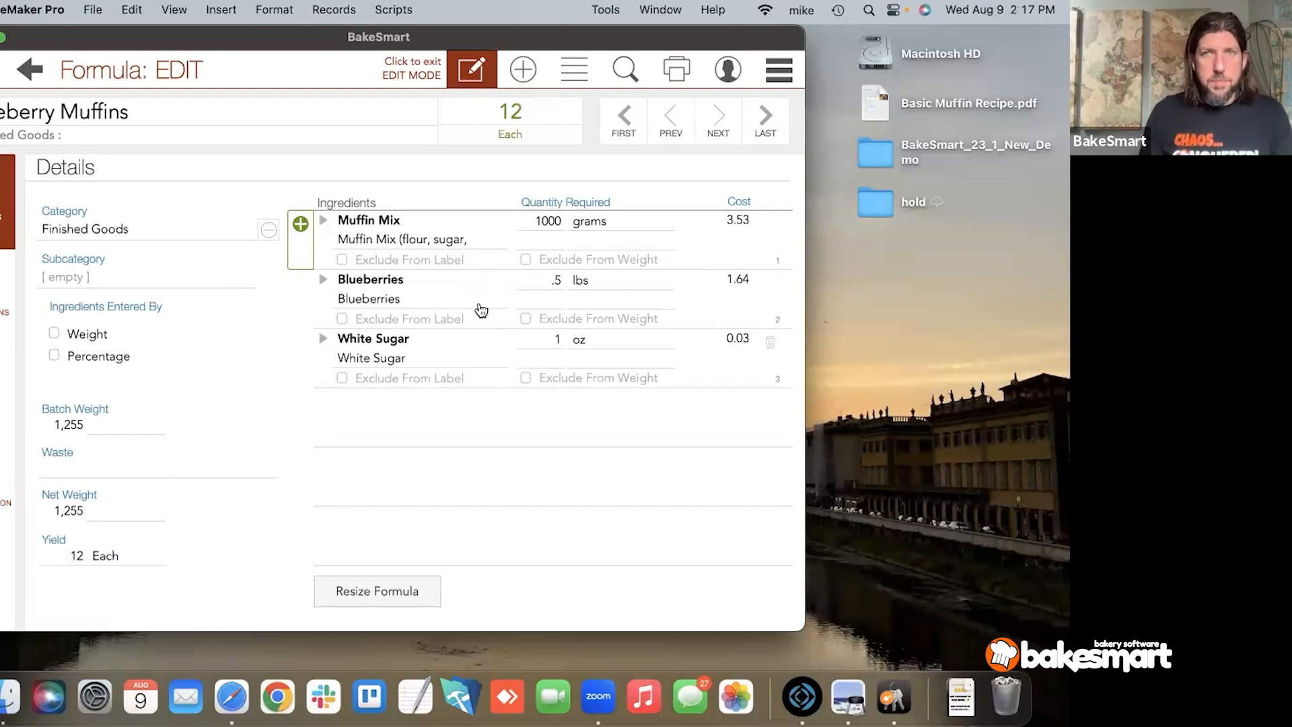
Step: Create a new product named "Blueberry Muffin" in the Muffins category
click(778, 69)
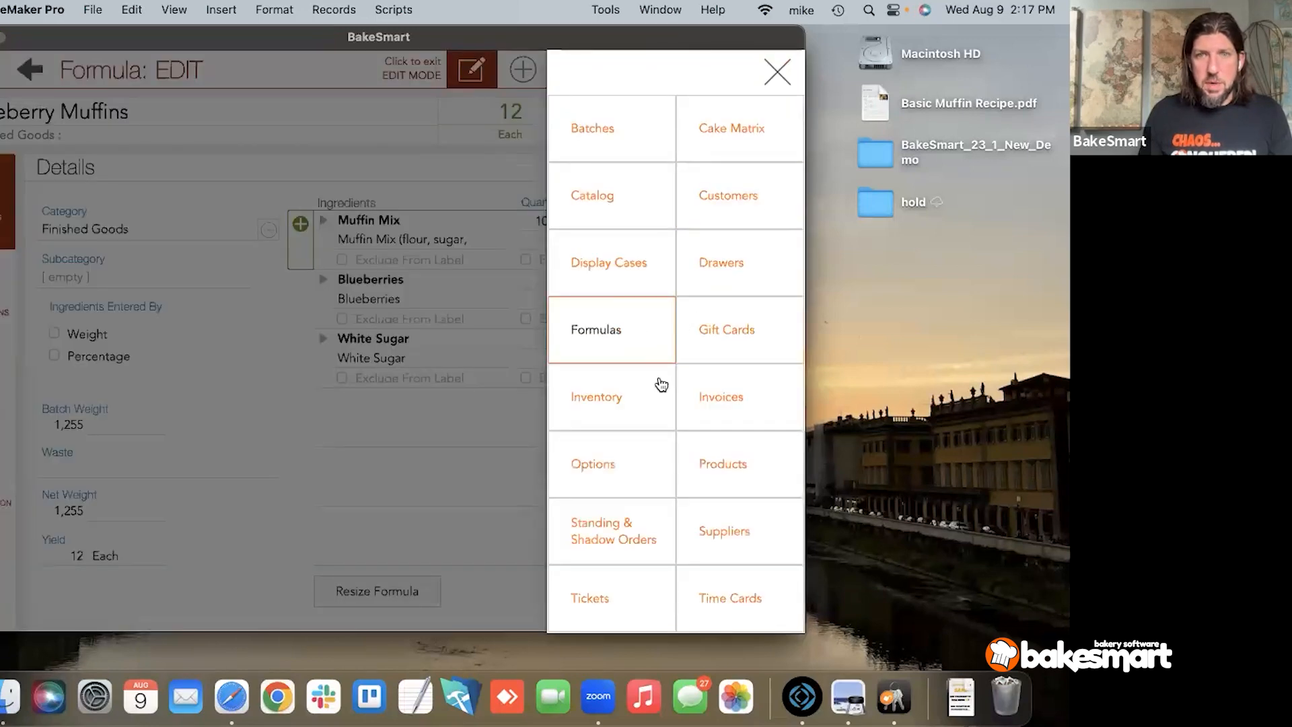
click(715, 463)
click(572, 70)
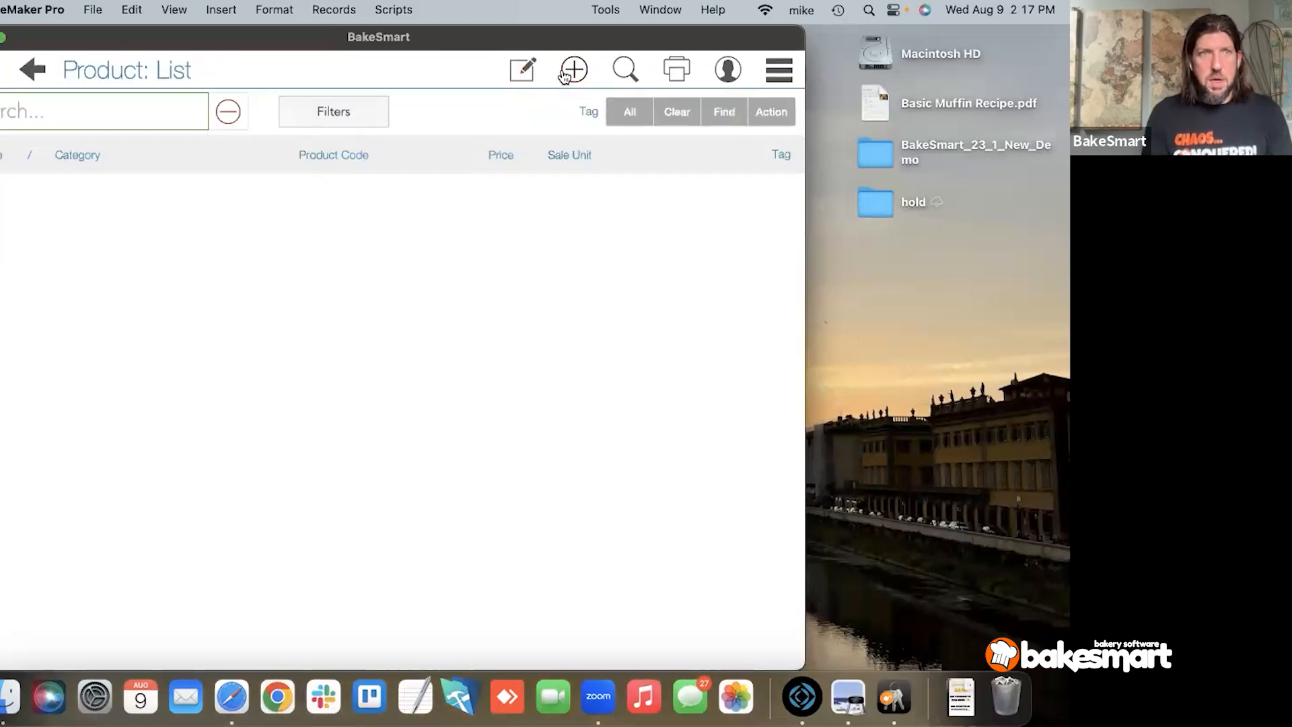
text(Blueberr)
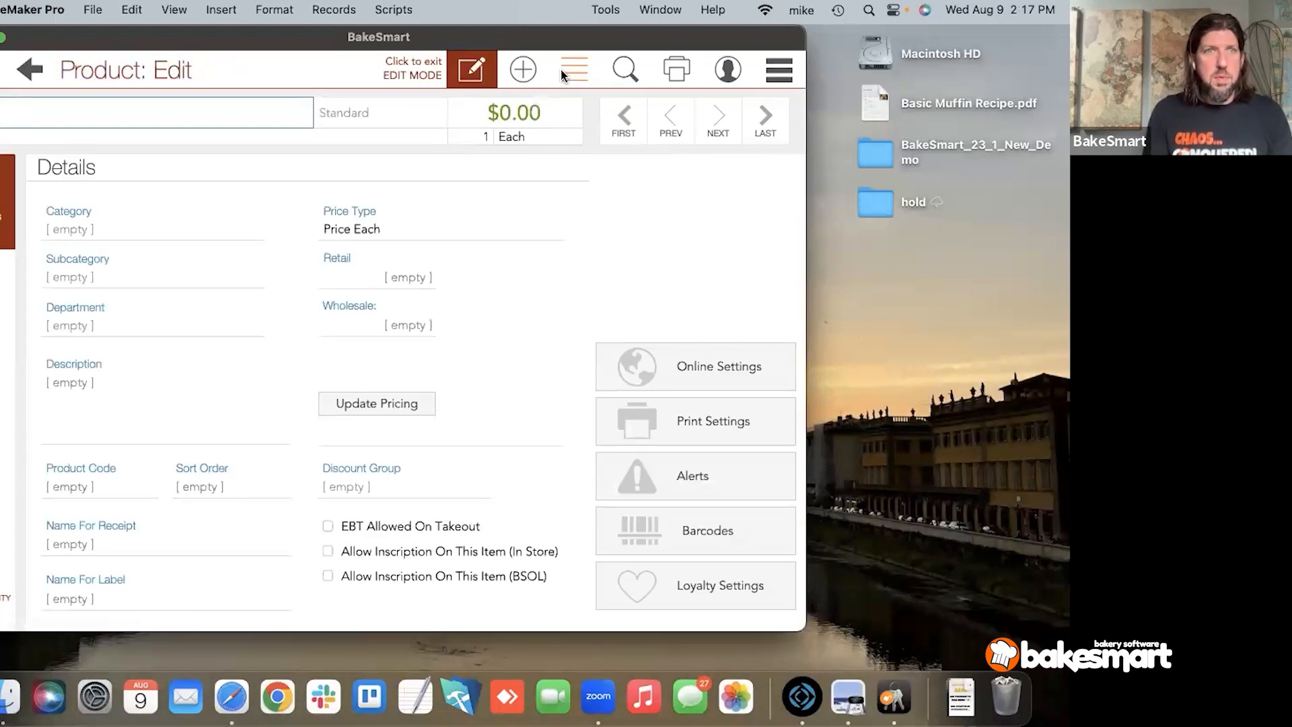
text(y M)
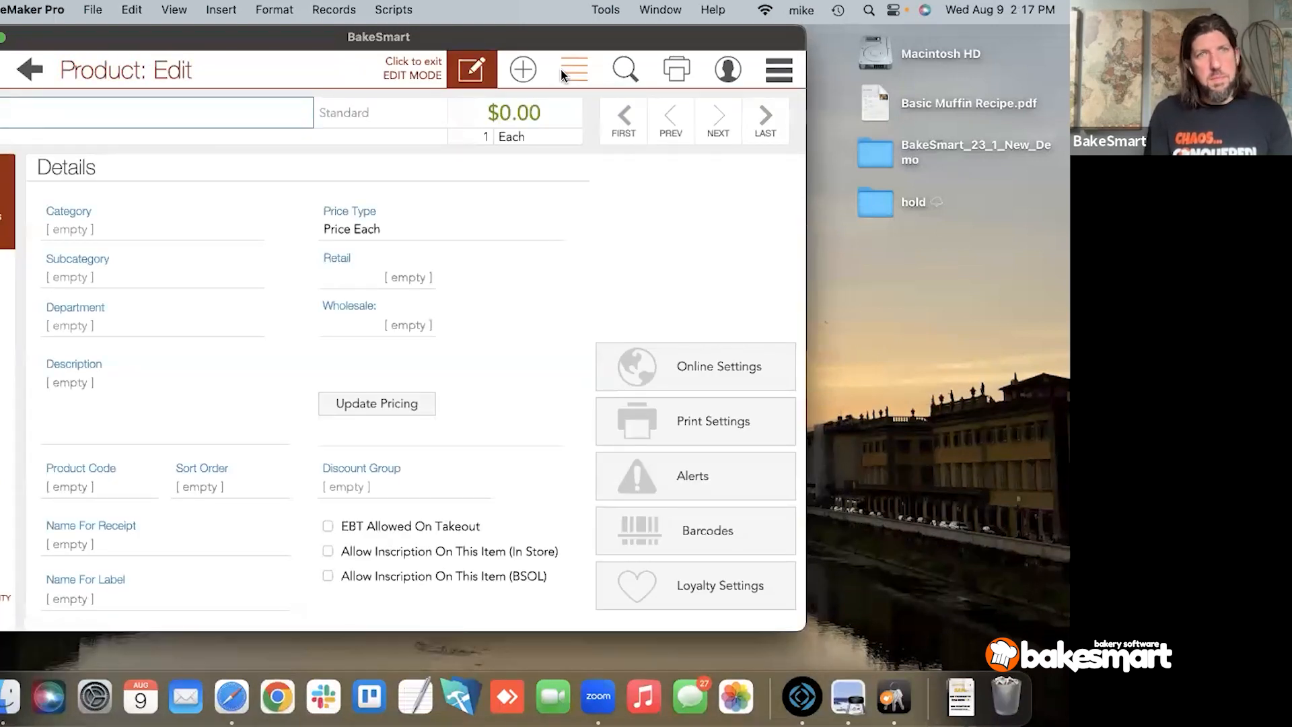
text(uffin)
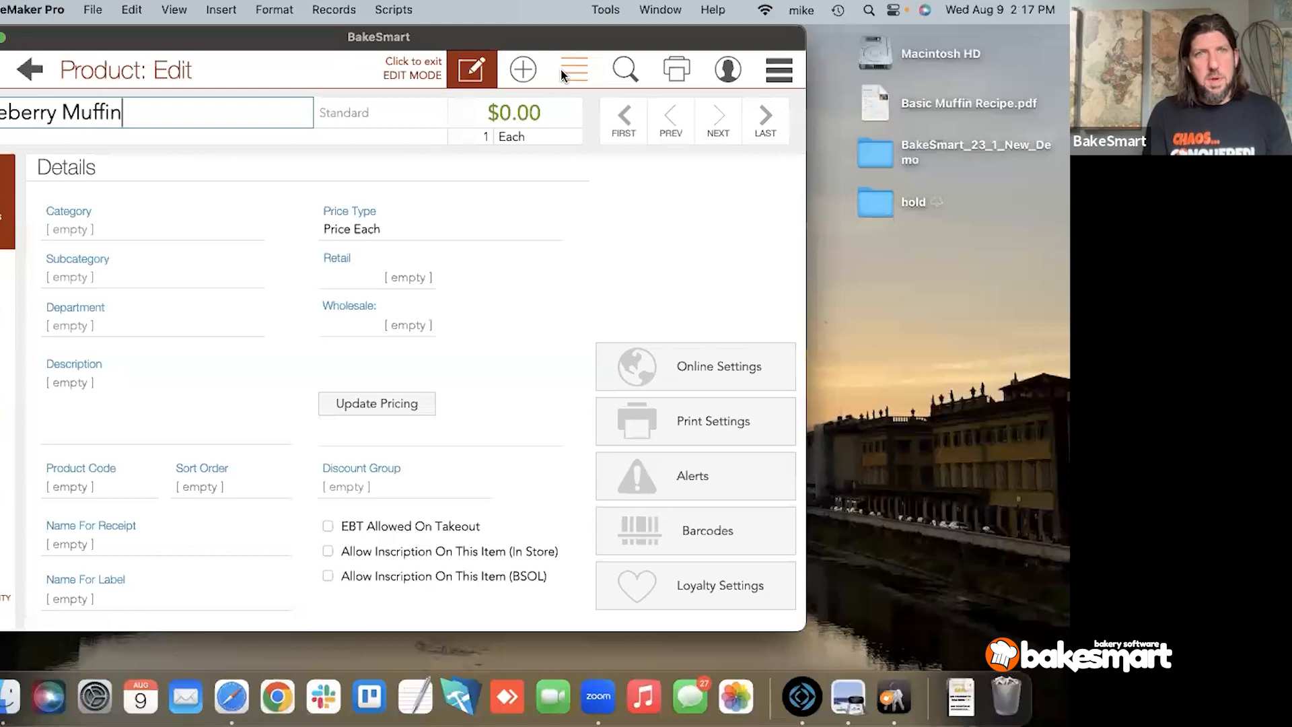
key(Tab)
click(171, 232)
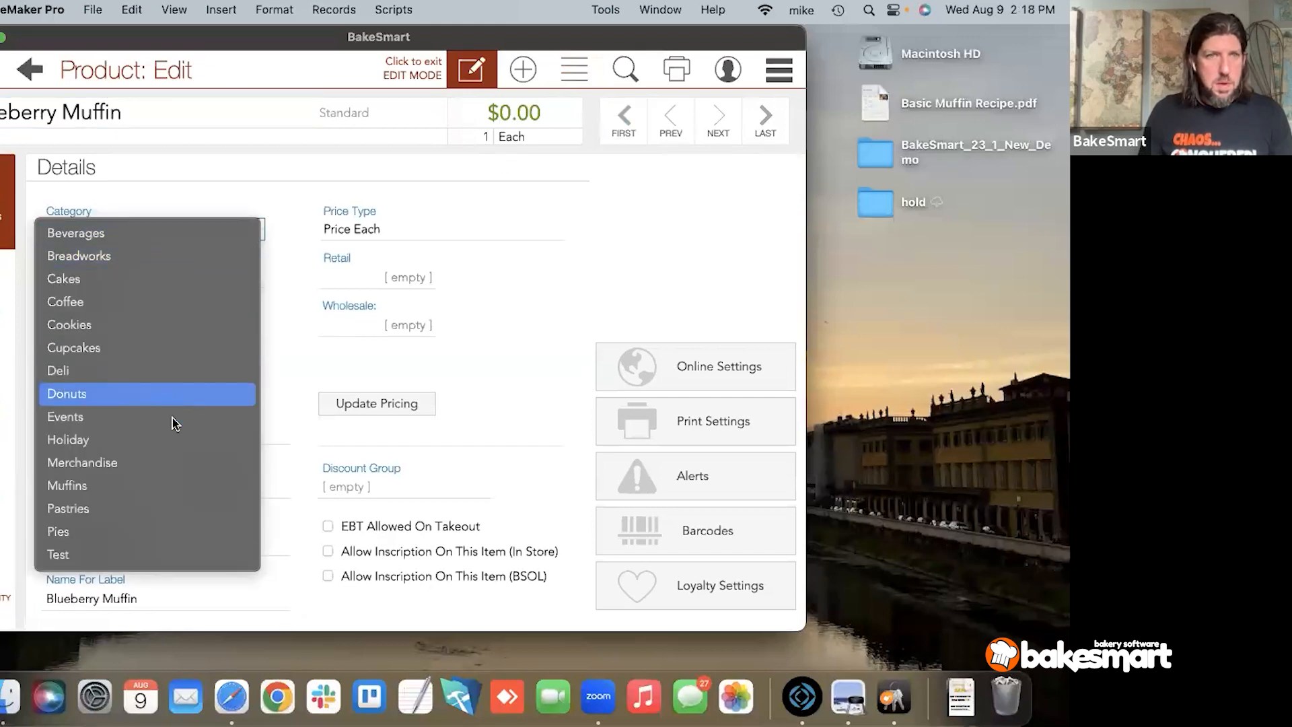
click(172, 485)
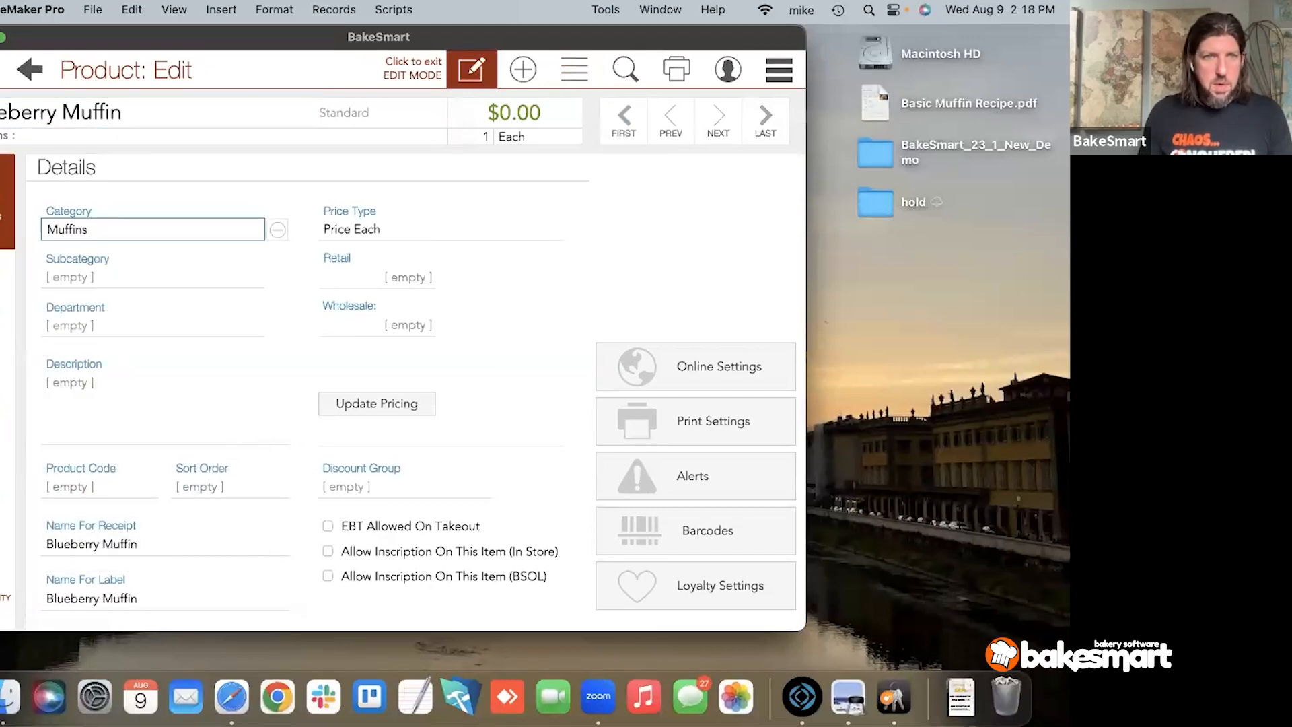
Step: Set the product's origin to In House Production Item and link it to the Blueberry Muffins formula
click(2, 378)
click(106, 203)
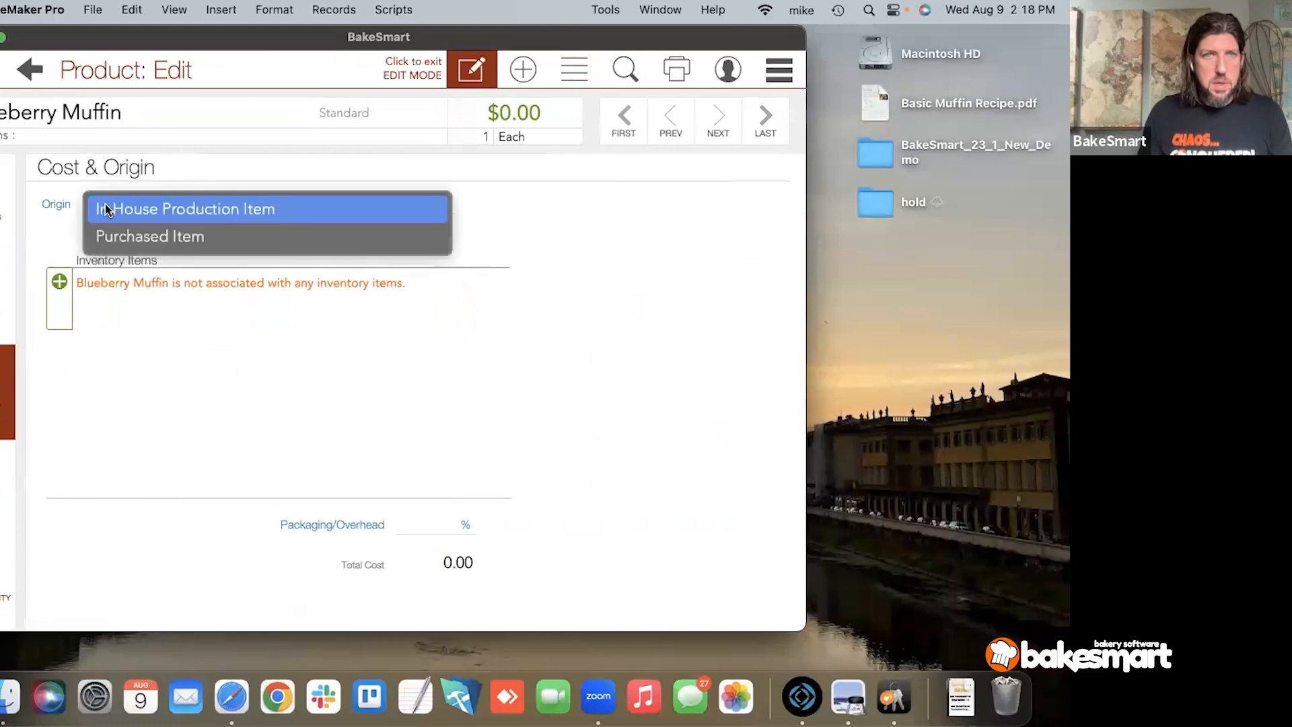
click(103, 208)
click(48, 275)
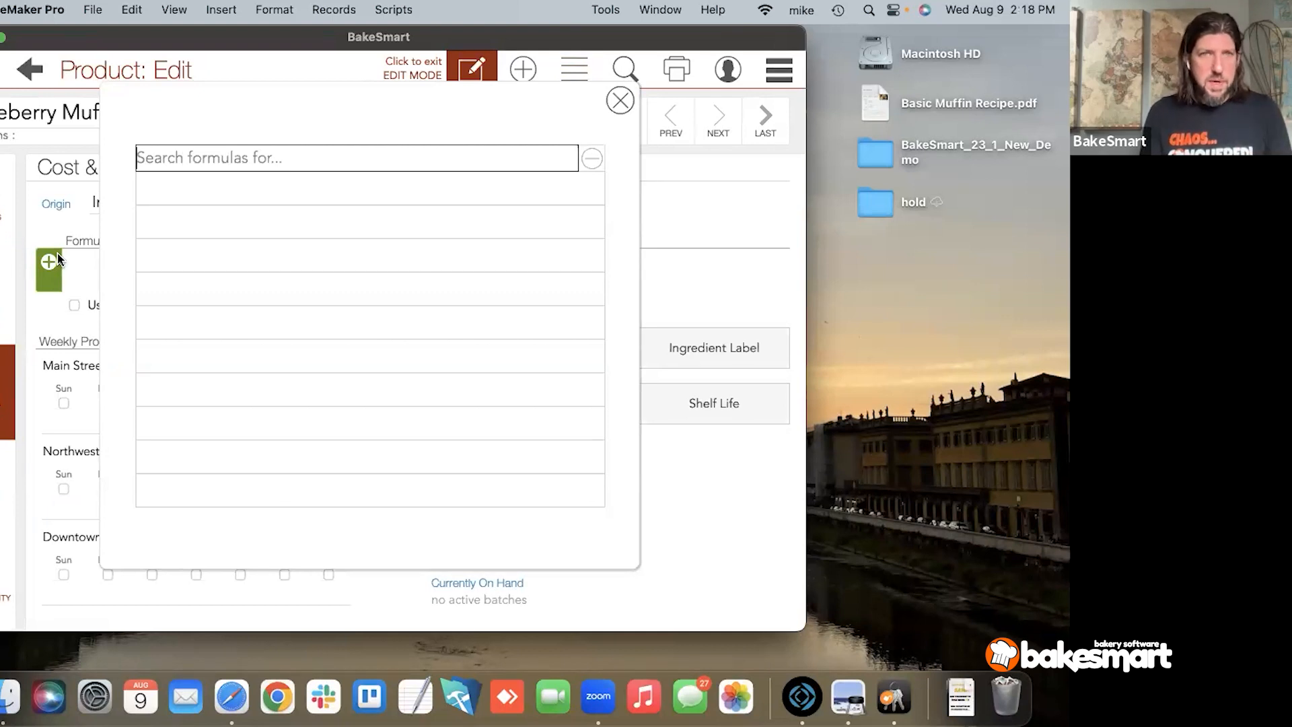
text(muff)
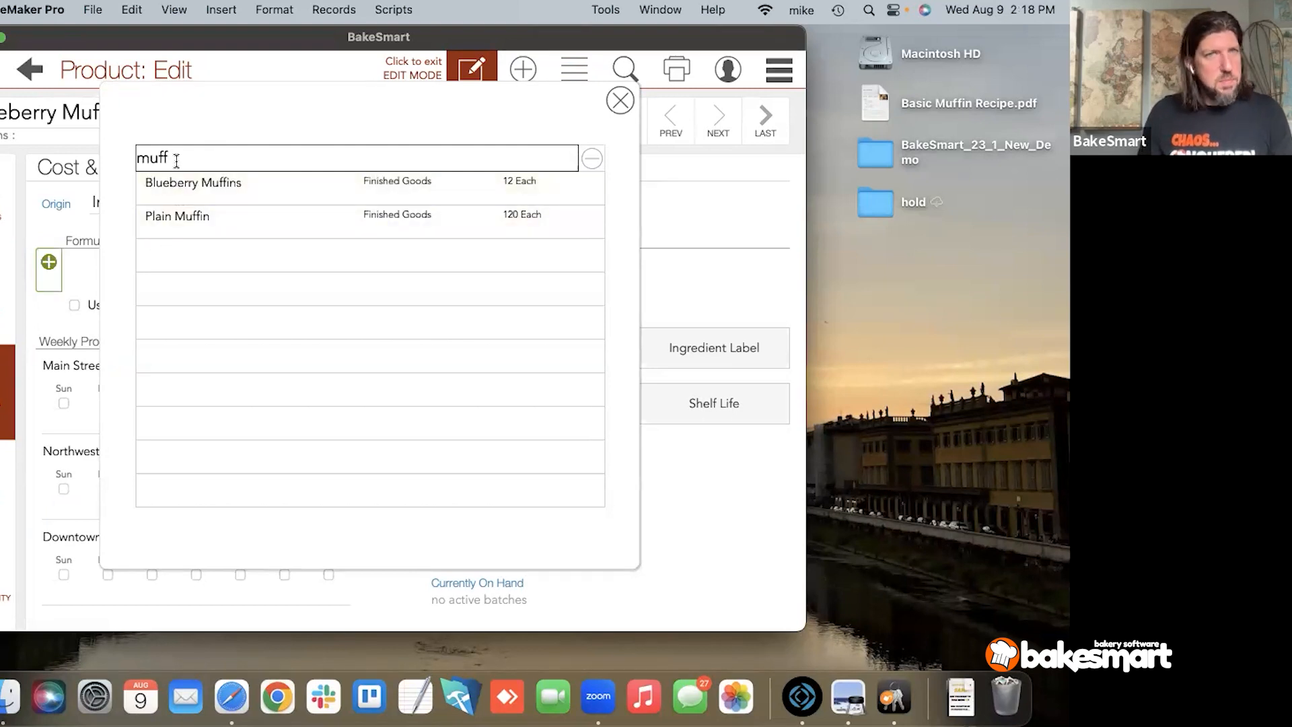
click(175, 183)
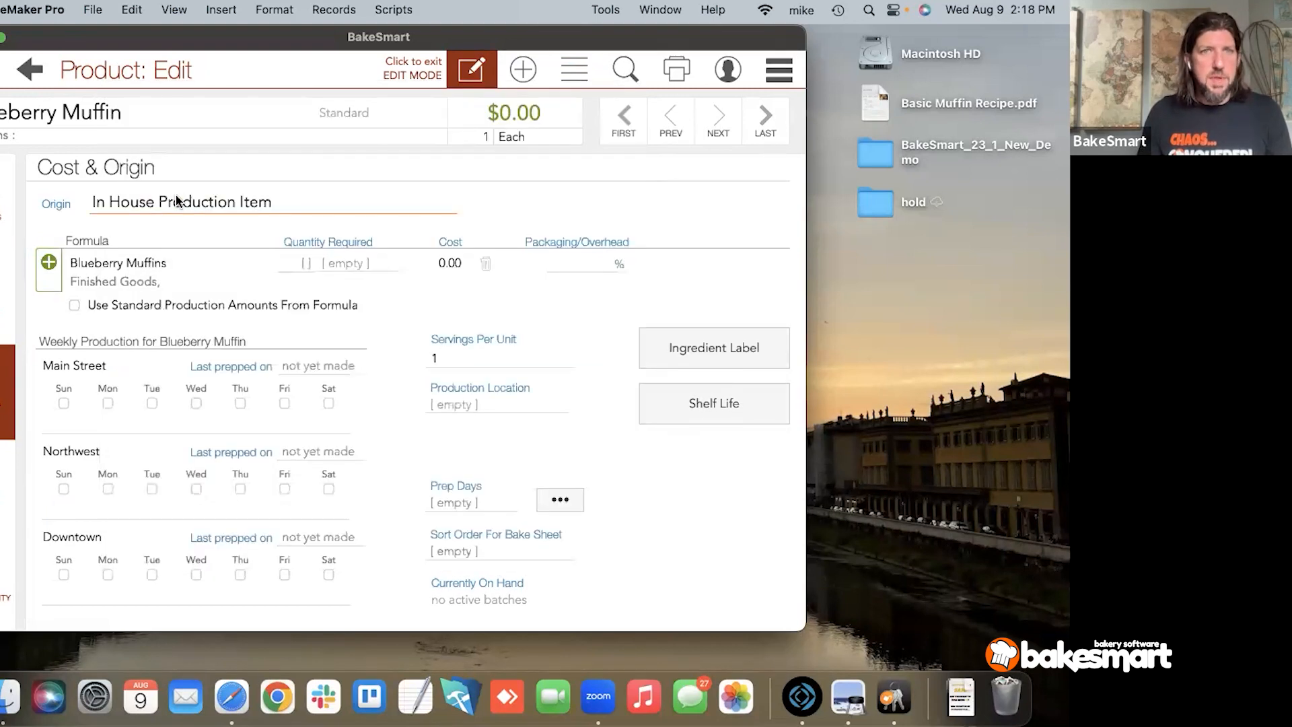
Step: Set the linked formula's required quantity to 1 Each
click(296, 263)
click(331, 269)
click(378, 303)
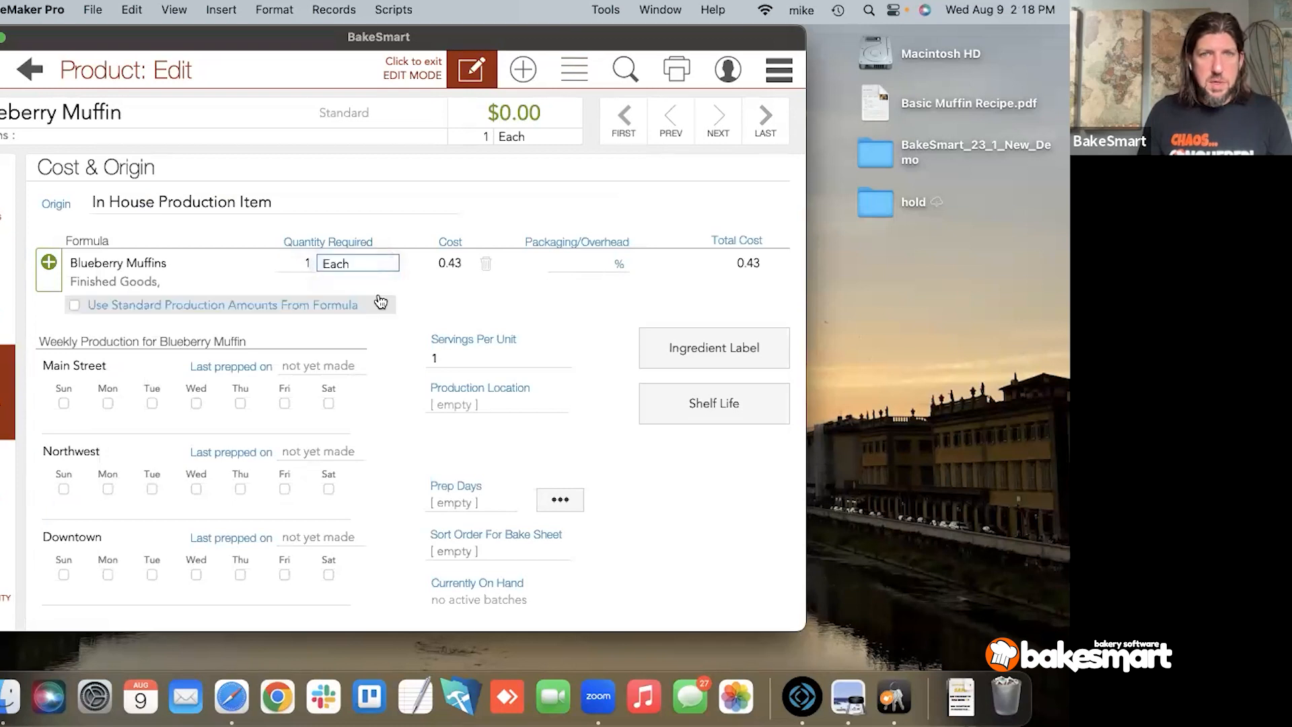
click(384, 303)
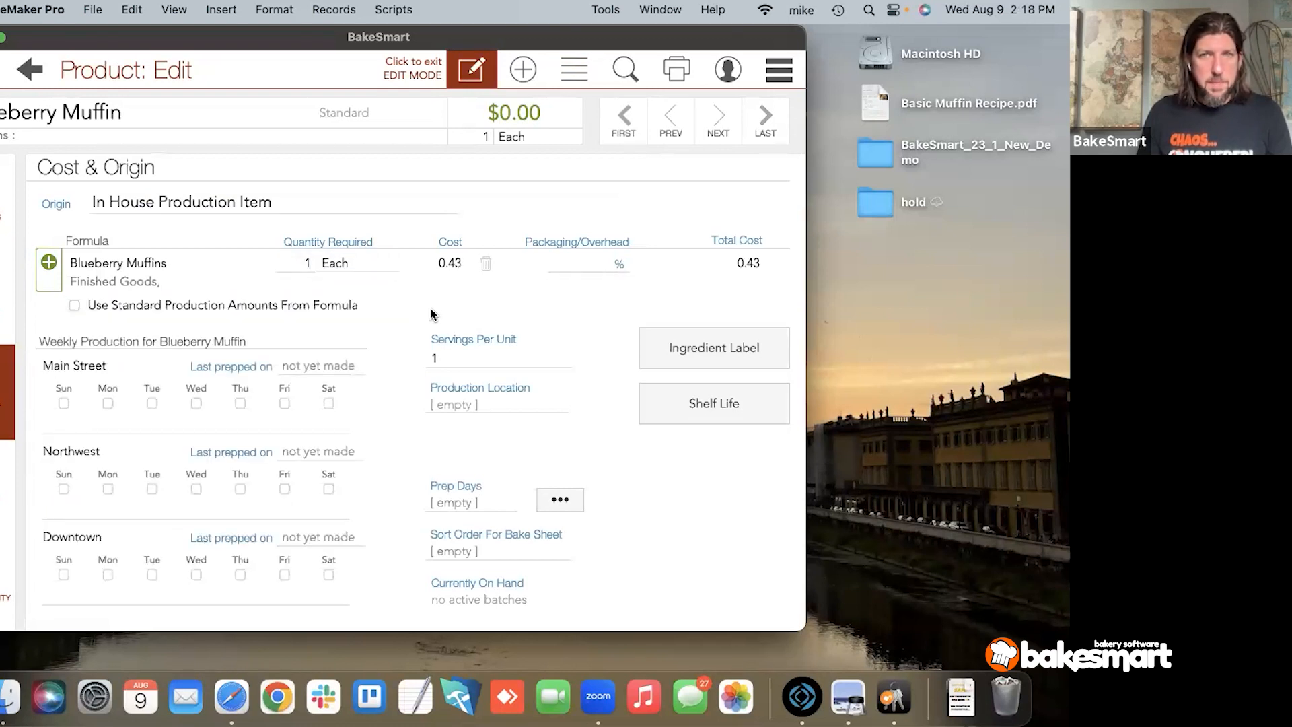
Step: Reset the product's ingredient label to generate it from the formula, and check the sugar entries in its text
click(689, 350)
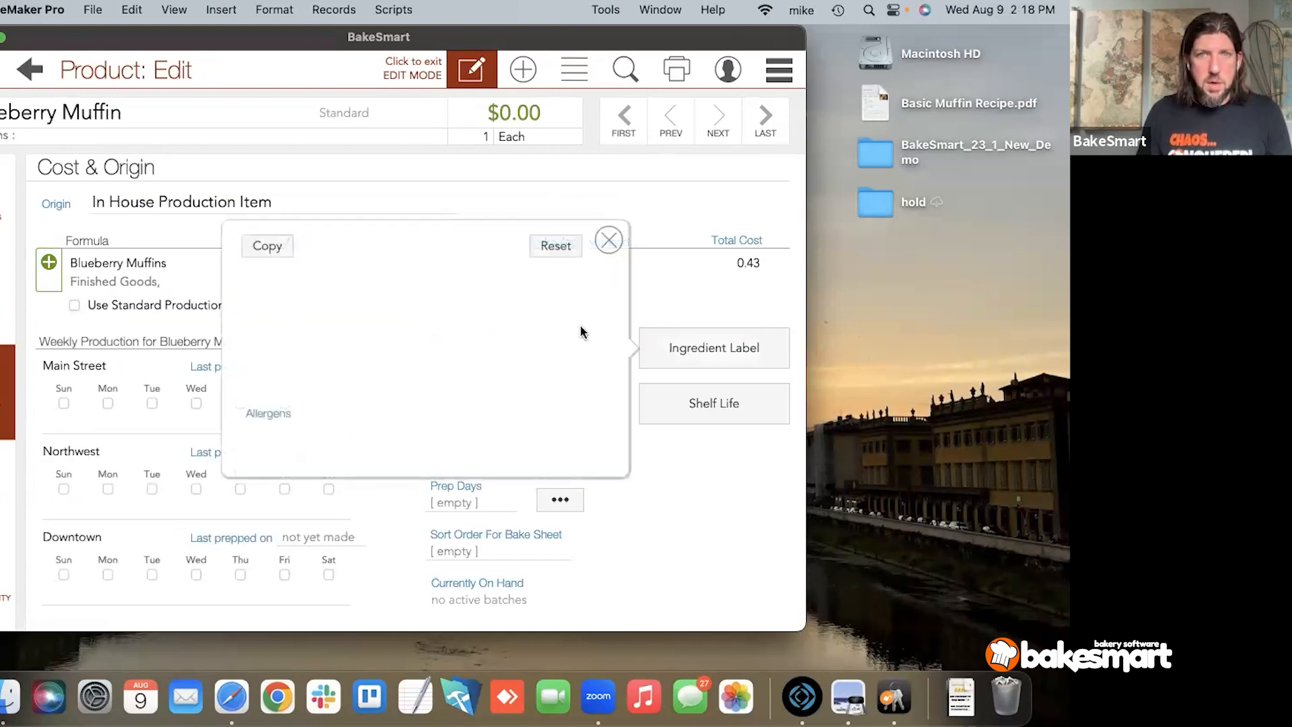
click(558, 246)
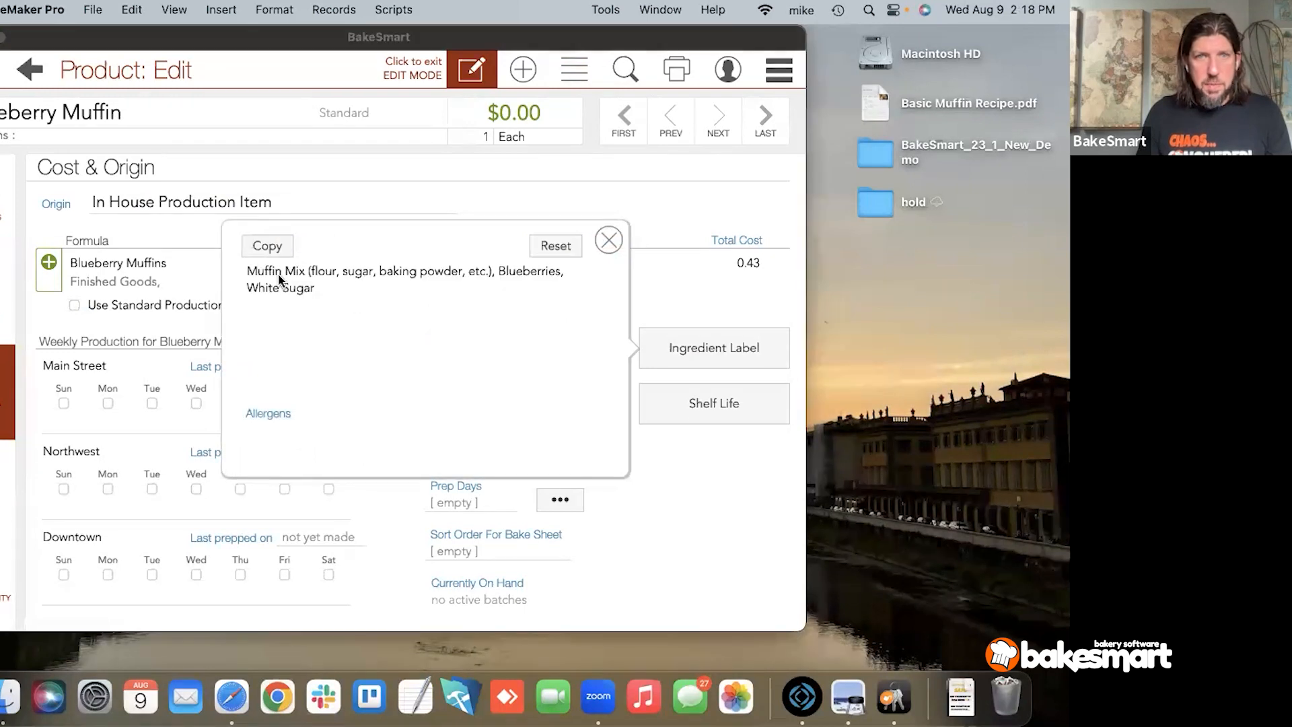
click(352, 272)
double_click(353, 272)
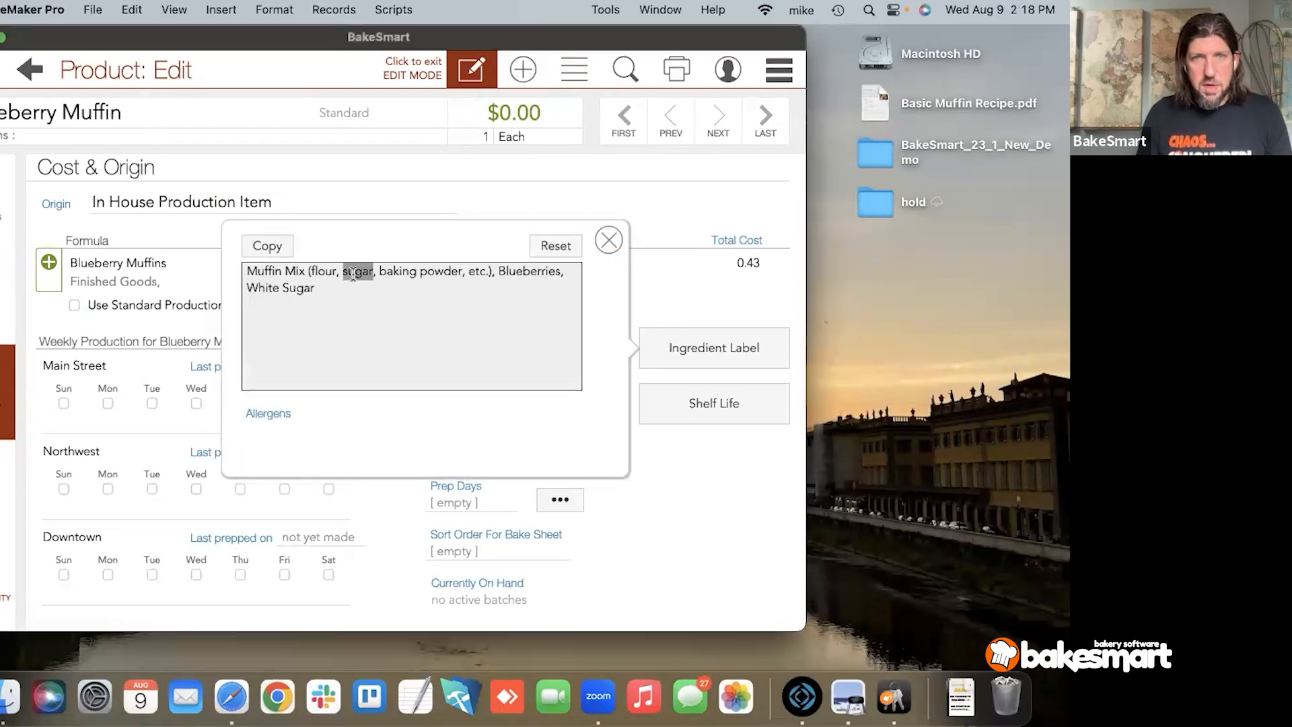
triple_click(272, 288)
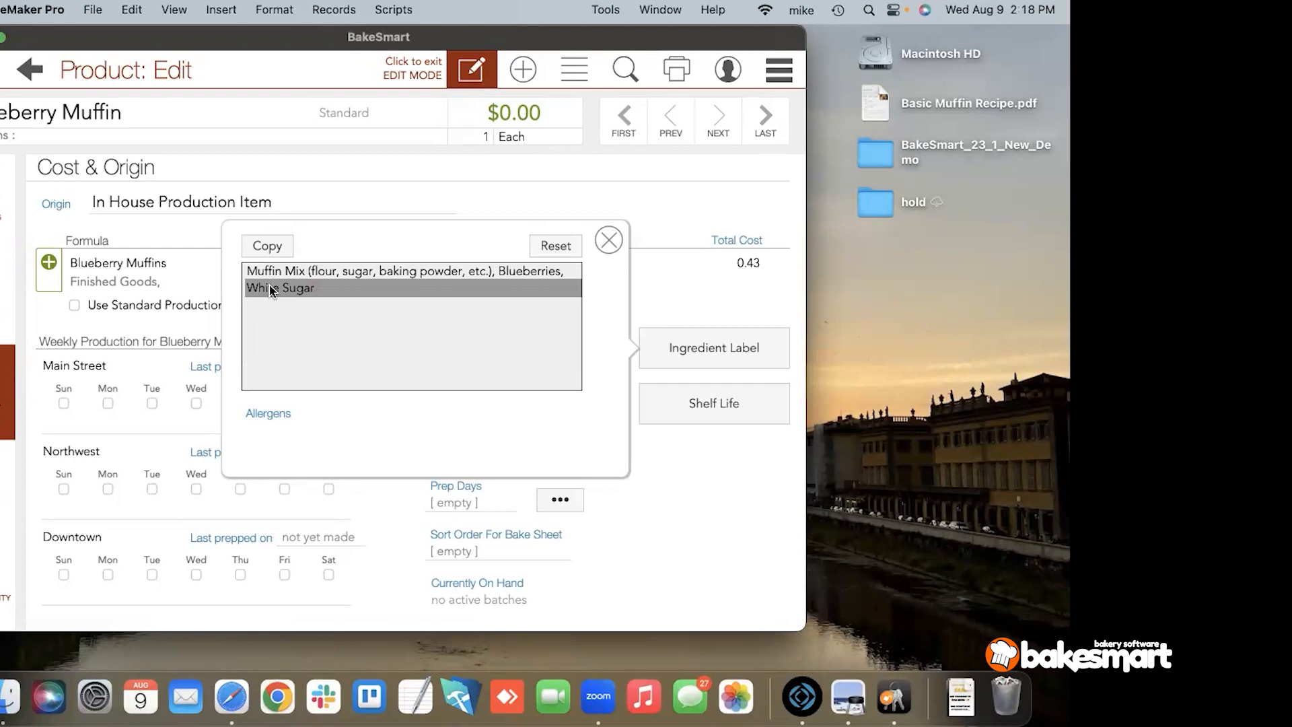
Step: Replace the entire ingredient label text with "IT'S ALL SUGAR!!"
click(317, 311)
key(super+a)
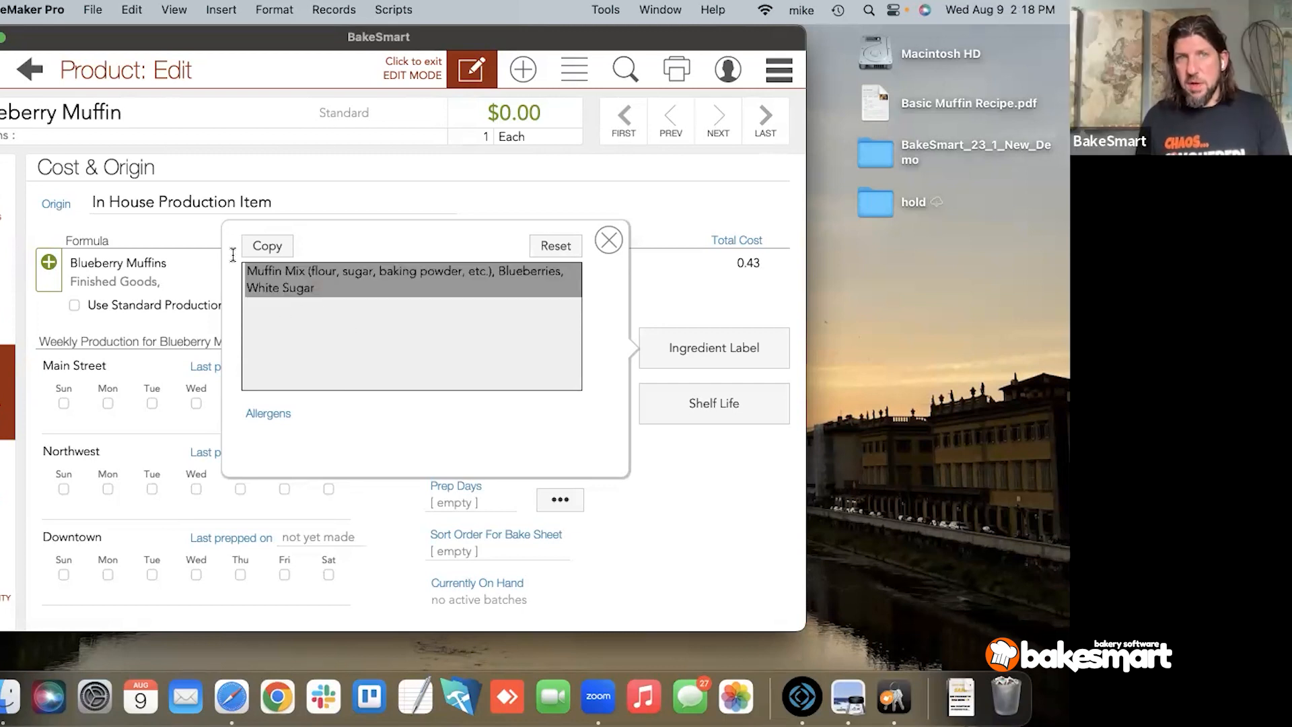
text(IT'S ALL)
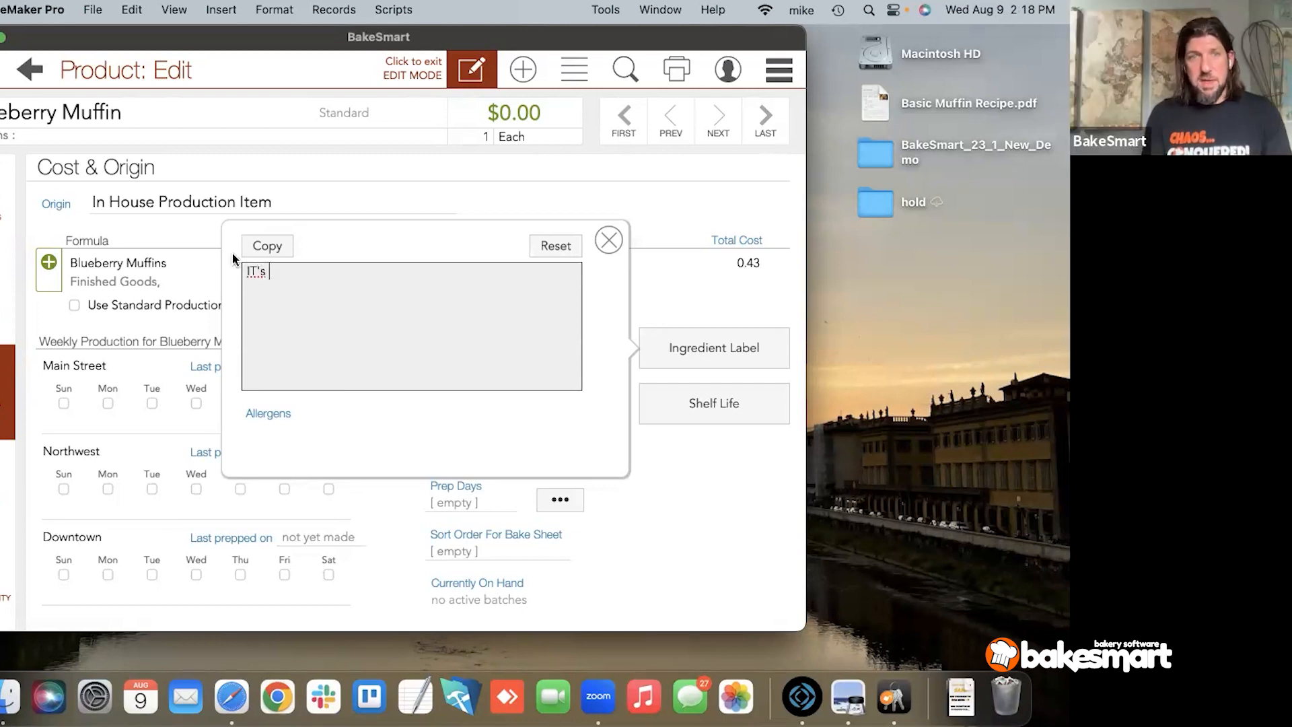
text( SUGAR)
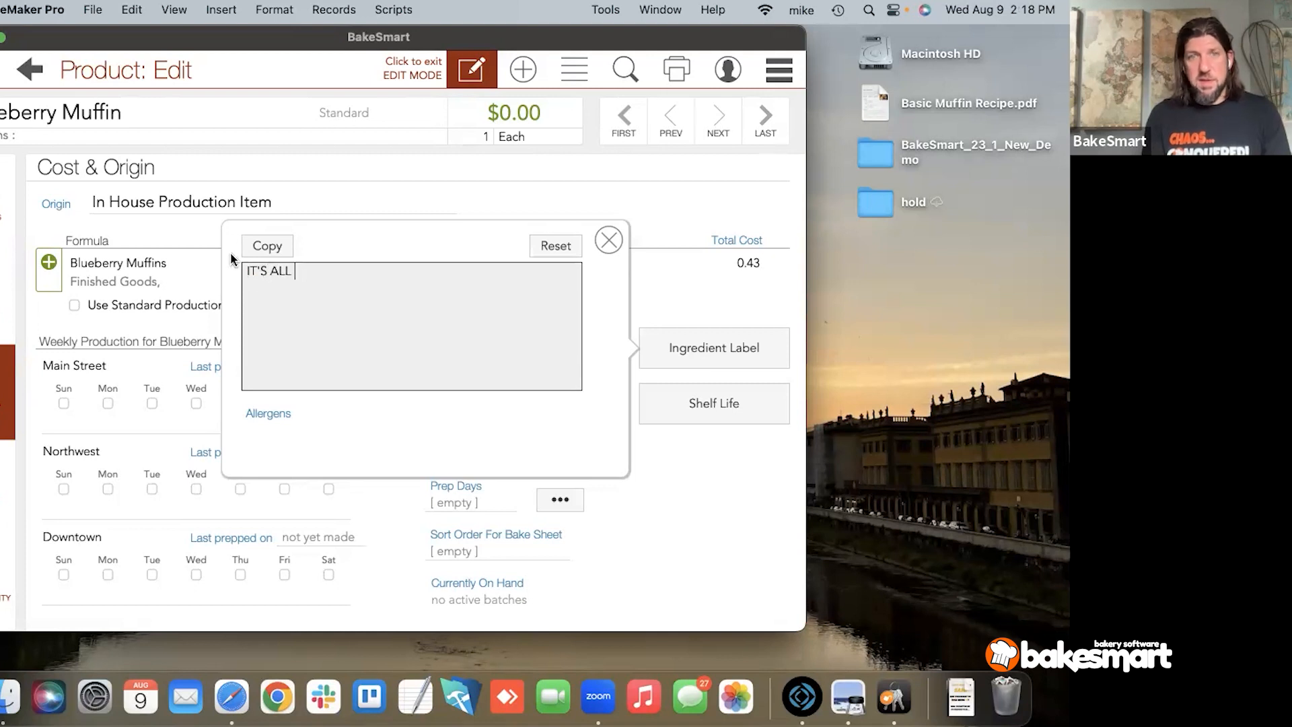
text(!!)
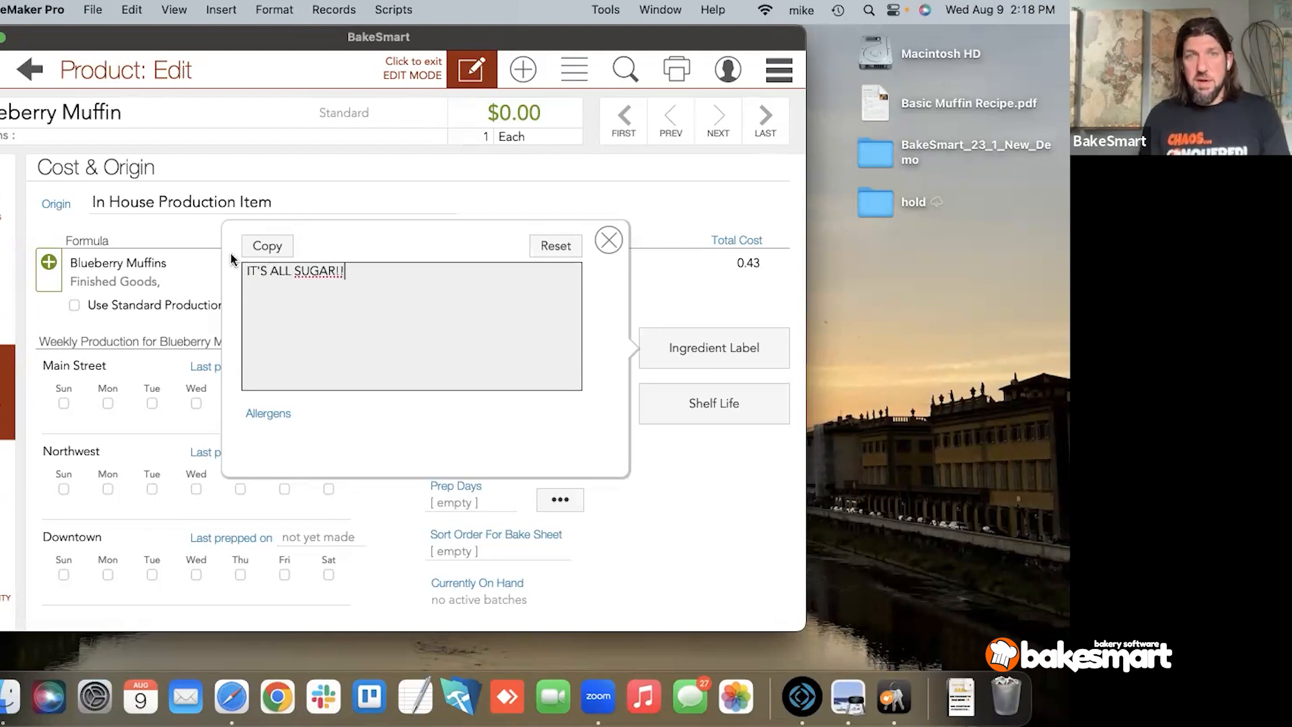
click(365, 231)
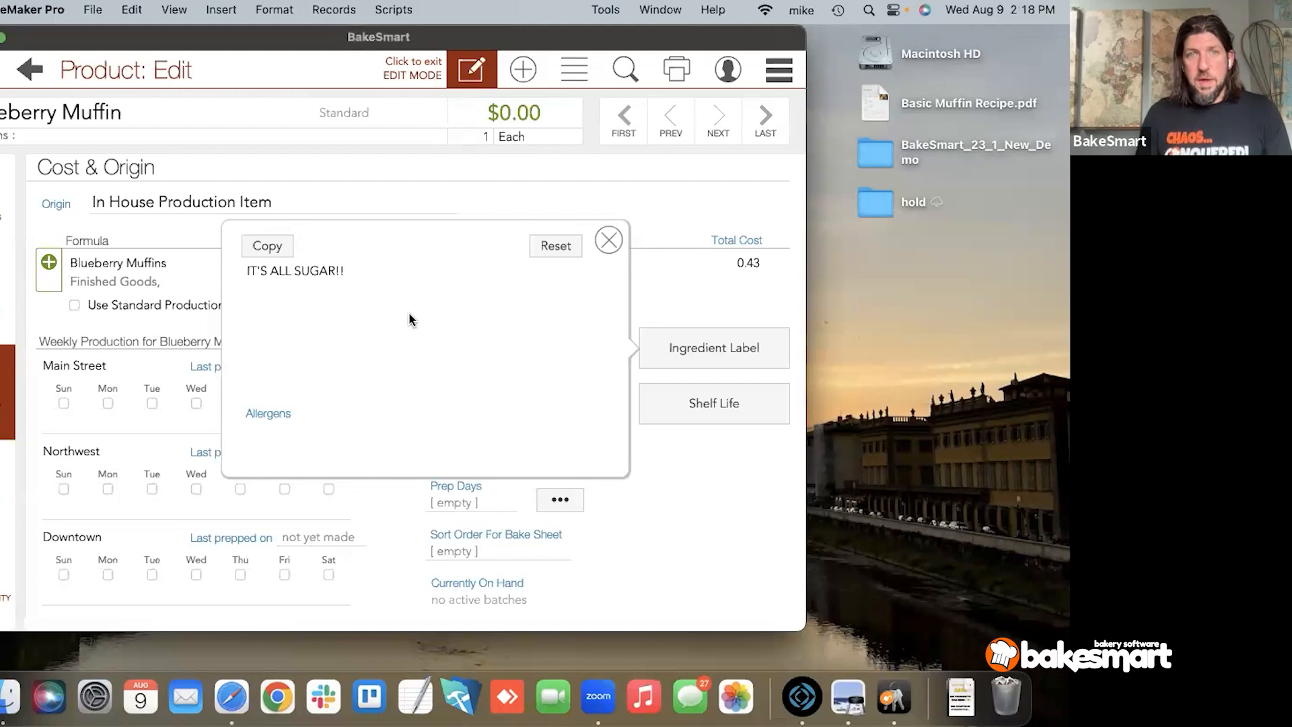
Step: Reset the Blueberry Muffin's ingredient label to the text generated from its formula, and close the label
click(569, 246)
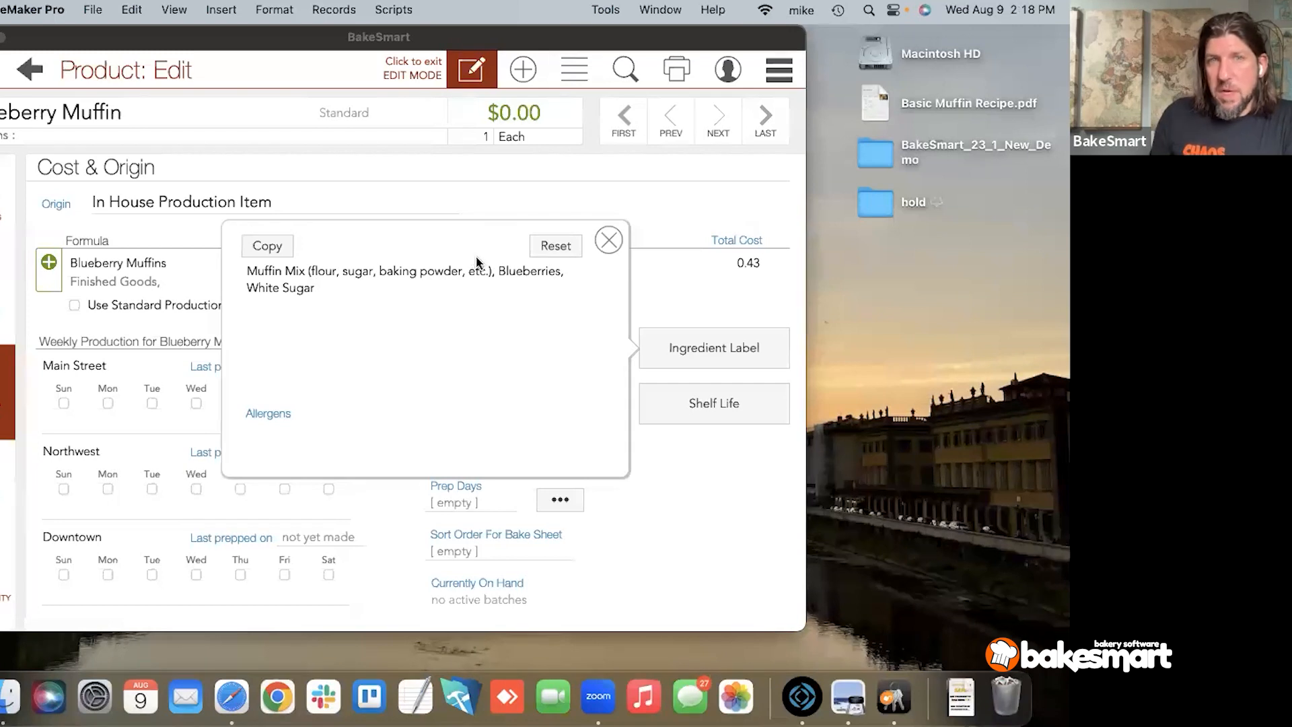
click(608, 241)
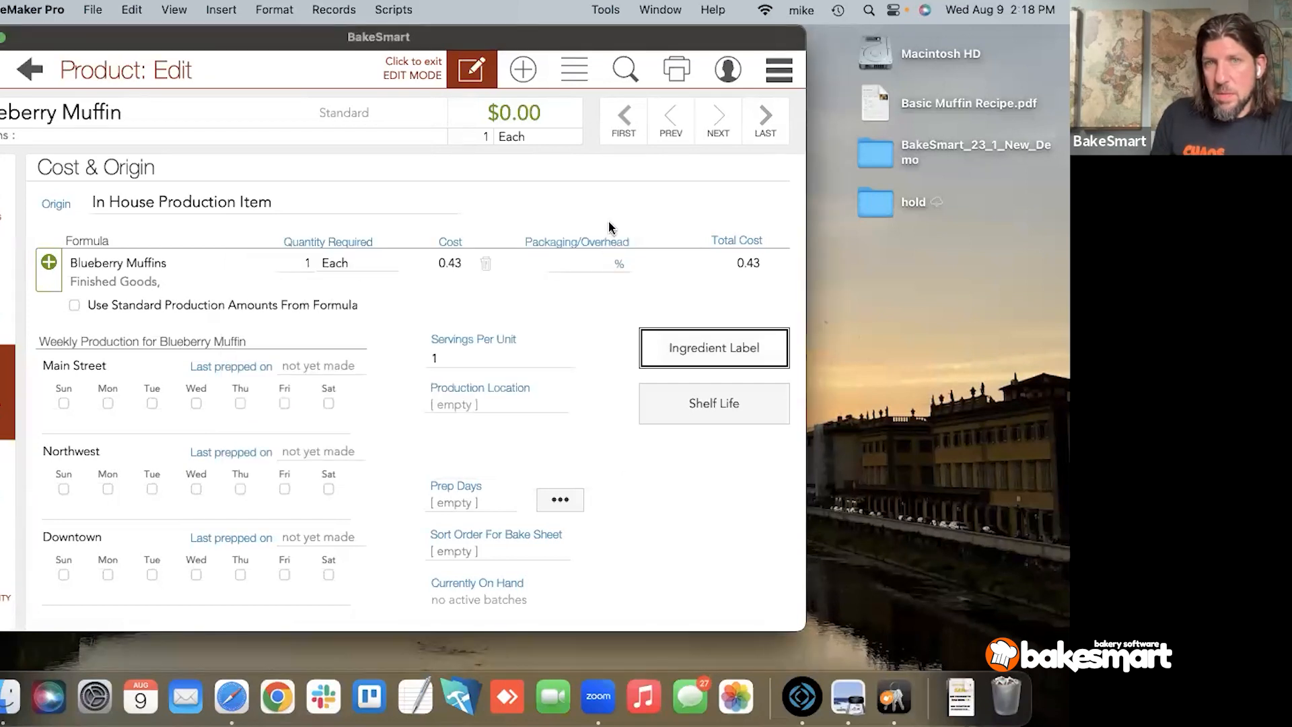
click(609, 224)
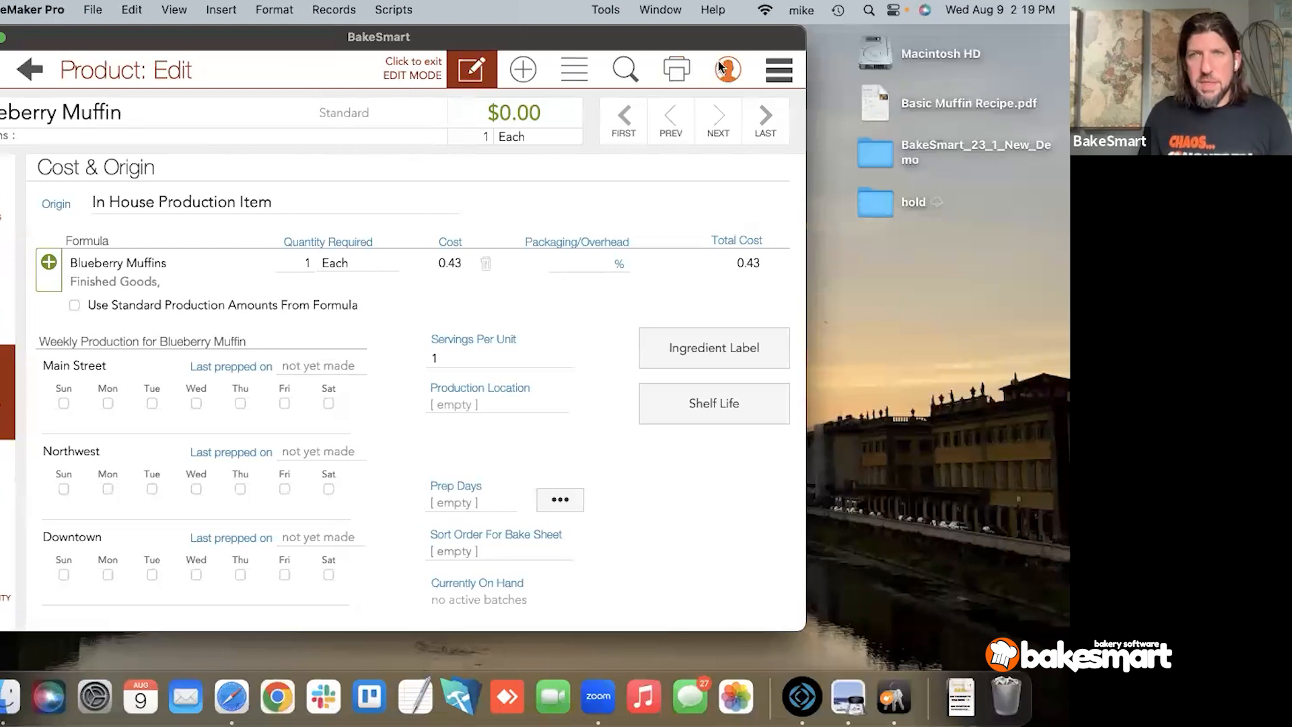
Step: Go to the formulas and create a new formula record
click(780, 69)
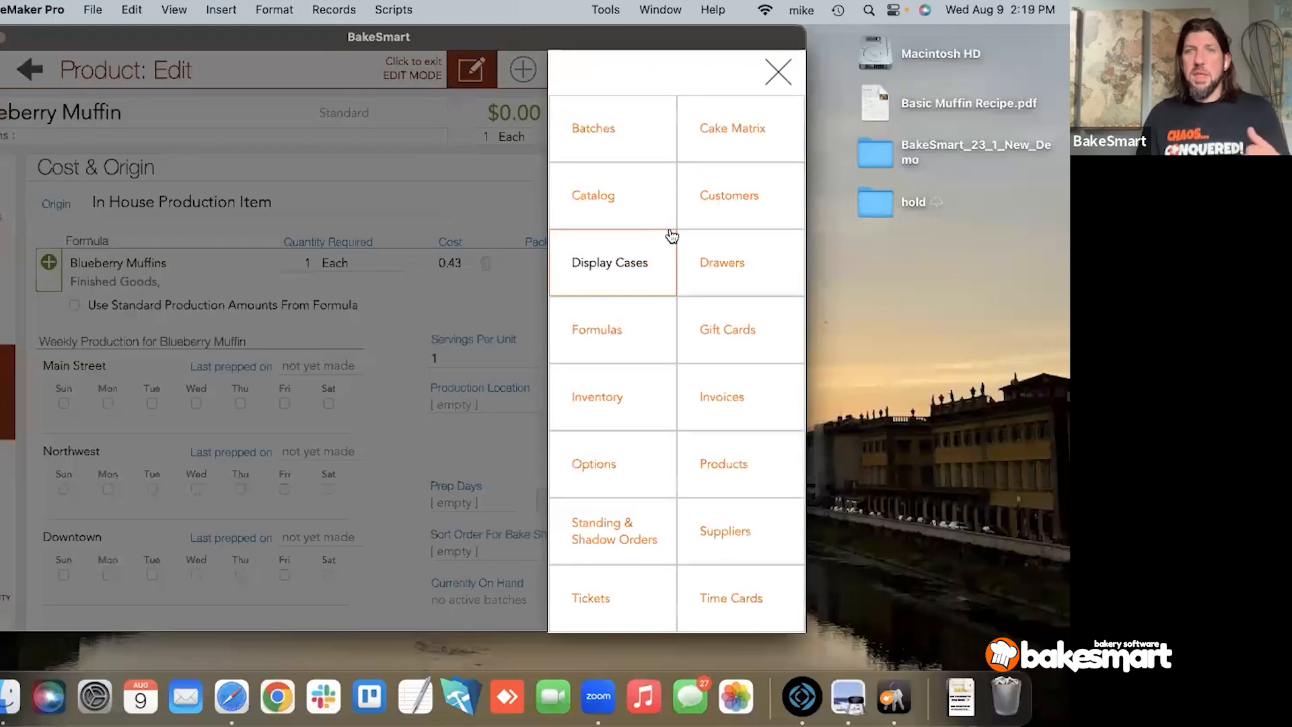
click(647, 343)
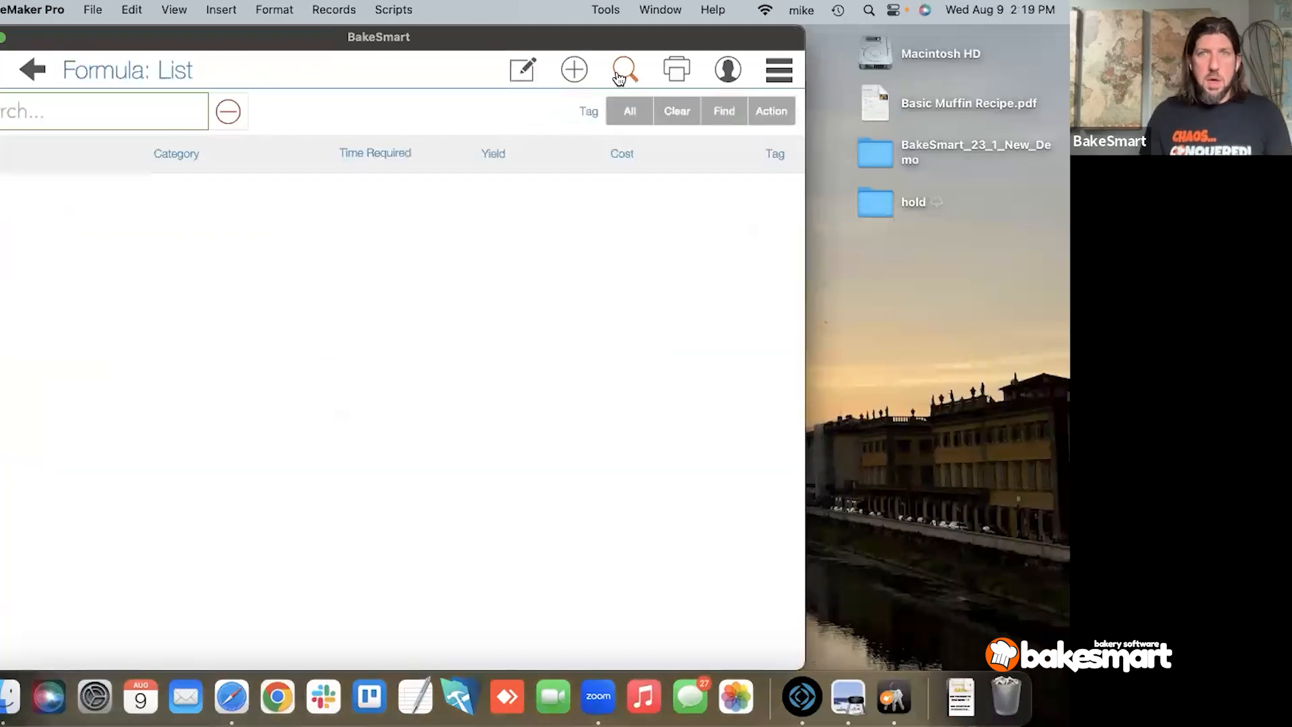
click(575, 70)
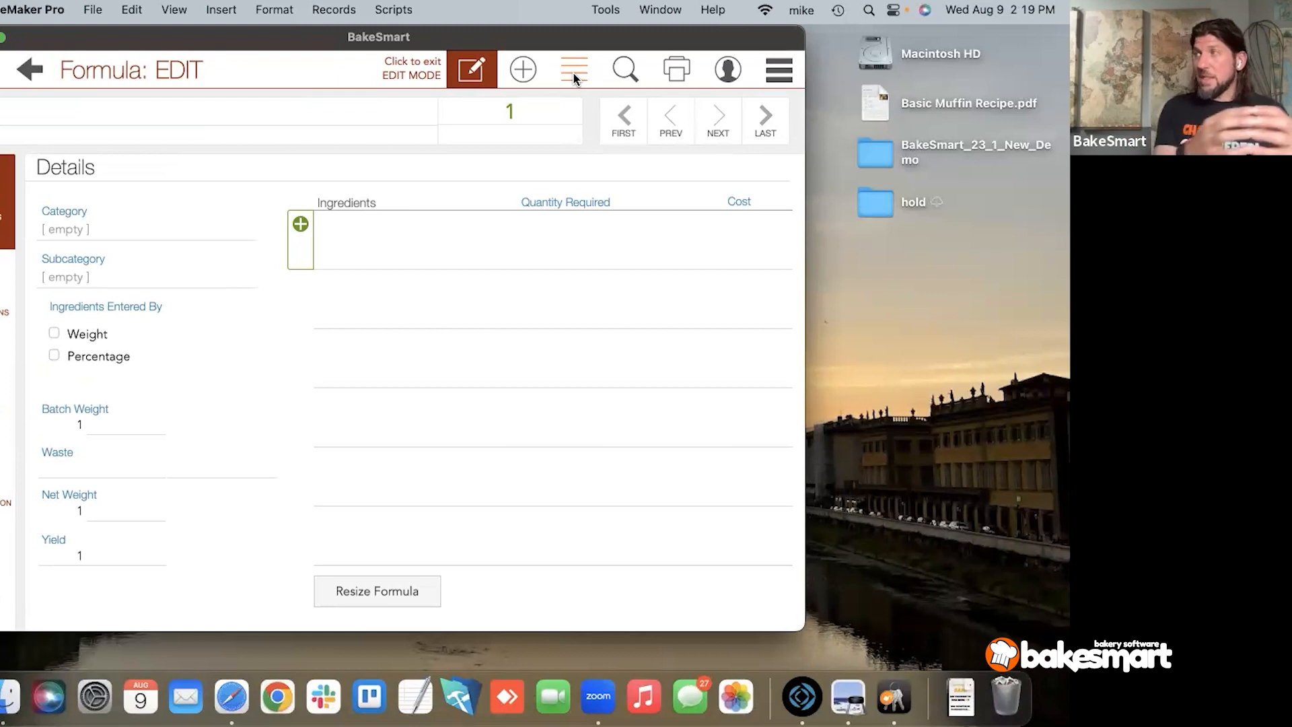
click(201, 113)
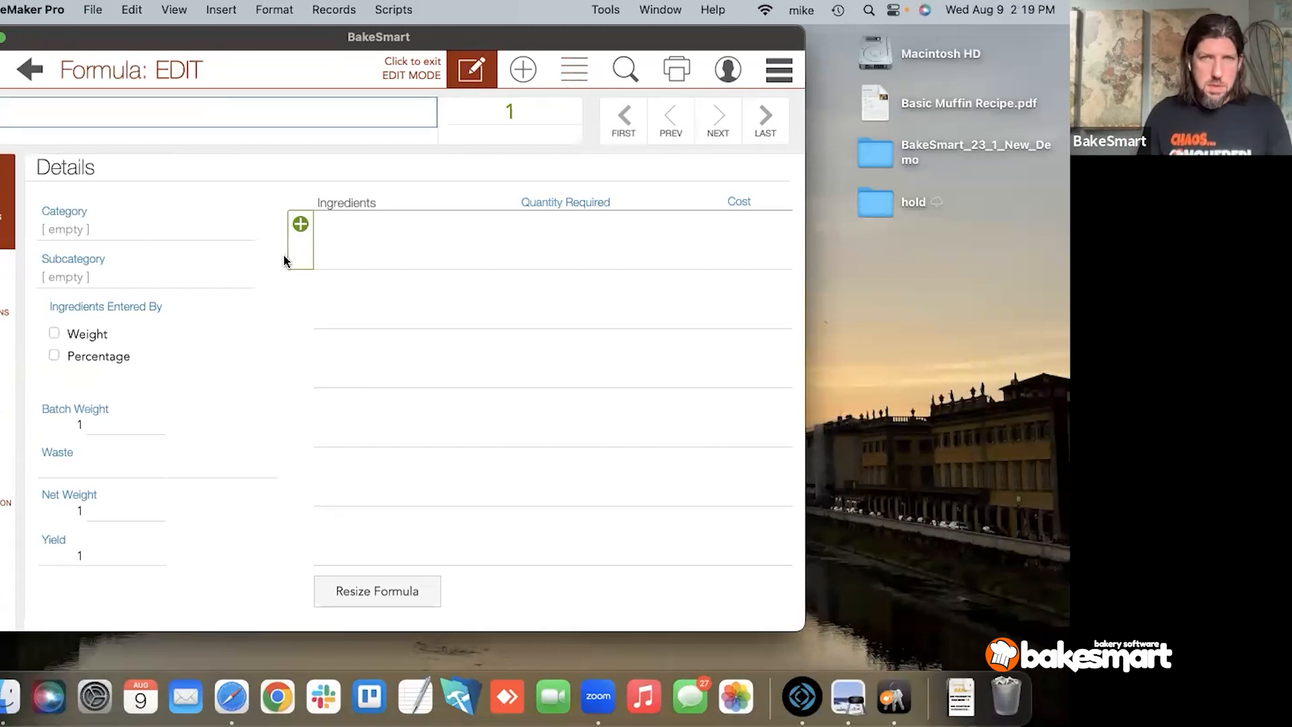
Step: Add an empty ingredient line and name the new formula Banana Walnut Muffin
click(301, 241)
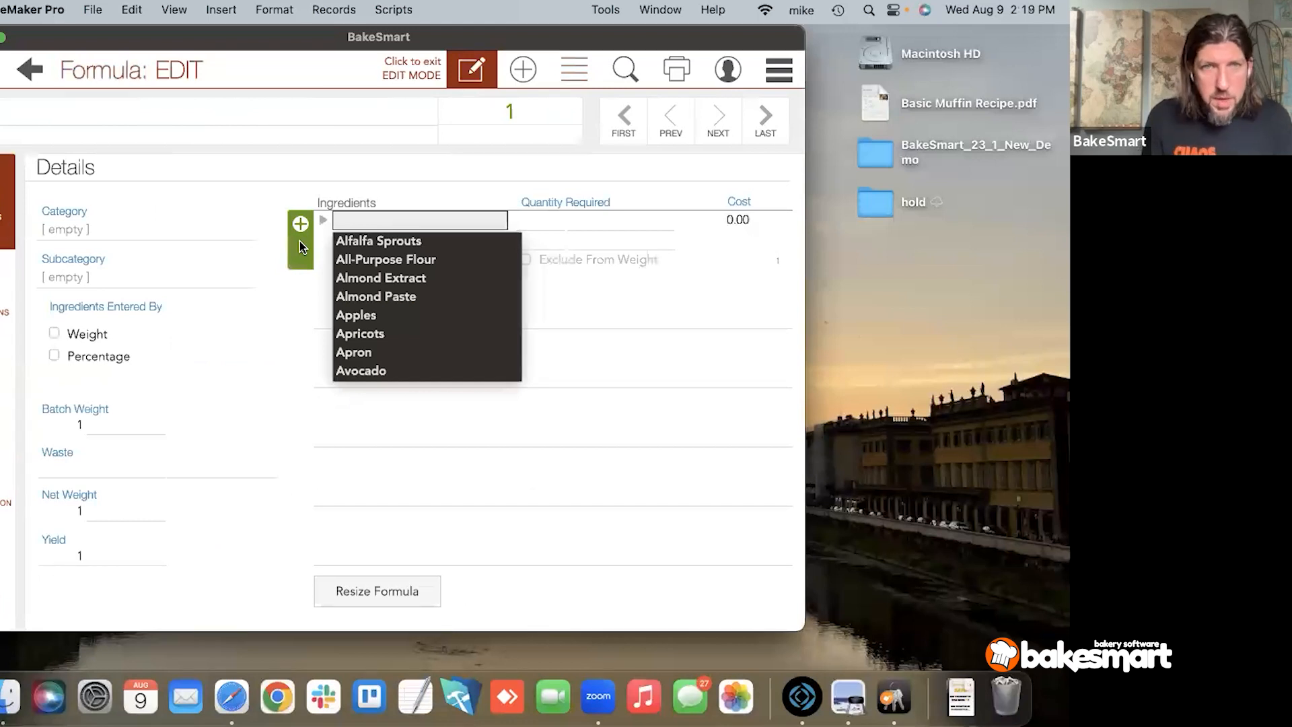
key(Down)
key(Down)
key(Down)
key(Down)
key(Down)
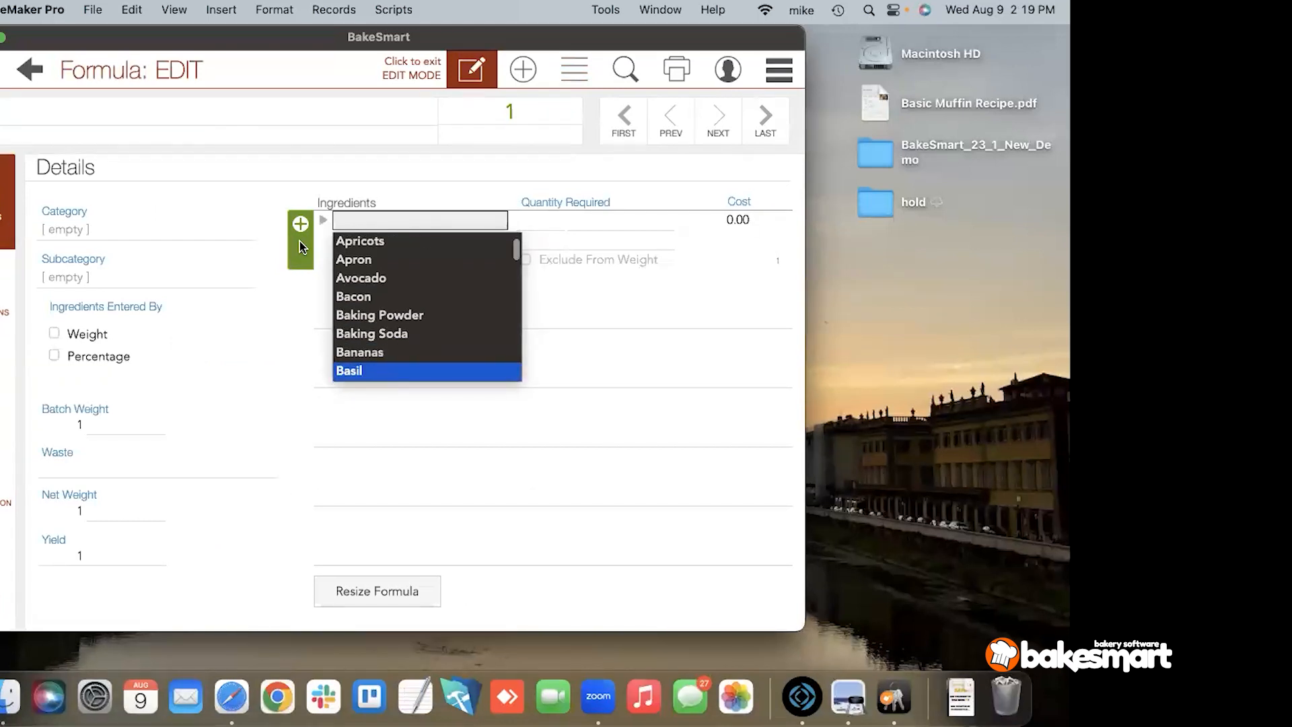
click(140, 110)
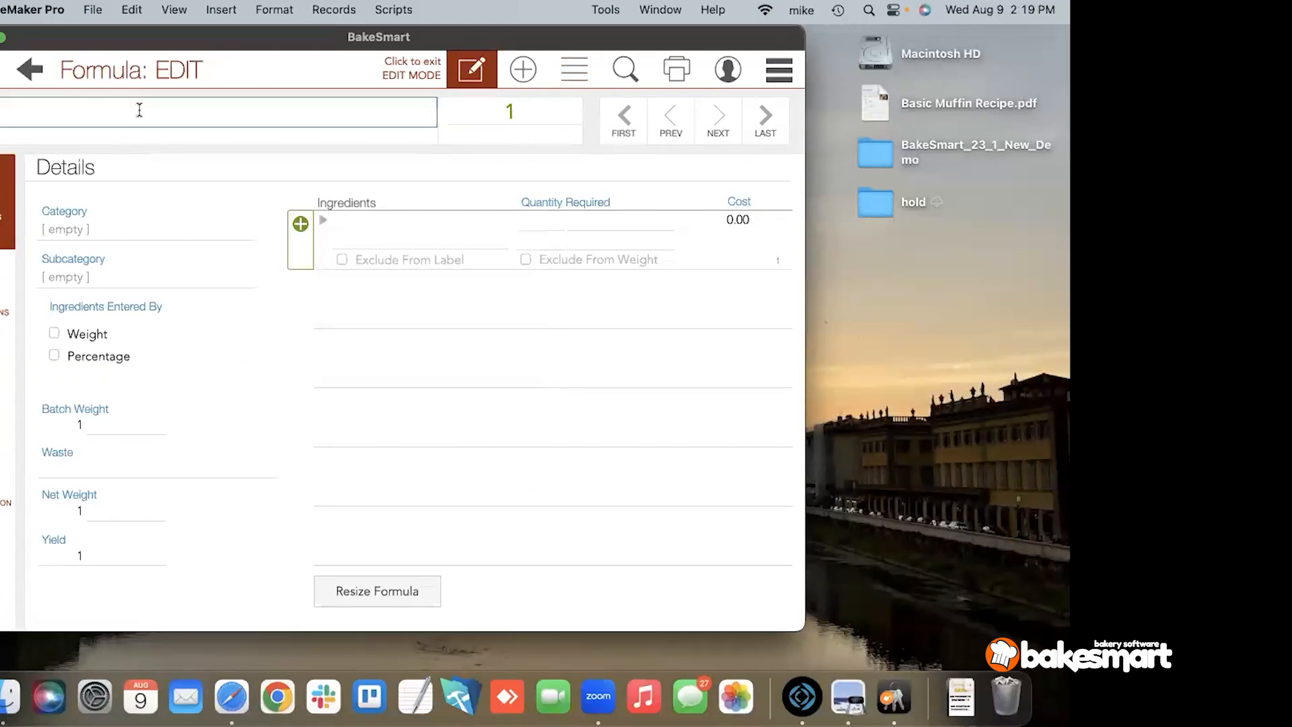
text(ana Walnut)
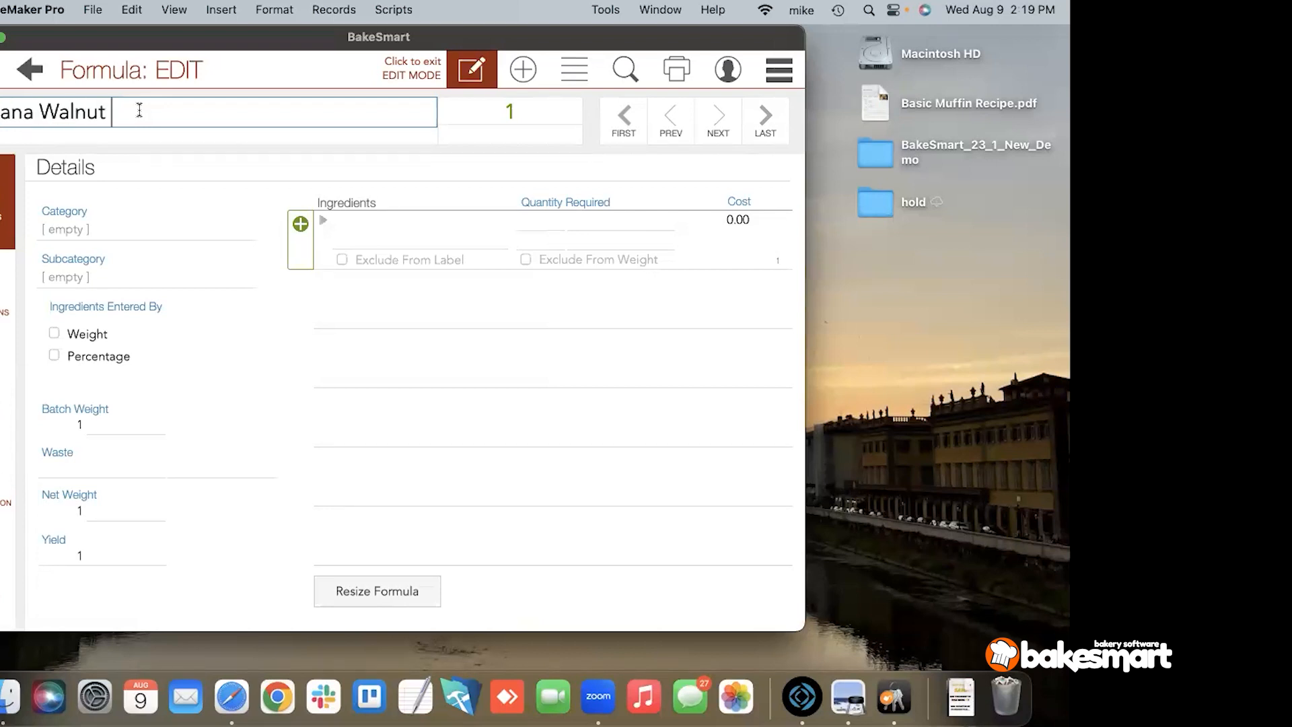
text( Muffin)
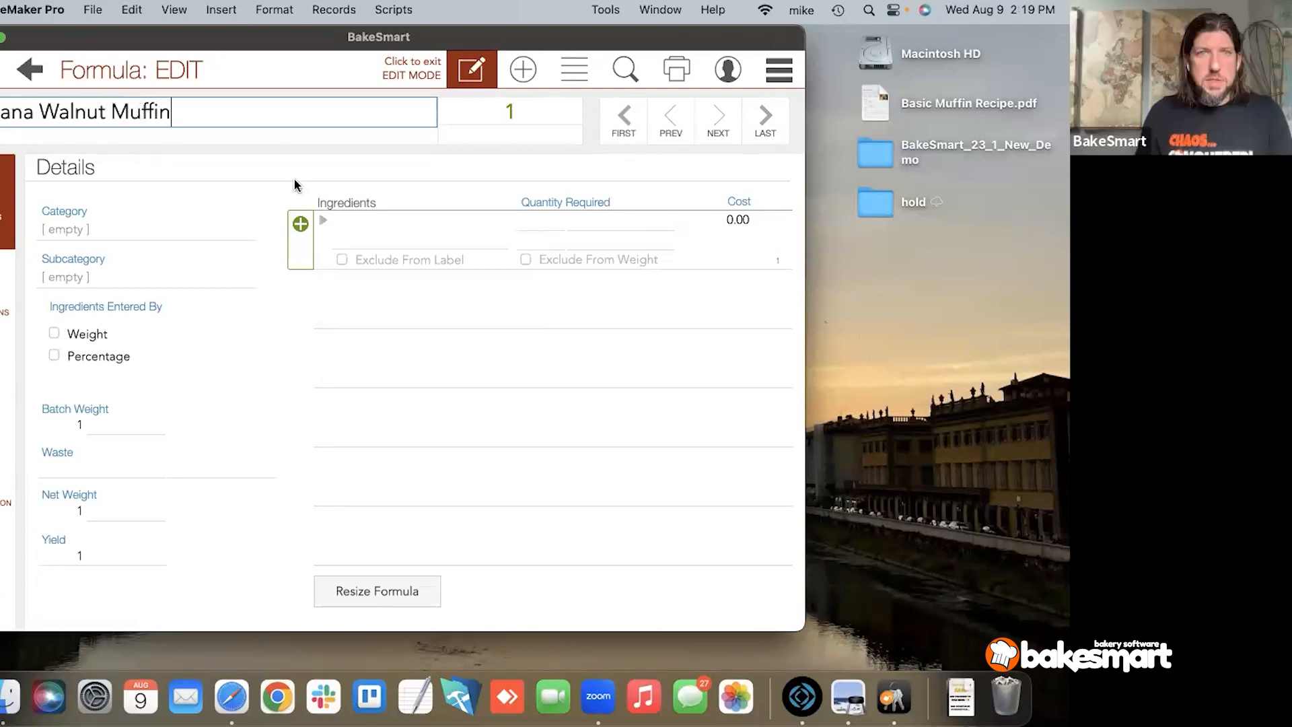
click(295, 185)
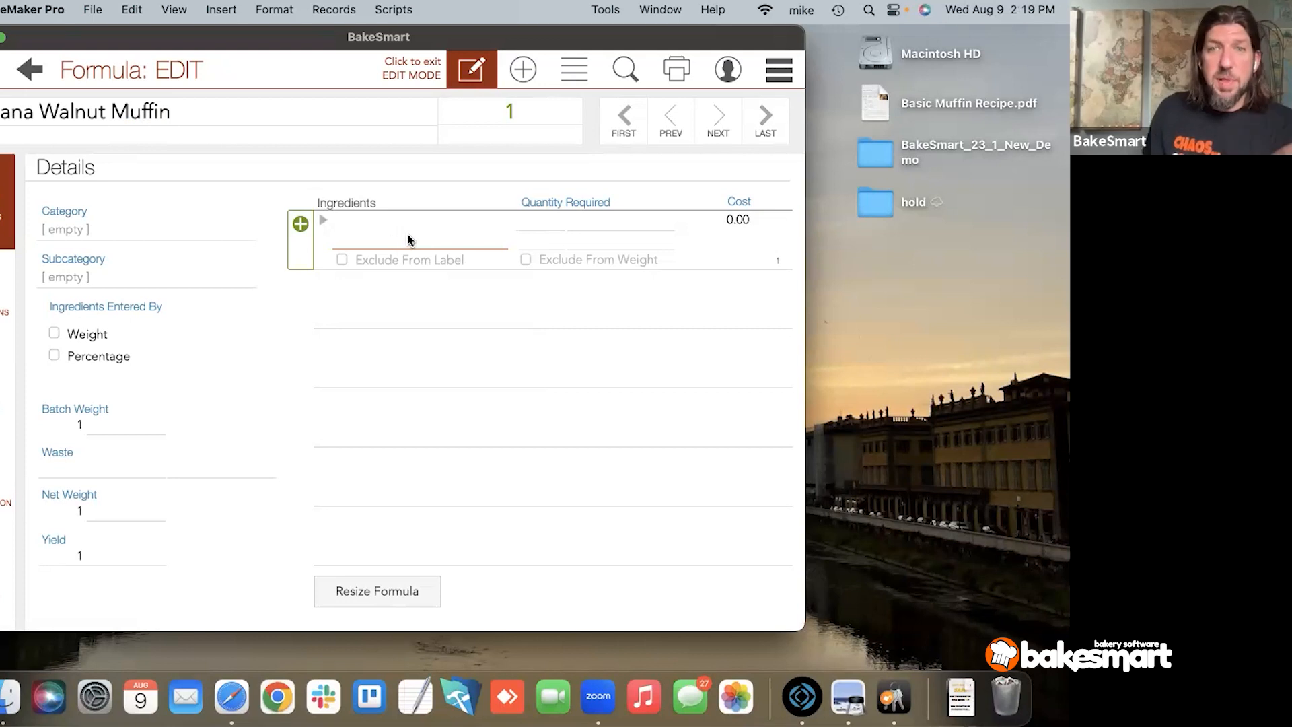
Step: Use the existing Plain Muffin formula as the ingredient on the first line
click(321, 226)
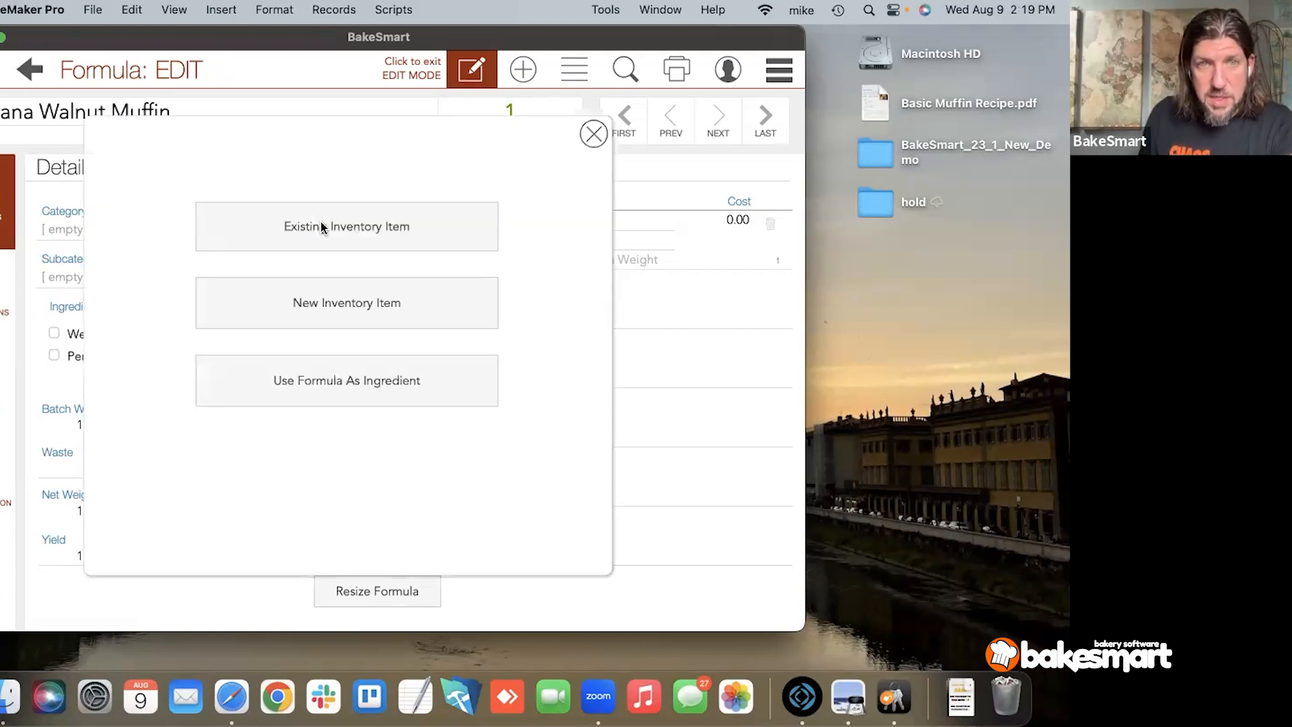
click(347, 387)
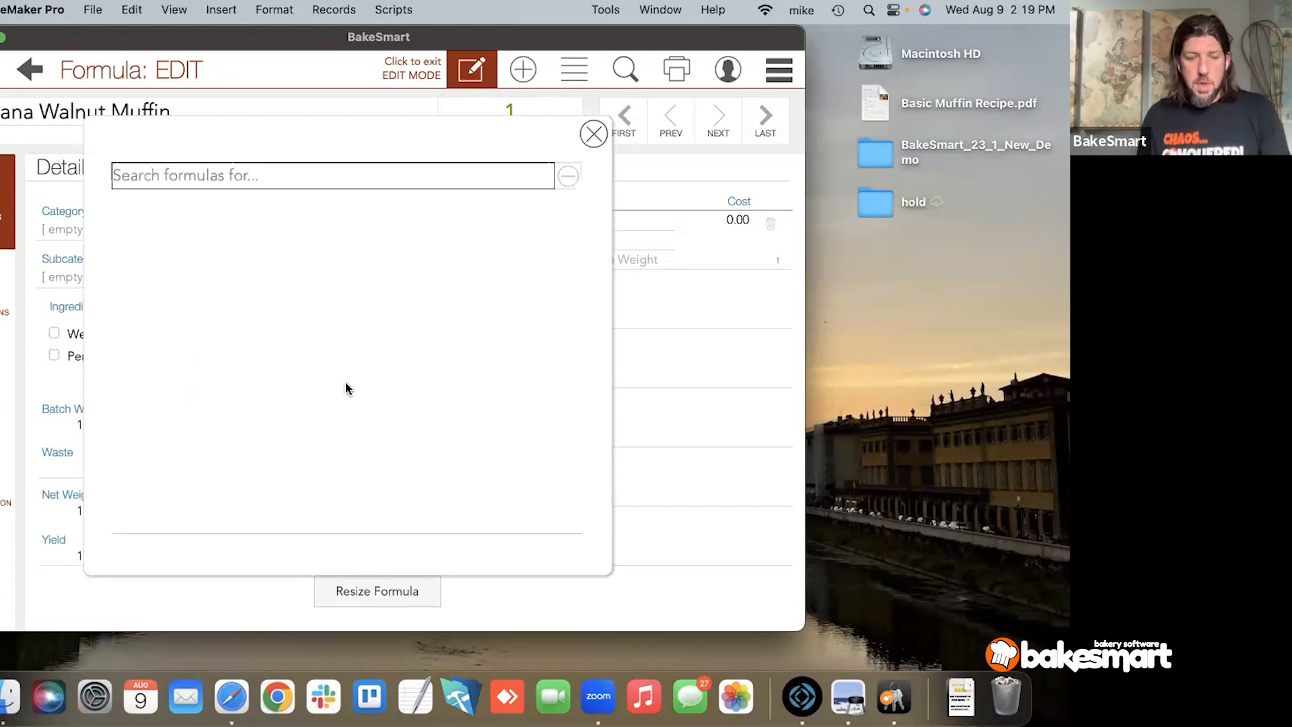
text(plain)
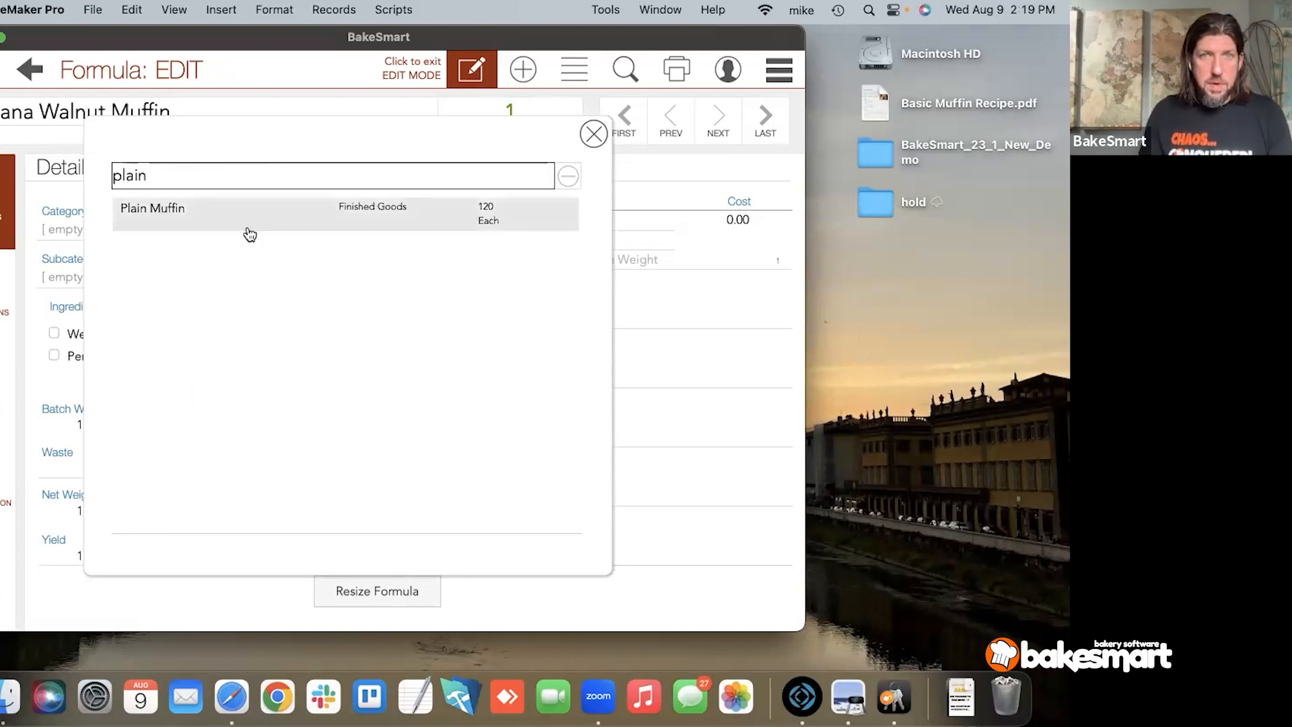
click(246, 227)
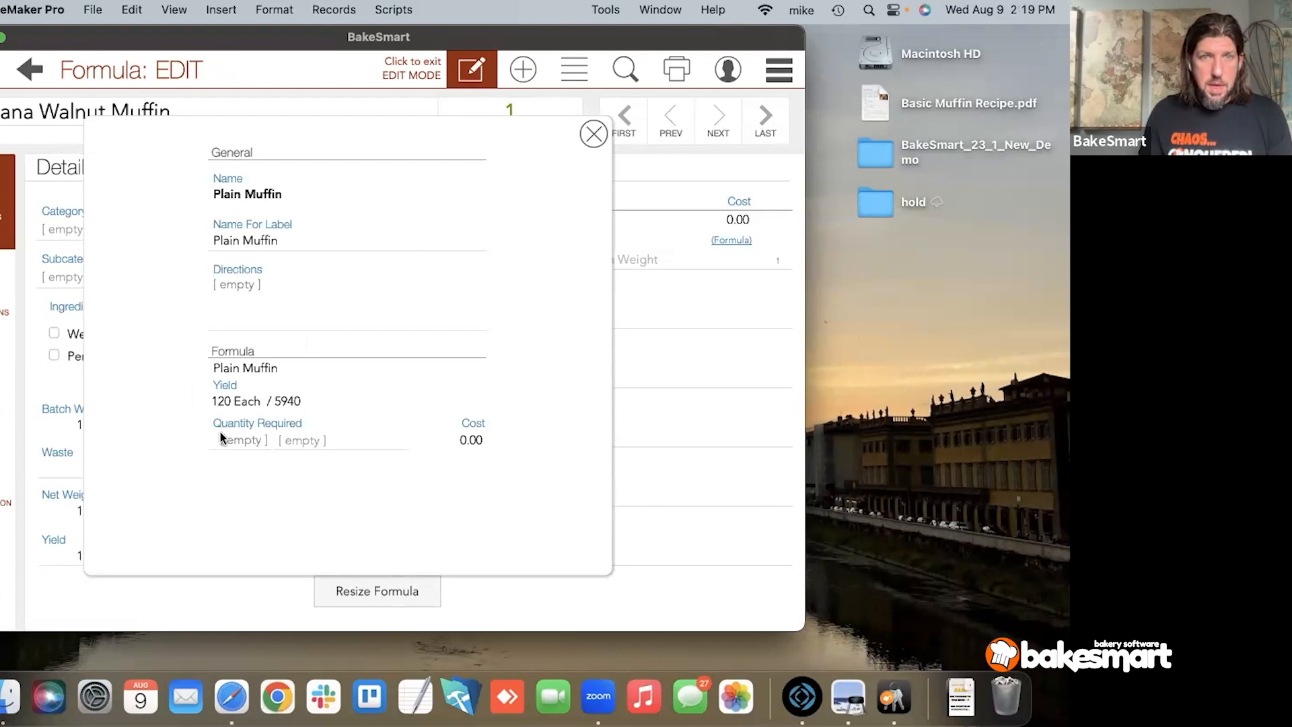
Step: Set the Plain Muffin ingredient's required quantity to 120 Each and close its details
click(224, 444)
text(120)
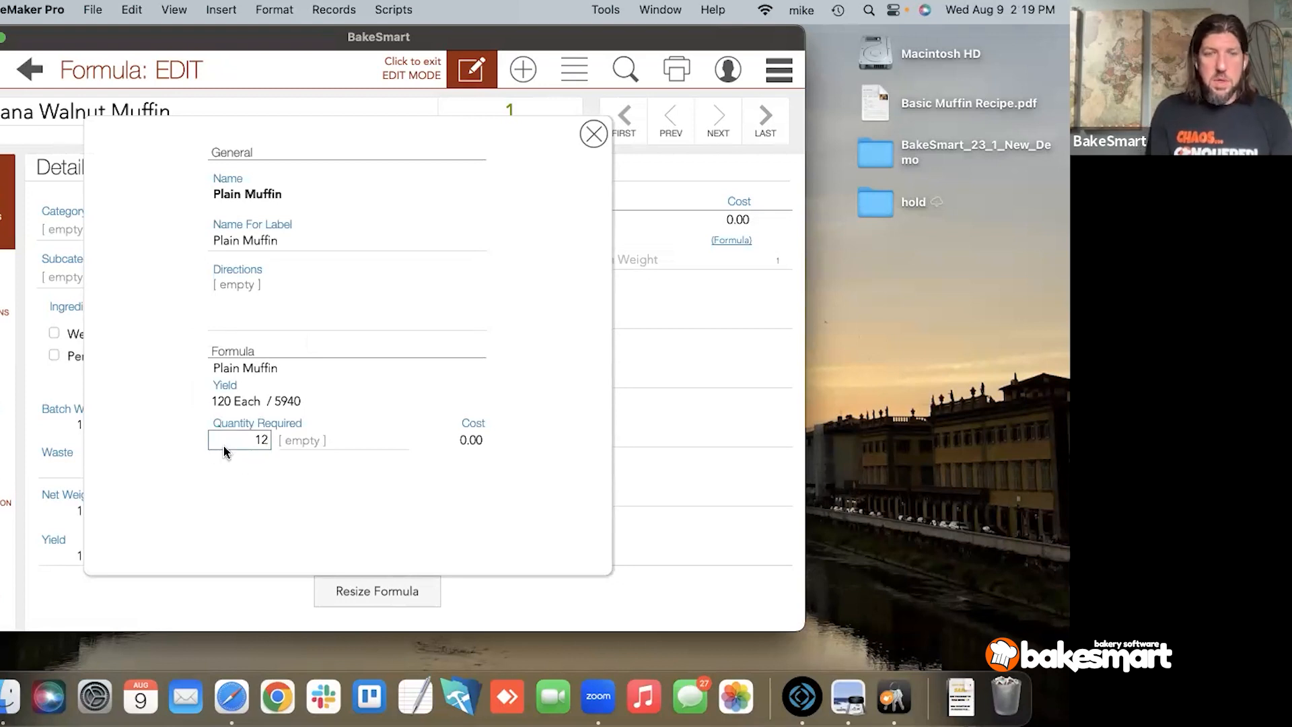
key(Tab)
click(288, 441)
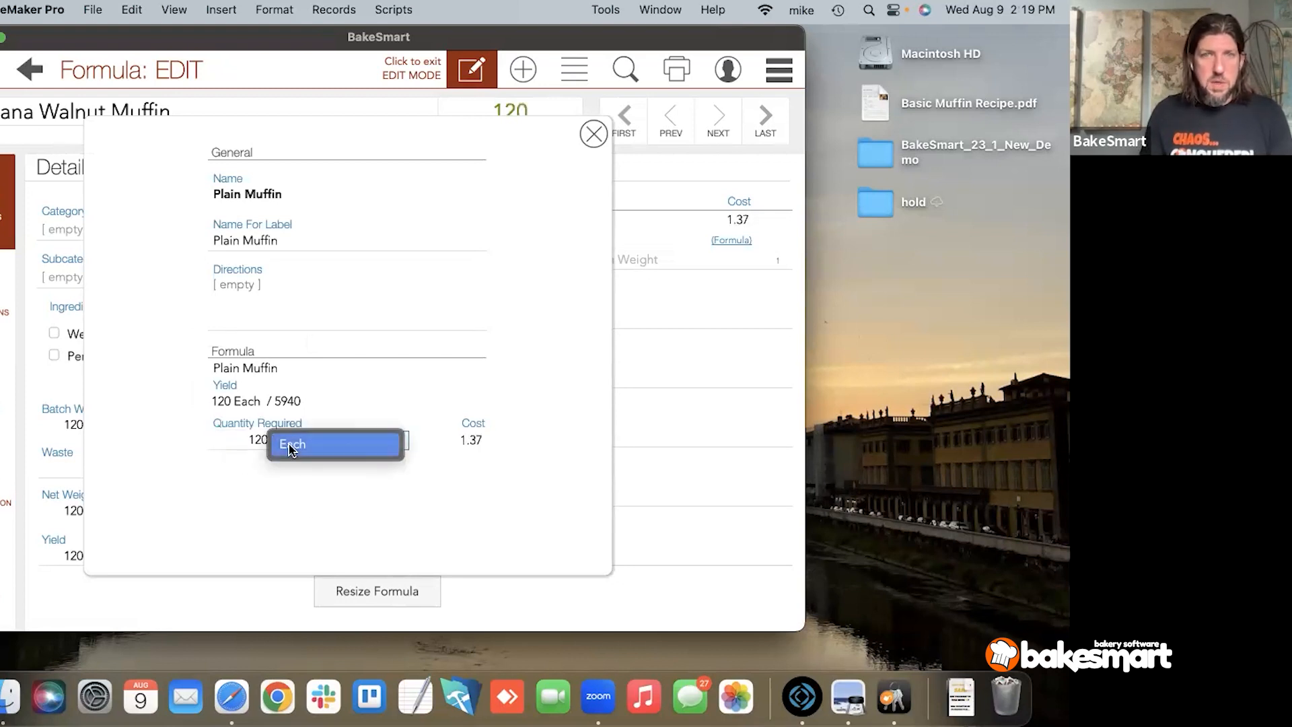
click(289, 442)
click(594, 139)
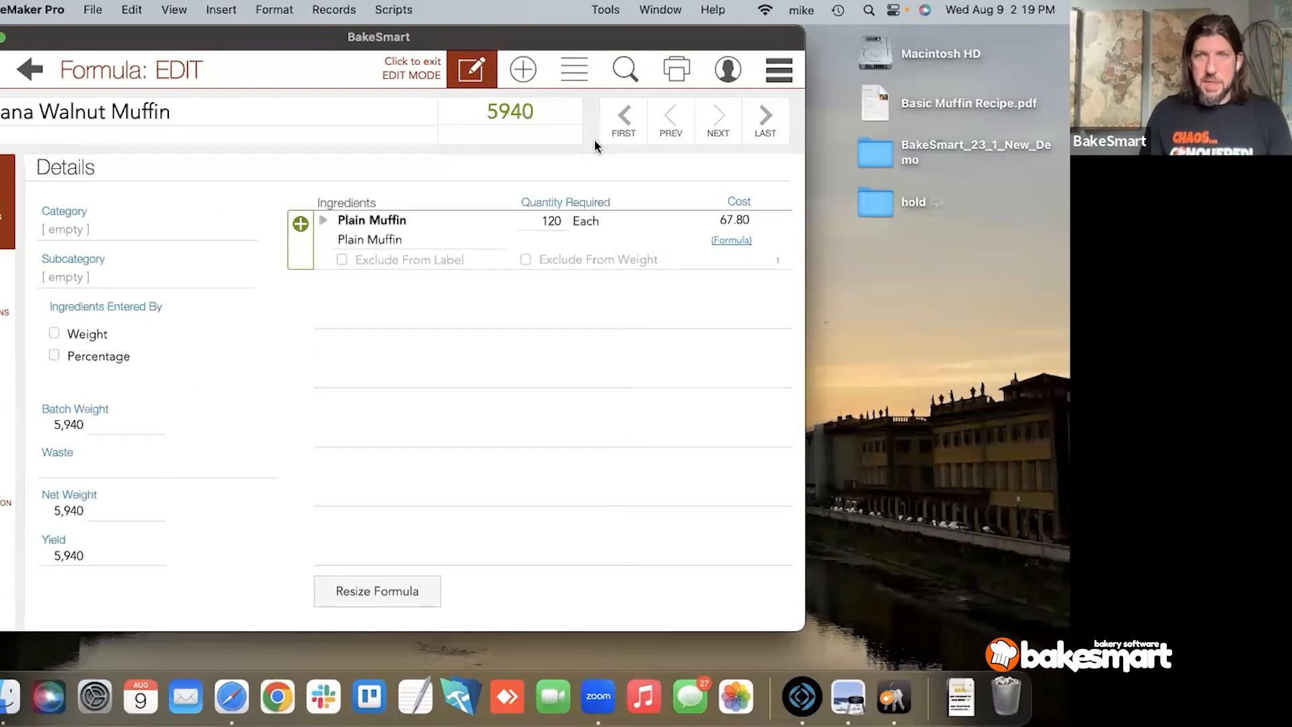
Step: Add Bananas as the second ingredient with a required quantity of 12, keeping the medium unit
click(302, 244)
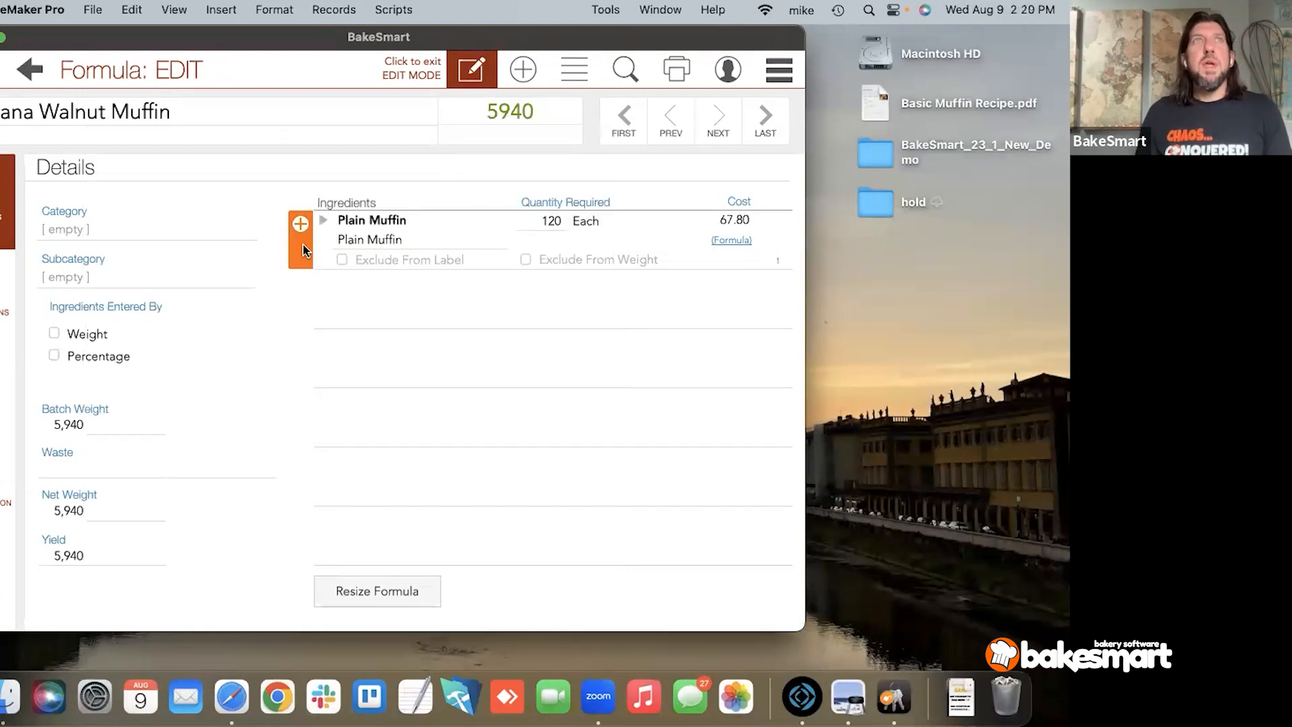
scroll(350, 357, down, 5)
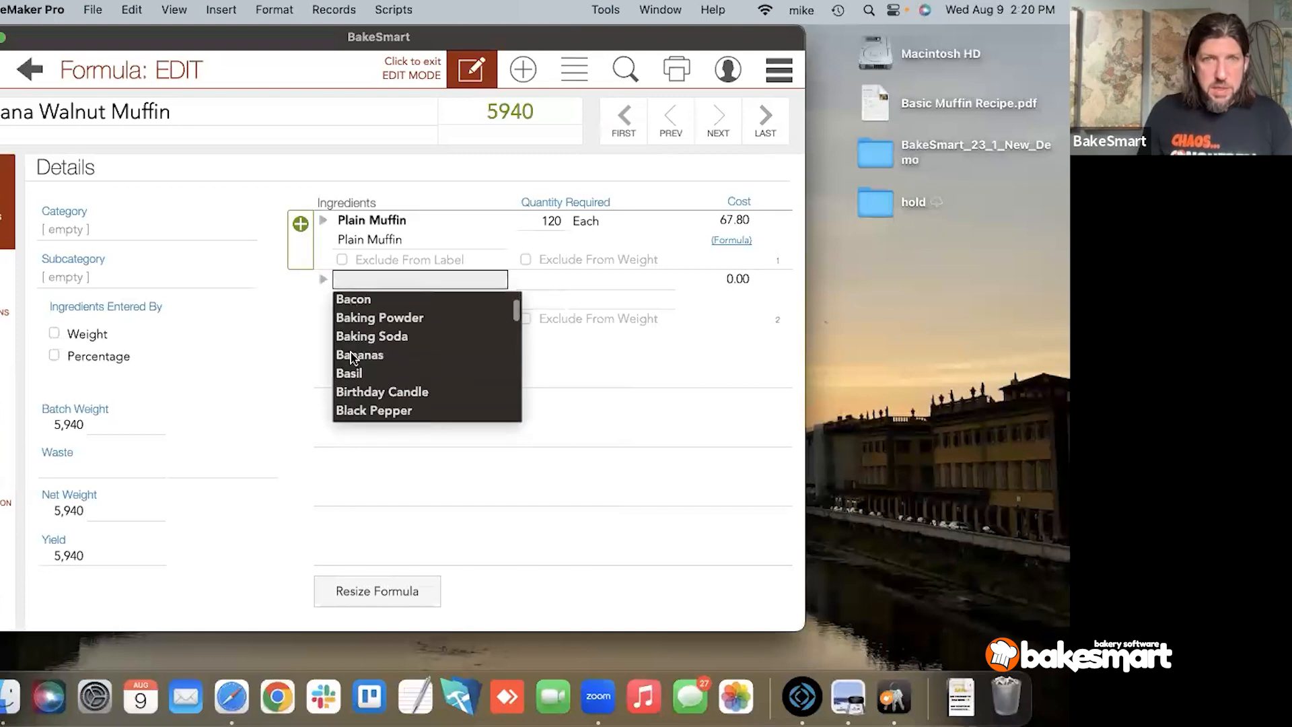
click(368, 341)
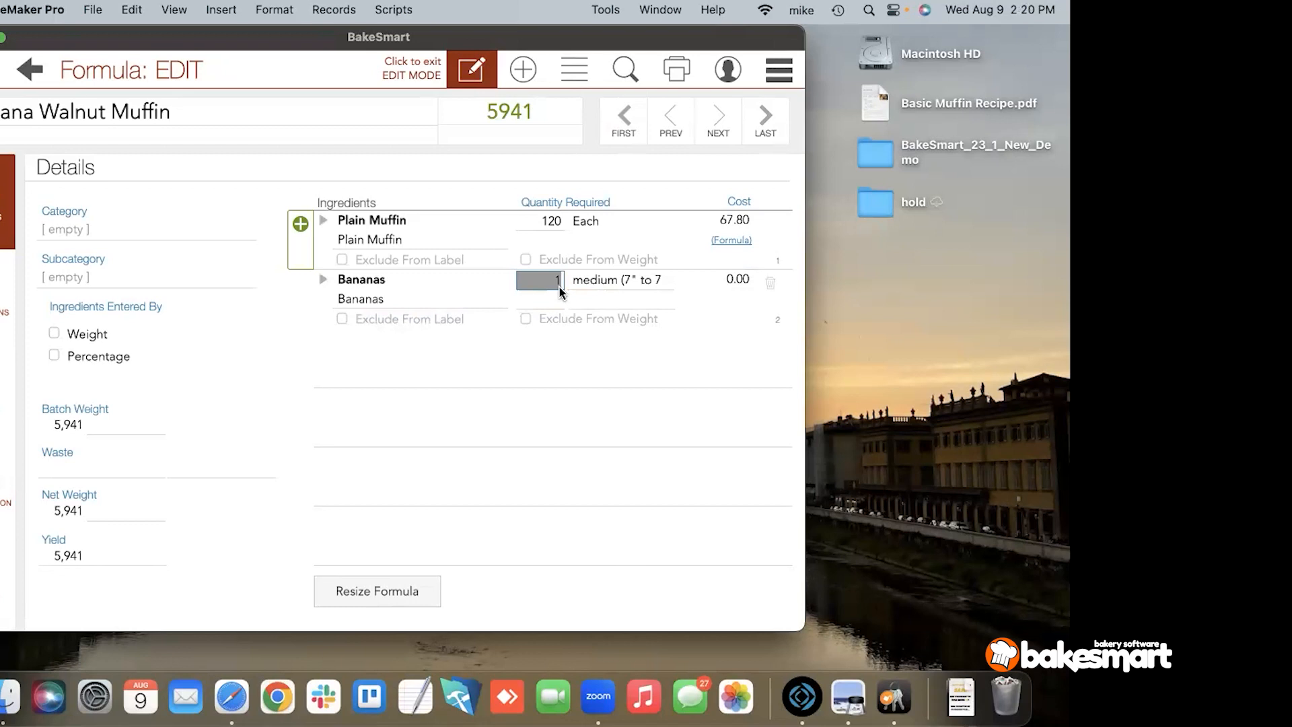
text(10)
text(2)
key(BackSpace)
key(BackSpace)
text(2)
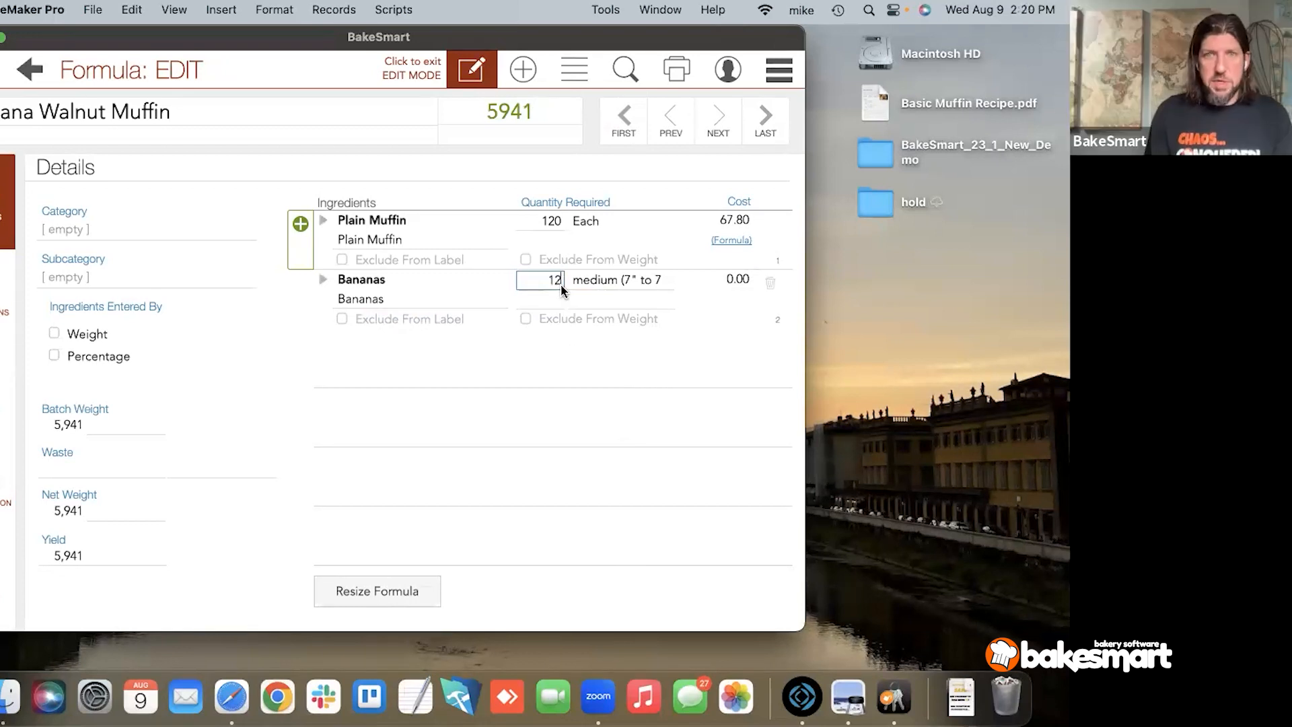
click(535, 390)
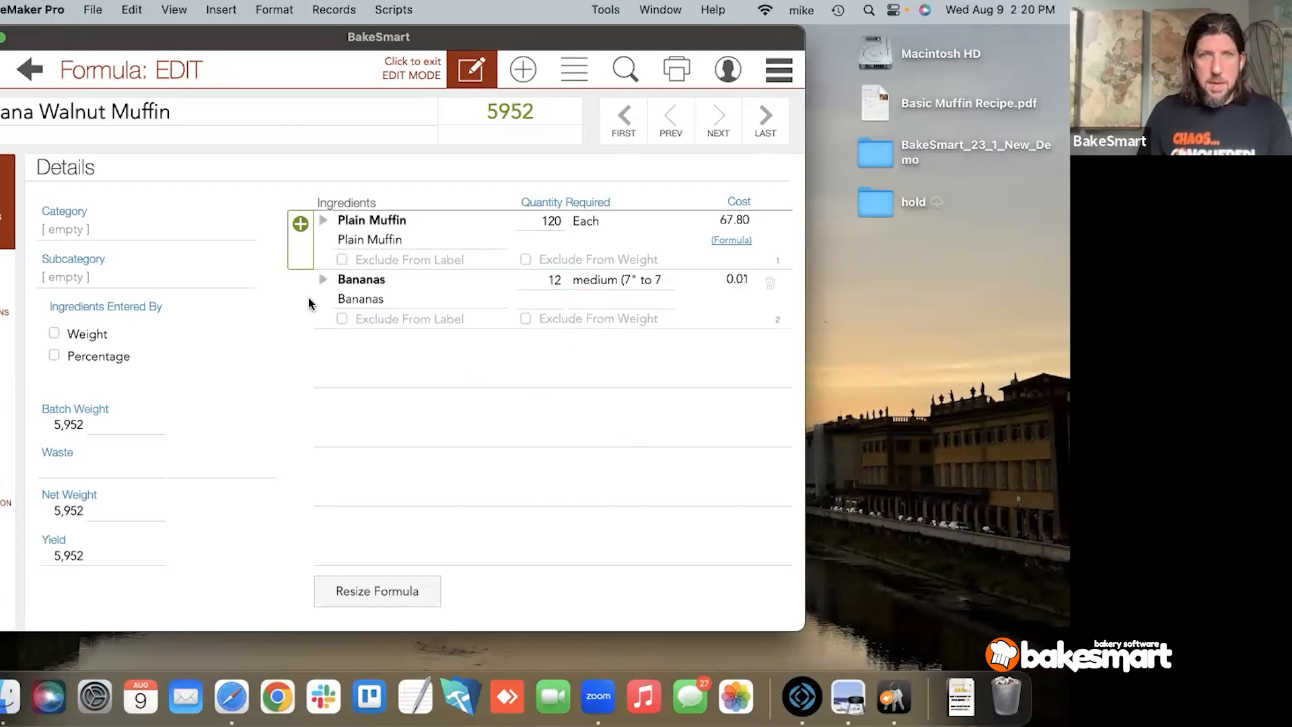
Step: Add Walnuts as the third ingredient with a required quantity of 2 lbs
click(300, 224)
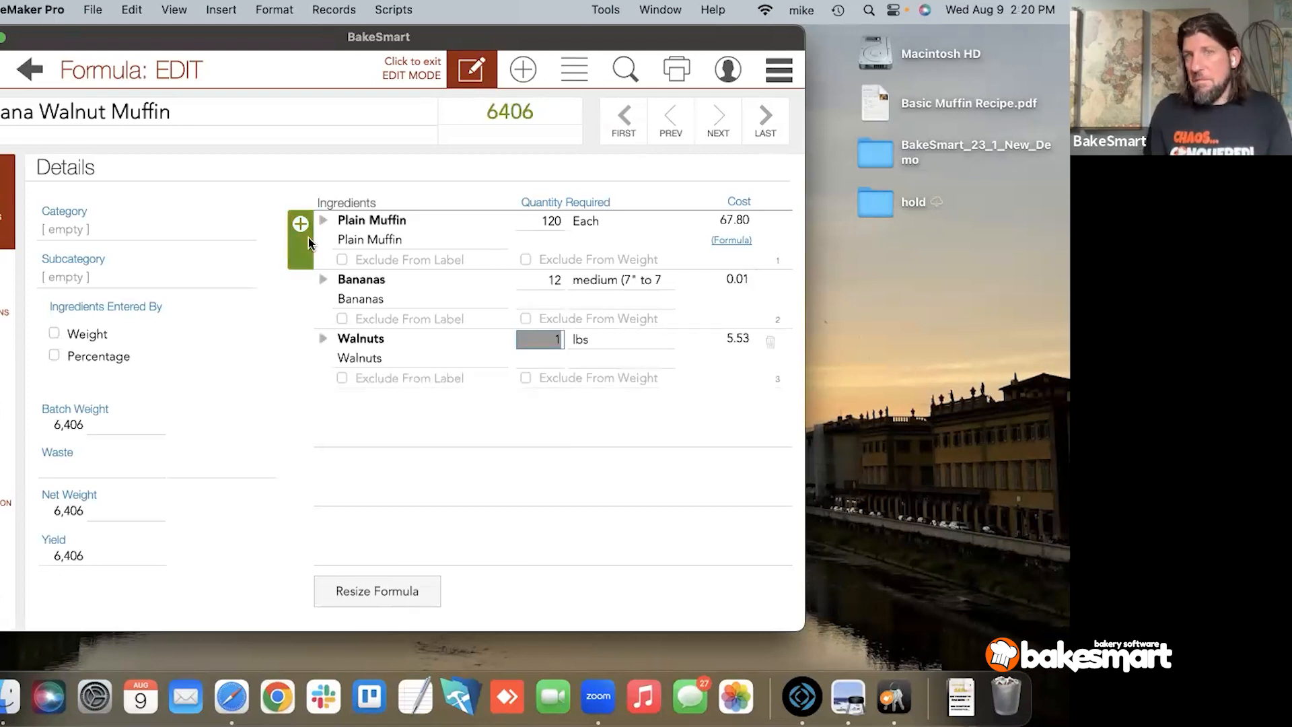
text(5)
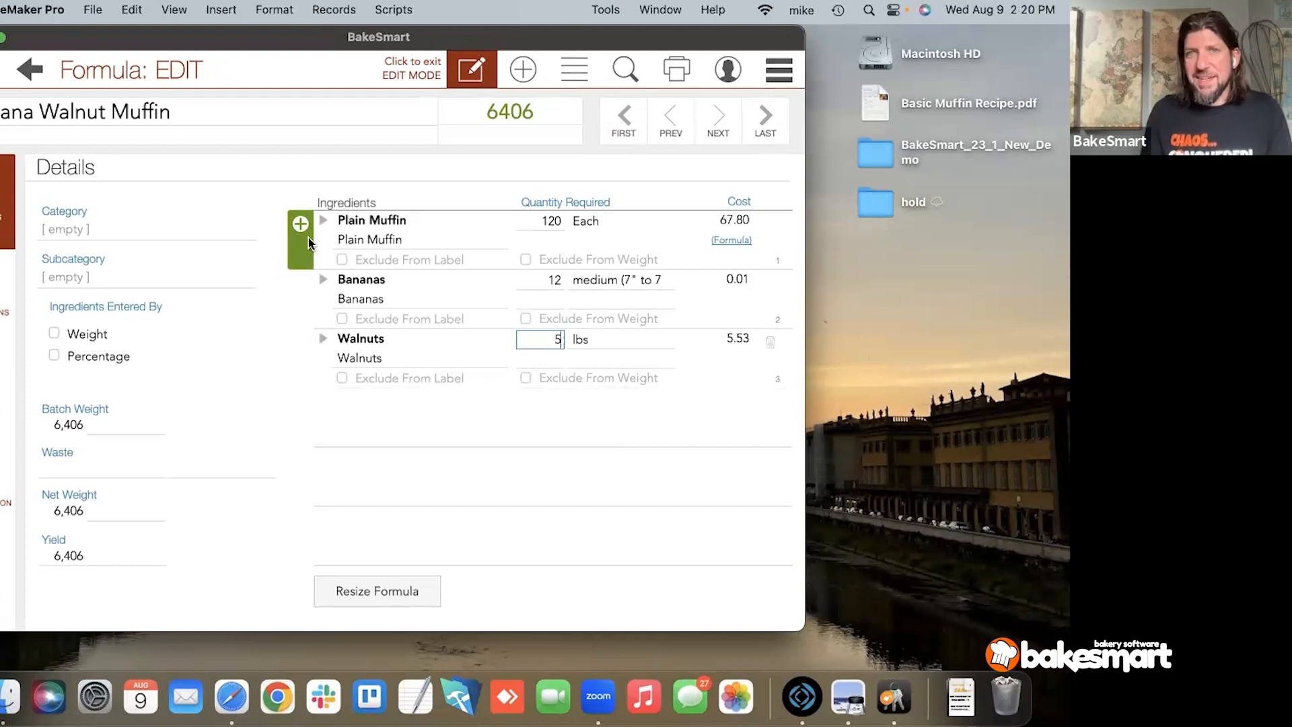
key(super+a)
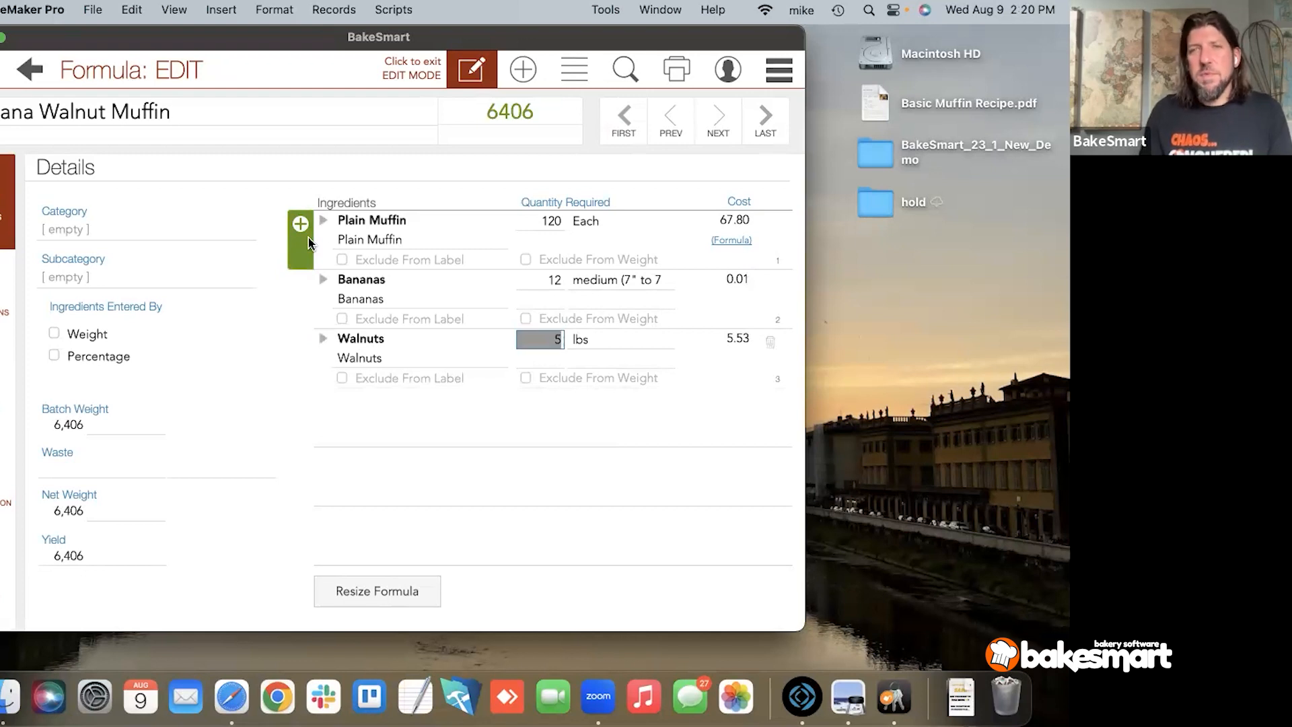
text(2)
key(Tab)
click(531, 445)
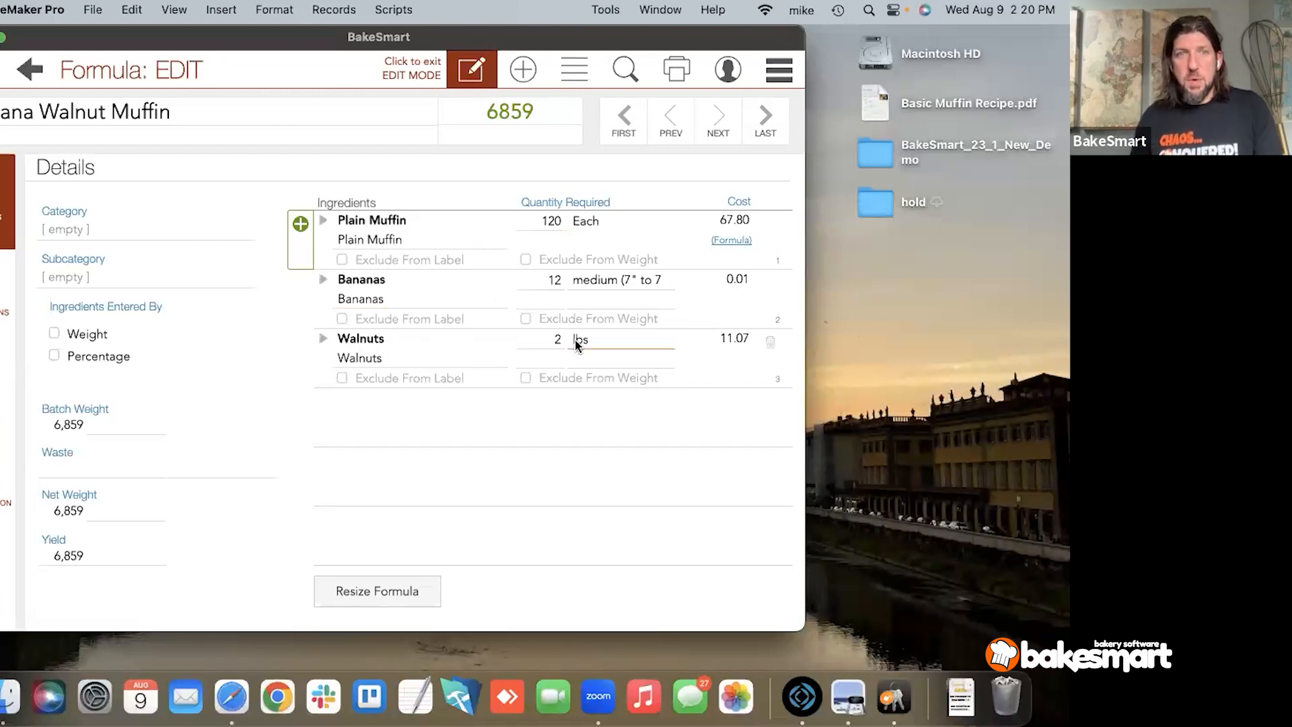
Step: Set the Banana Walnut Muffin formula's yield to 120 Each
click(66, 557)
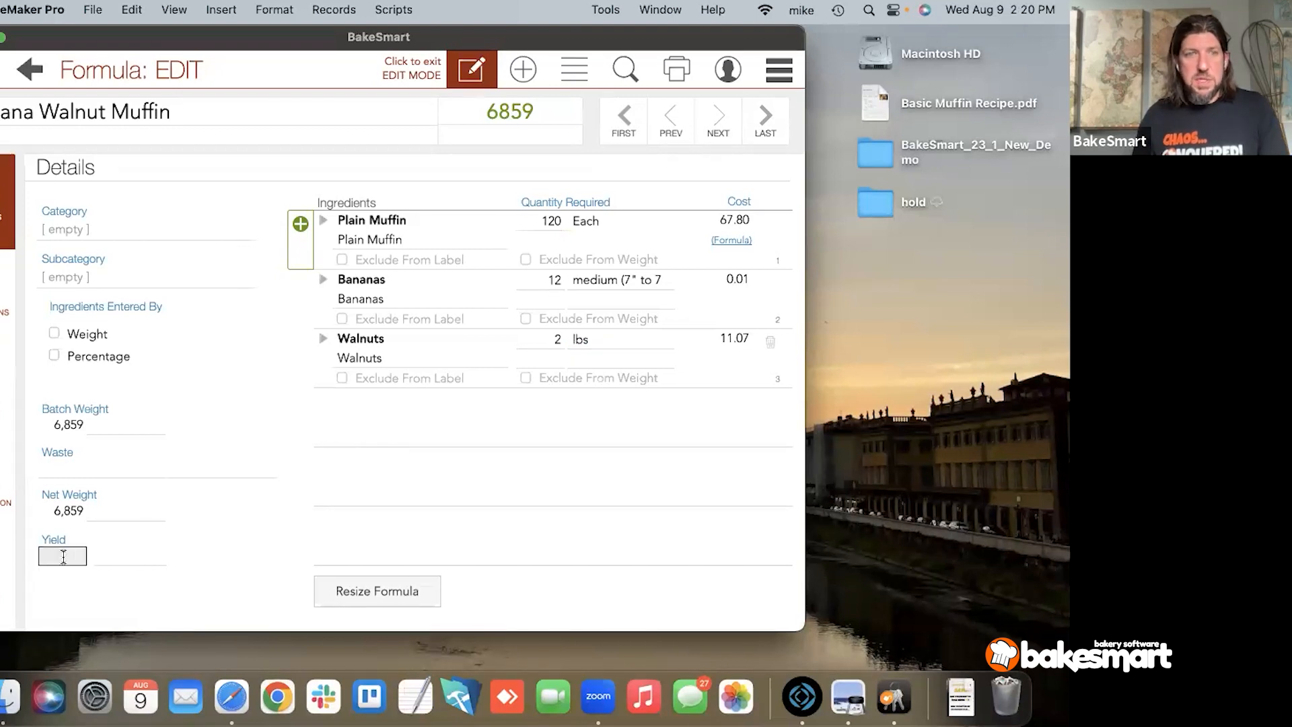
text(120)
key(Tab)
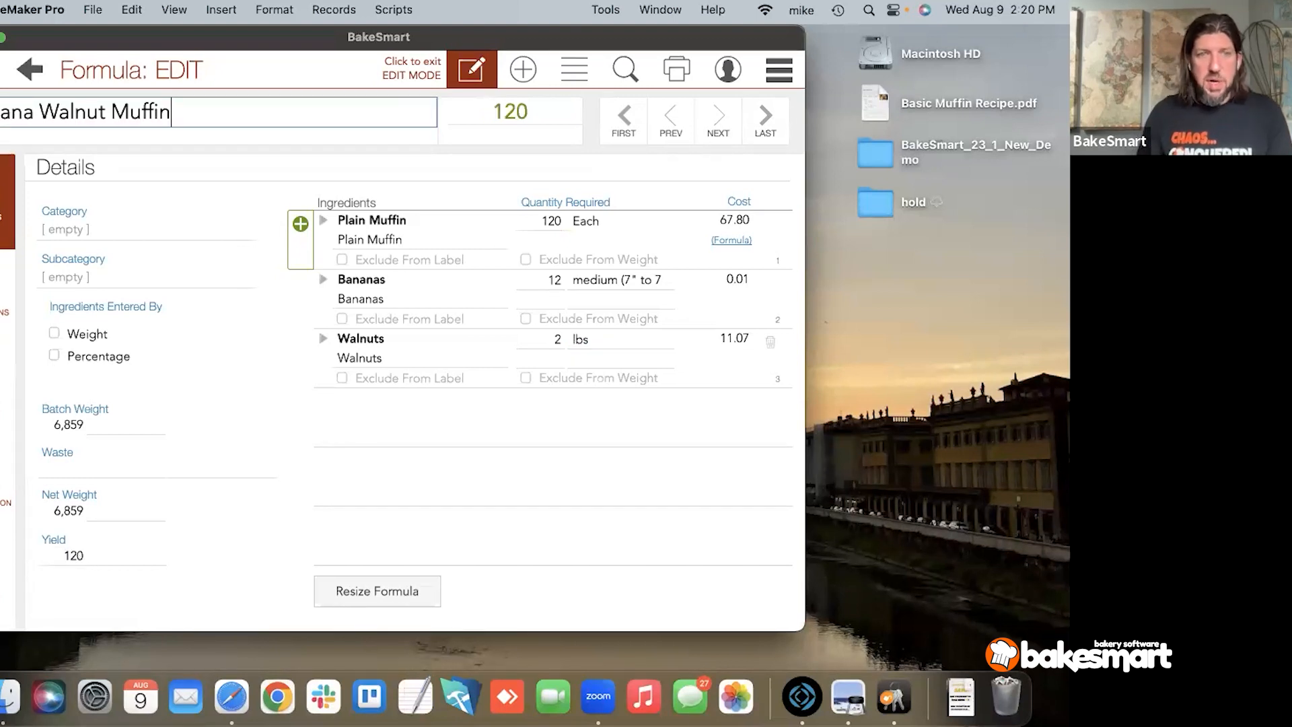
click(128, 559)
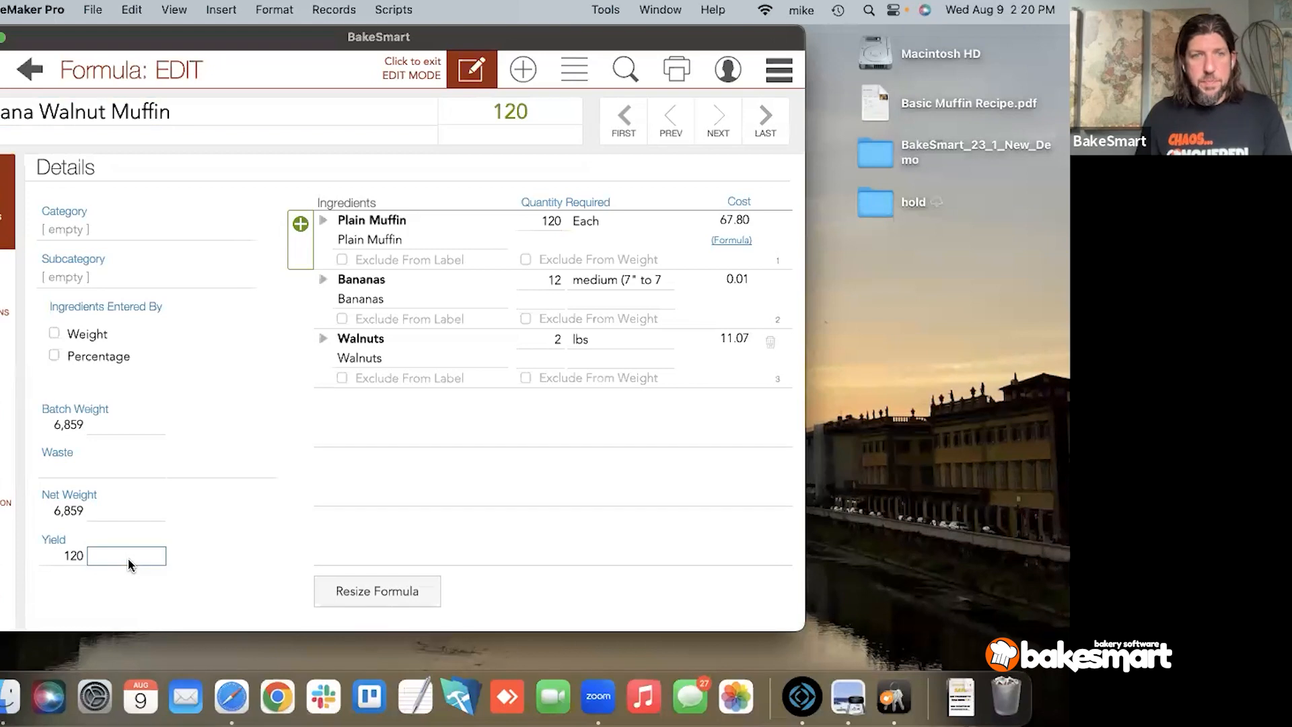
text(Each)
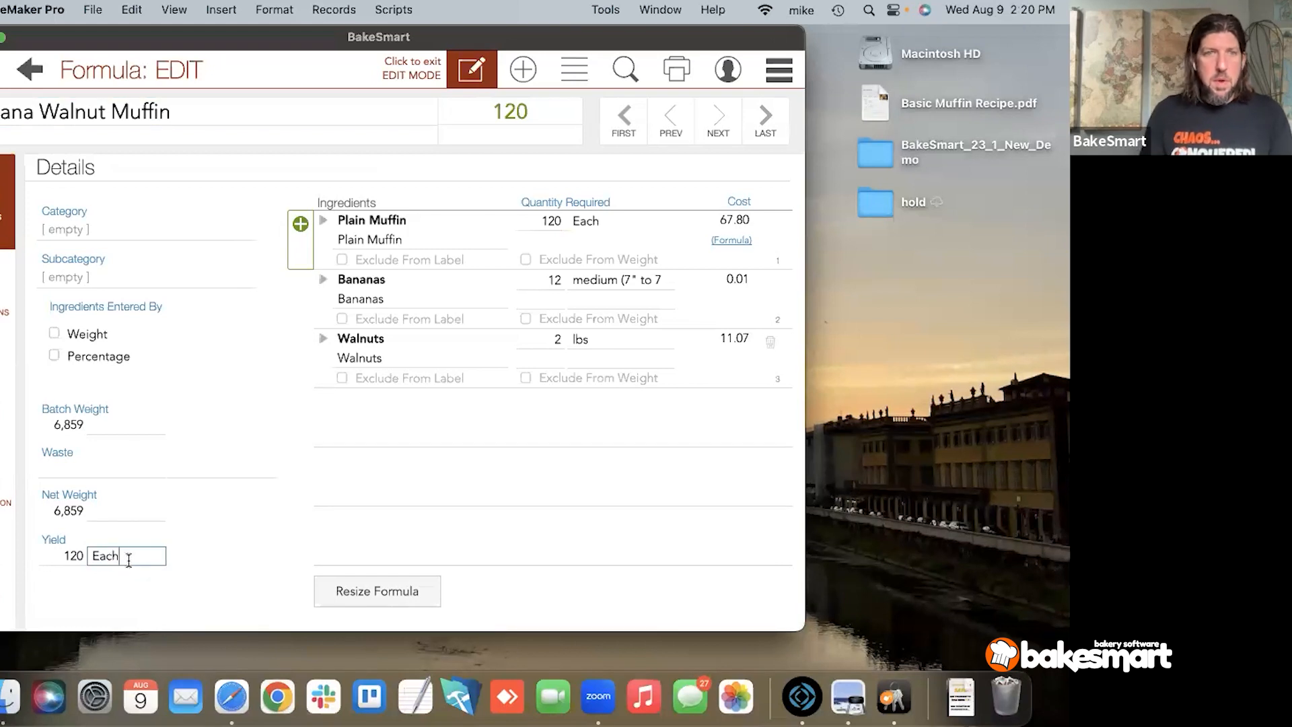
click(252, 558)
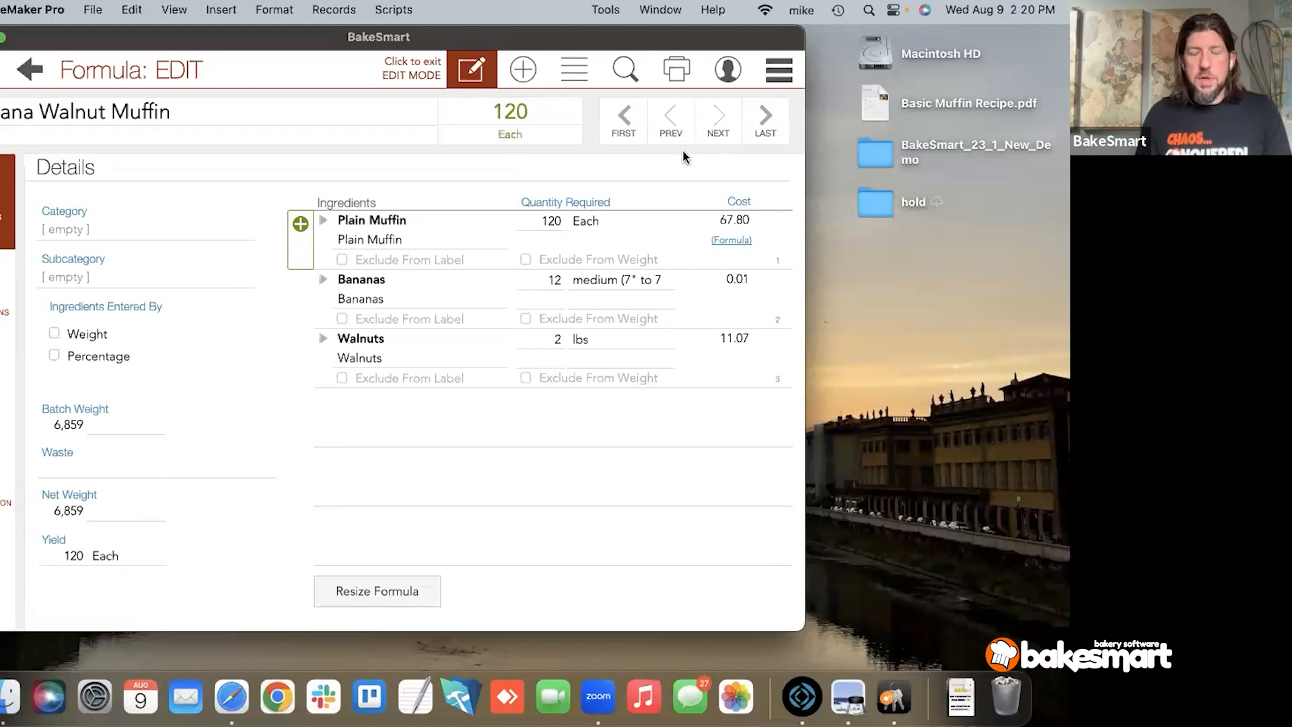
Step: Create a new product named Banana Walnut Muffin in the product list
click(779, 69)
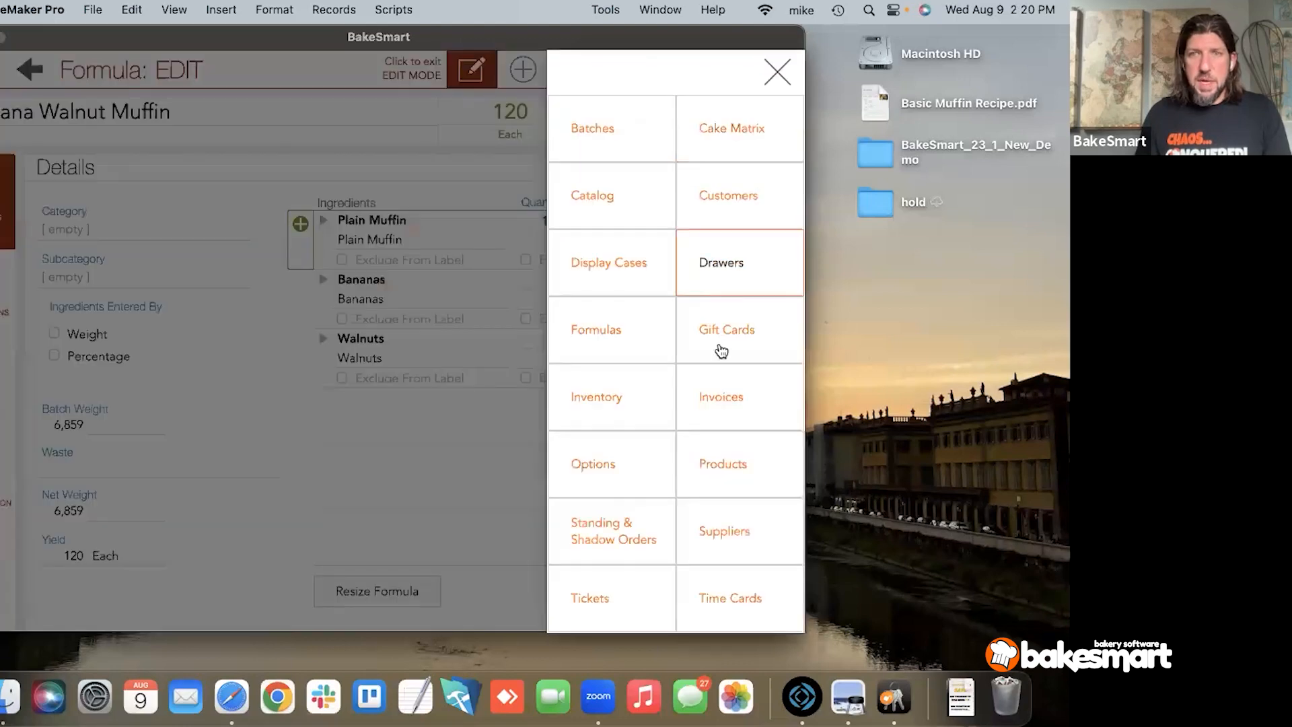
click(726, 486)
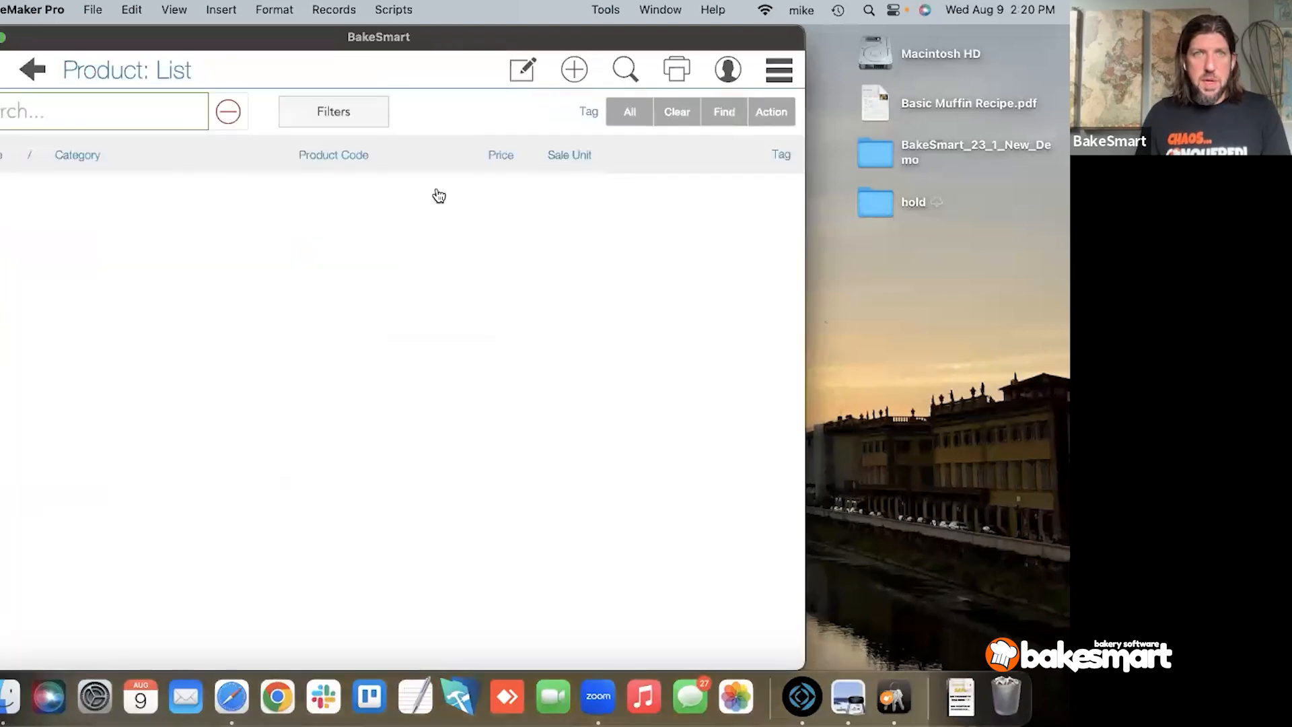
click(559, 80)
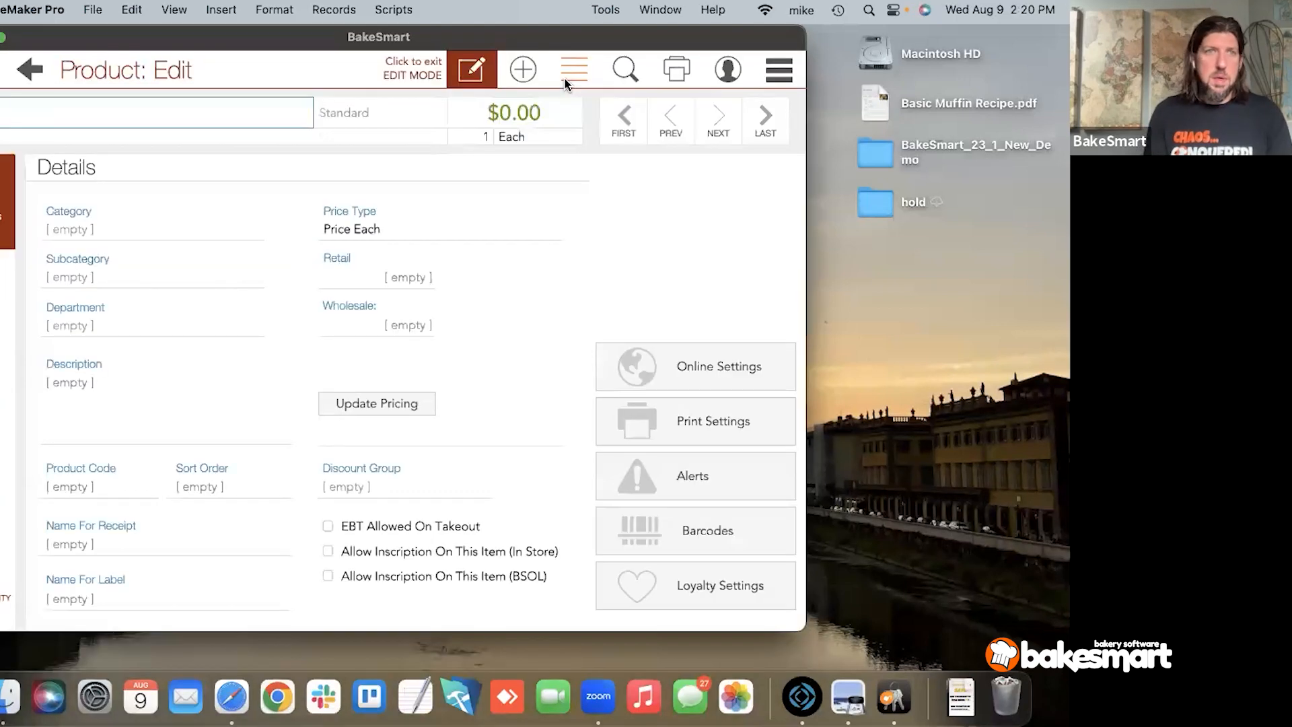
text(na waln)
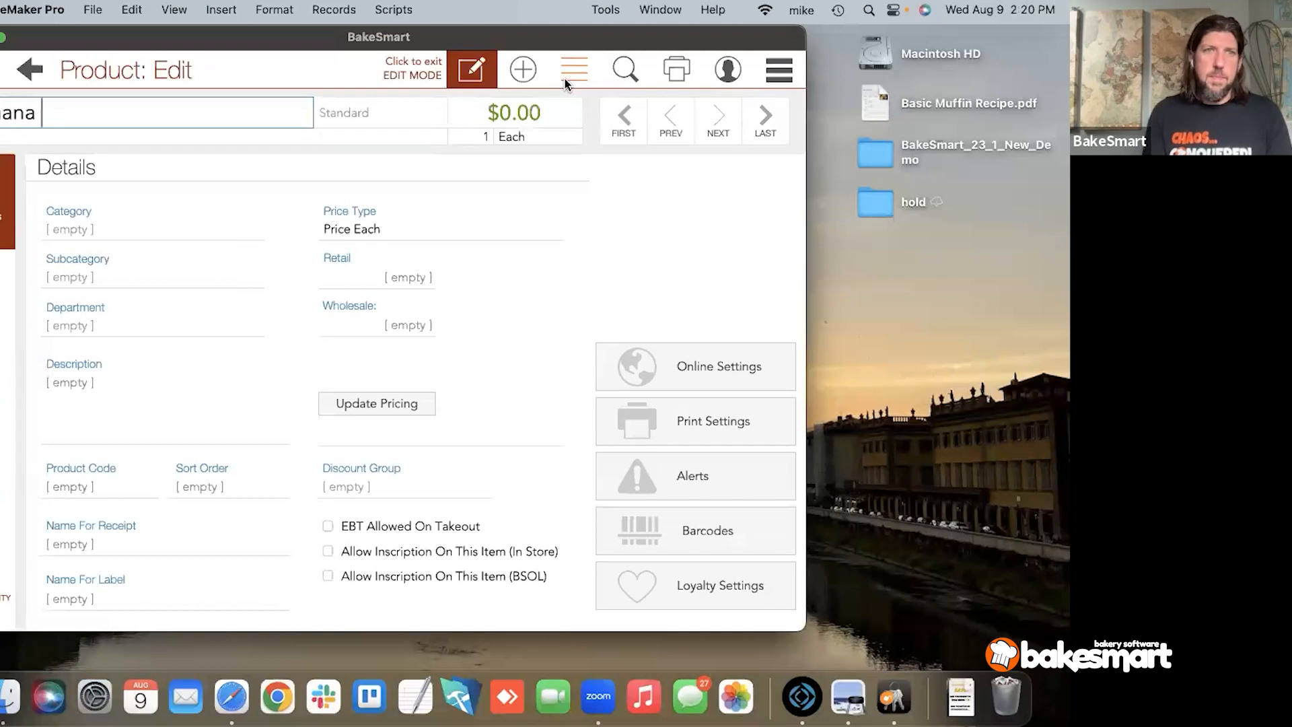
text(ut Muffin)
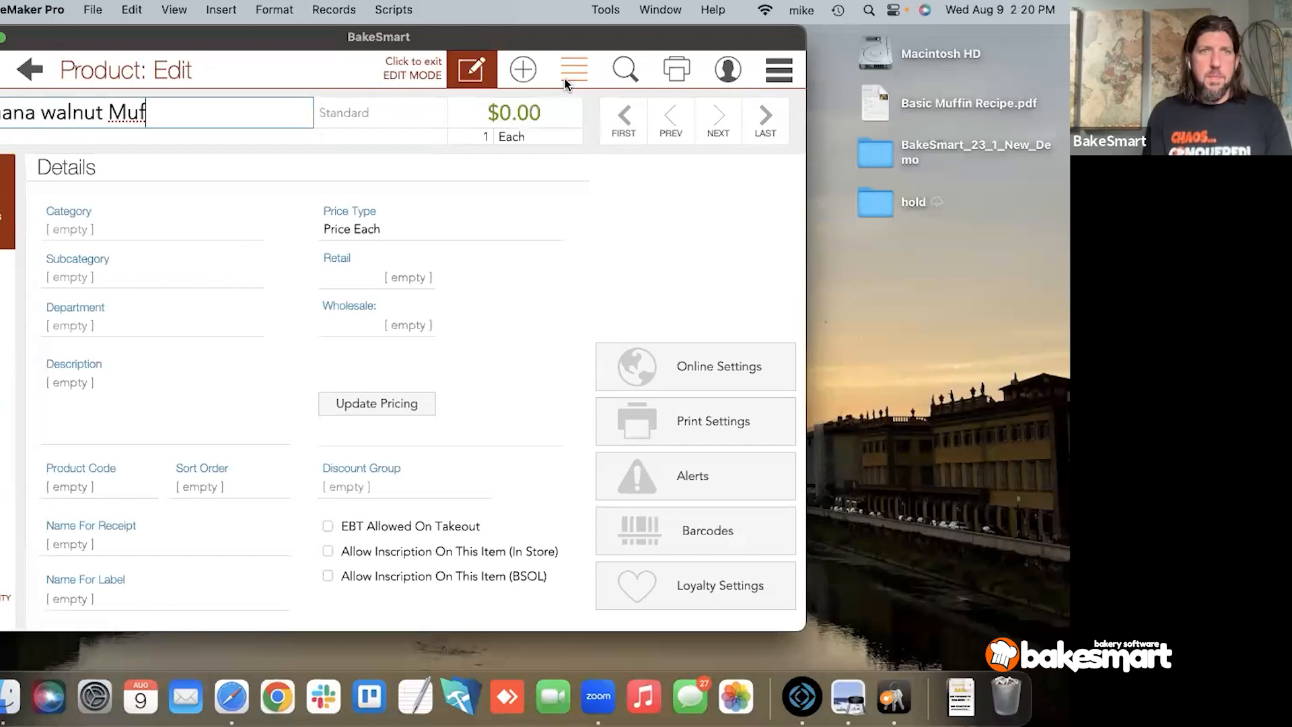
key(alt+Left)
key(alt+Left)
key(shift+Right)
text(W)
key(Tab)
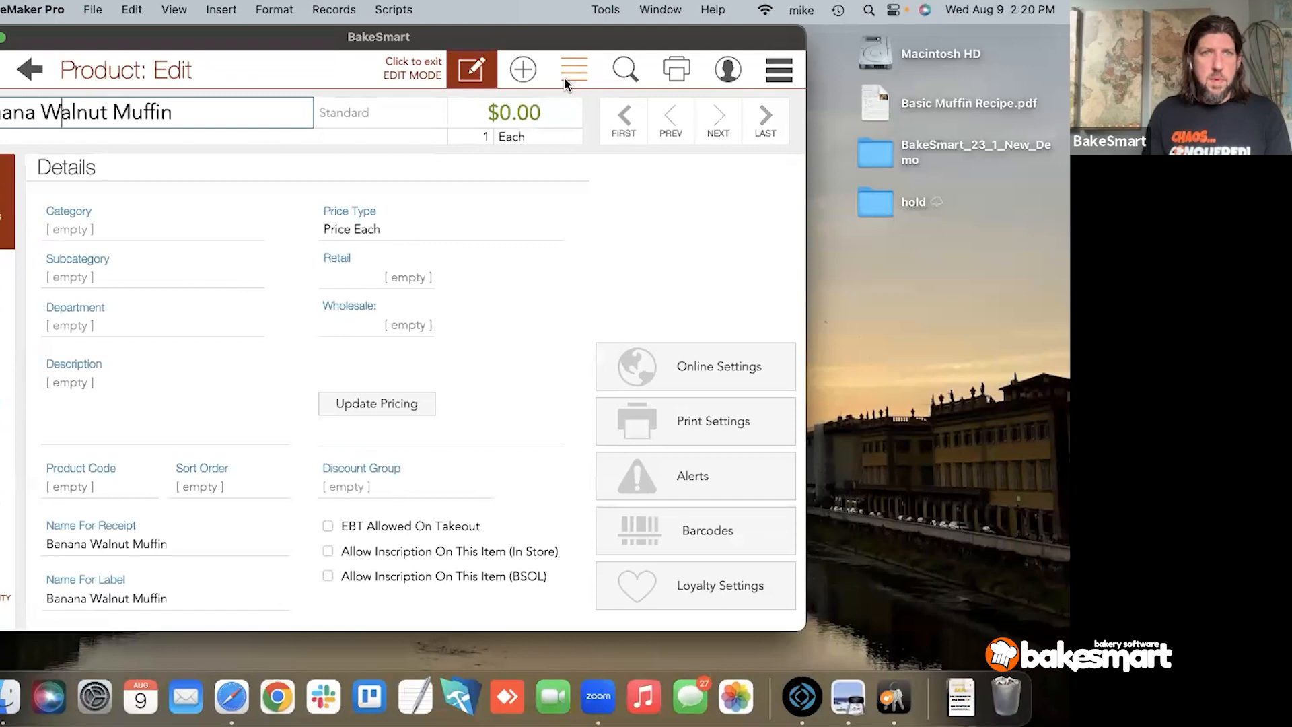
Step: Set the product's category to Muffins and its origin to In House Production Item
click(196, 233)
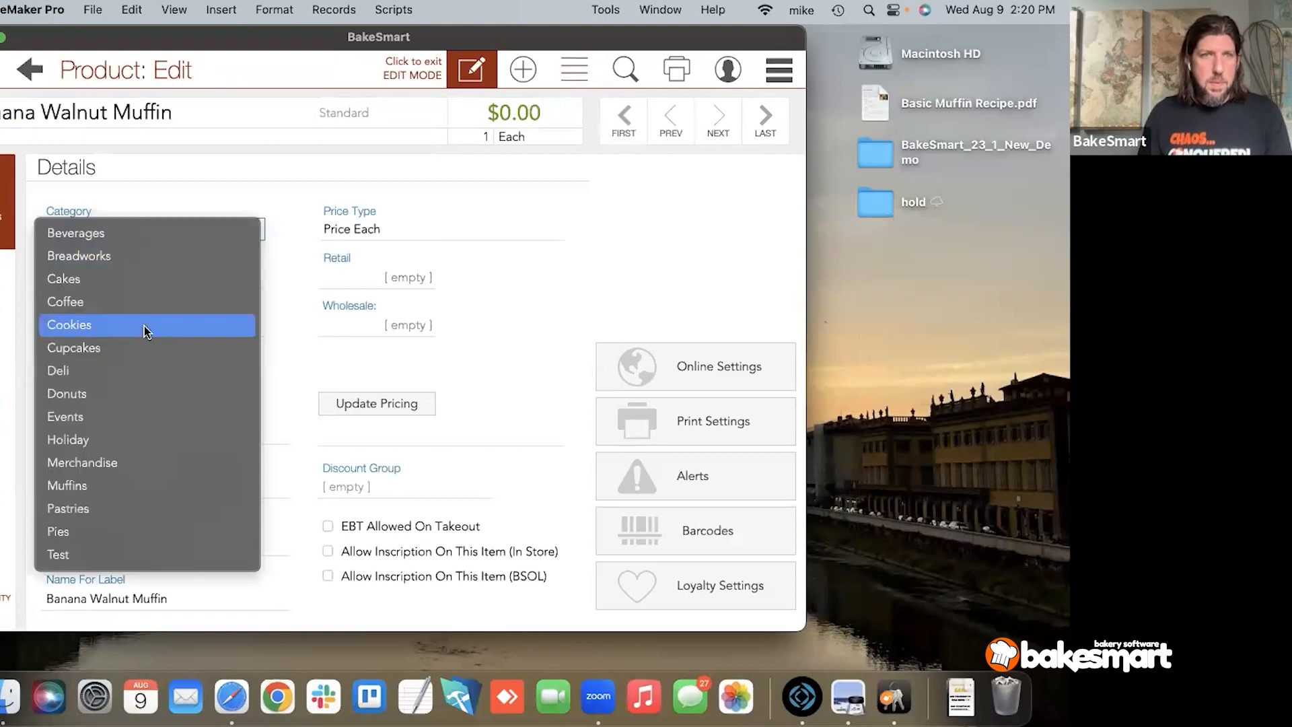
click(141, 484)
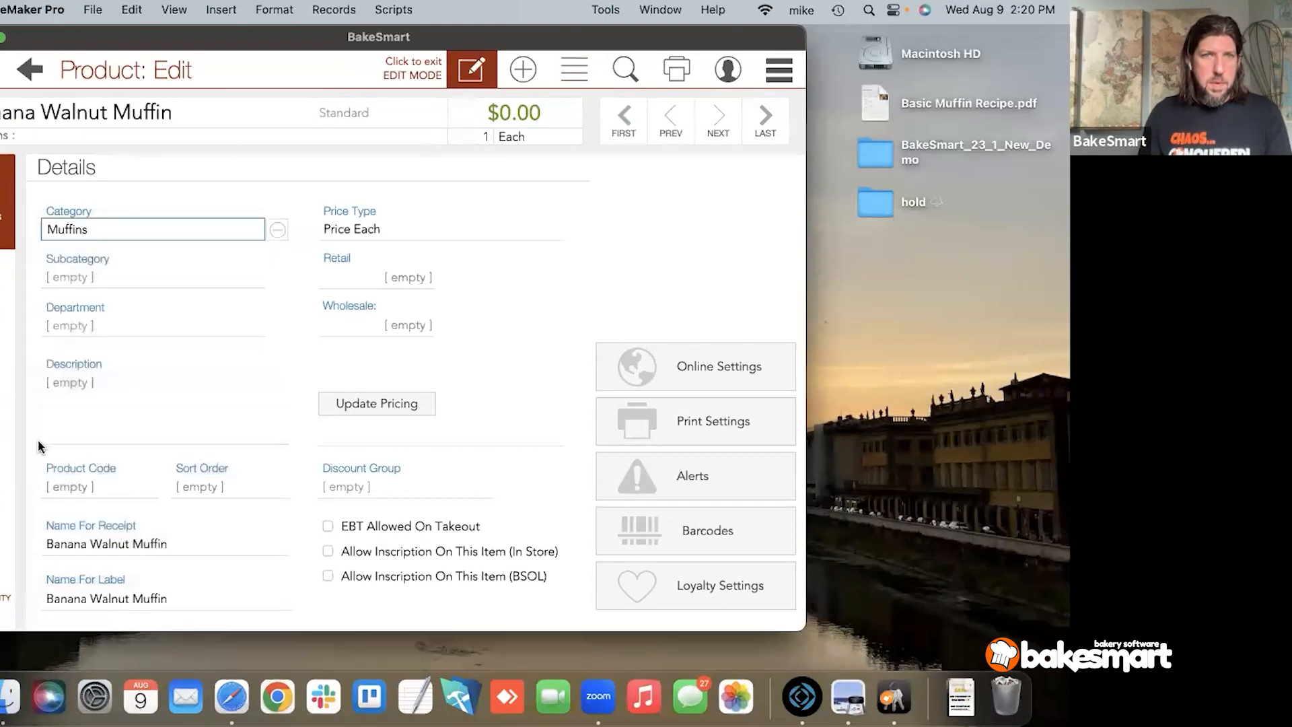
click(9, 405)
click(273, 204)
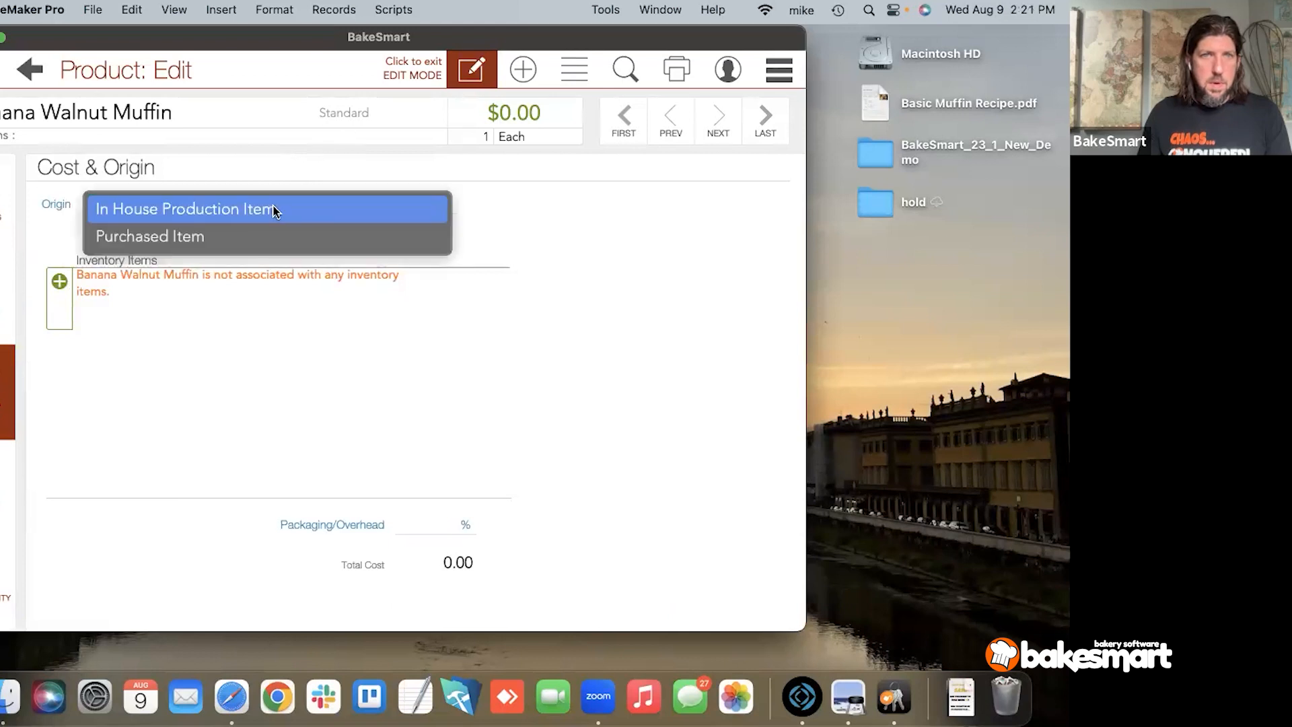
click(255, 209)
Step: Link the Banana Walnut Muffin formula to the product with a required quantity of 1 Each
click(48, 267)
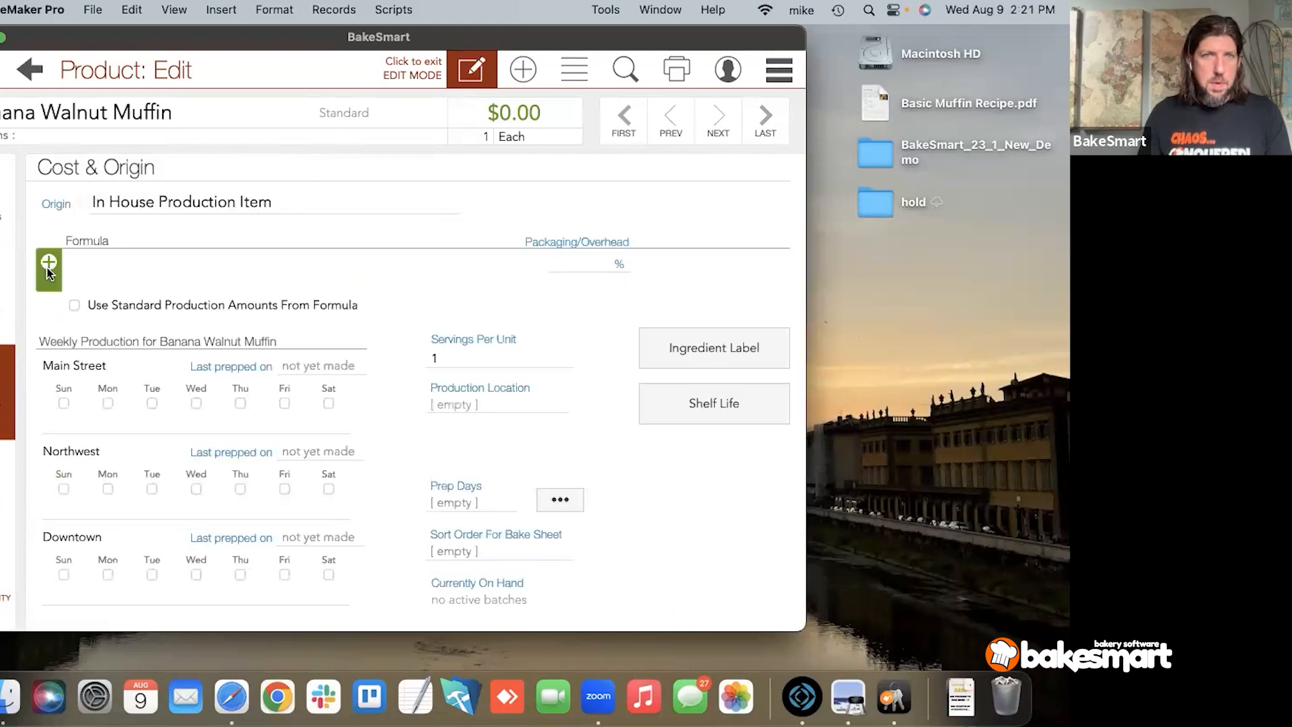
text(banan)
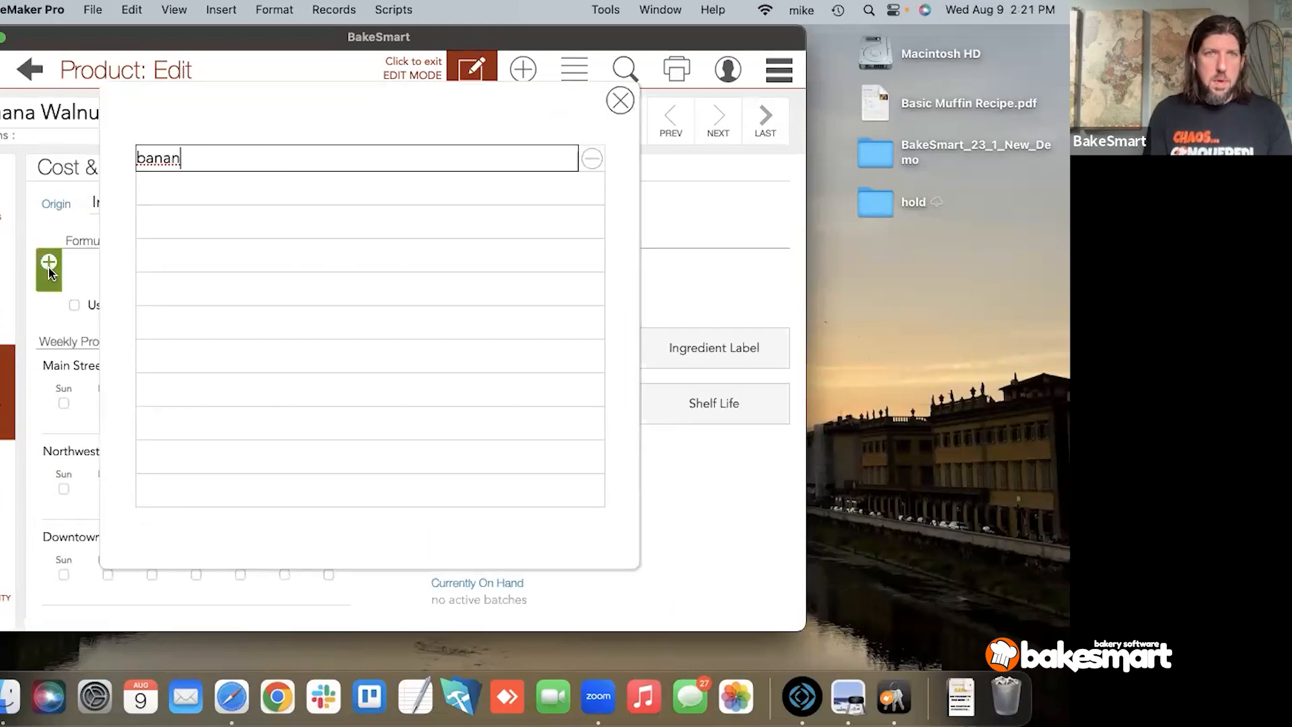
click(177, 216)
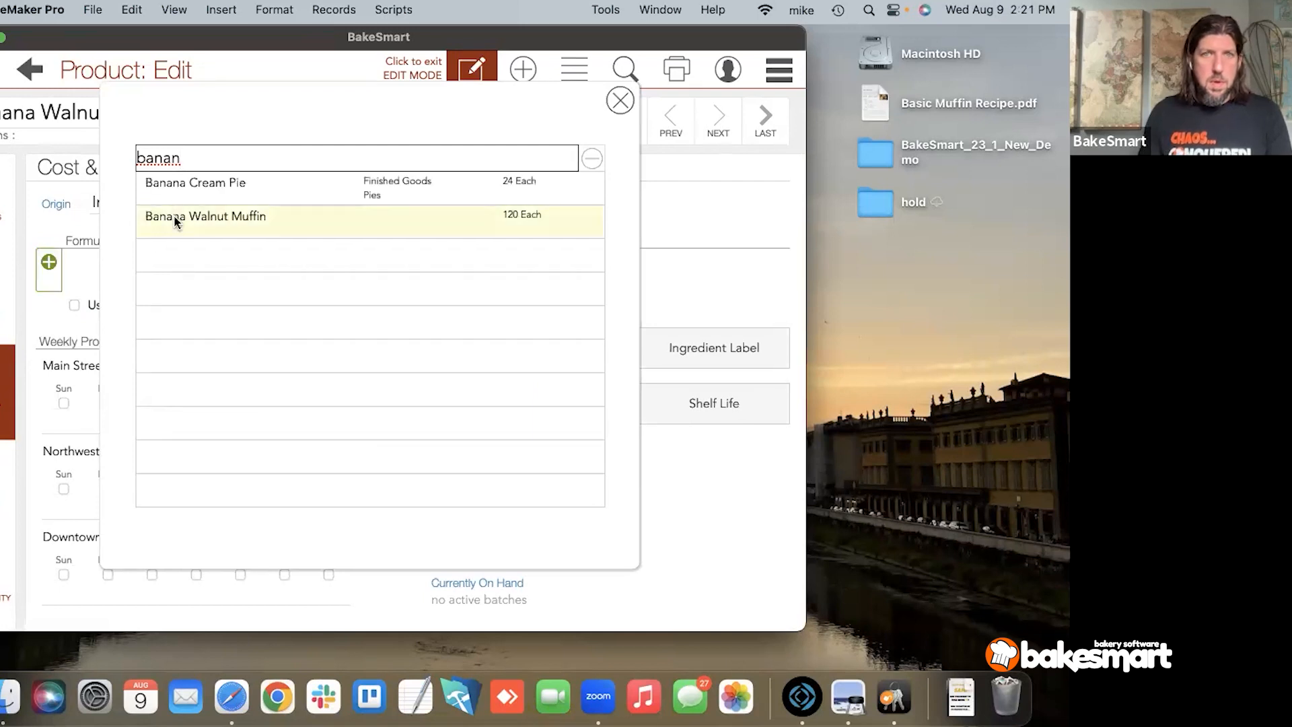
click(291, 258)
text(1)
click(342, 261)
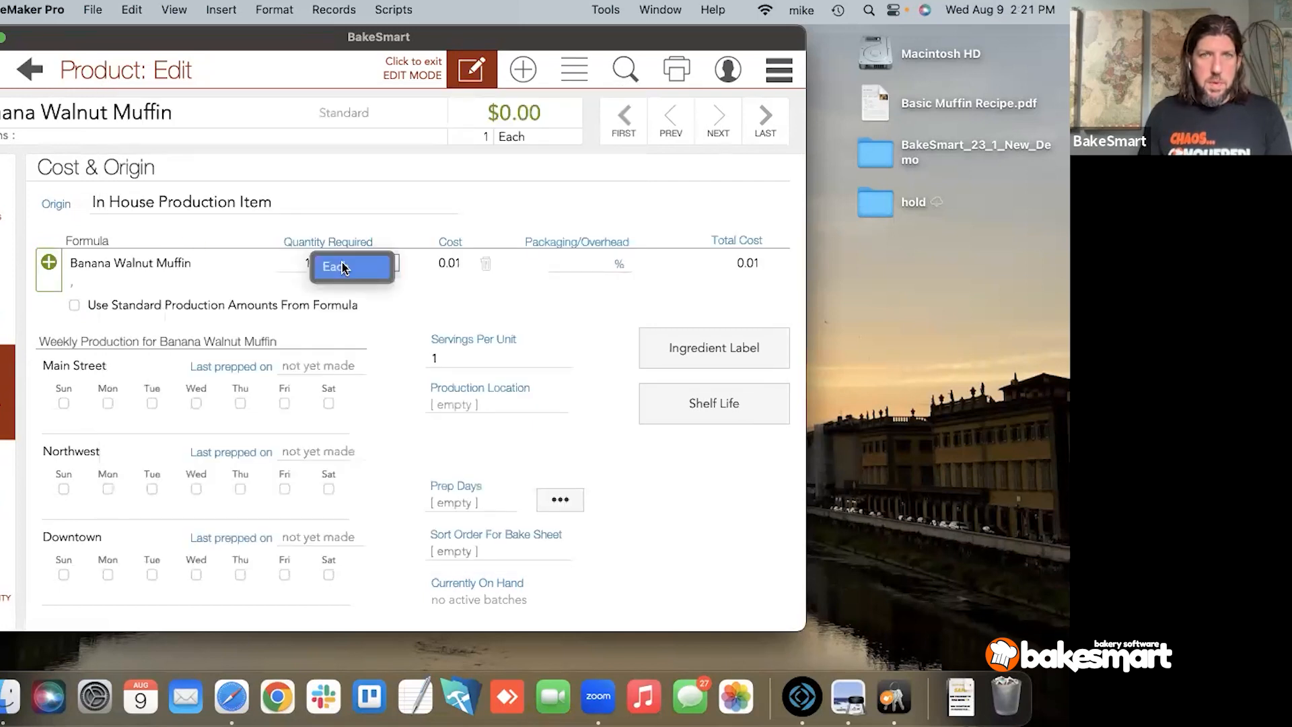
click(345, 263)
click(400, 261)
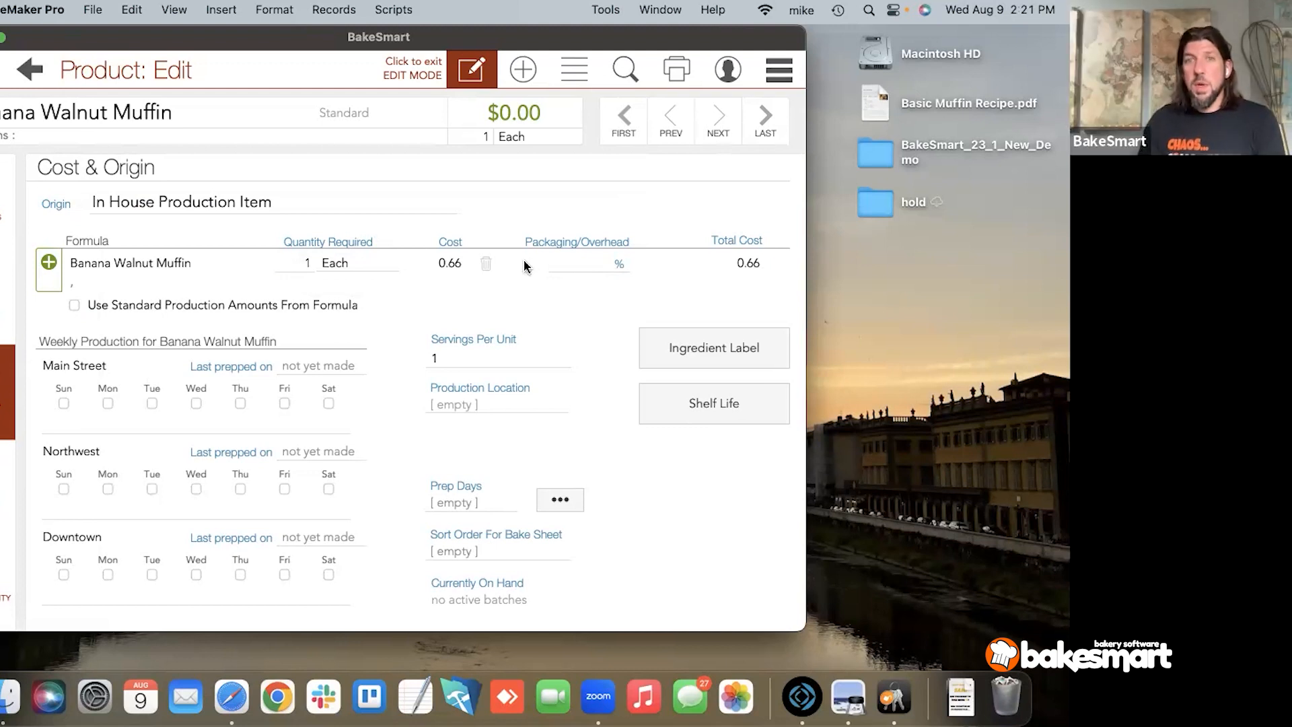
Step: Set the product's packaging/overhead to 3 percent
click(554, 260)
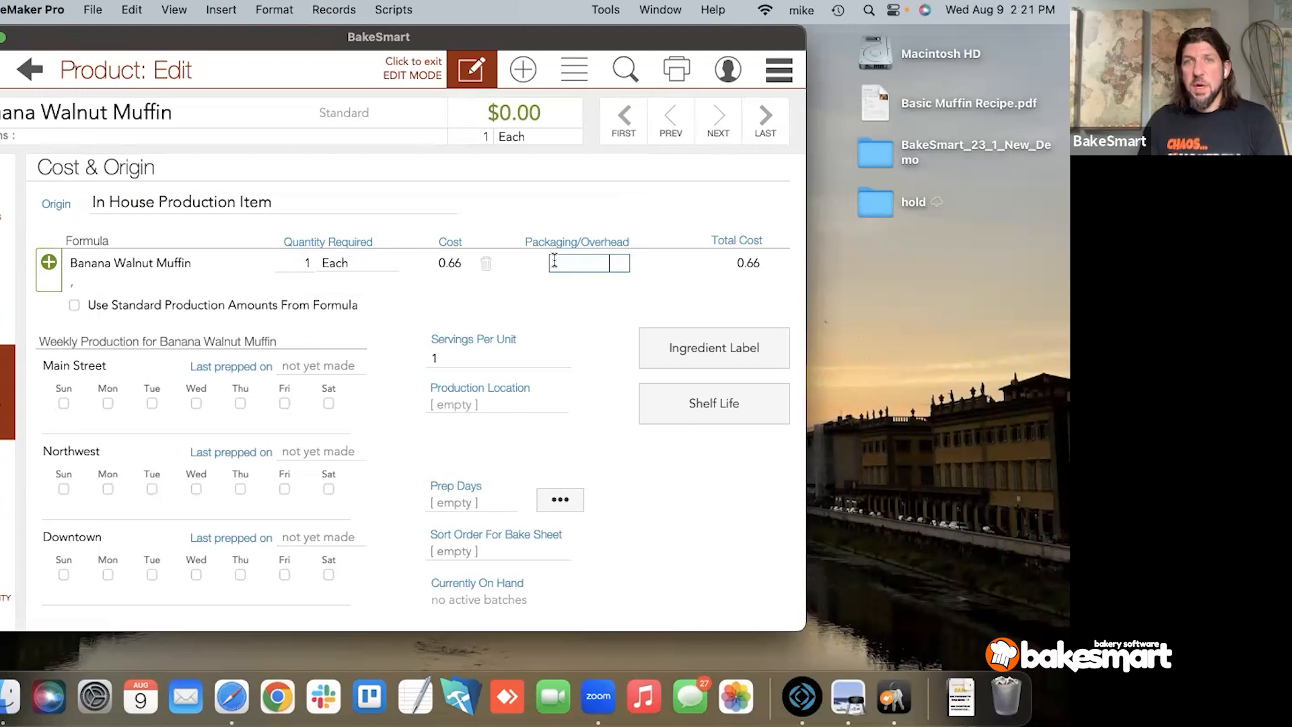
click(557, 241)
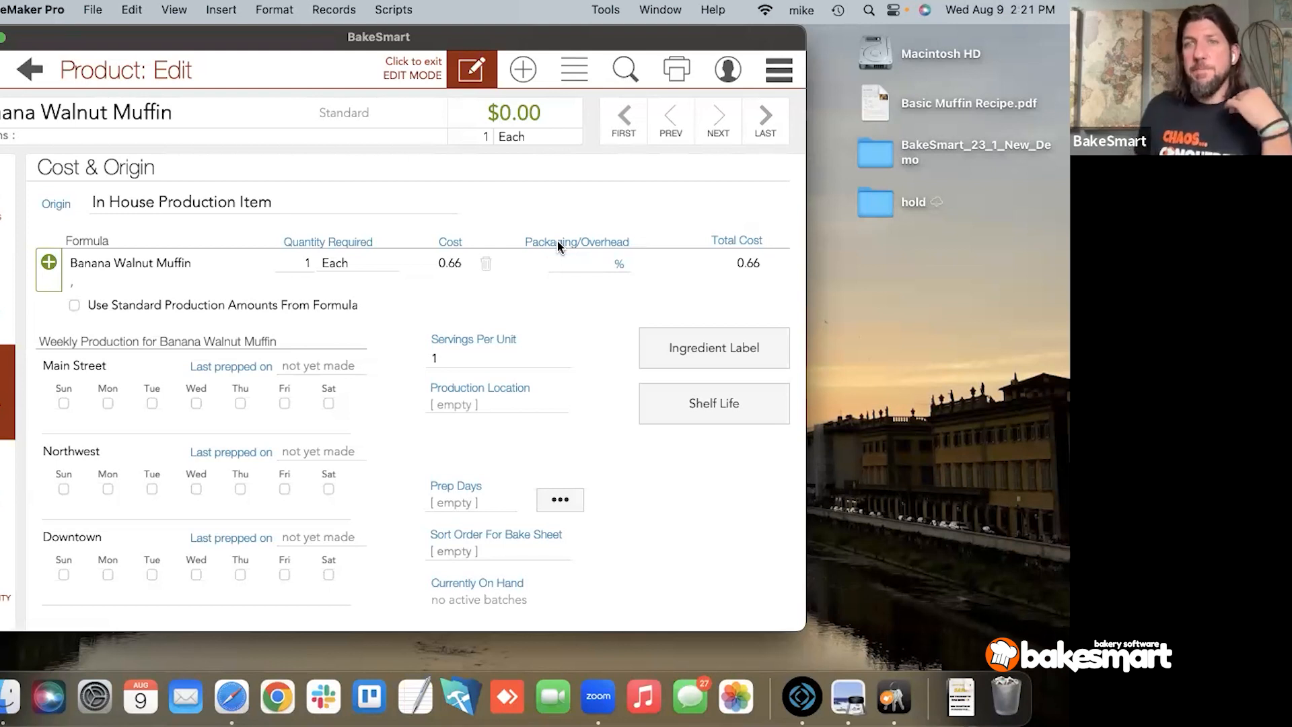
click(563, 264)
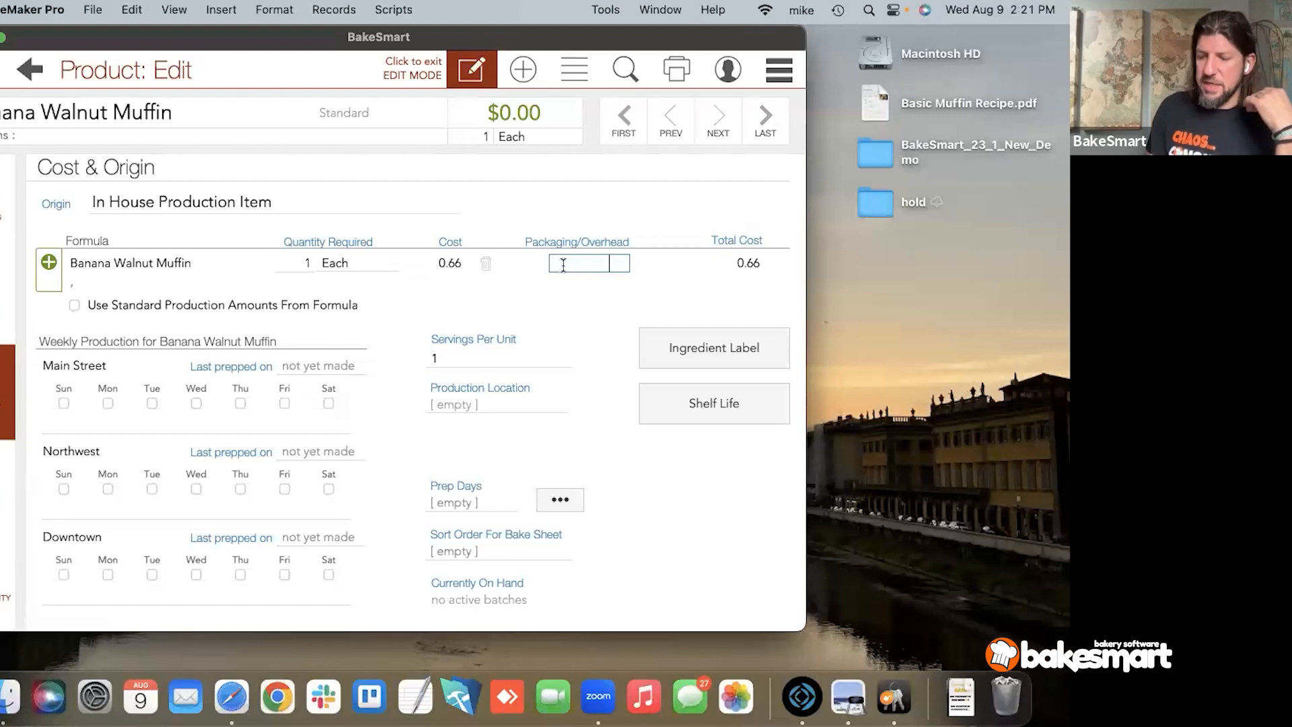
text(3)
click(582, 211)
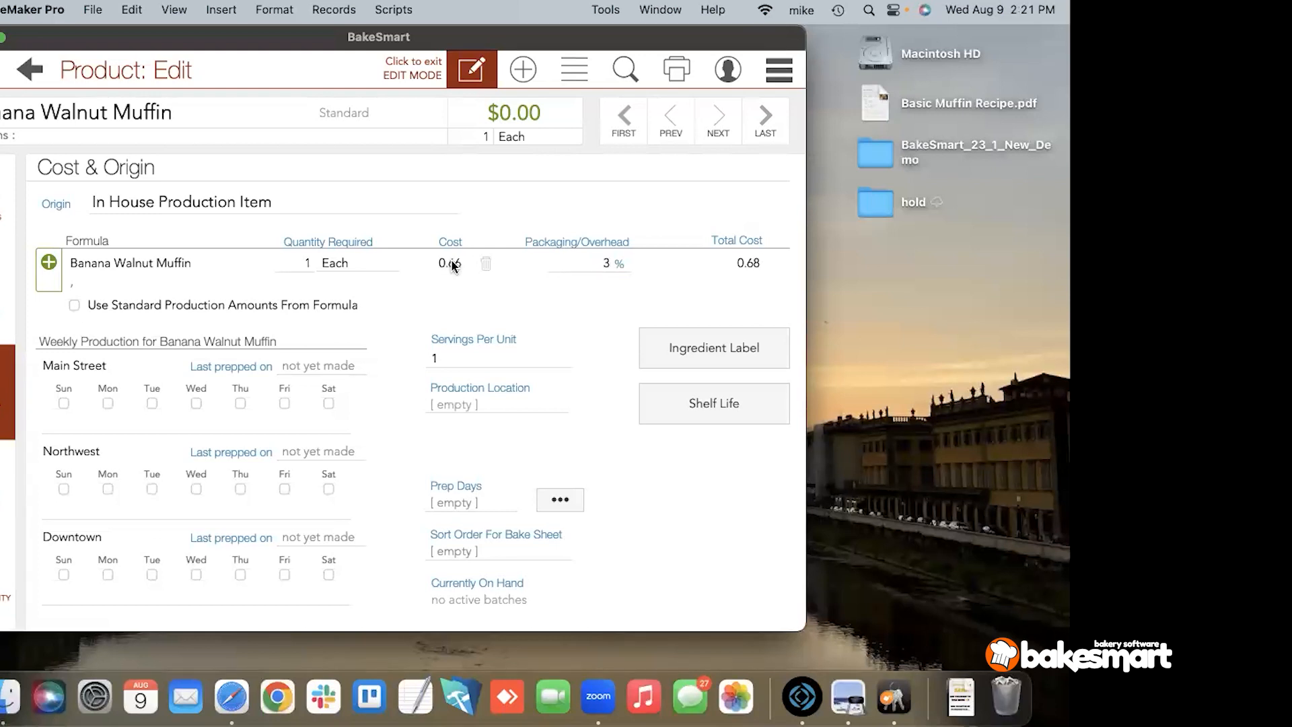
click(596, 261)
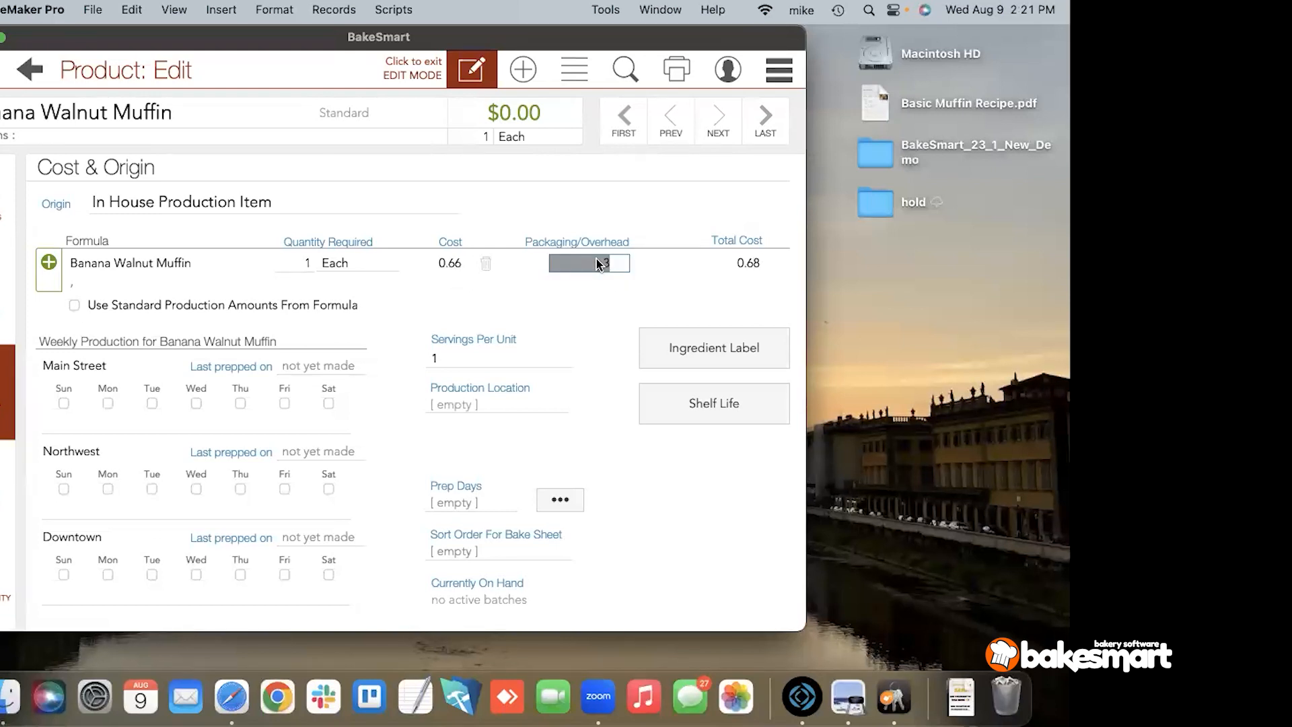
click(597, 241)
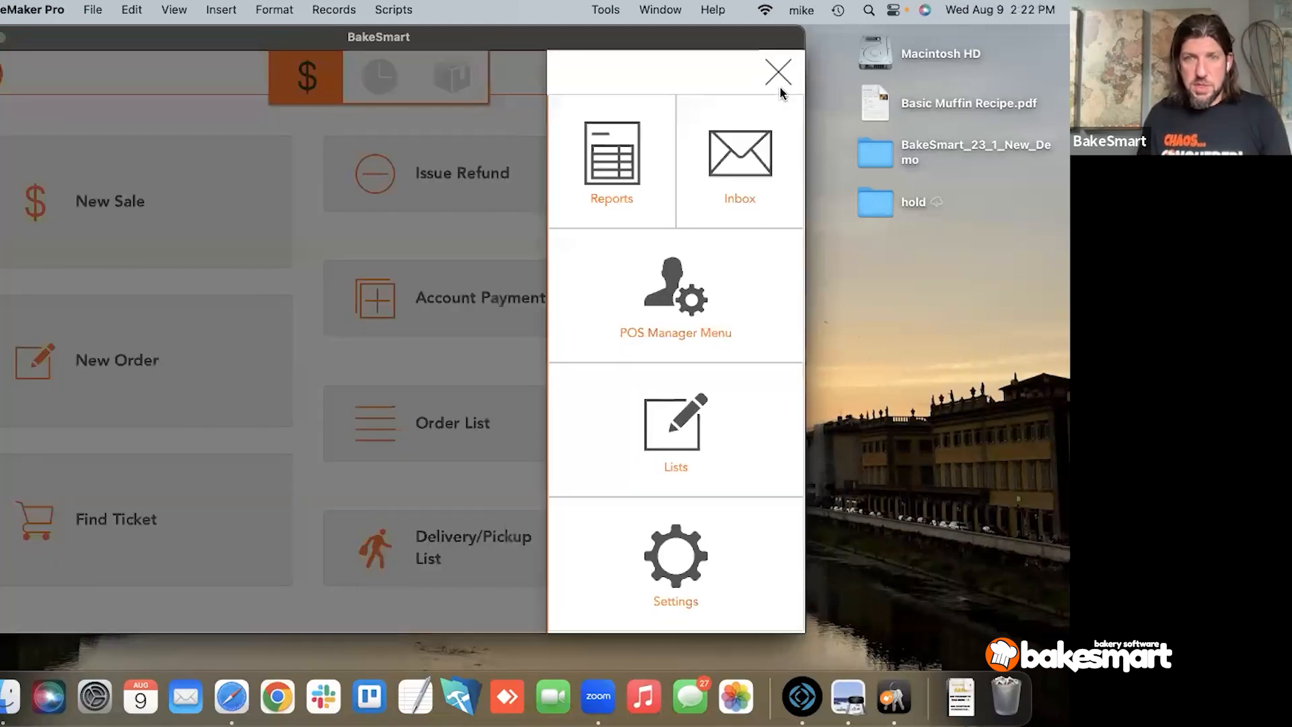
Step: In the Products & Inventory settings, set product packaging and overhead costs to be calculated manually, and leave the settings
click(720, 531)
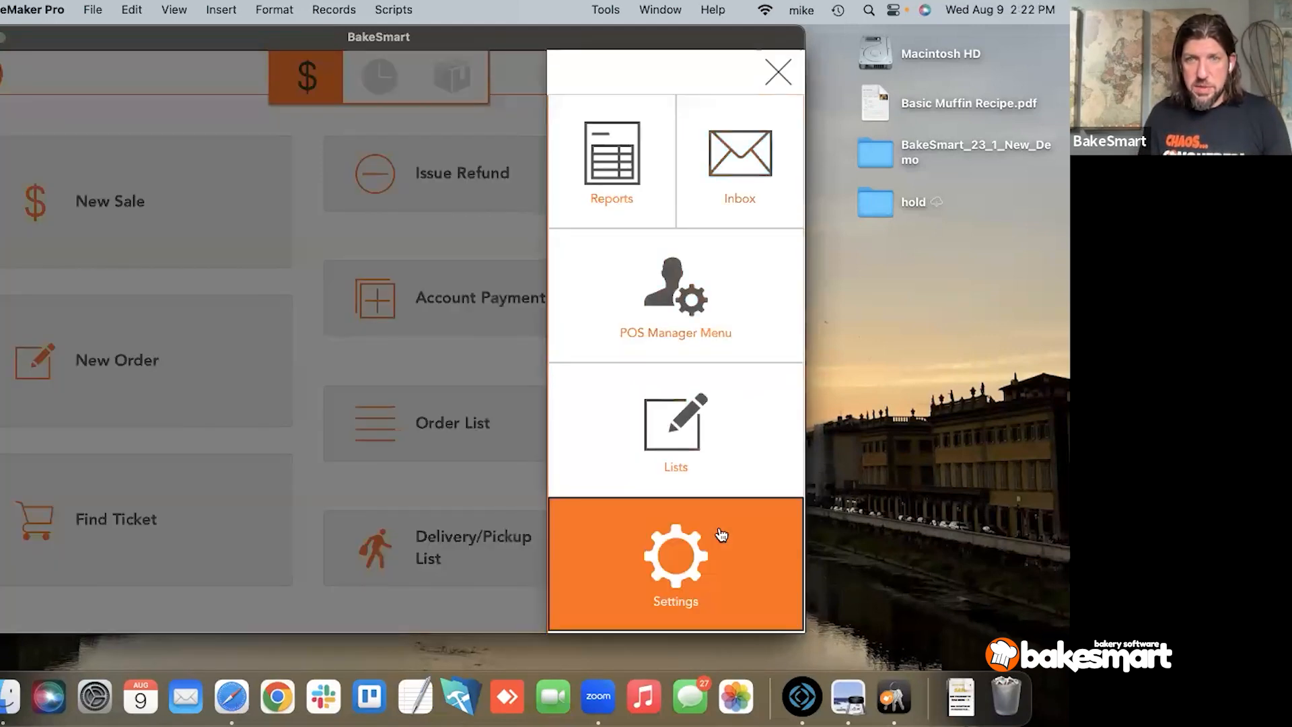
click(657, 447)
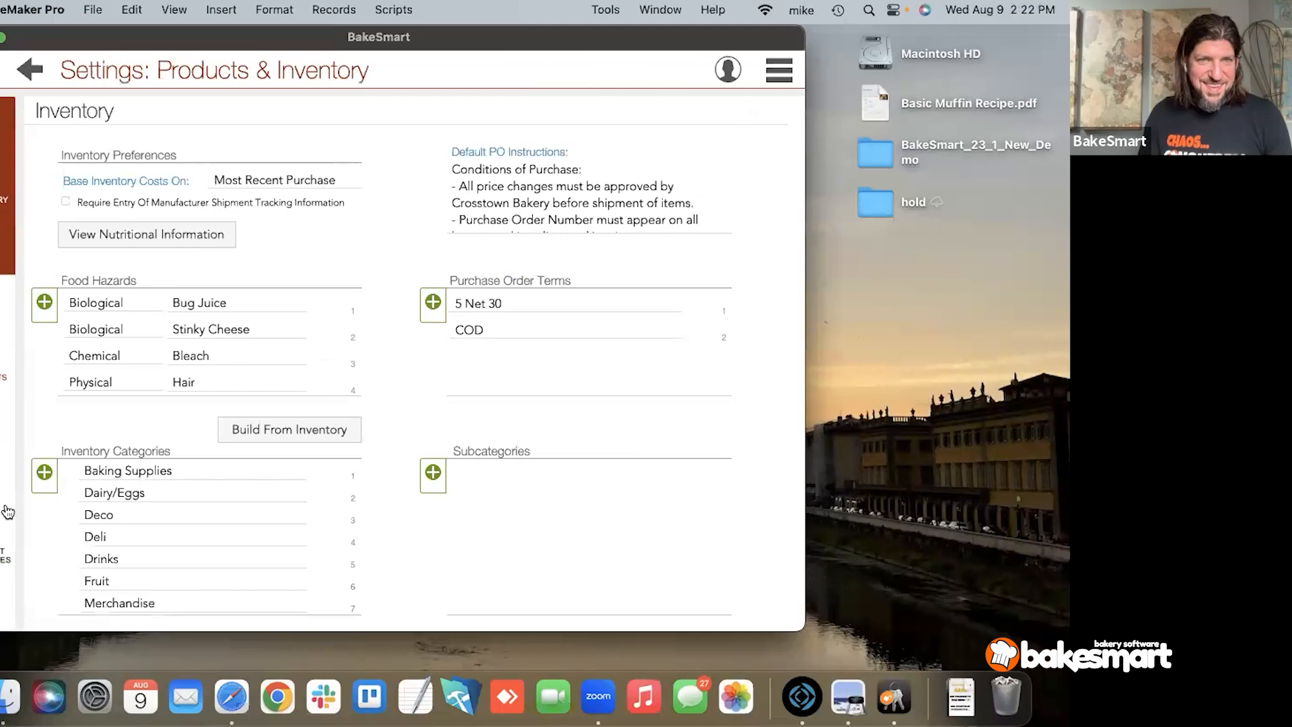
click(2, 414)
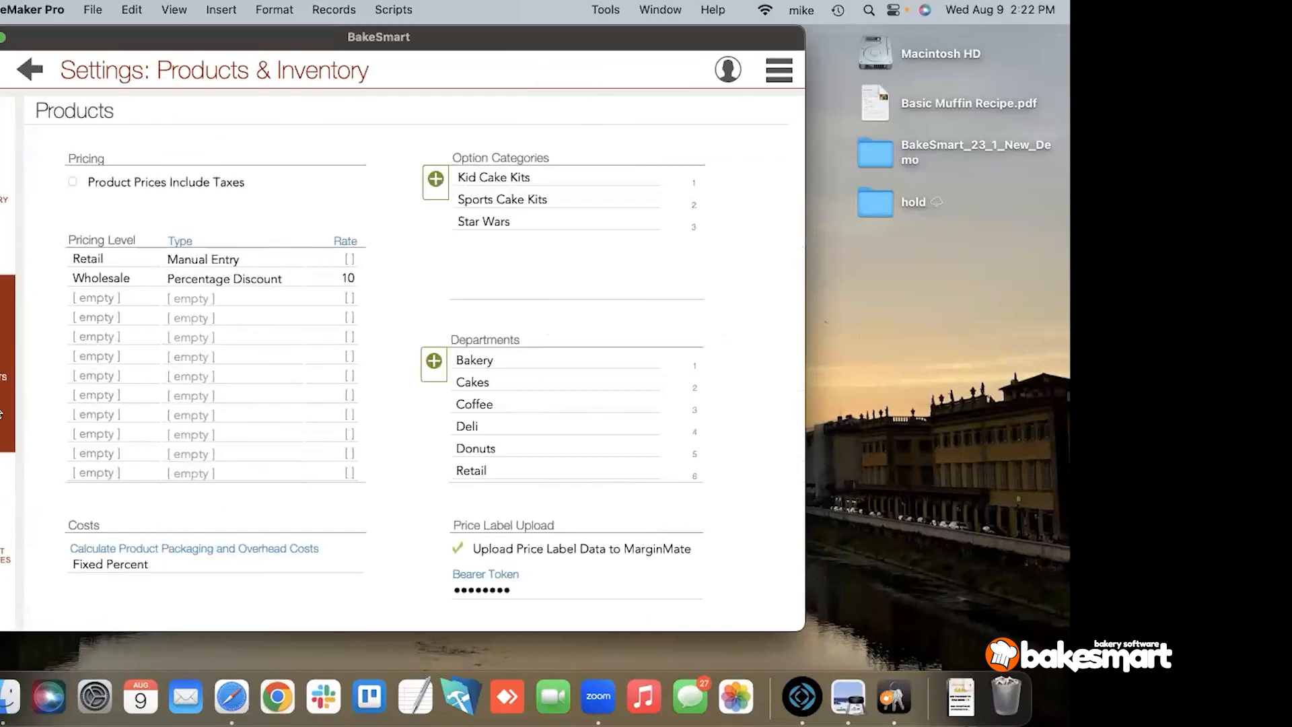
click(139, 569)
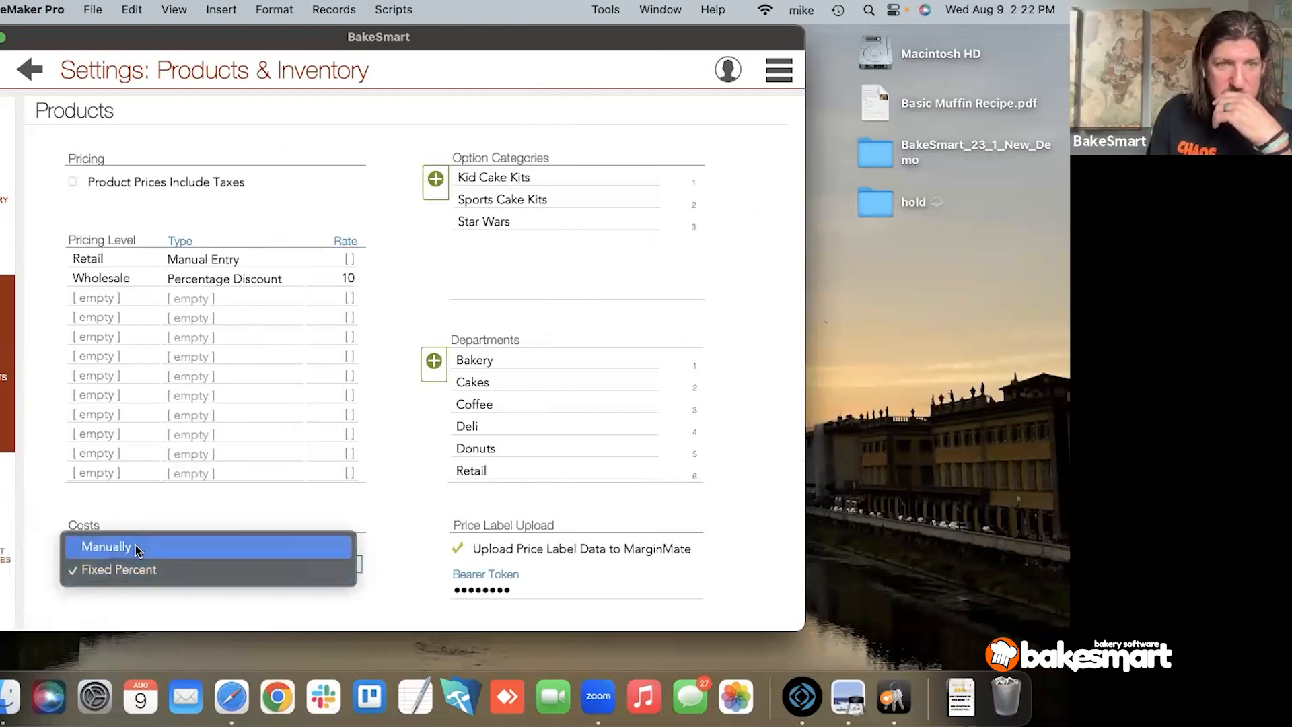
click(138, 549)
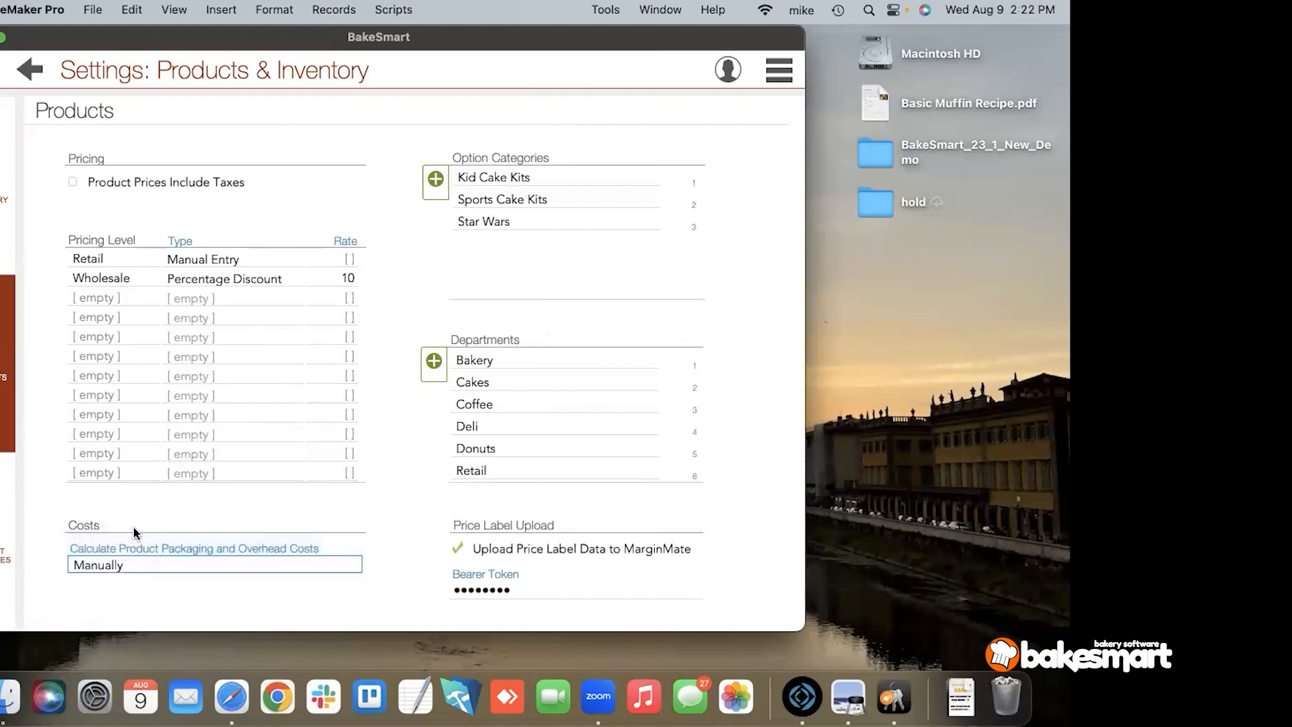
click(27, 70)
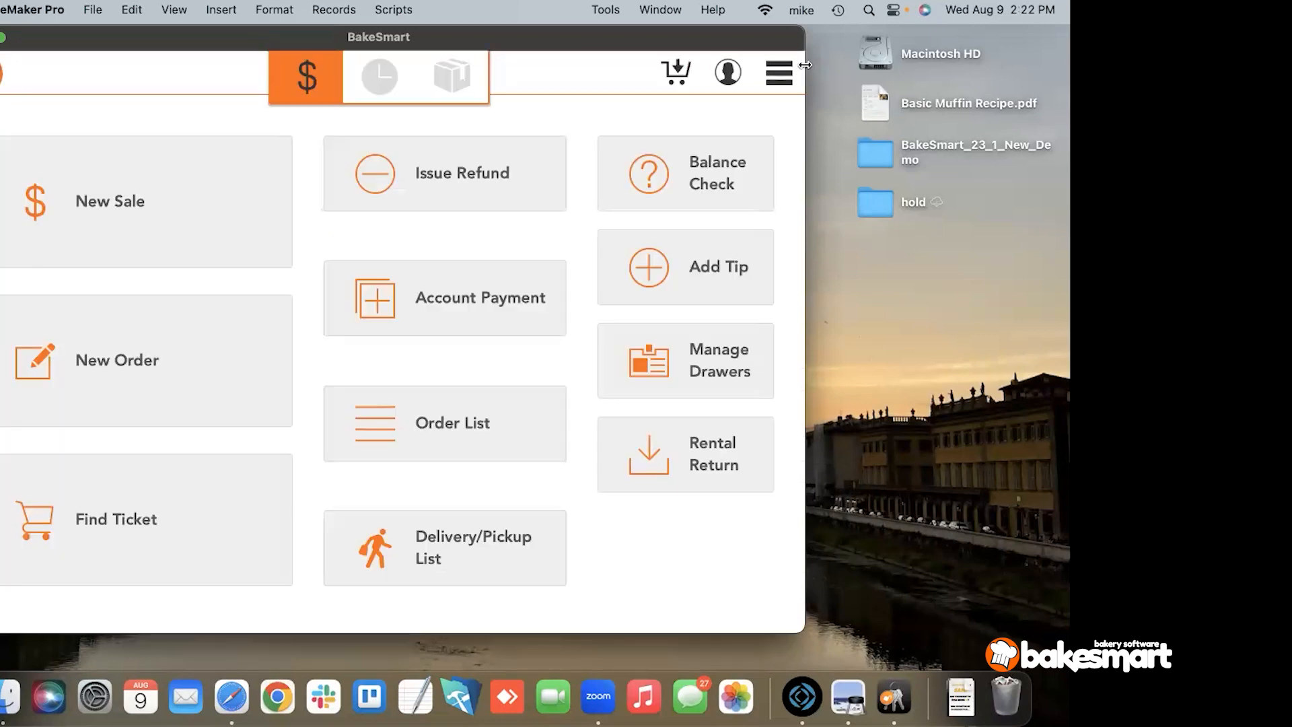
Step: Search the products for "banana" and open the Banana Walnut Muffin's cost and origin details for editing
click(780, 71)
click(670, 451)
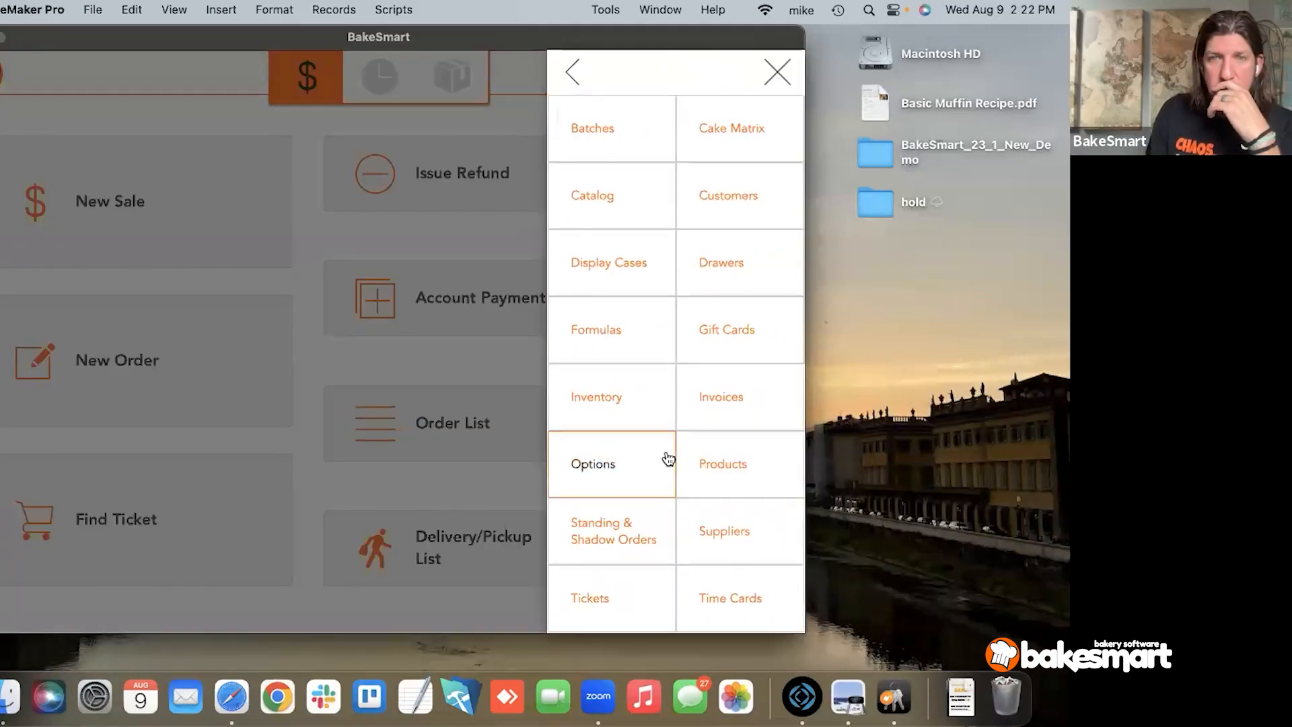
click(679, 458)
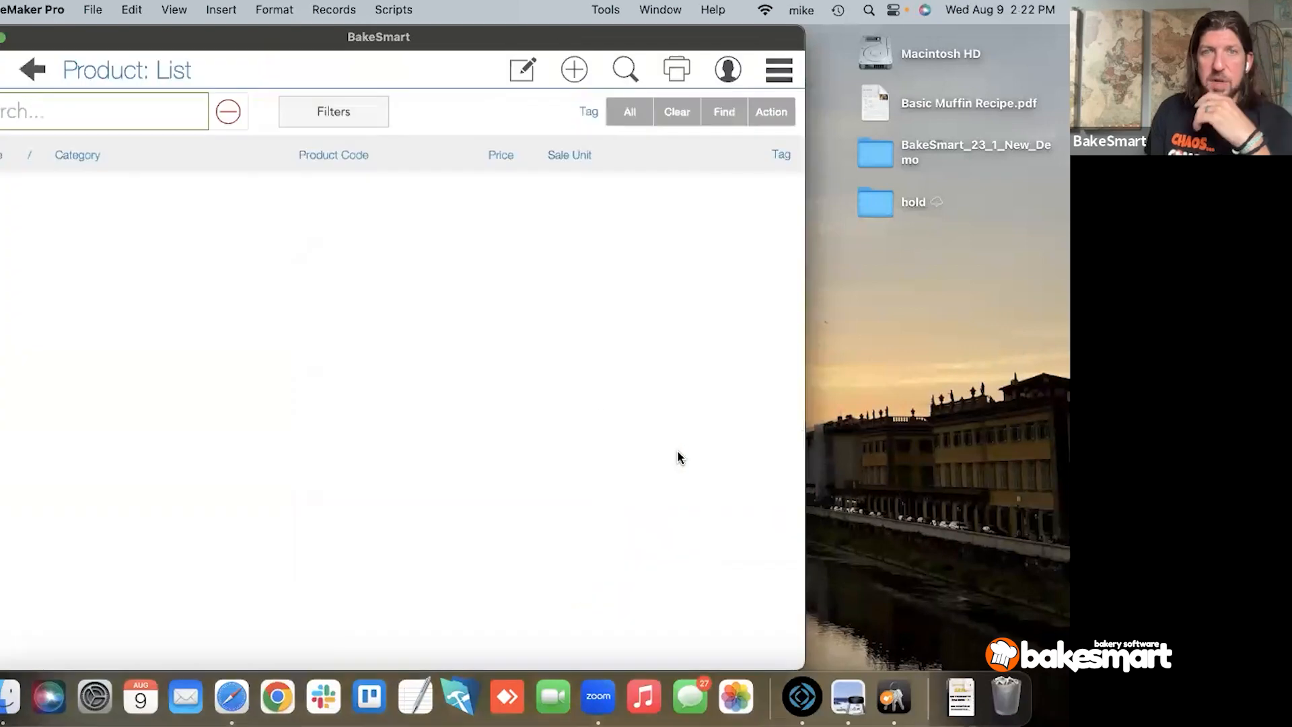
text(banana)
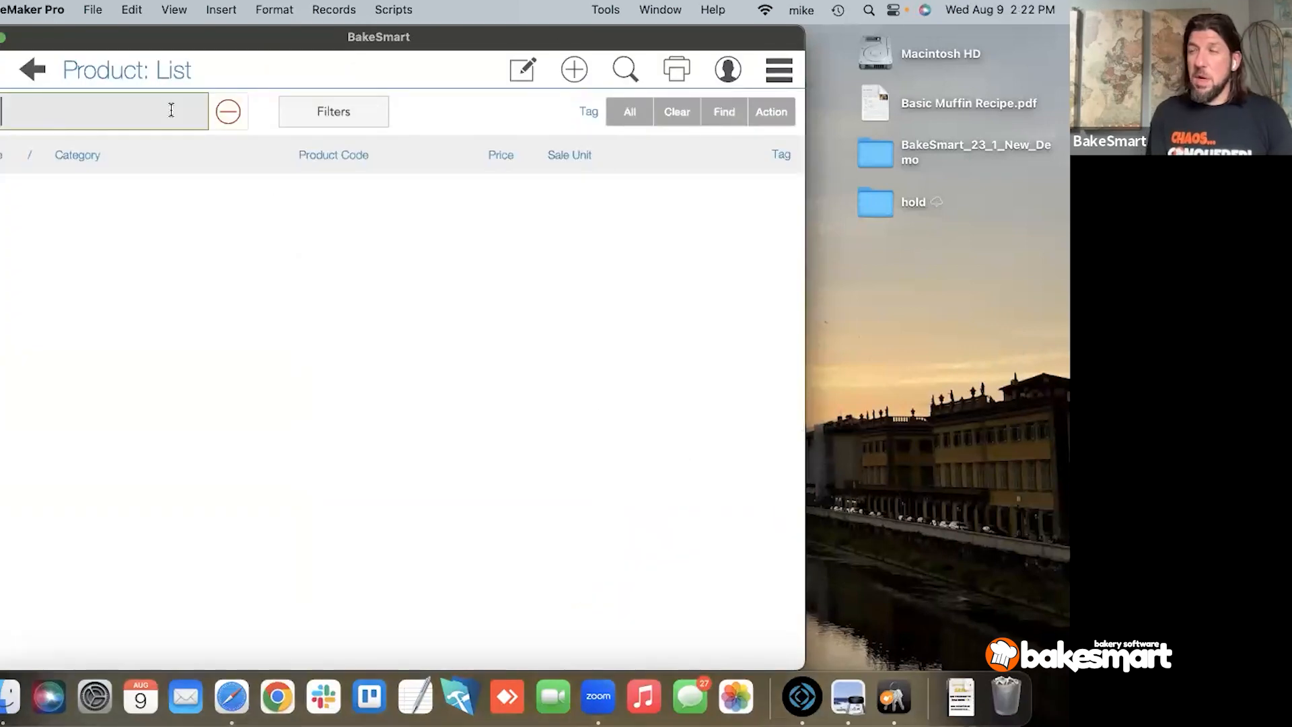
click(79, 232)
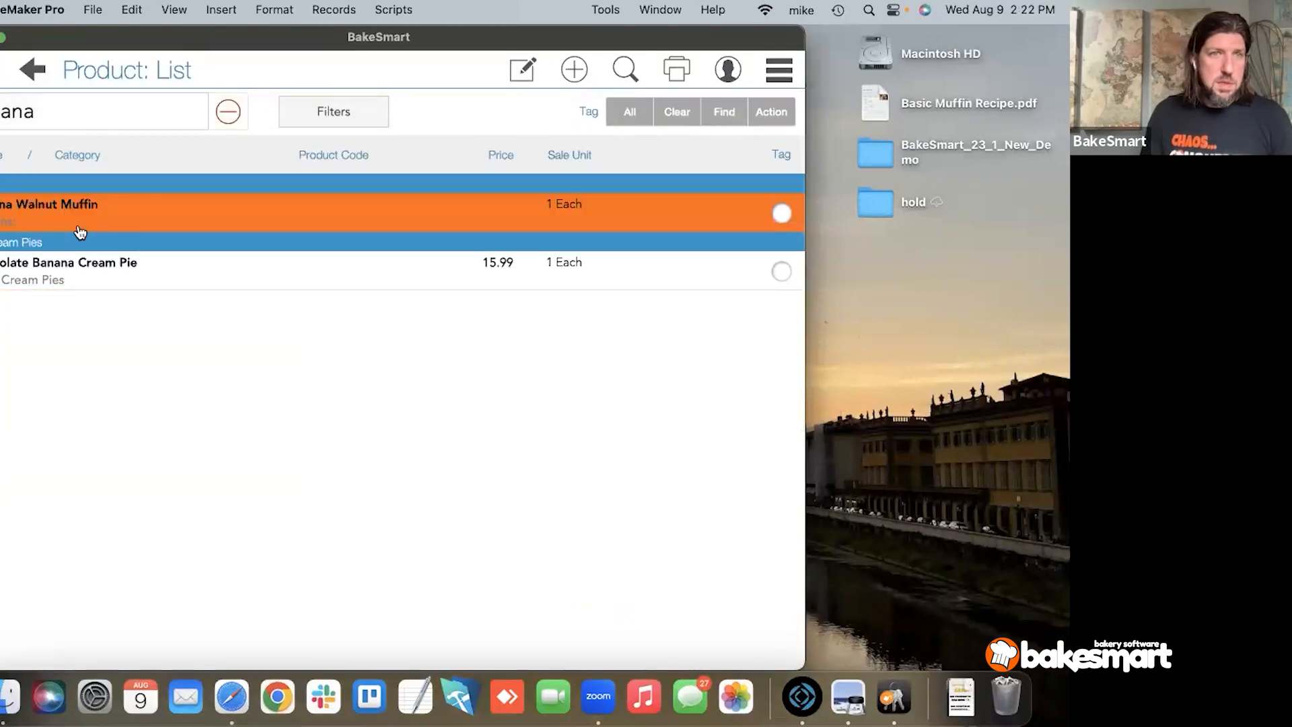
click(8, 407)
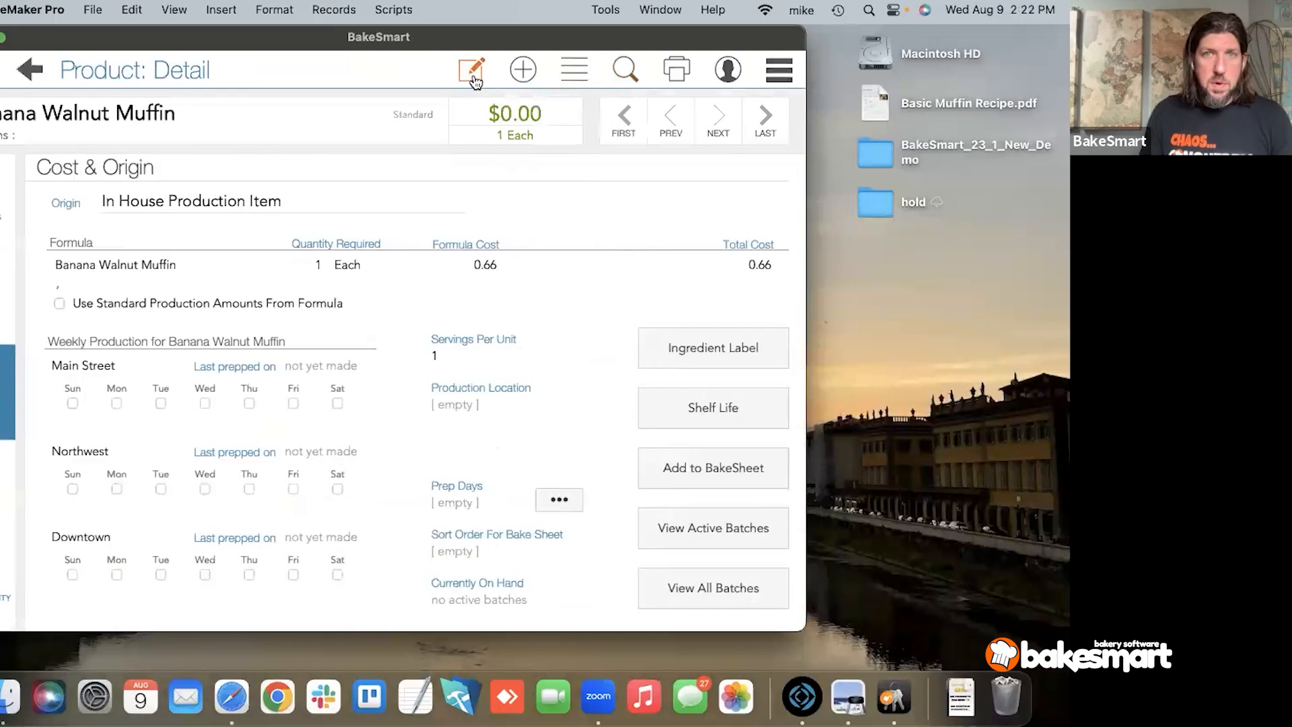
click(471, 69)
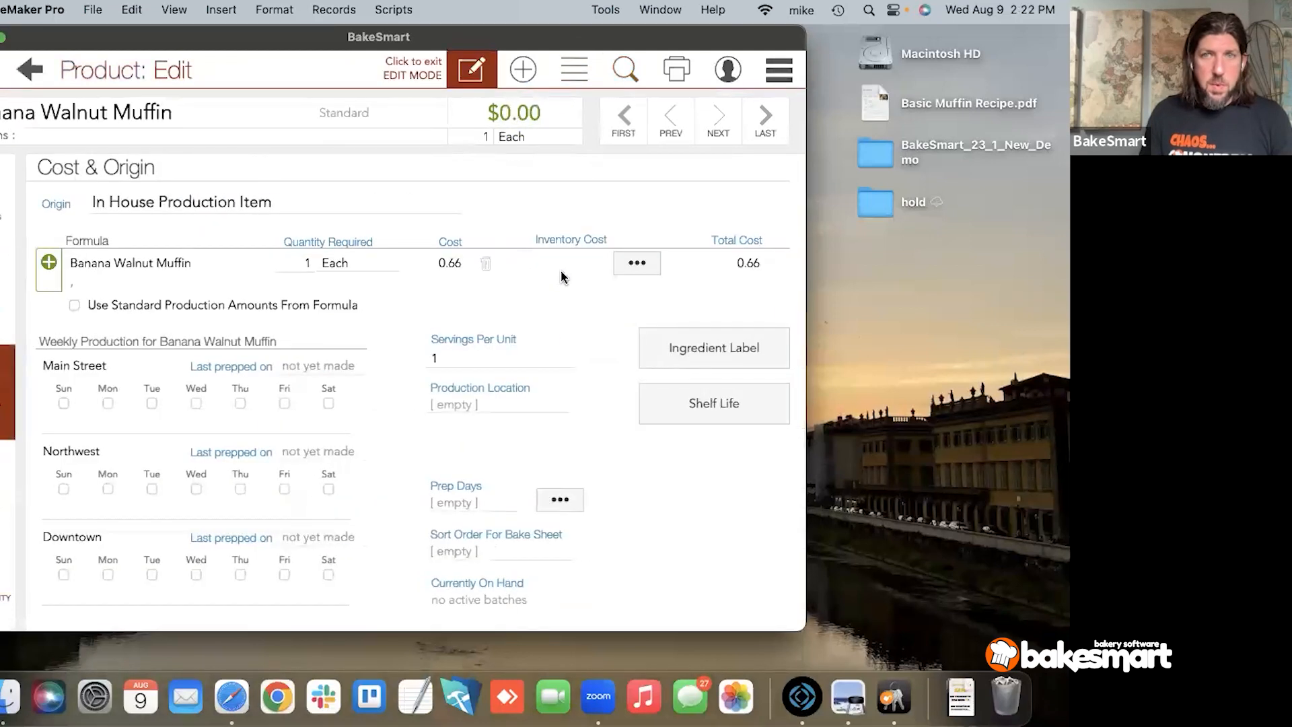
Step: Add Napkins as an inventory cost item for the Banana Walnut Muffin product
click(640, 263)
click(119, 211)
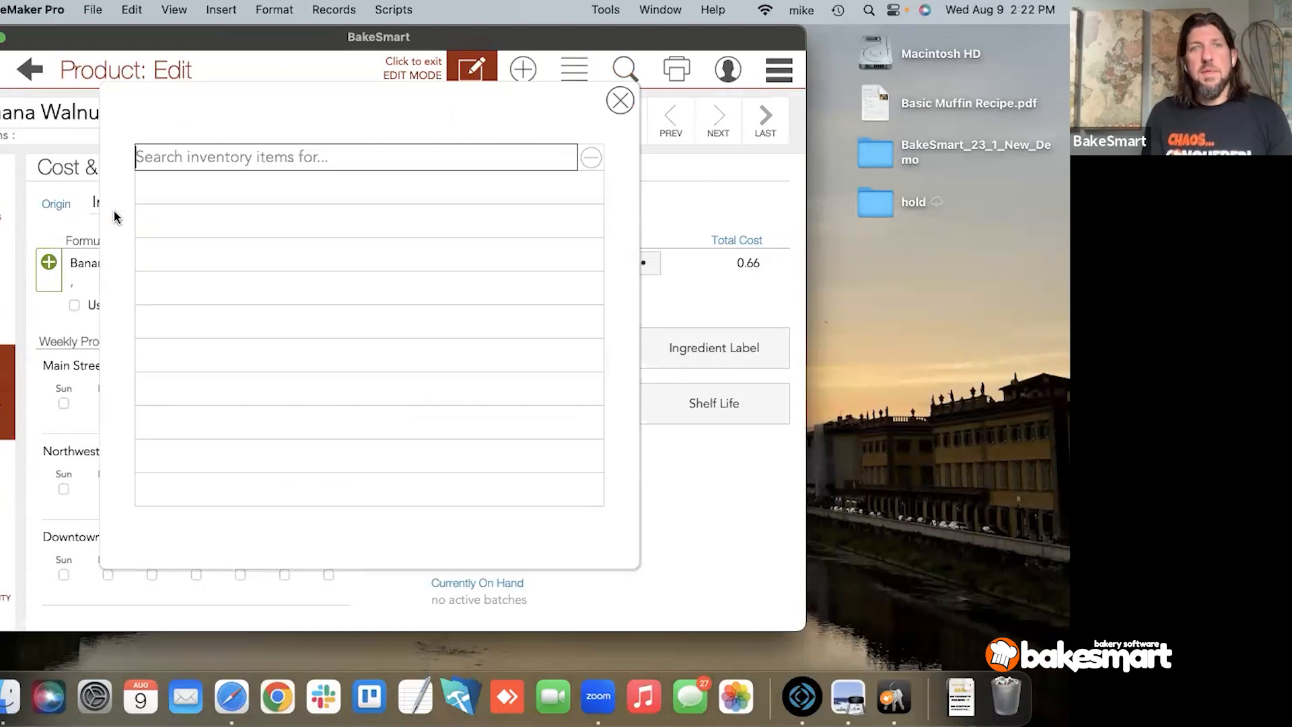
text(nap)
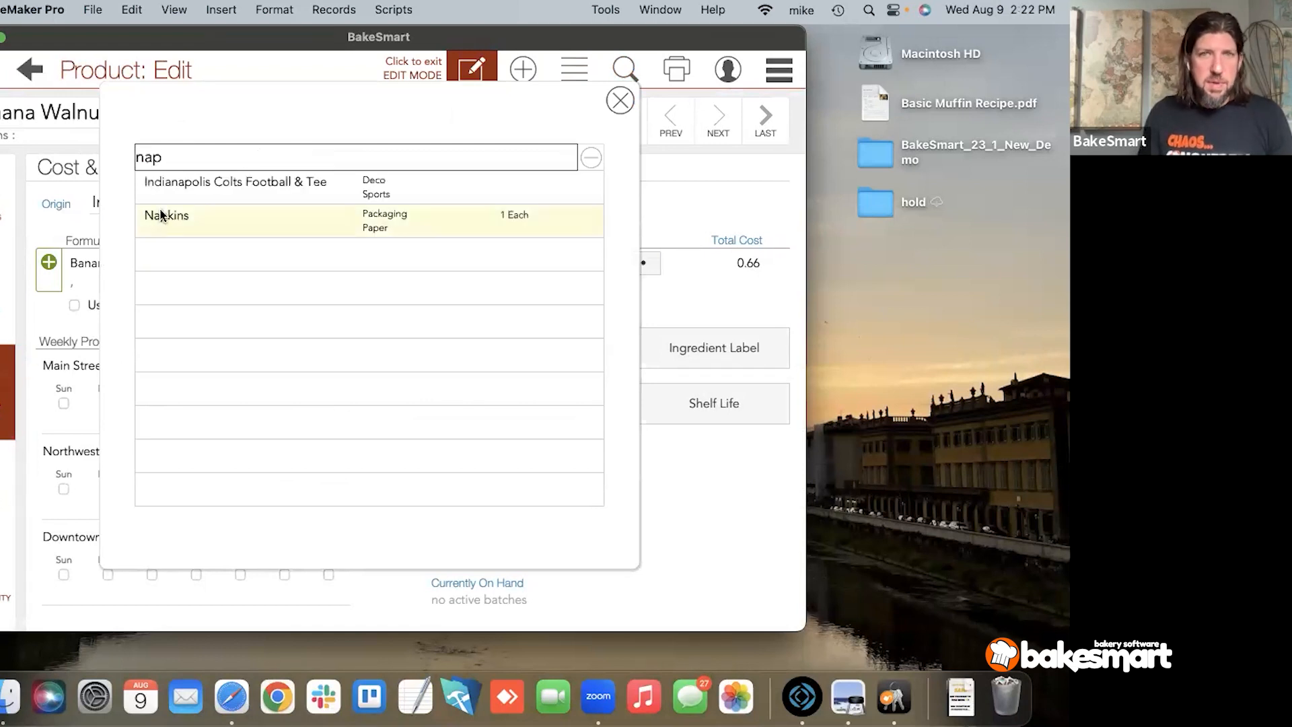
click(159, 211)
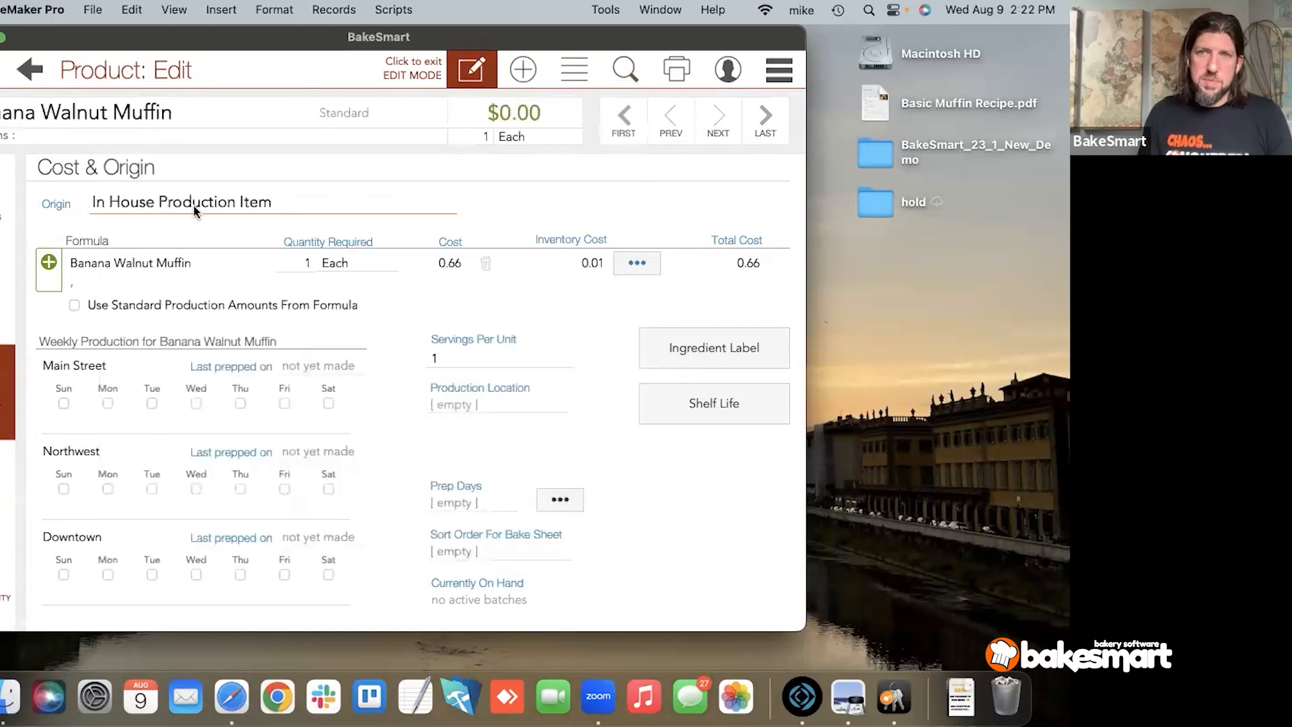
Step: Search the inventory items for "shel" and add the match to the Banana Walnut Muffin product's inventory costs, then review the added items
click(636, 263)
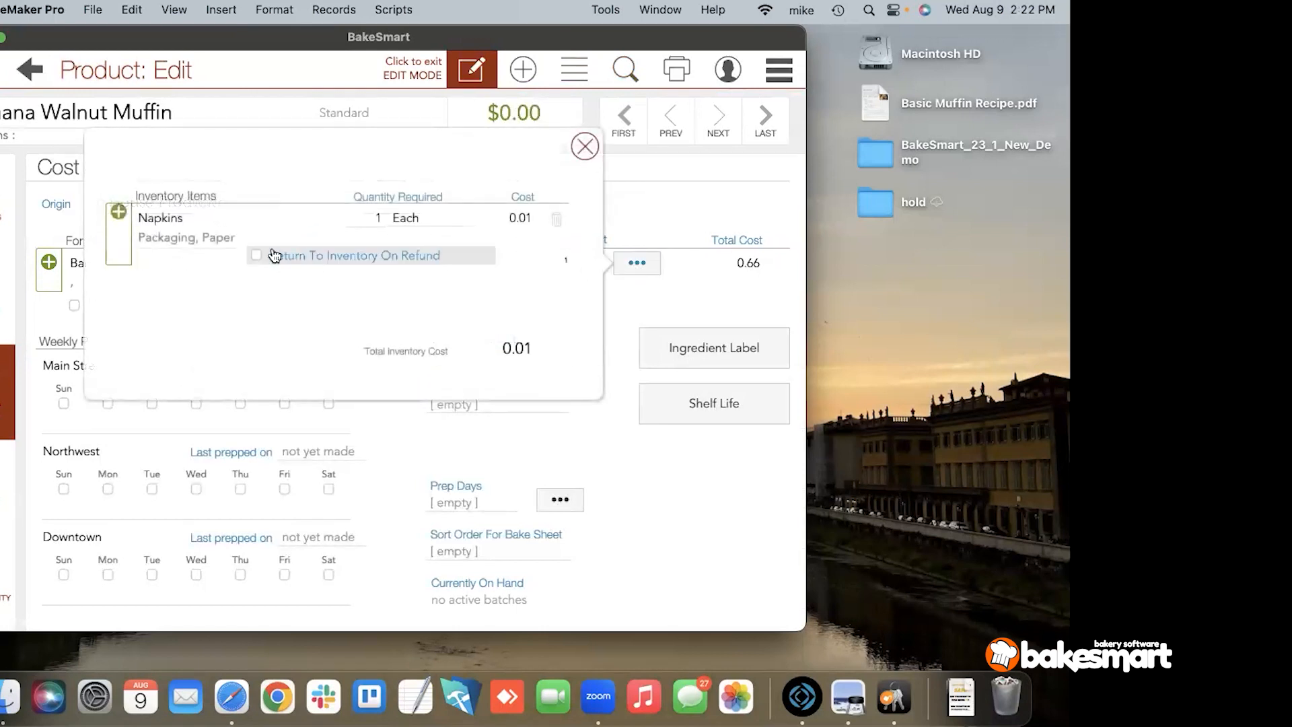
click(117, 214)
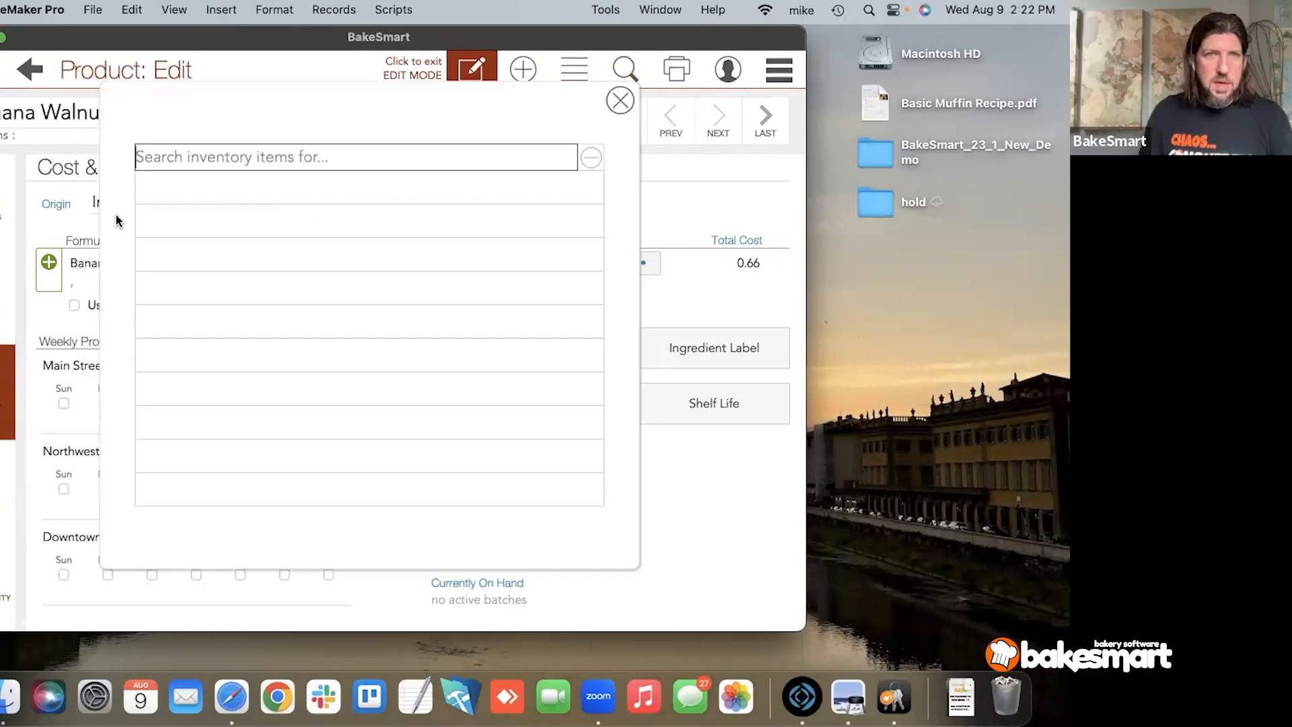
text(shel)
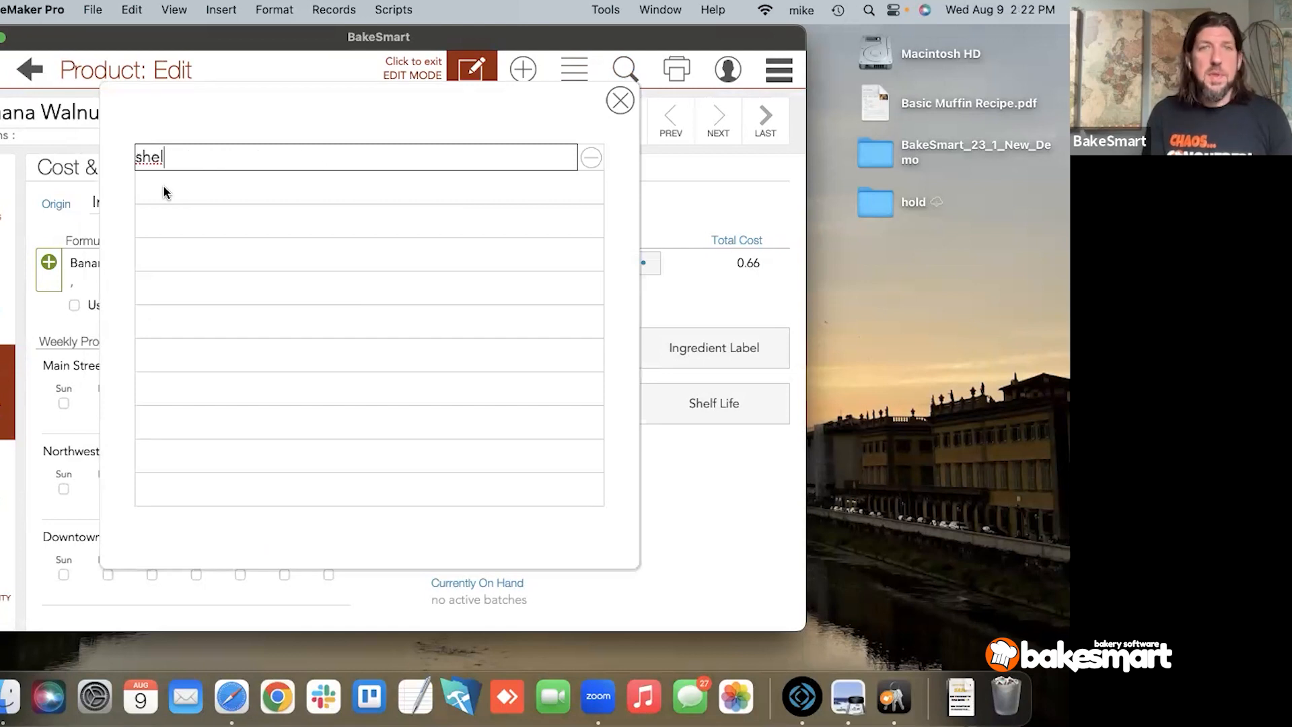
click(164, 188)
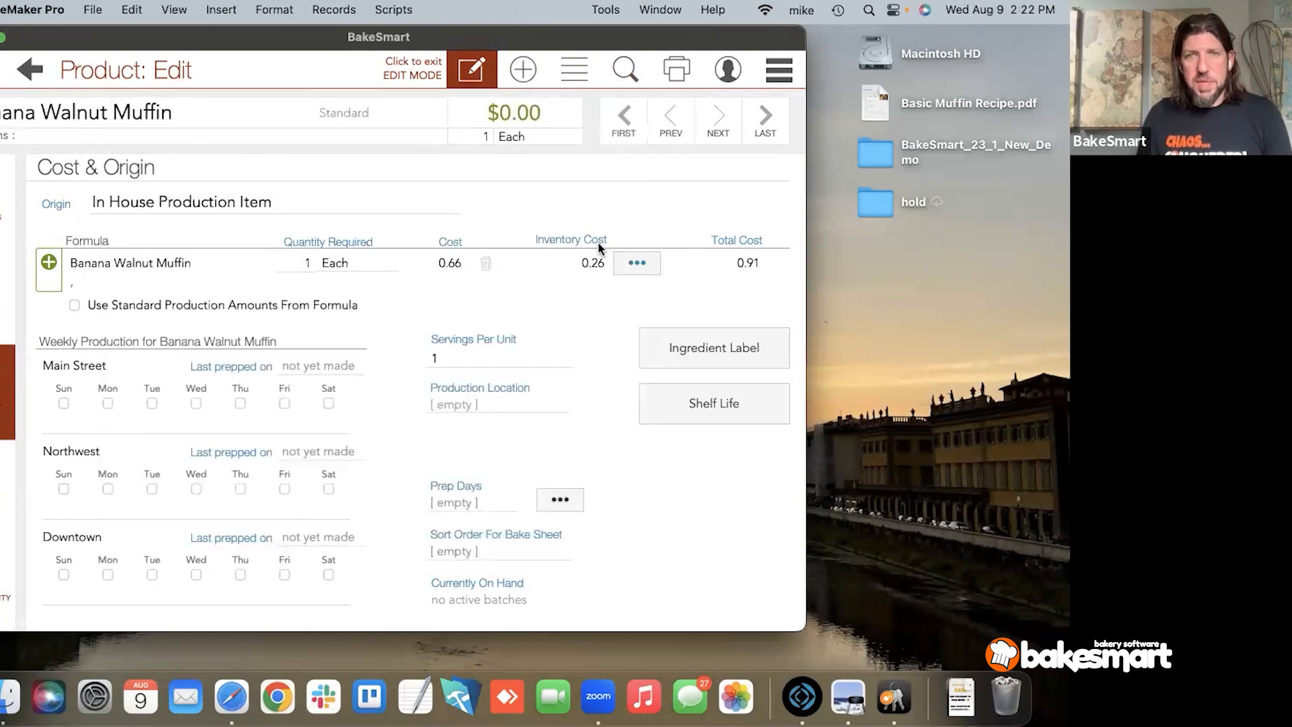
click(637, 263)
click(584, 145)
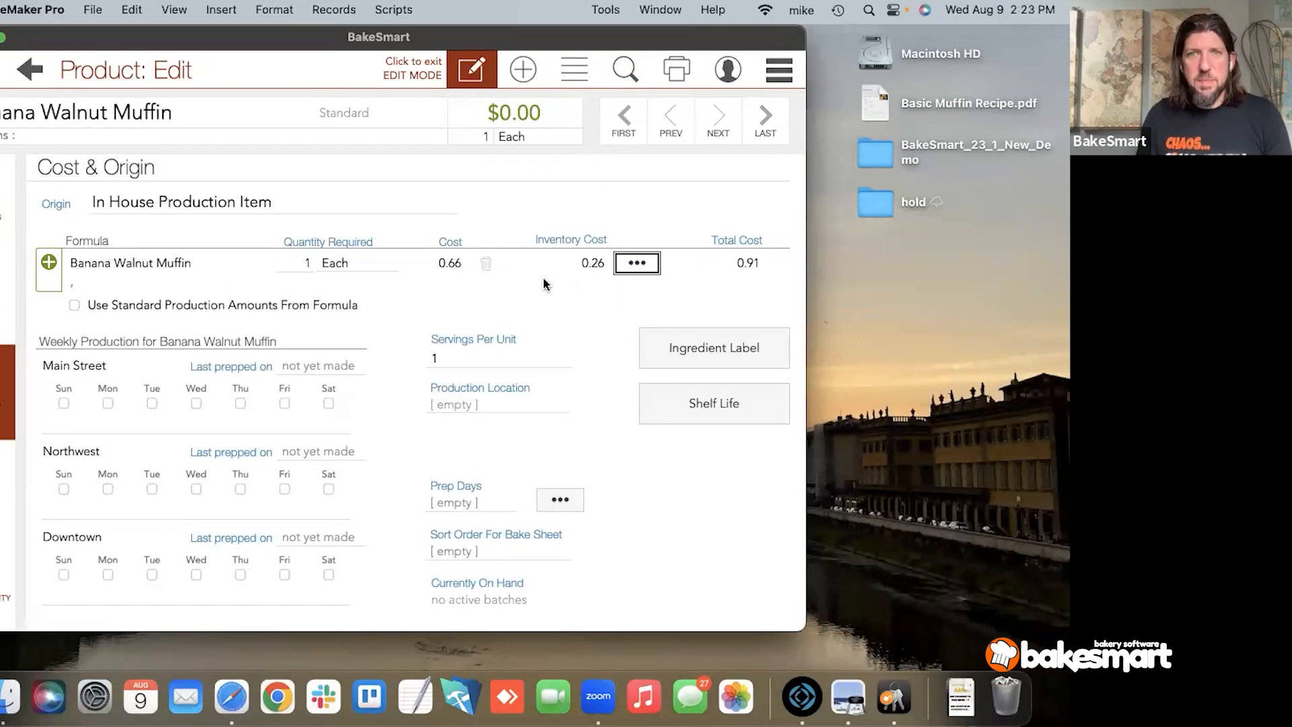
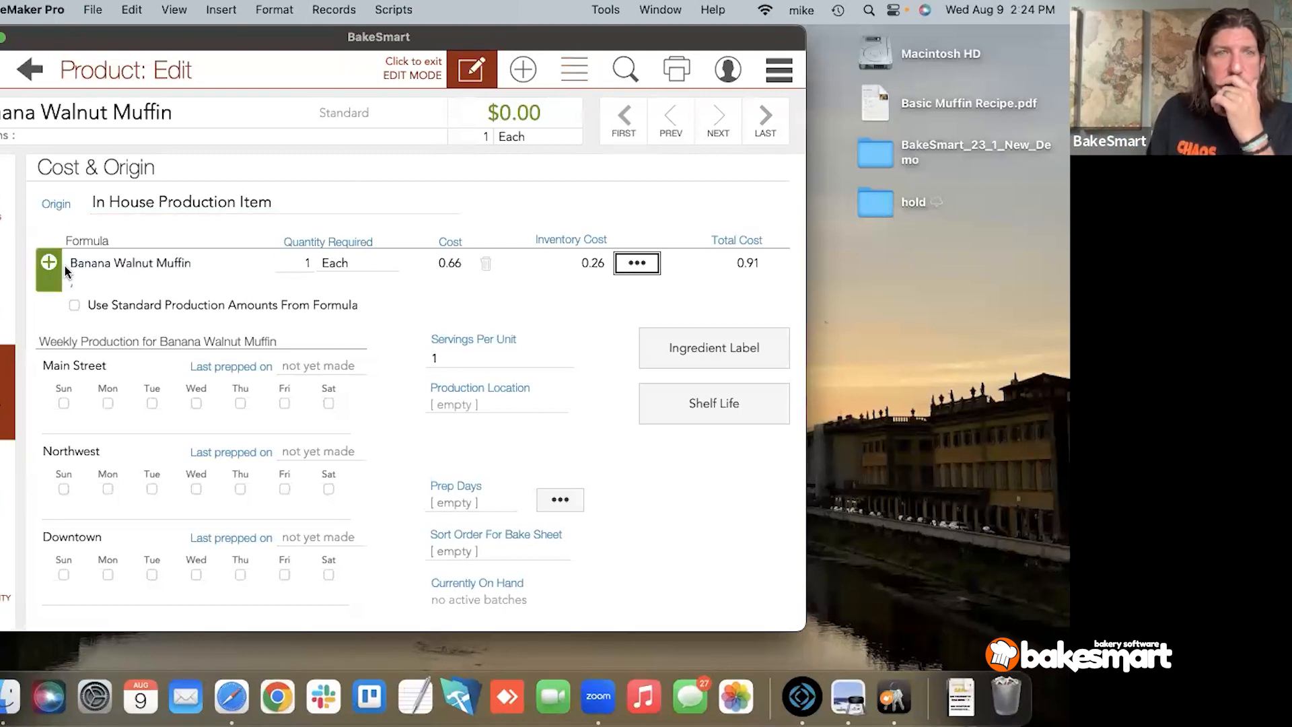
Step: Open the linked Banana Walnut Muffin formula and add White Sugar as an ingredient with a quantity of 1 lbs
click(99, 263)
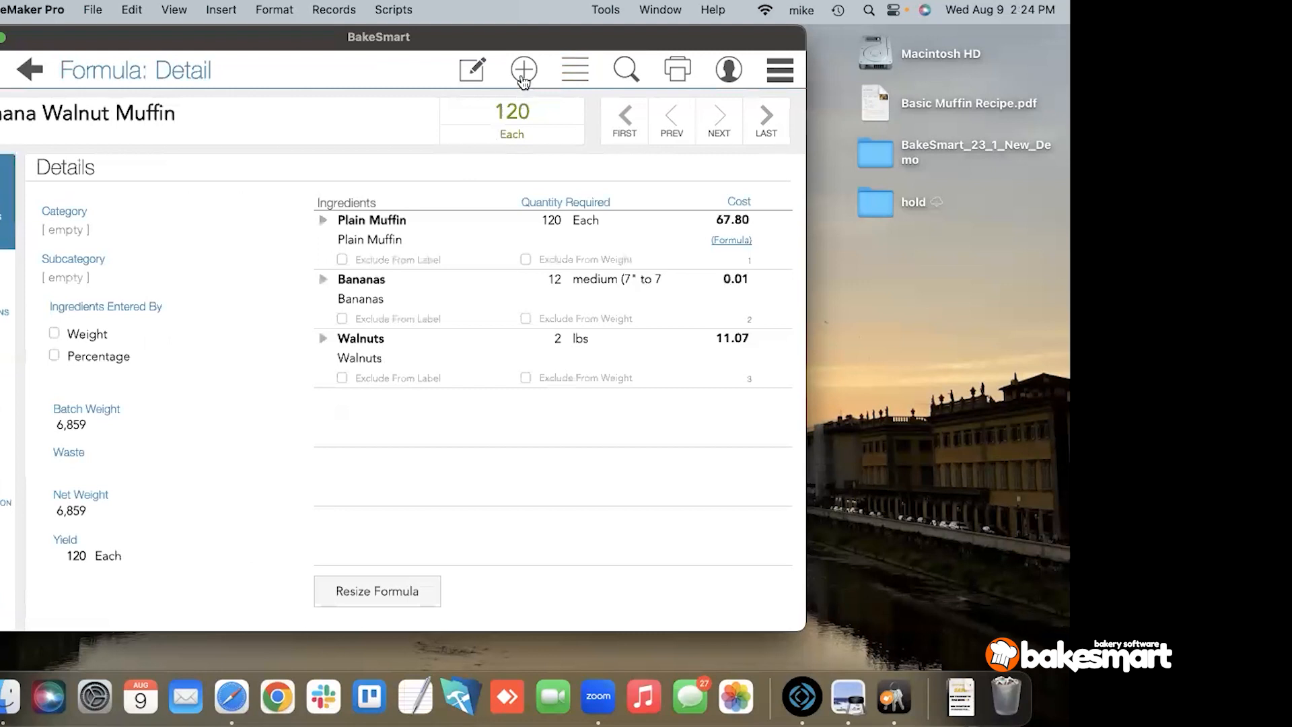
click(524, 81)
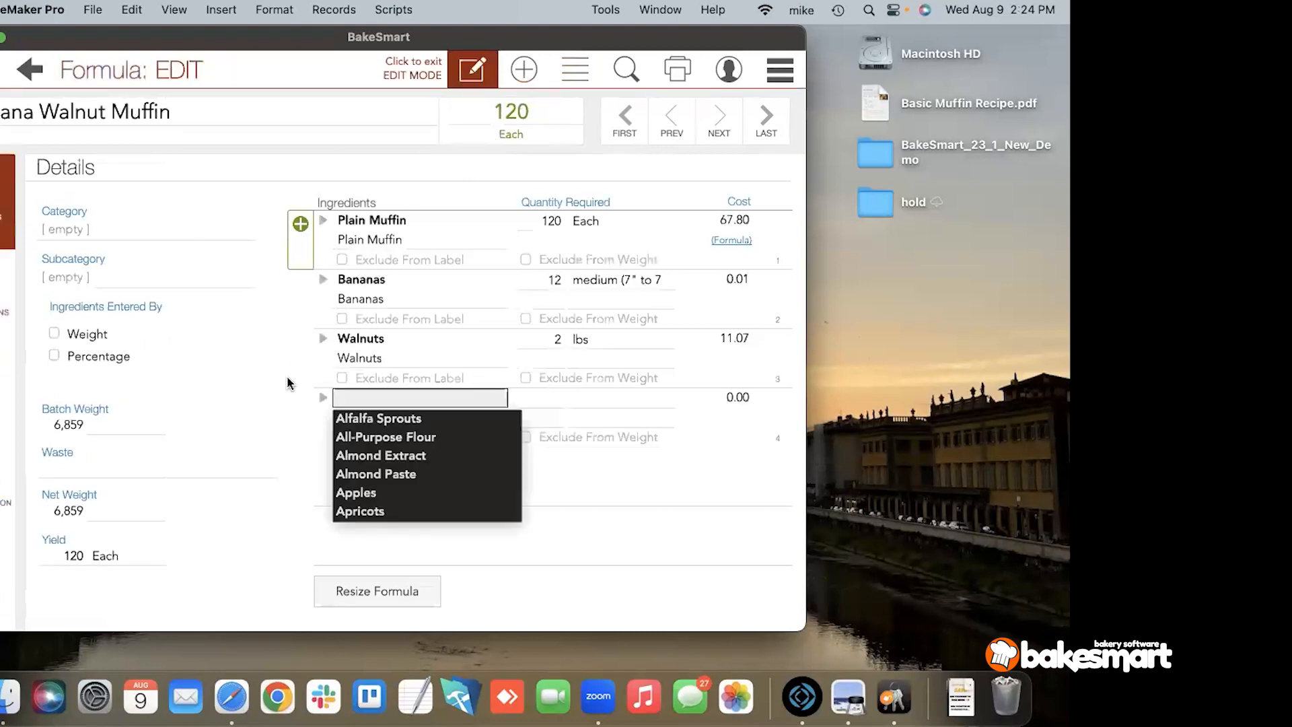
key(s)
key(Return)
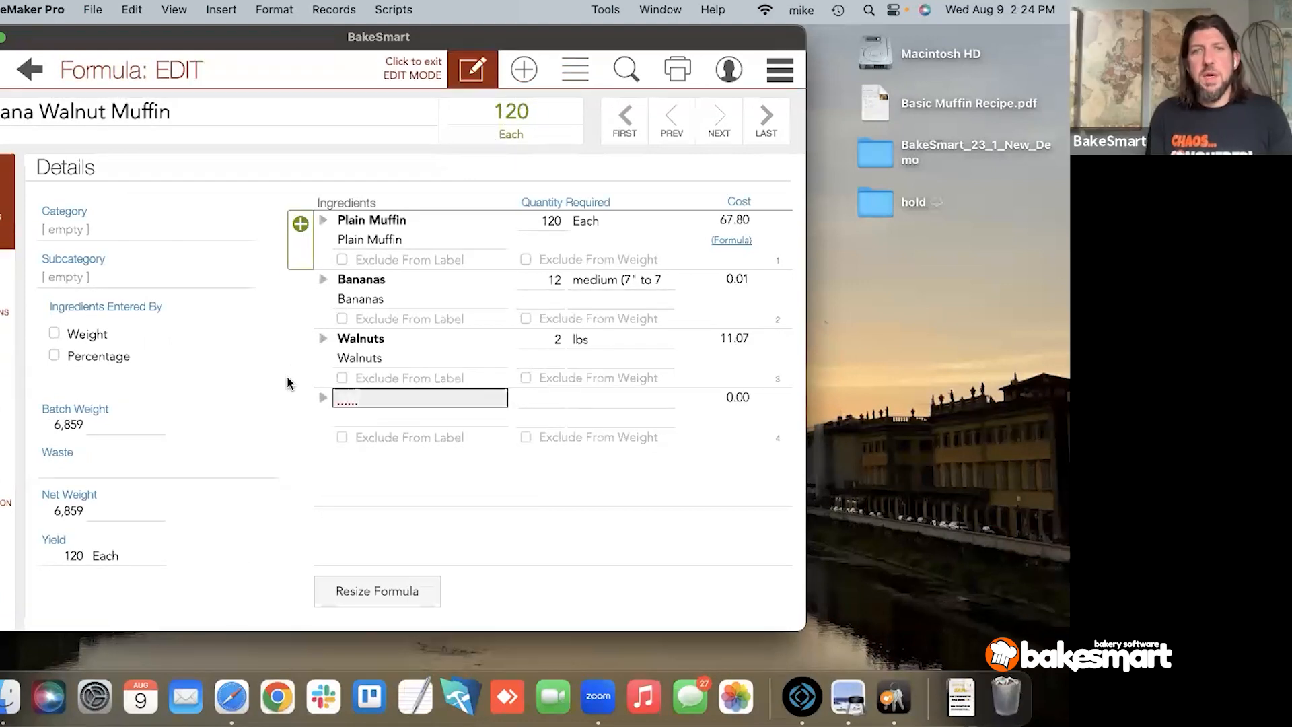
key(Tab)
key(shift+Tab)
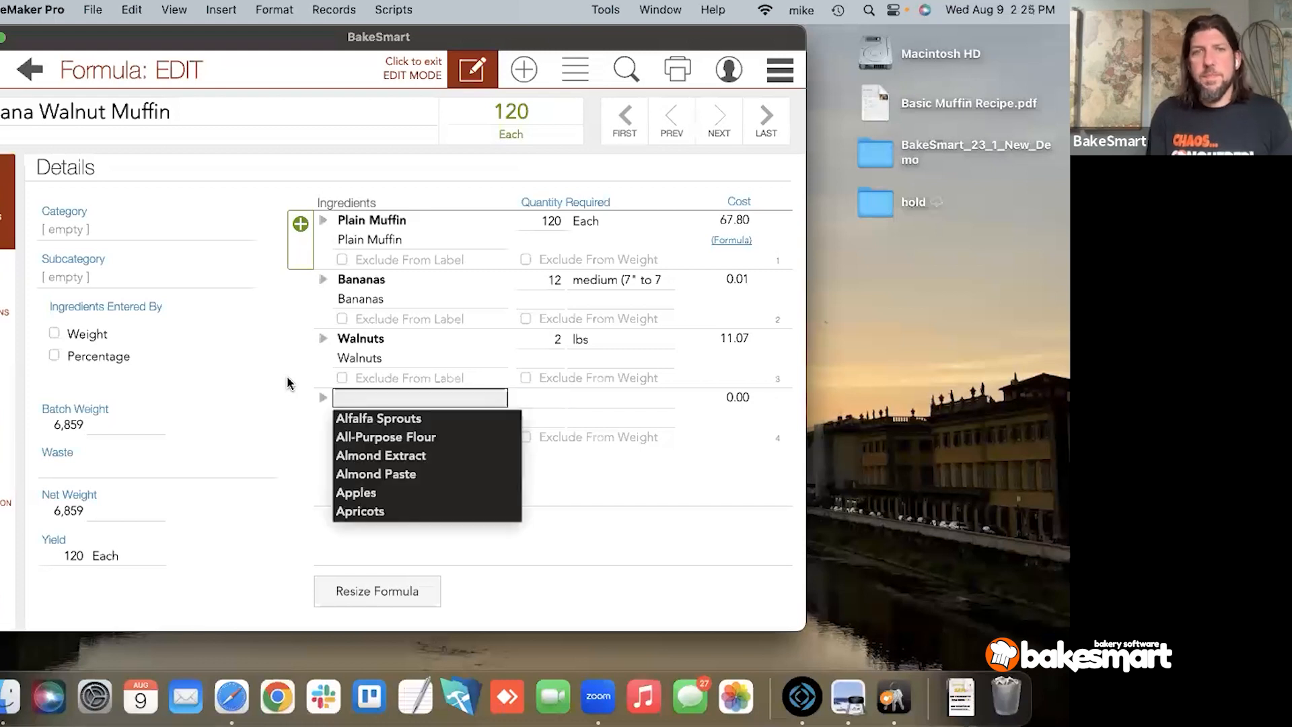
text(wh)
key(Down)
key(Return)
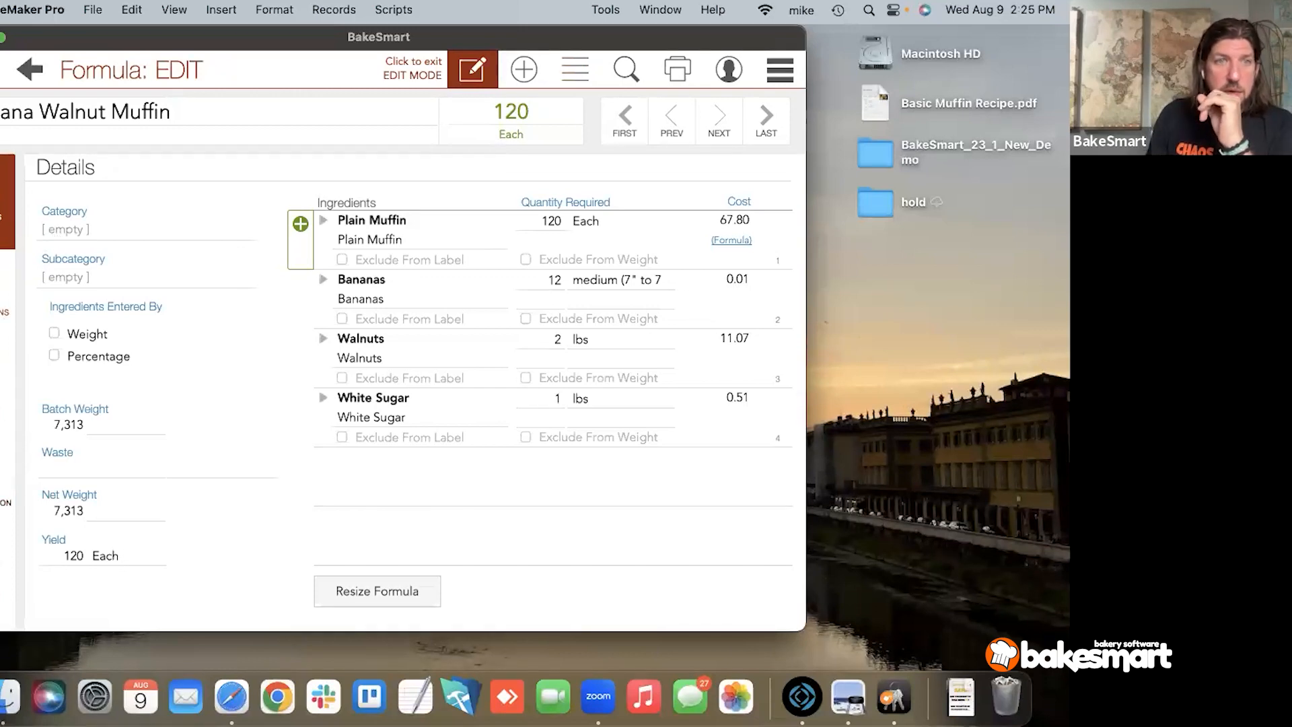
Step: In the Banana Walnut Muffin formula's production settings, set the ambient shelf life to 1 Weeks
click(5, 488)
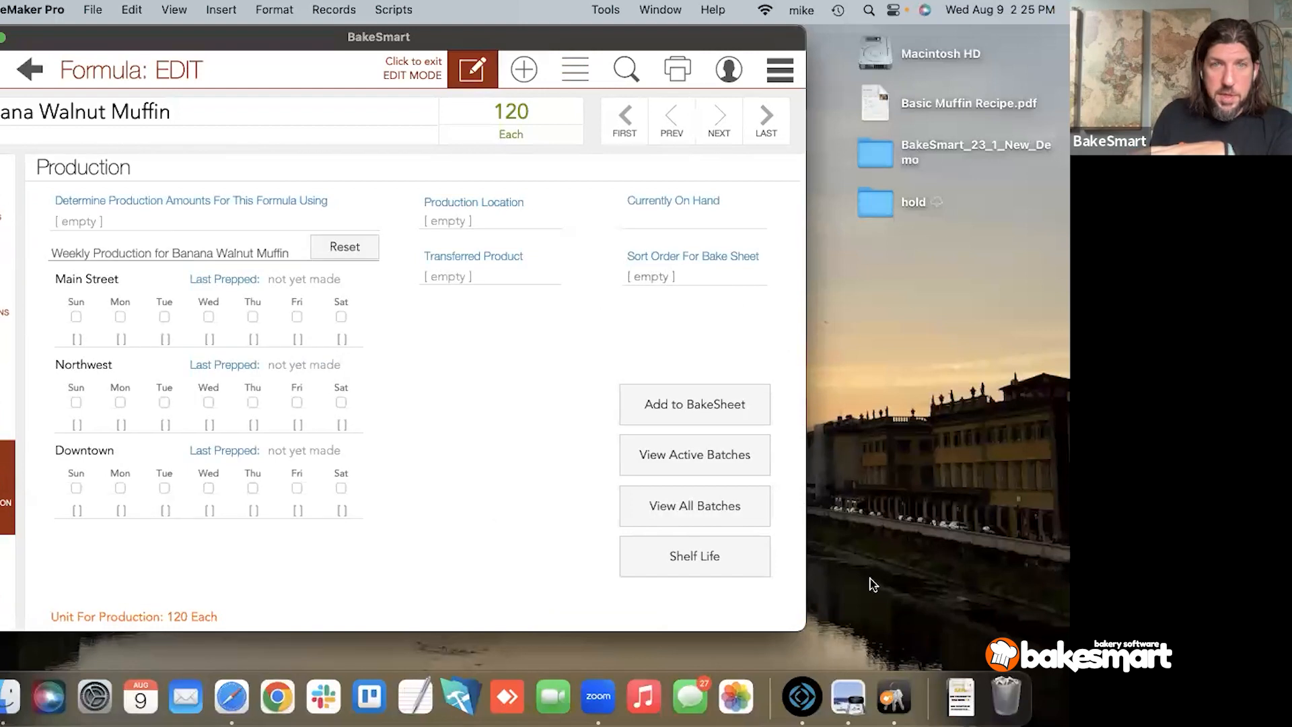
click(715, 557)
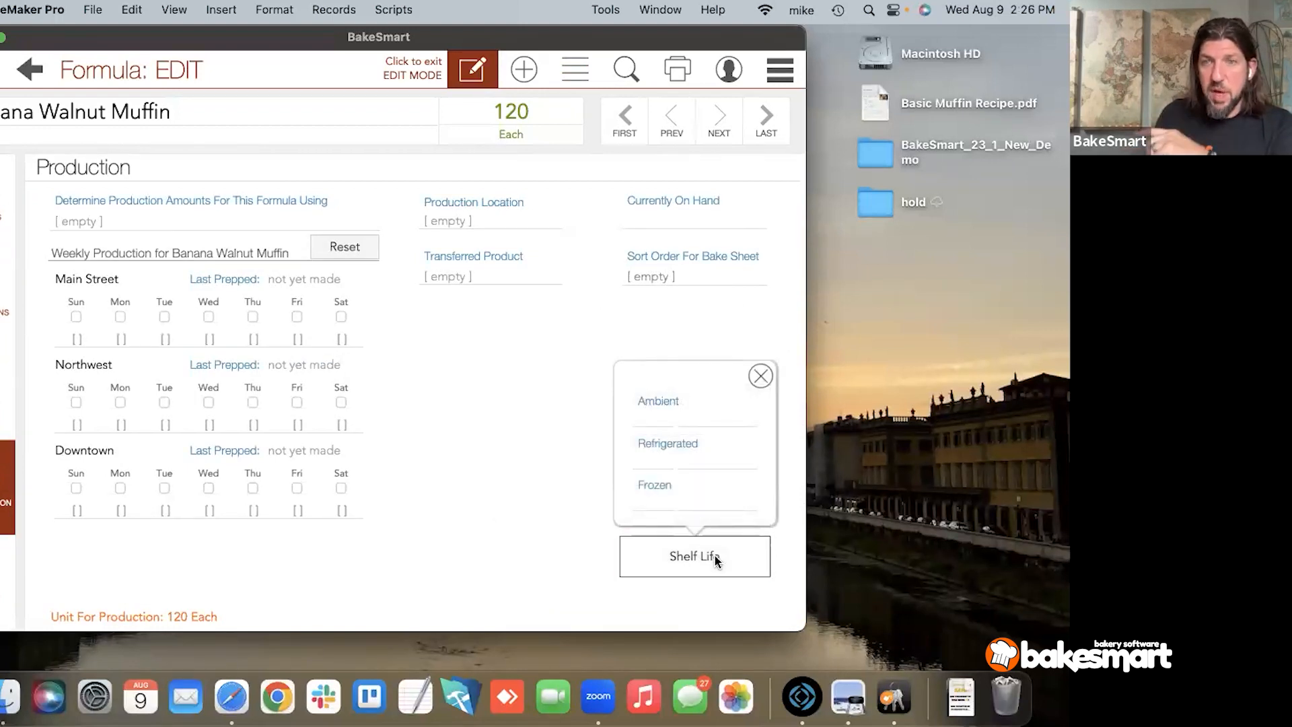
click(655, 419)
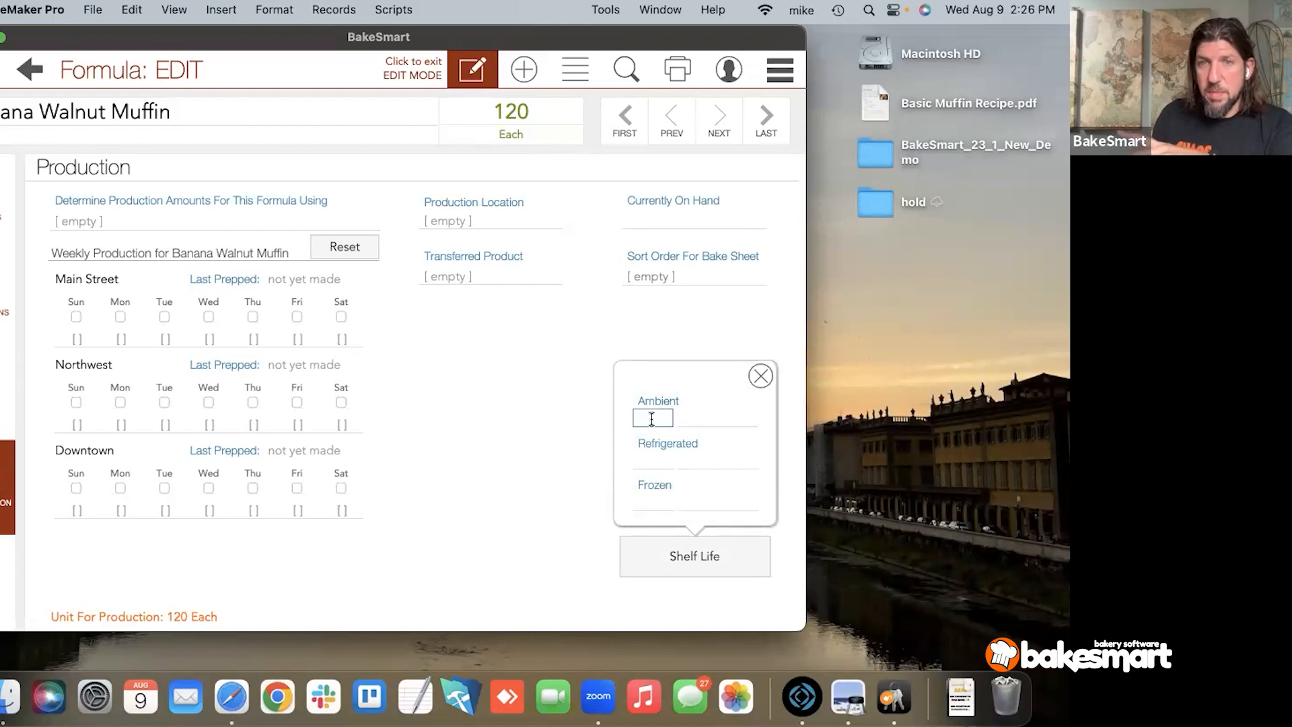
click(705, 418)
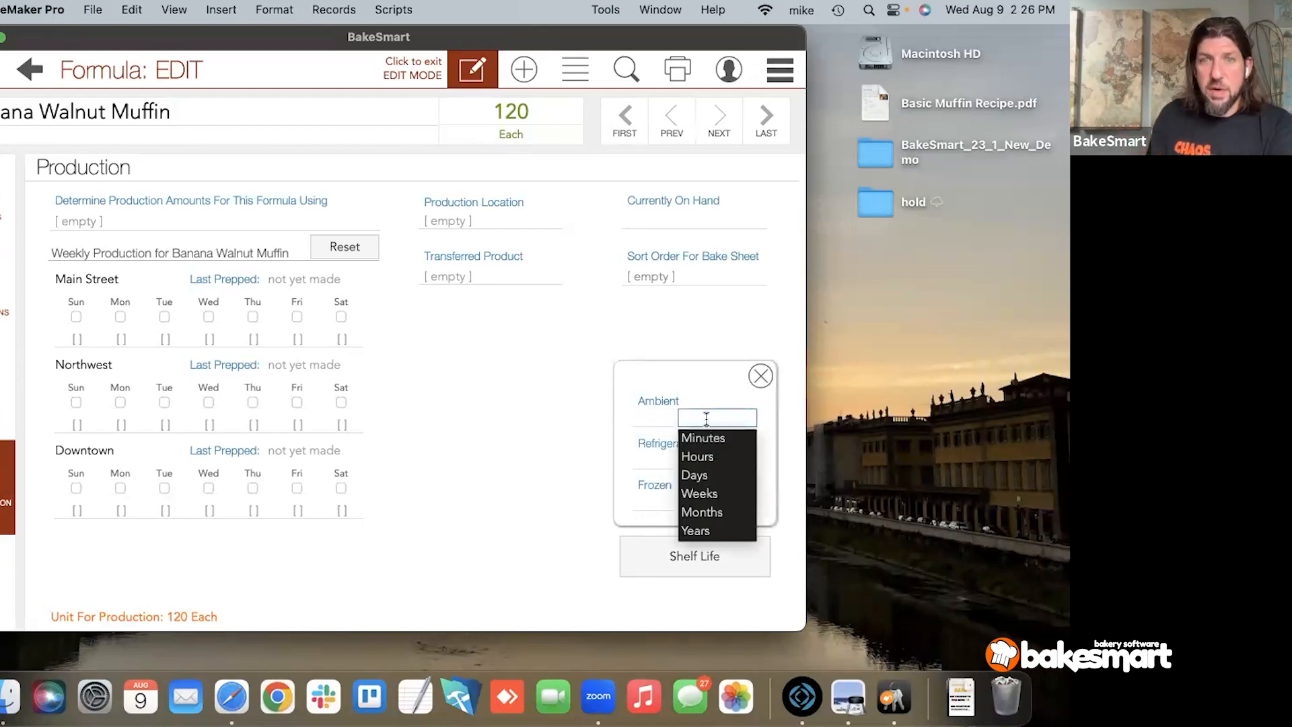
click(703, 496)
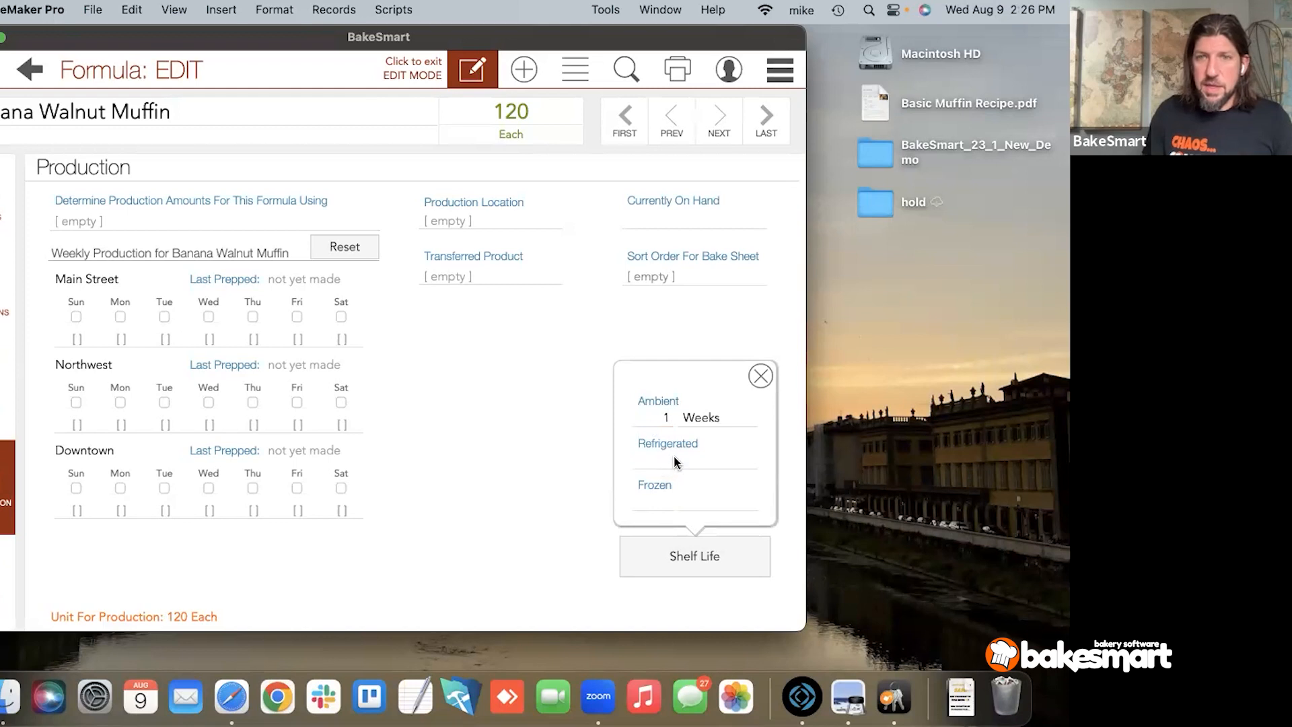
Step: Set the formula's refrigerated shelf life to 3 Weeks and its frozen shelf life to 6 Months
click(691, 464)
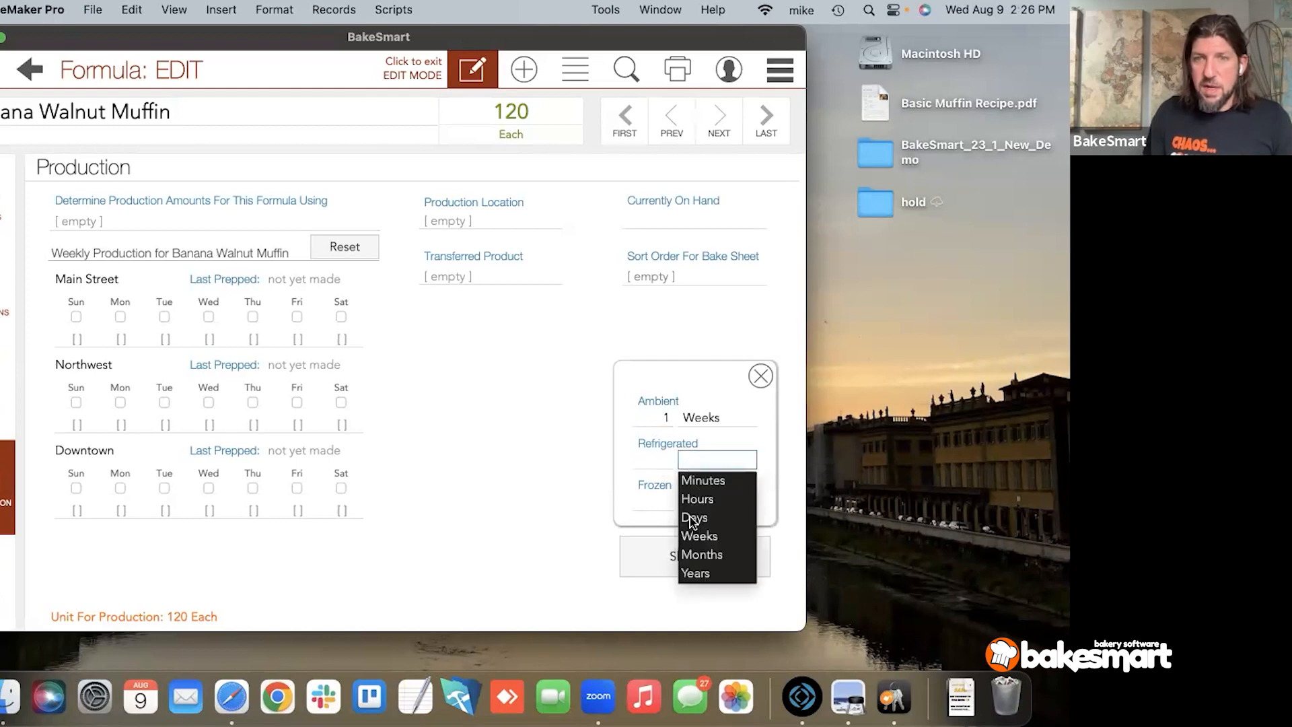
click(698, 536)
click(656, 459)
text(3)
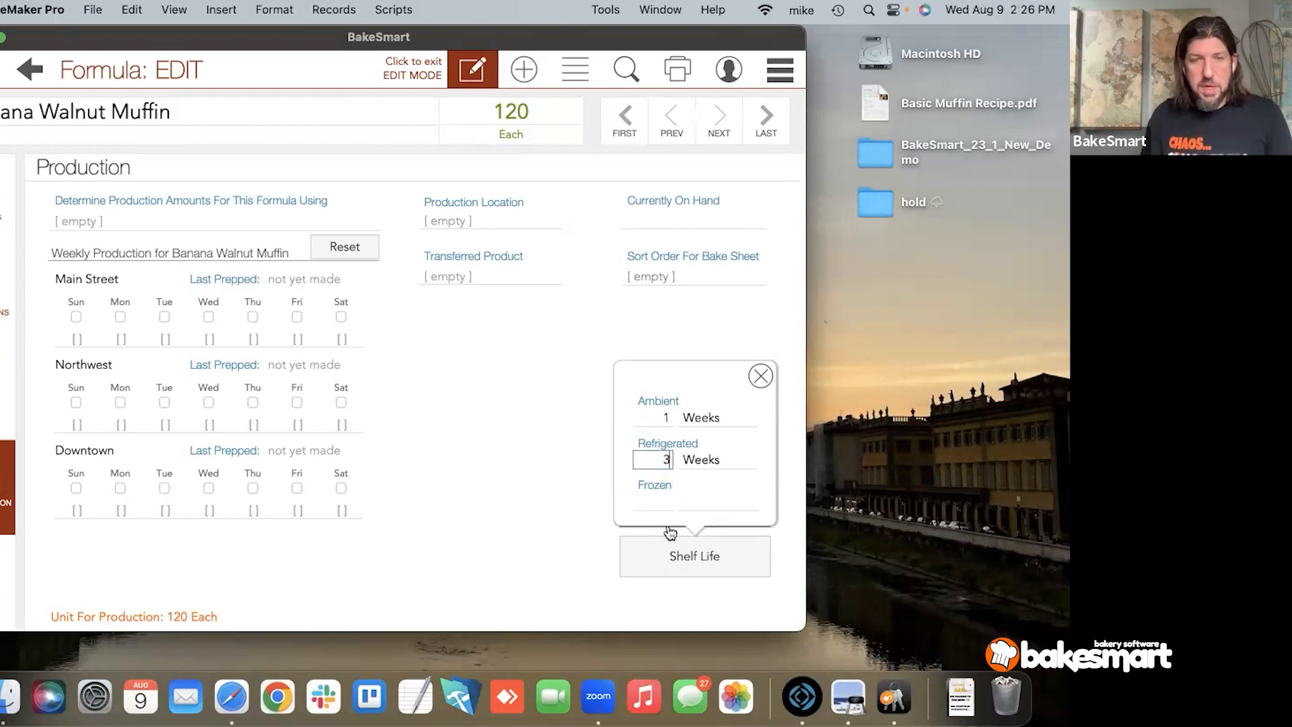
click(646, 502)
text(6)
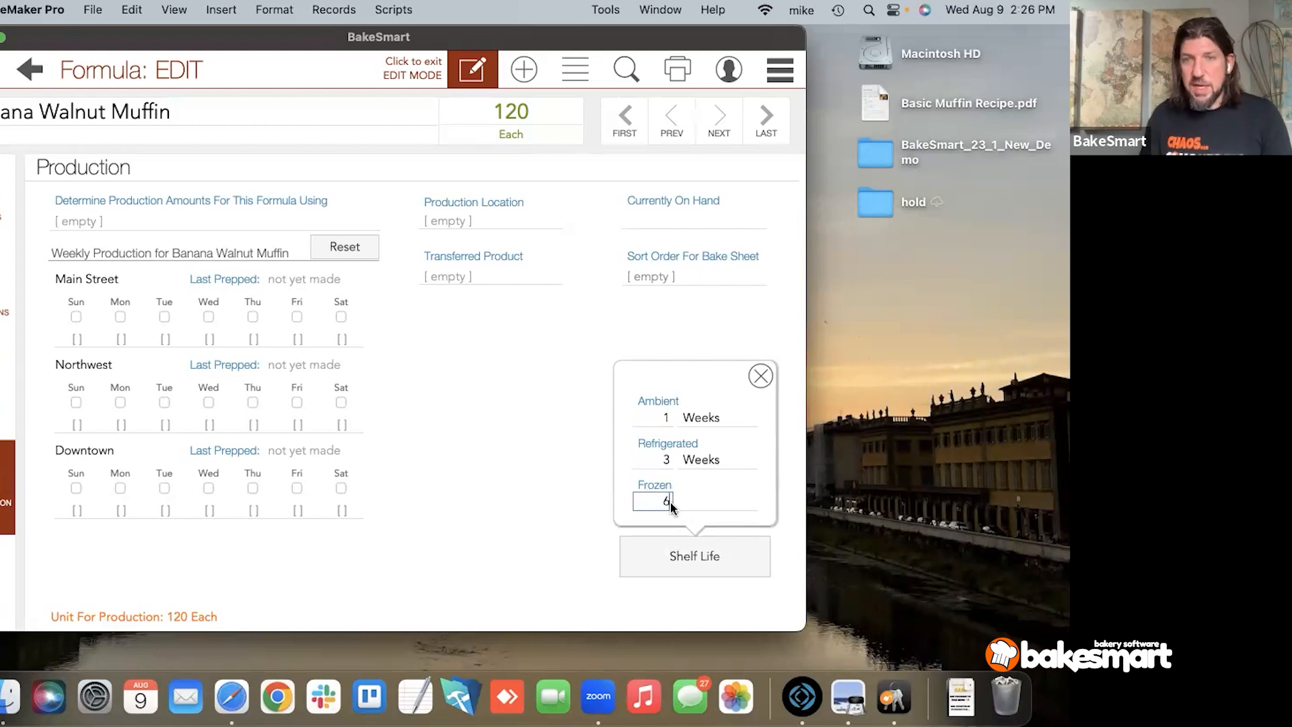
click(701, 504)
click(699, 595)
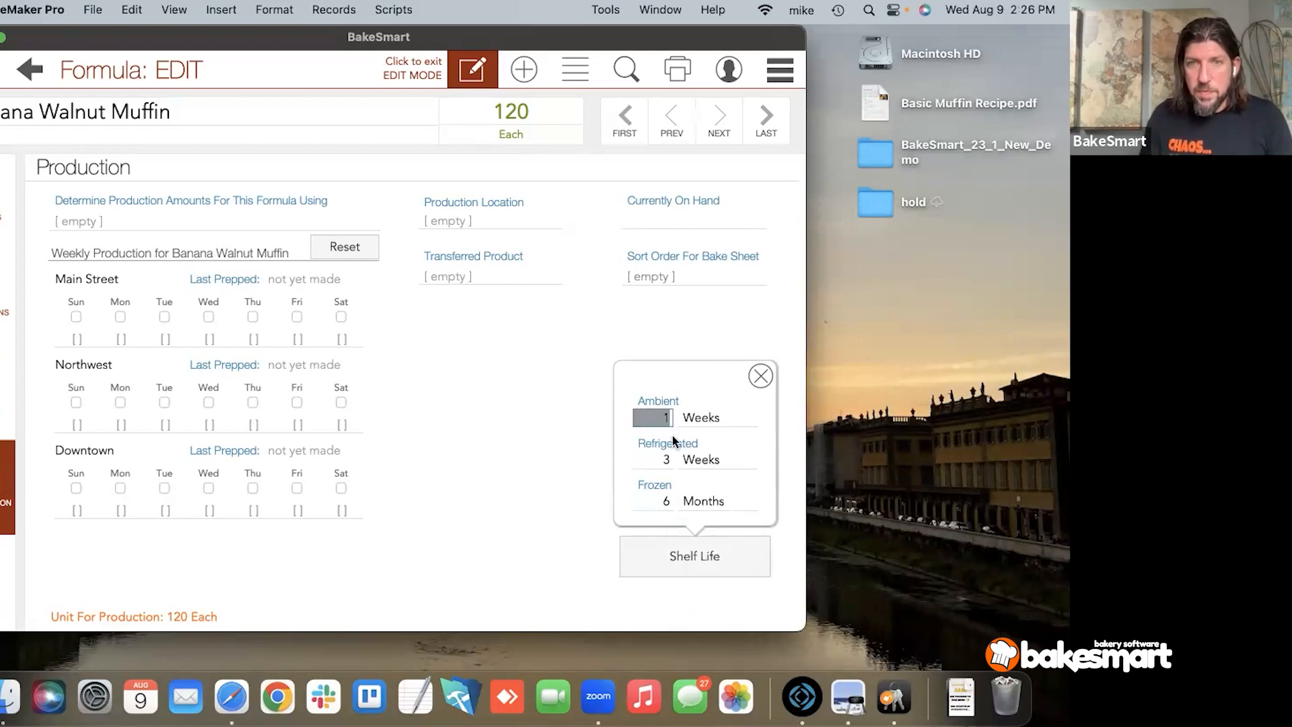
click(672, 380)
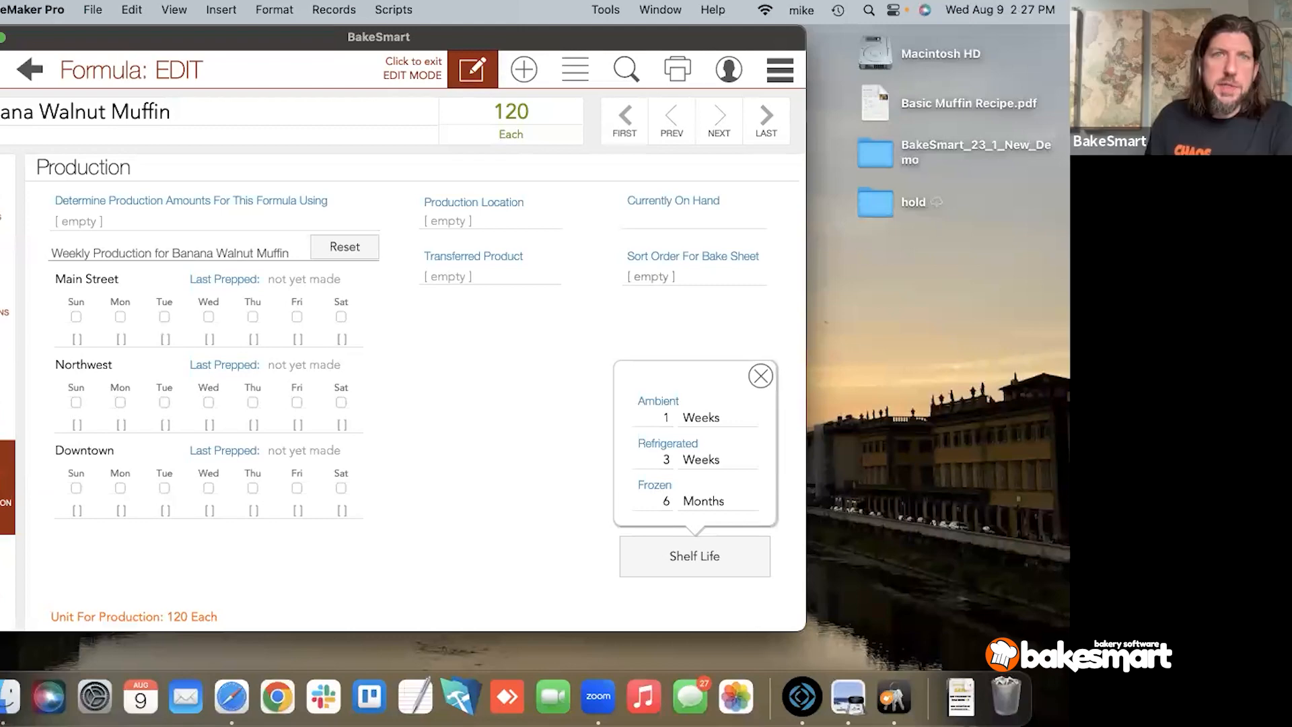
Step: Close the shelf life settings and return to the formula's ingredient details
key(ctrl+Up)
click(407, 262)
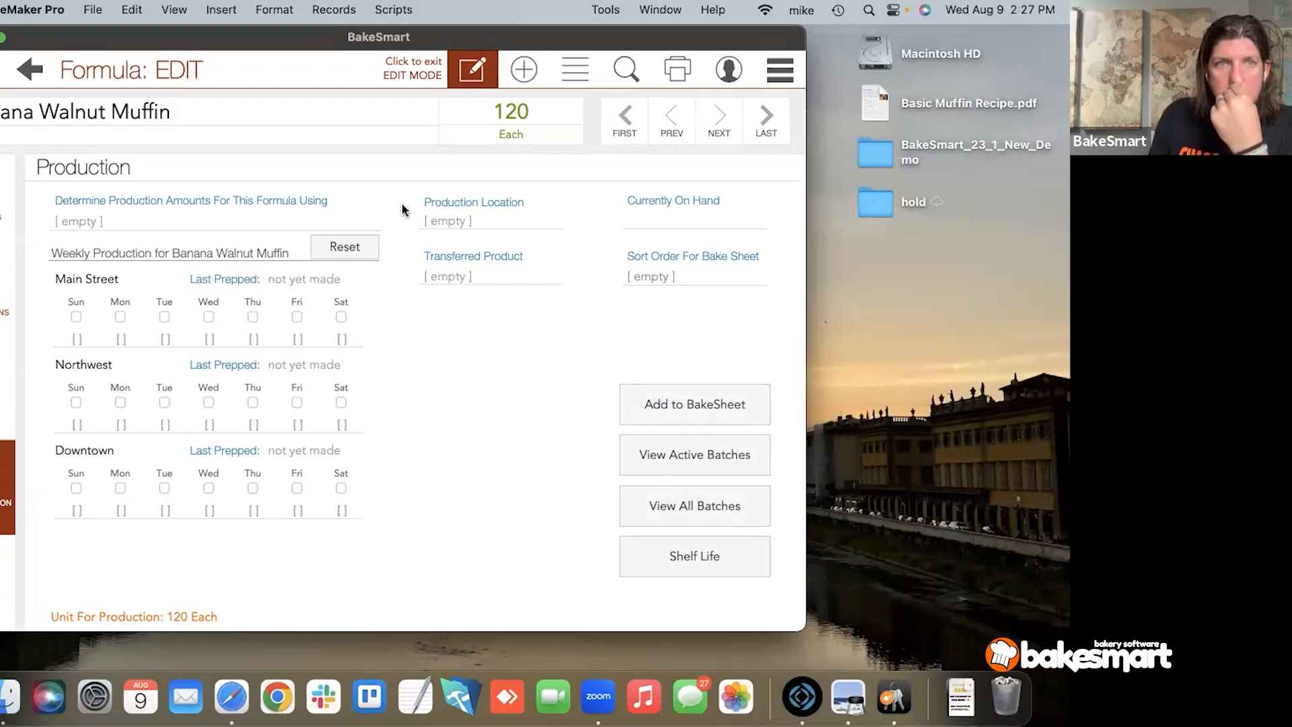
click(8, 202)
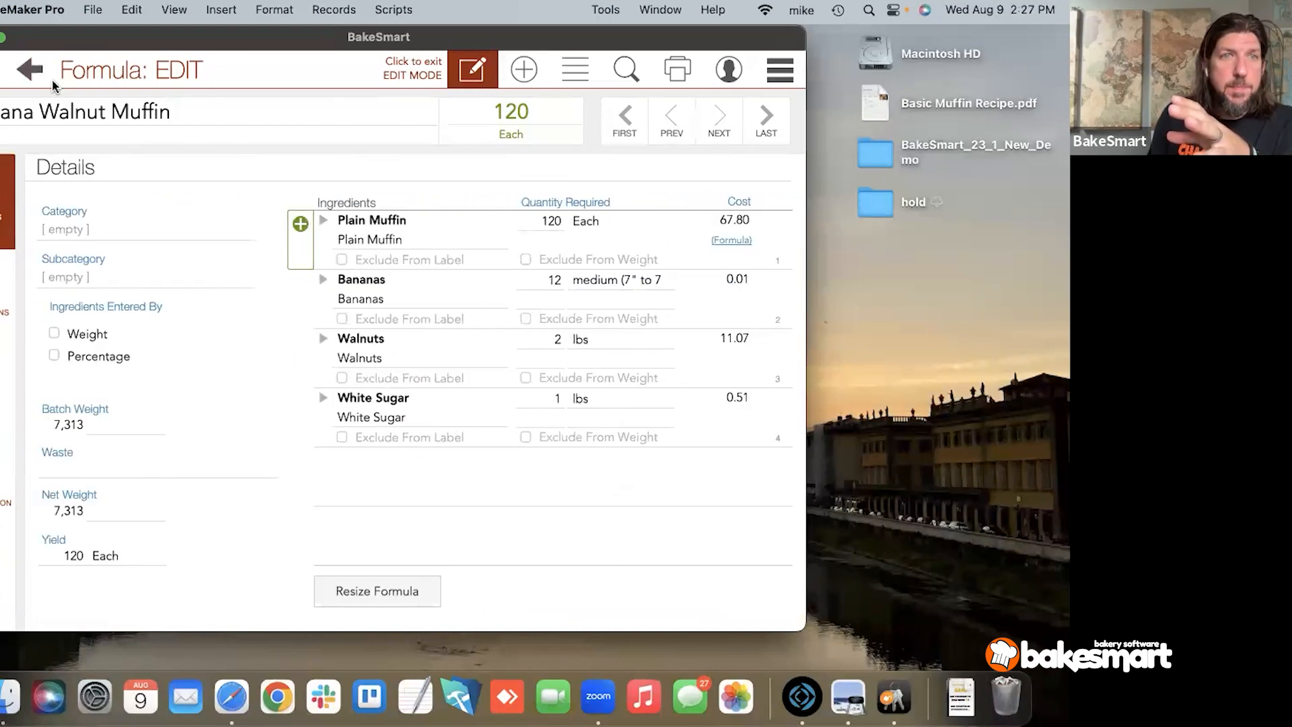
Step: Search the product list for "cake" and open the 7in German Chocolate product under Dessert Cakes
click(799, 73)
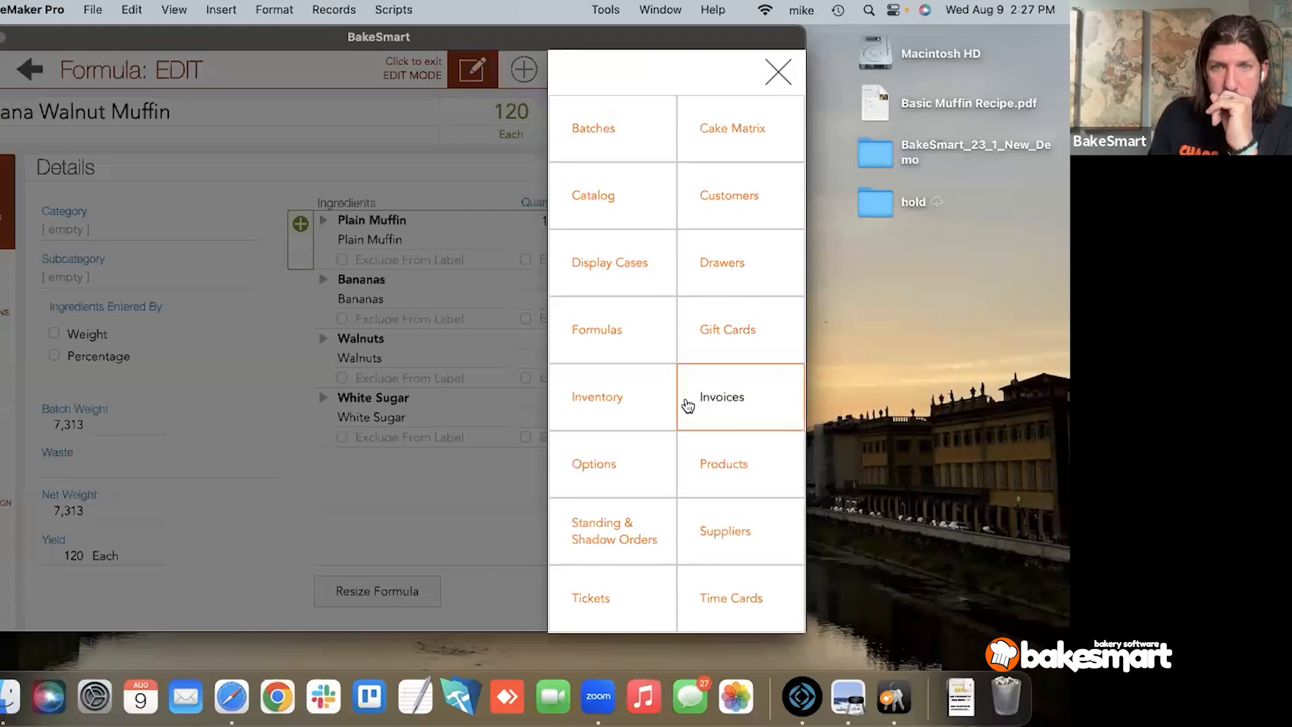
click(718, 460)
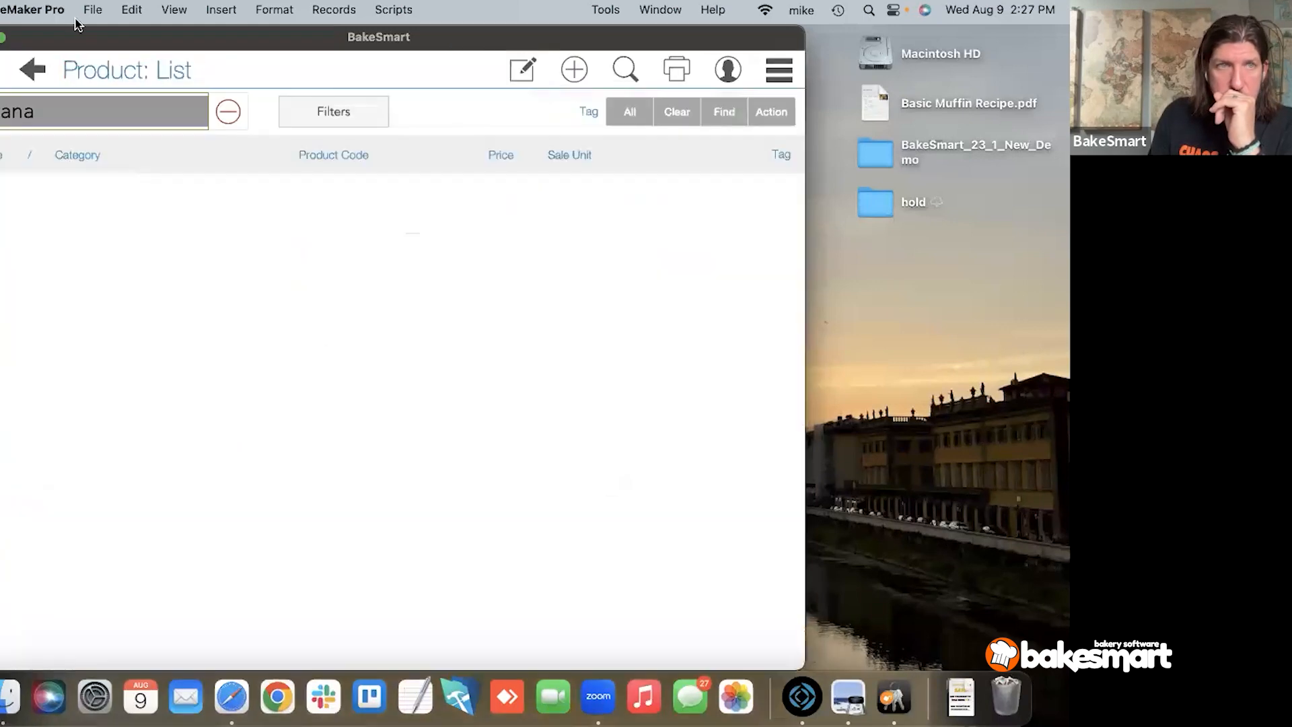
click(82, 109)
text(cake)
key(Return)
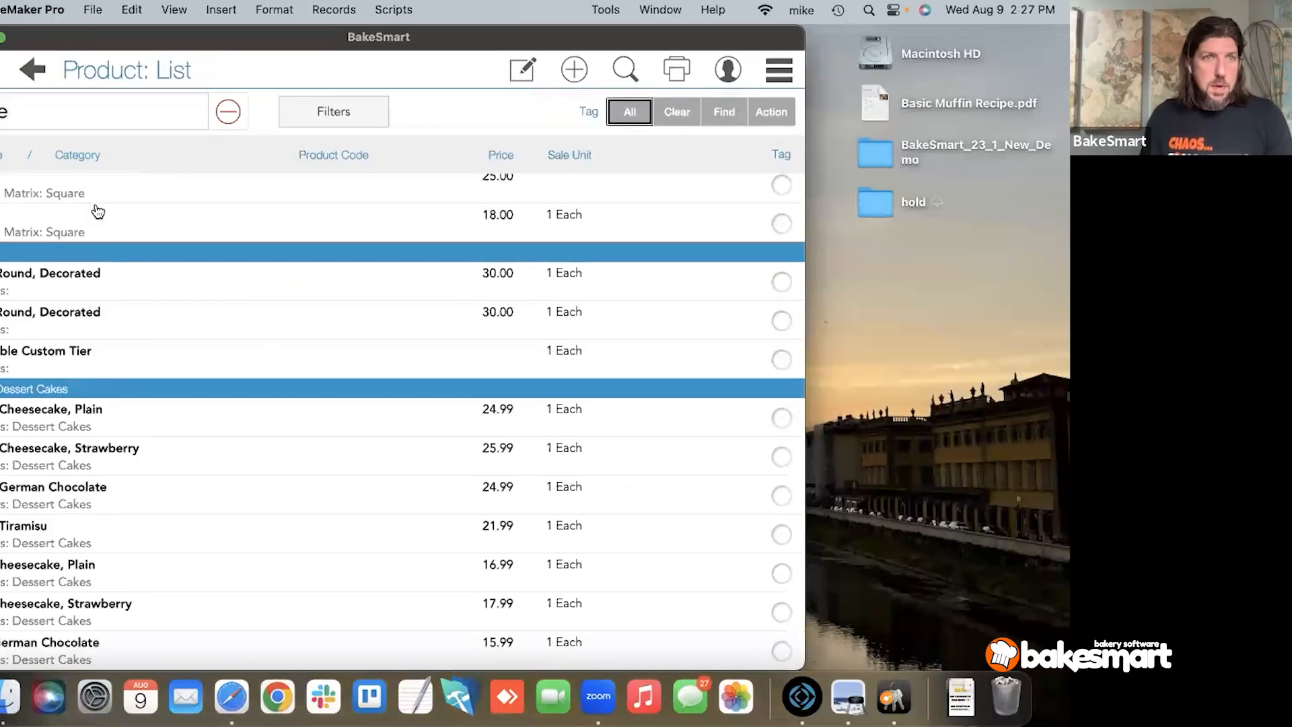
scroll(116, 210, up, 3)
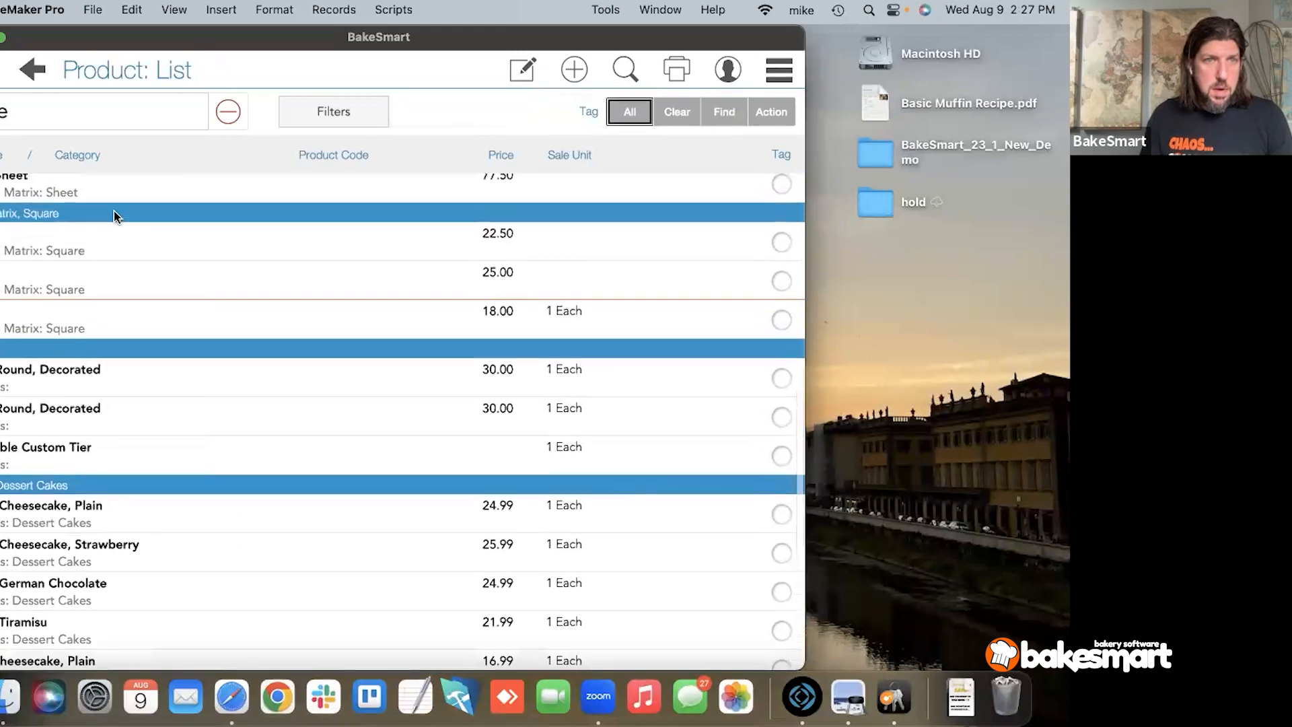
scroll(115, 213, up, 10)
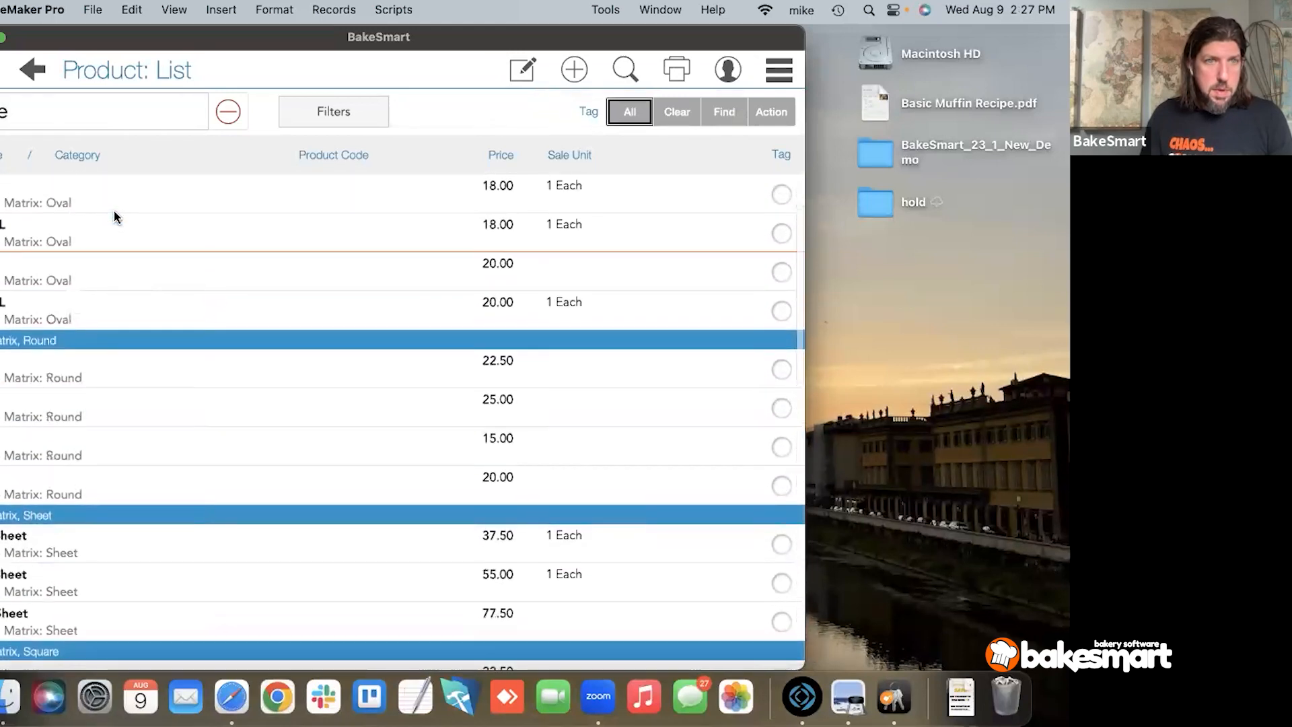
scroll(115, 214, up, 7)
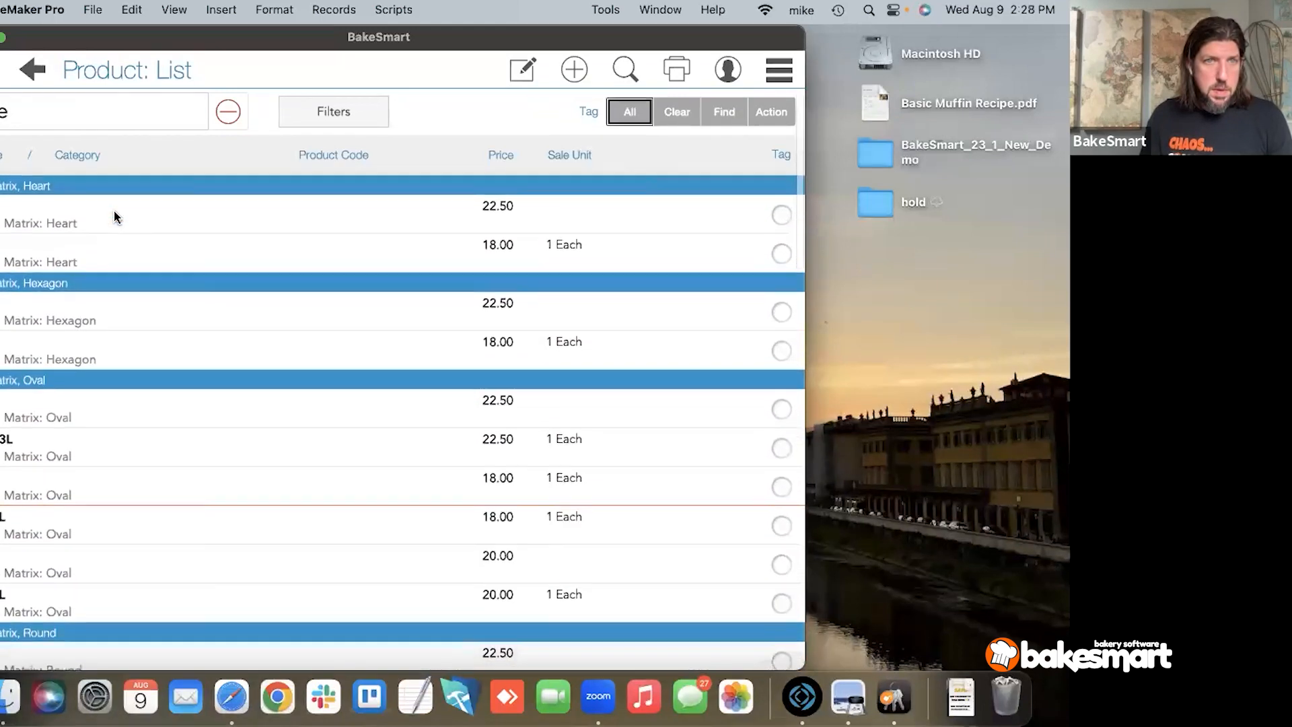
scroll(114, 211, down, 20)
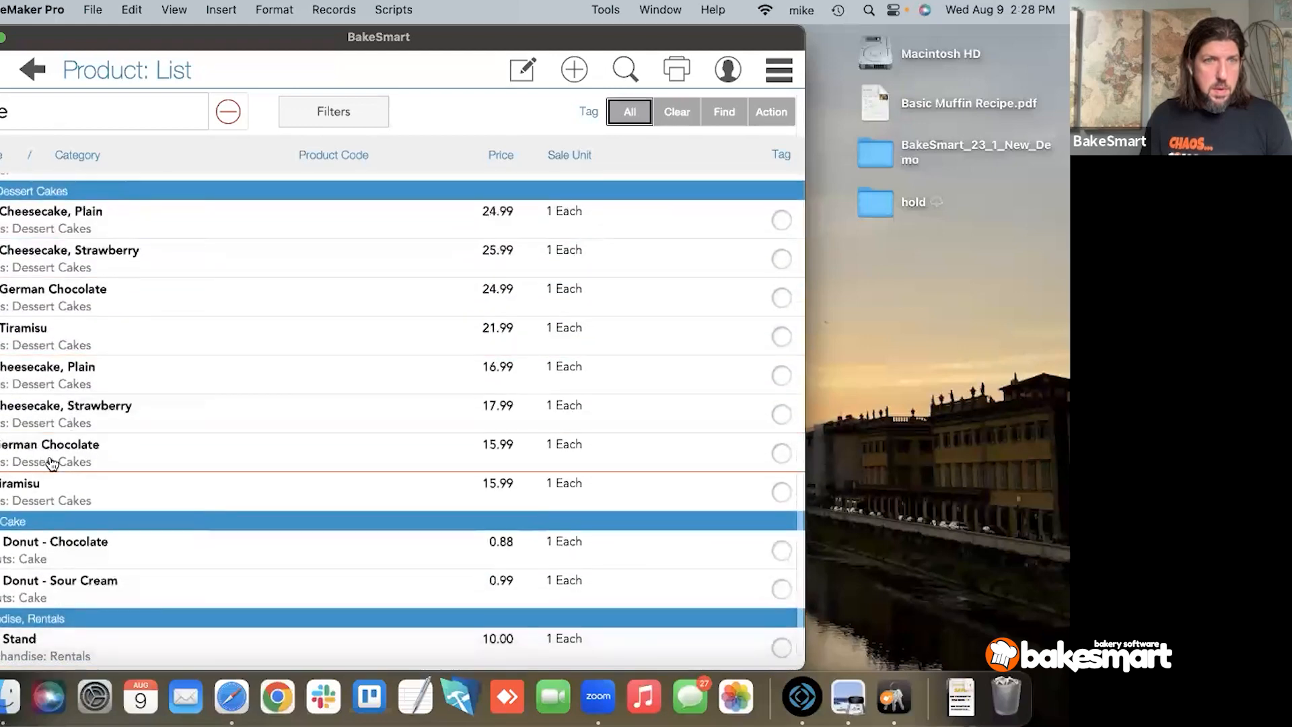
click(52, 463)
Step: Examine the 7in German Chocolate product's setup, details, and cost and origin, and open its linked German Chocolate Cake formula
click(8, 343)
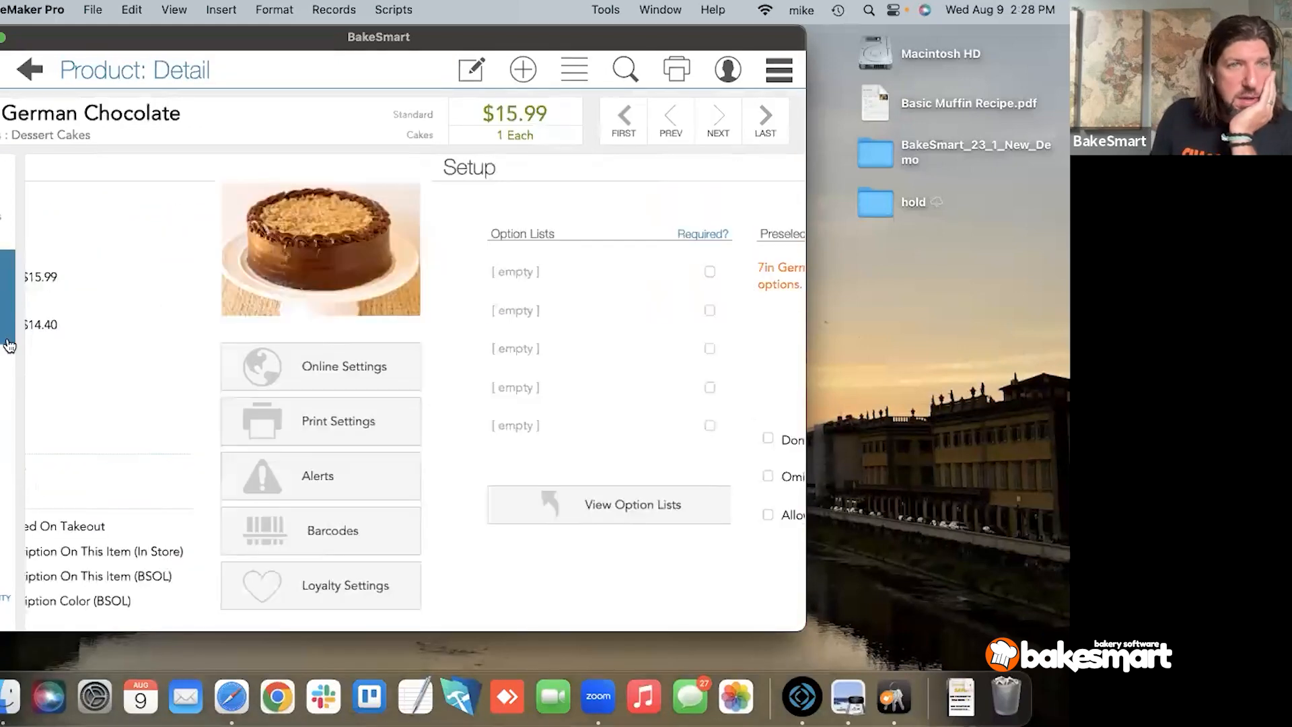
click(8, 202)
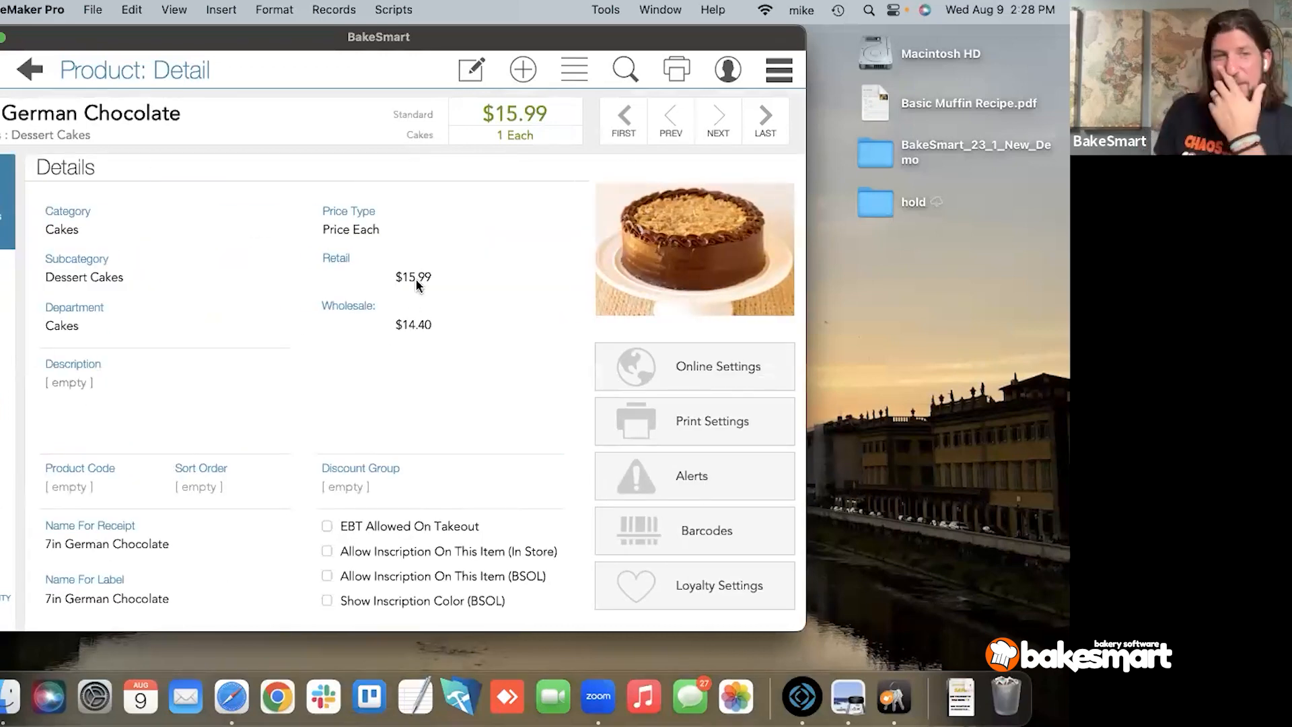
click(5, 414)
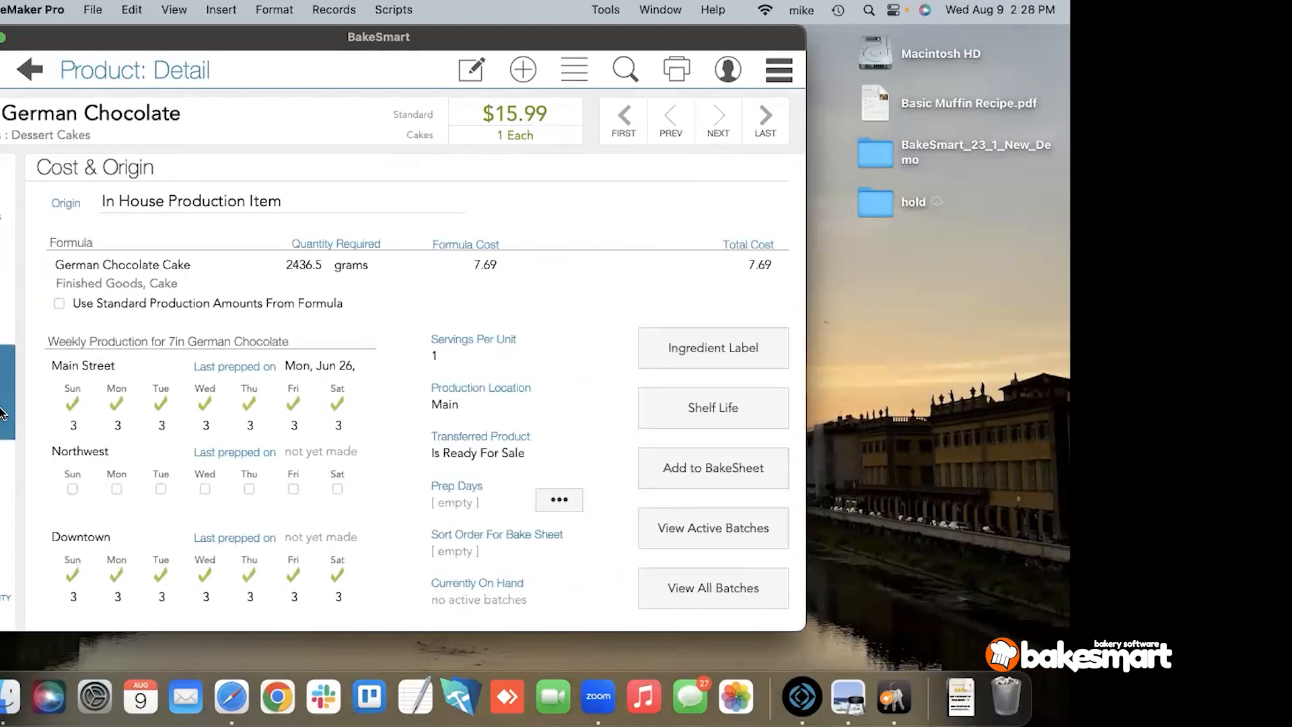
click(110, 271)
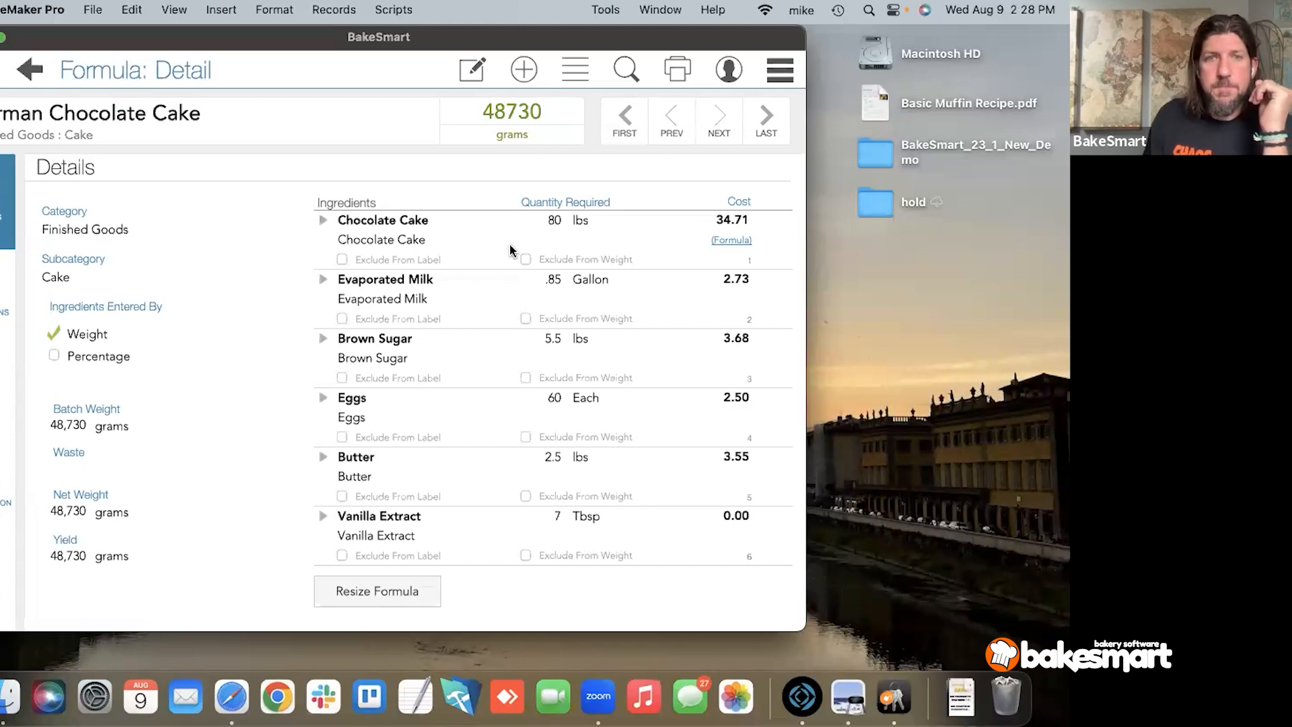
Step: Open the Cake Matrix and show the size and flavor matrix for the custom cake flavors
click(780, 70)
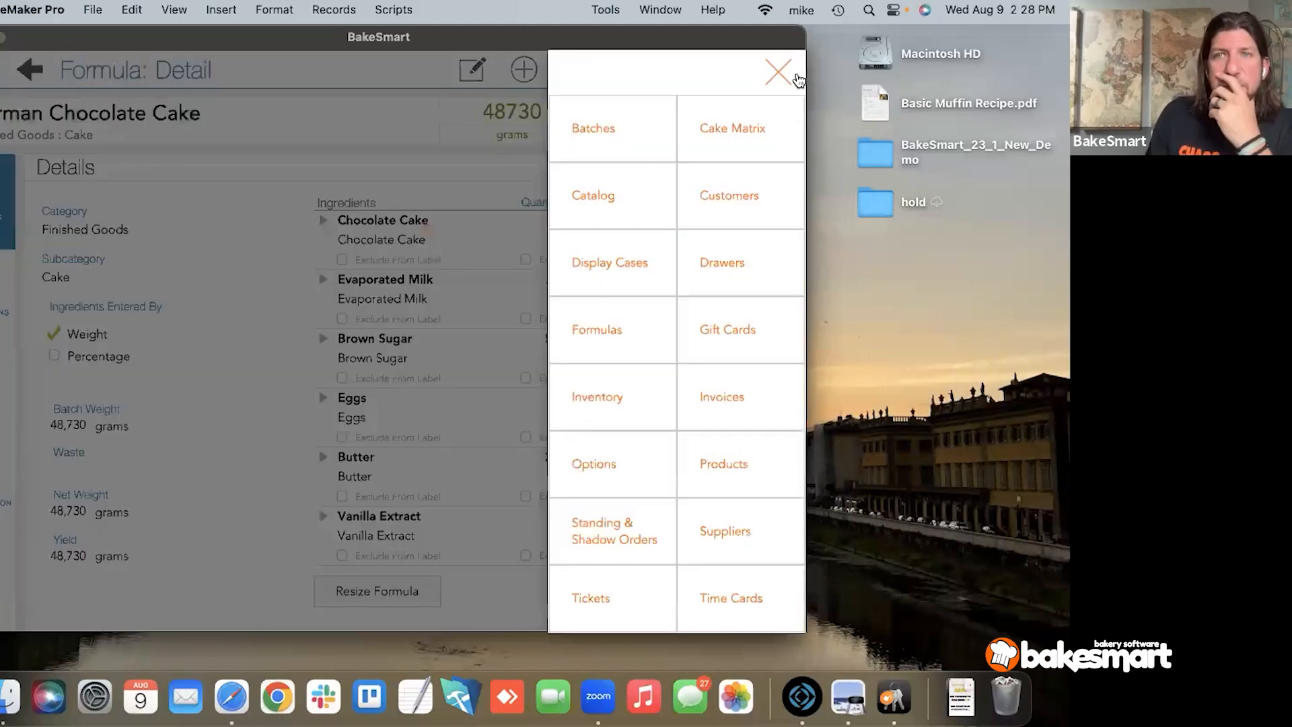
click(732, 134)
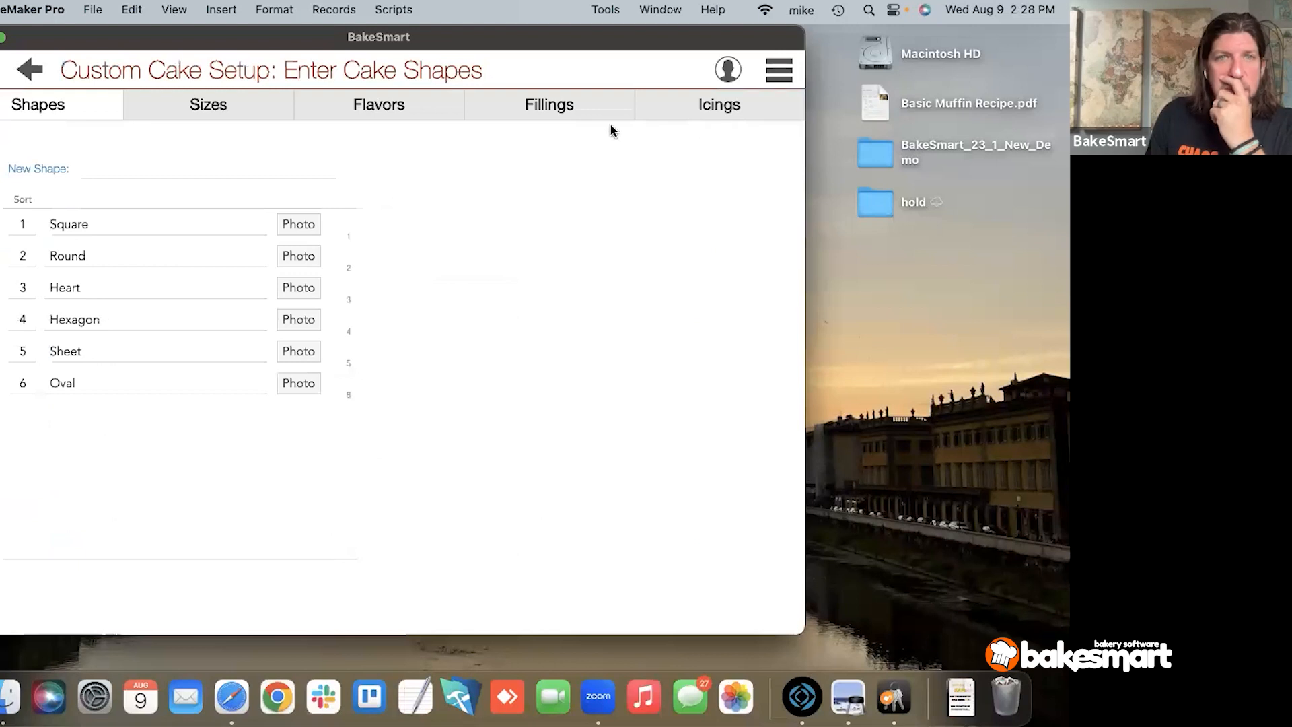
click(383, 107)
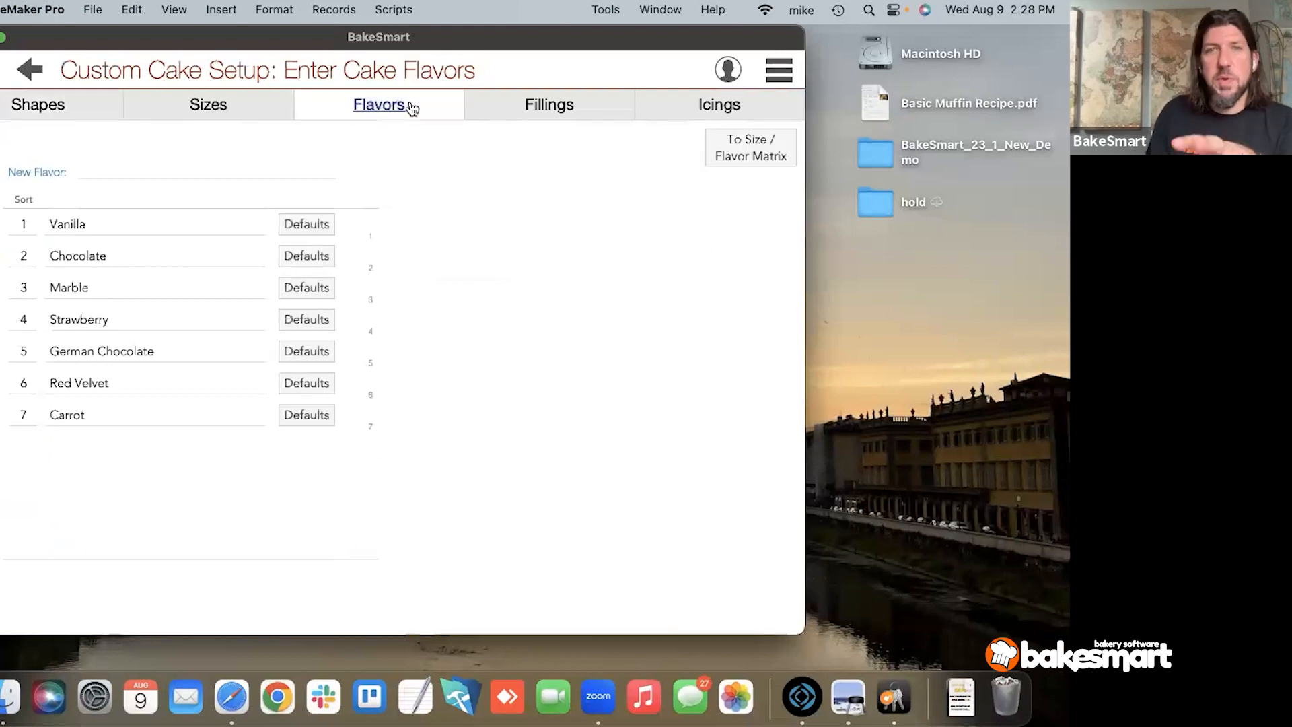
click(775, 156)
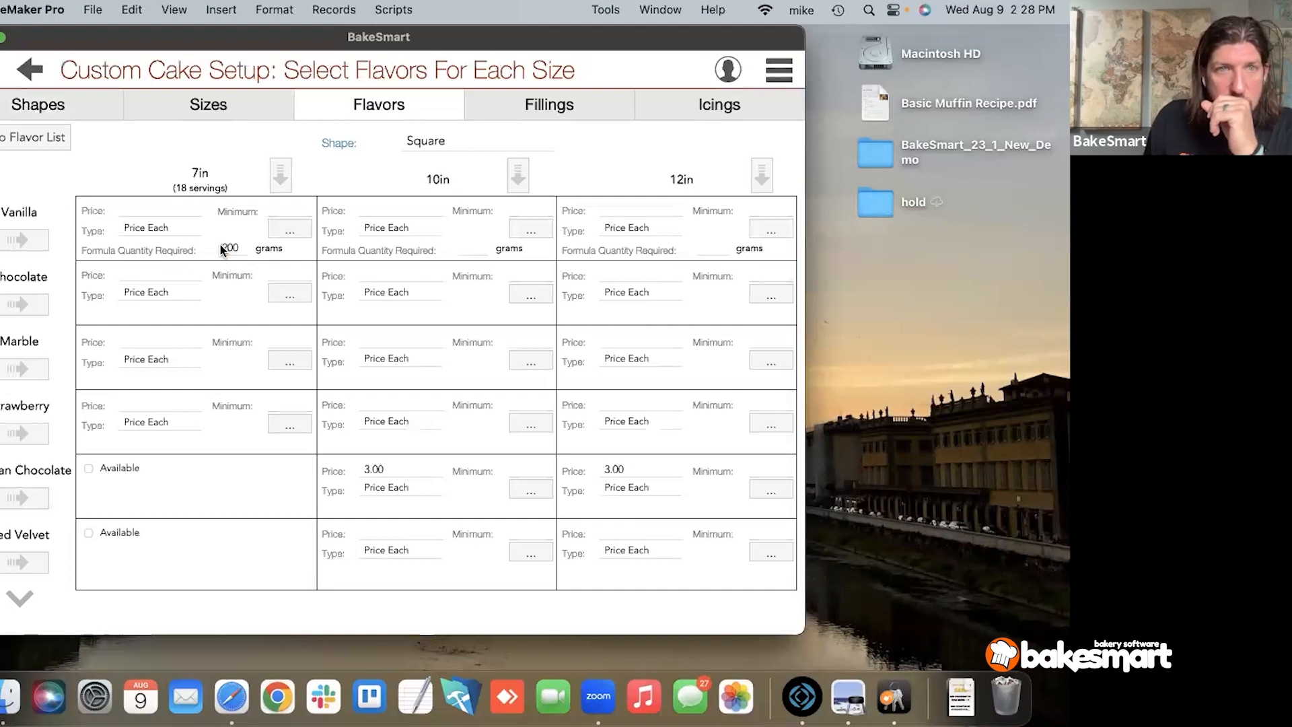
Step: Check the option actions for the 7in Vanilla square cake and the default settings of the Vanilla flavor
click(345, 241)
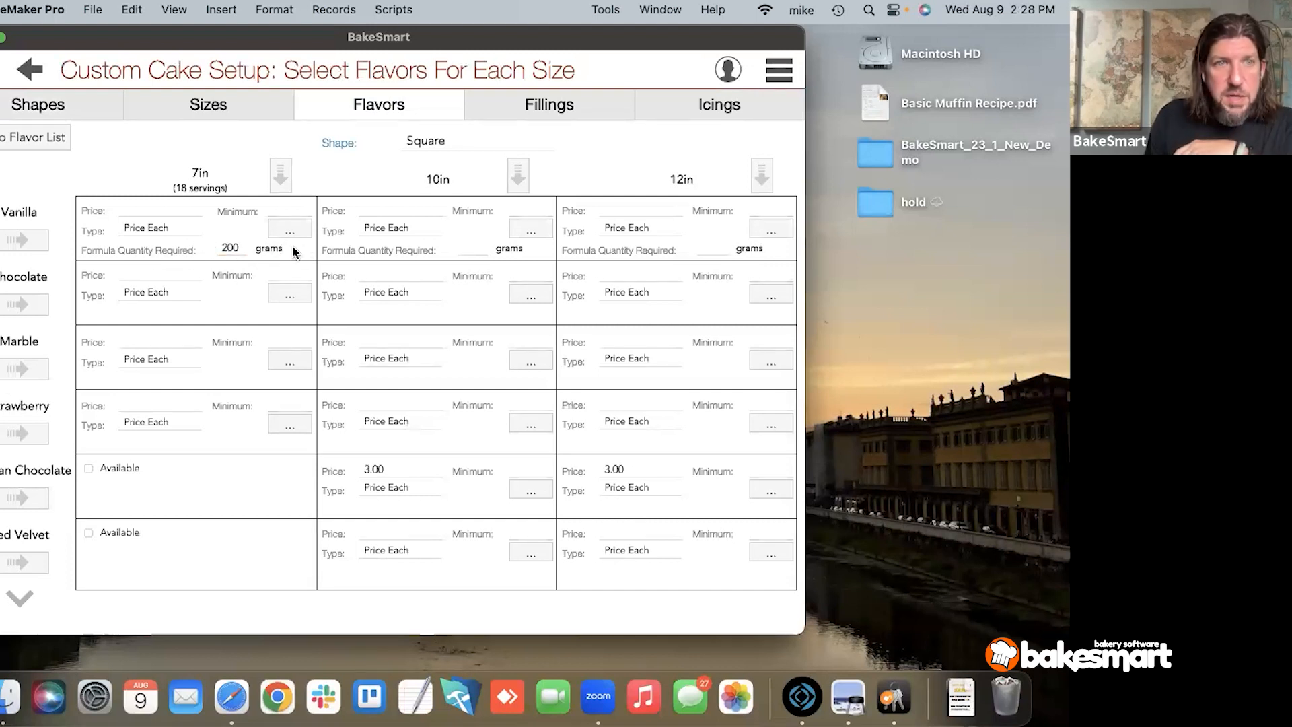
click(275, 233)
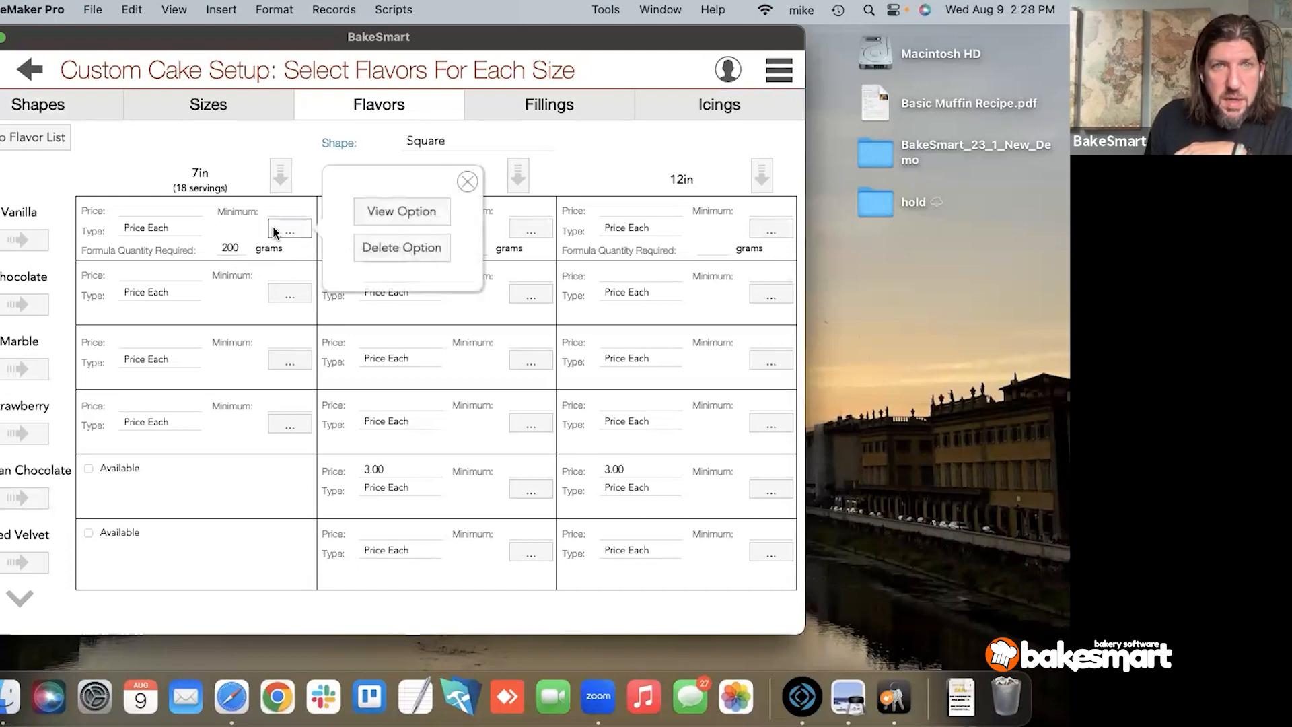
click(10, 226)
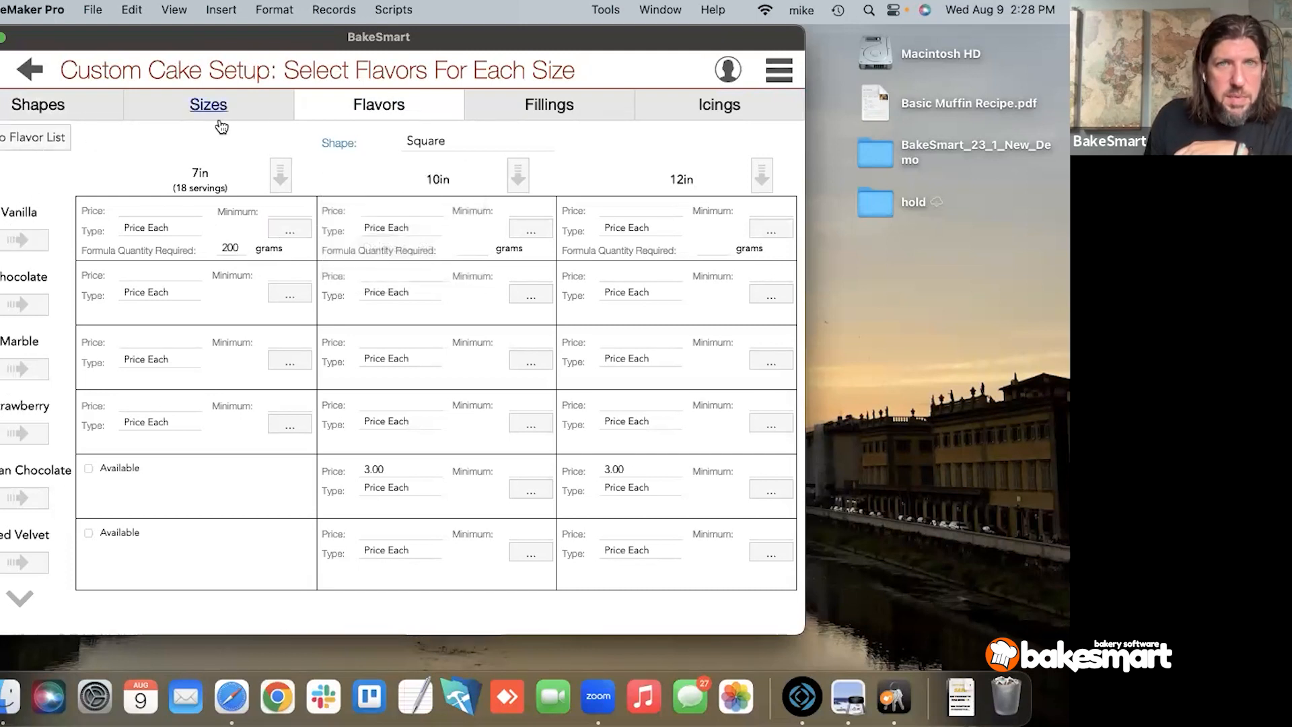
click(55, 136)
click(308, 226)
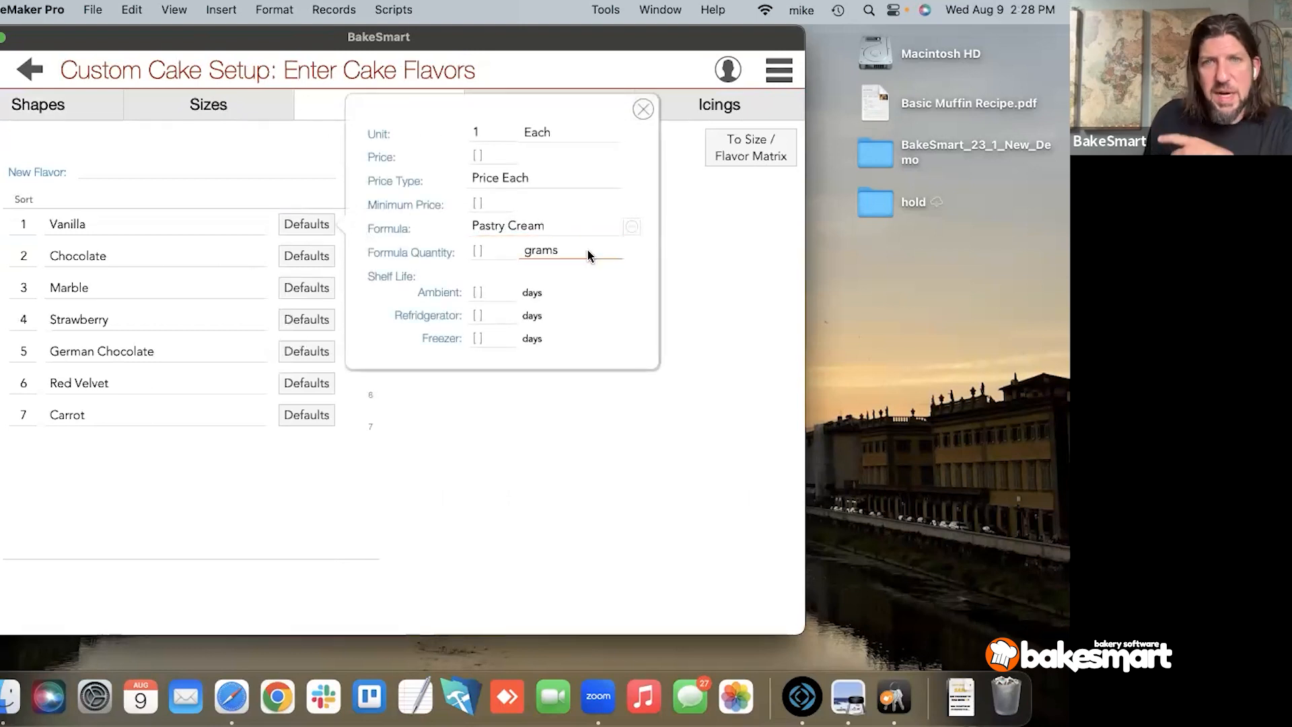
click(774, 218)
Step: Return to the size and flavor matrix and set the 10in Vanilla square cake's required formula quantity to 450 grams
click(747, 148)
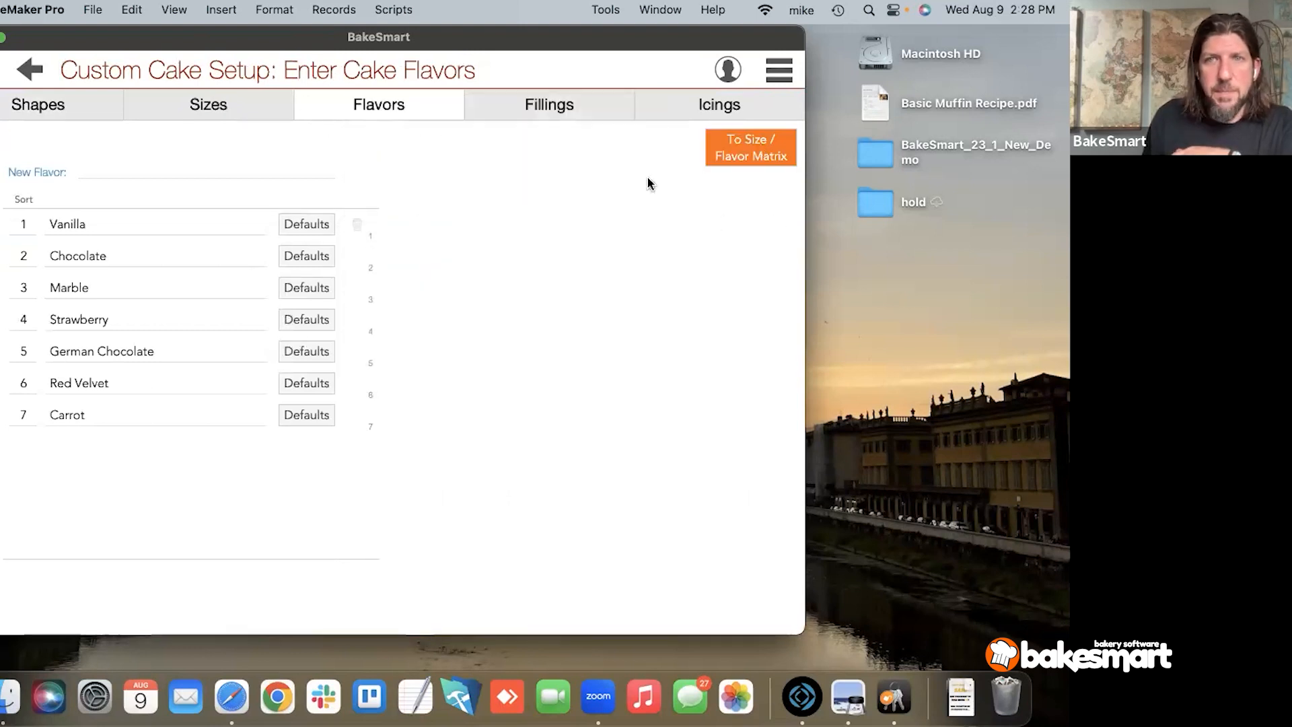
click(221, 250)
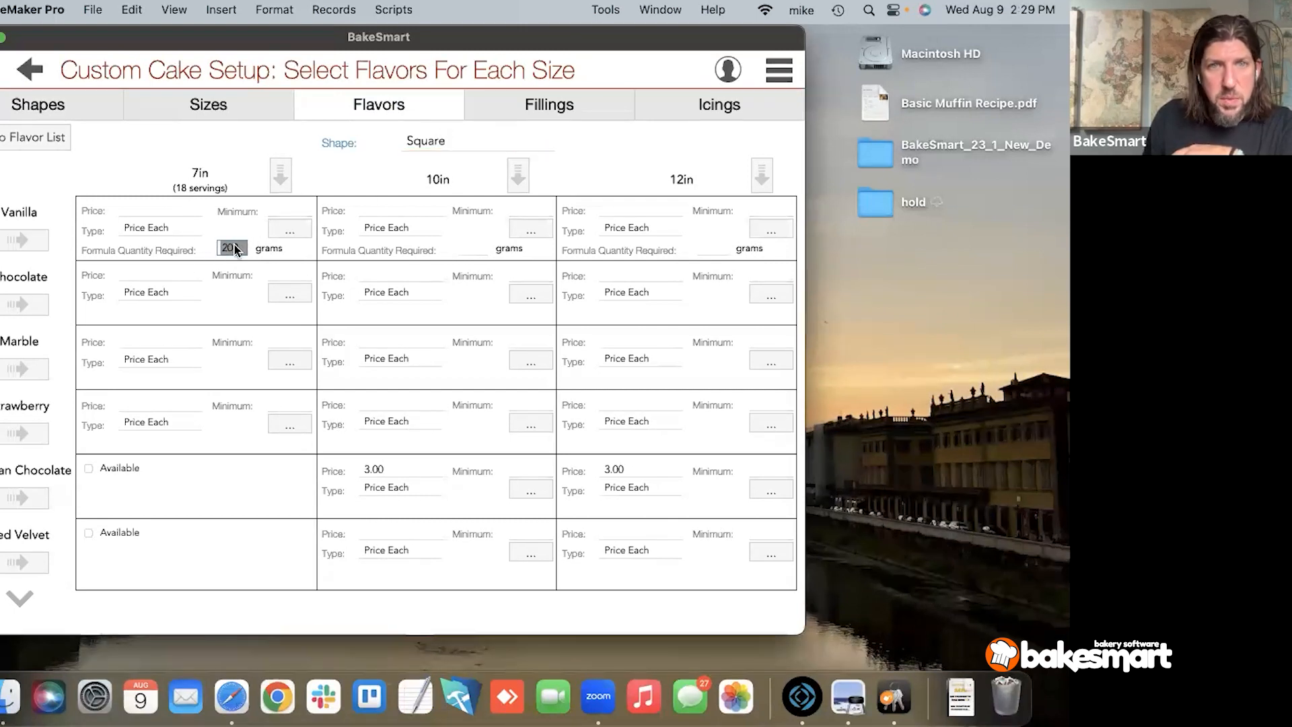
click(476, 247)
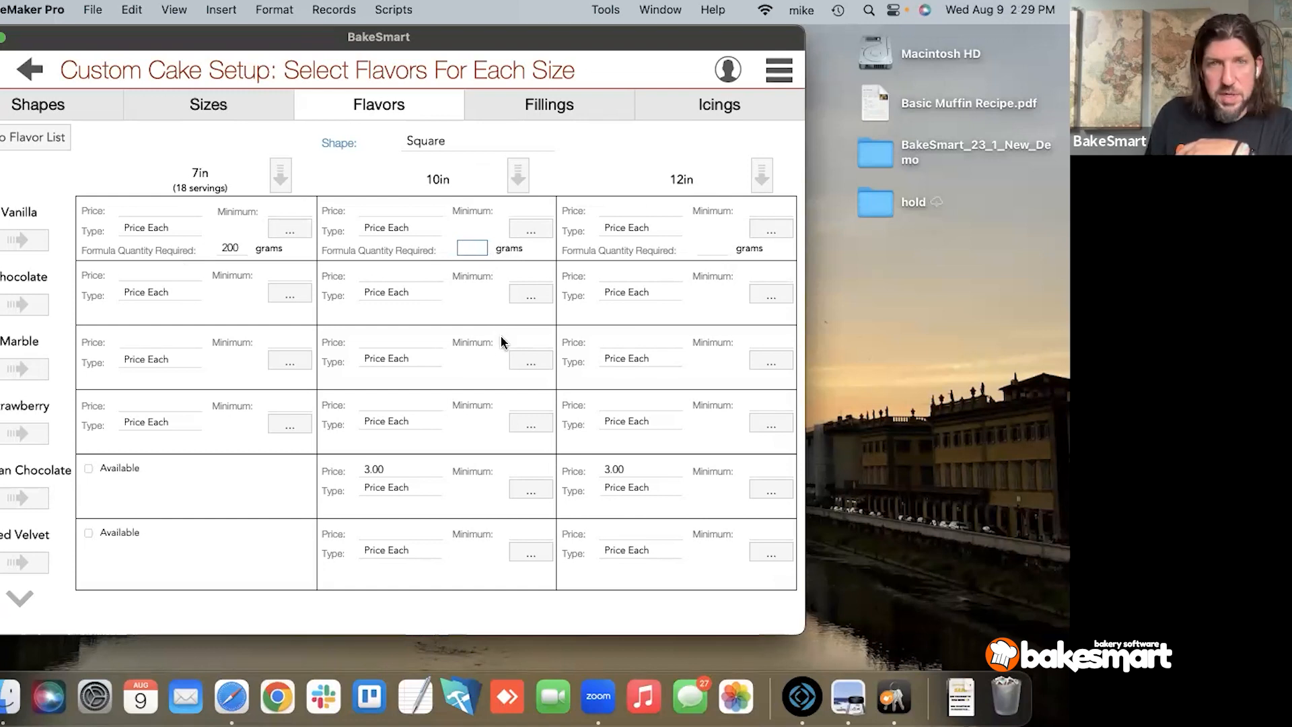
text(400)
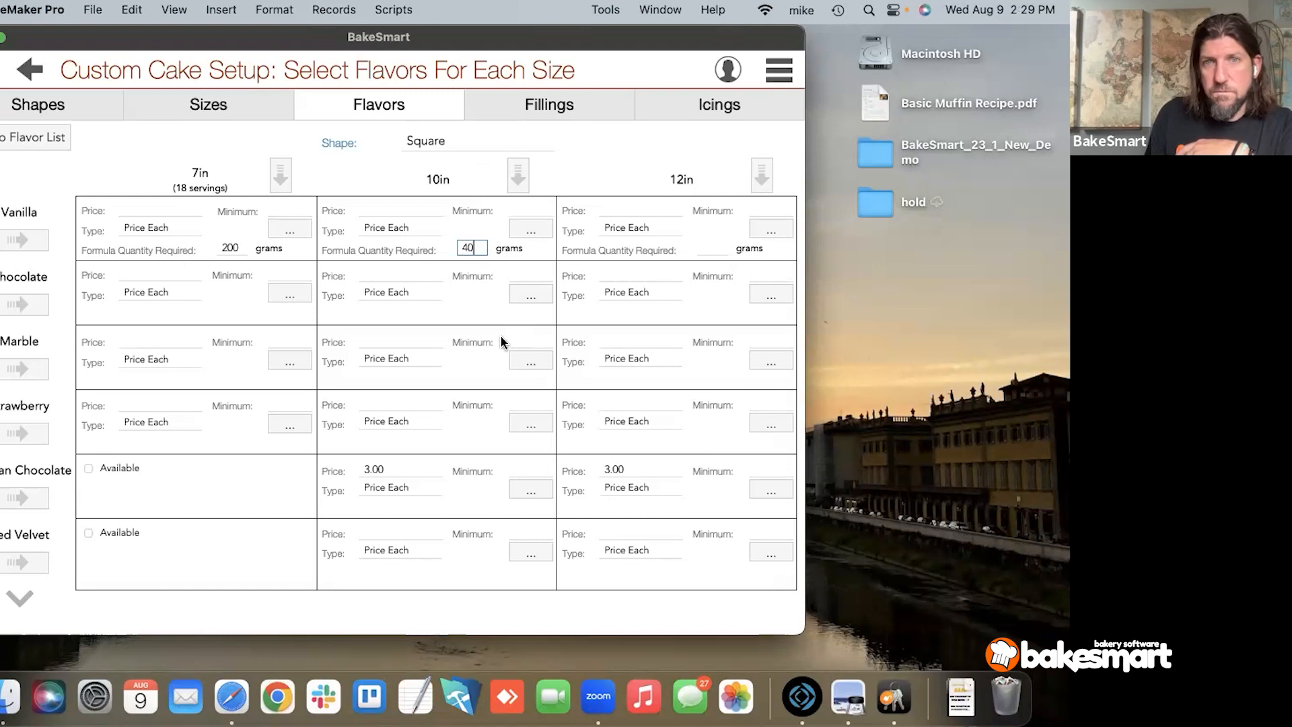
key(BackSpace)
key(BackSpace)
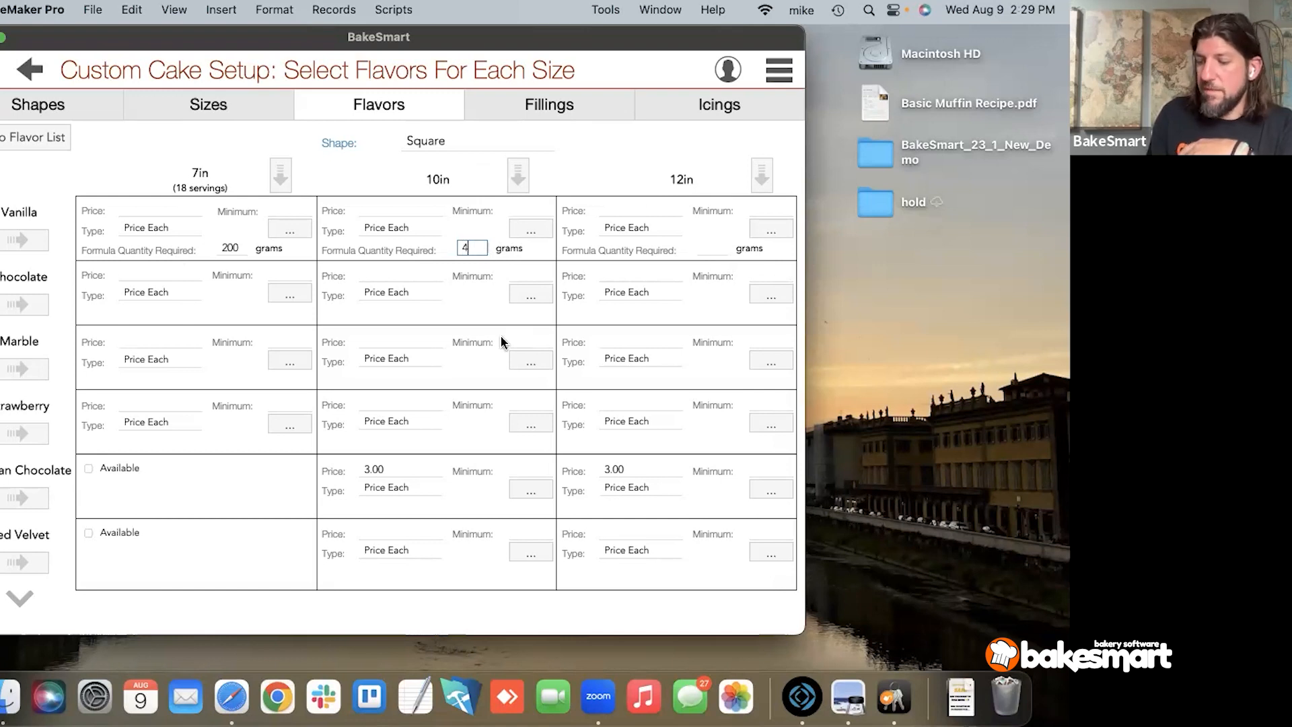
text(50)
click(618, 177)
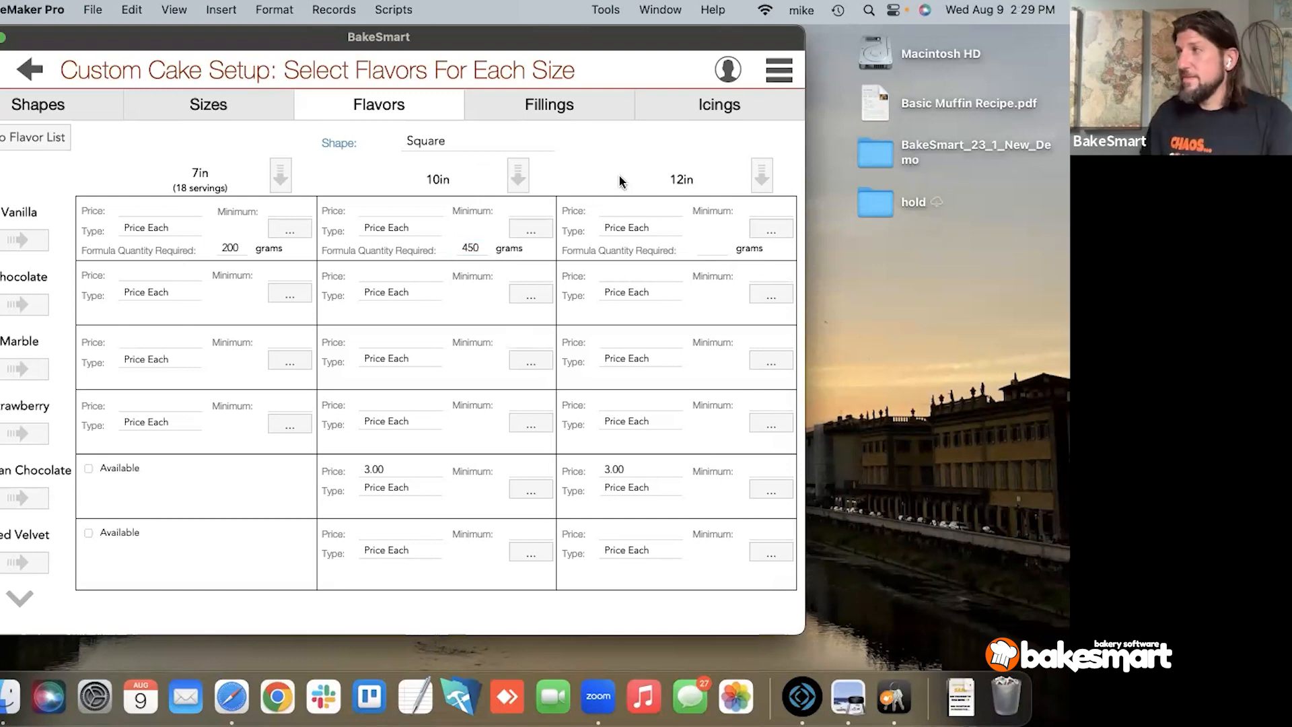